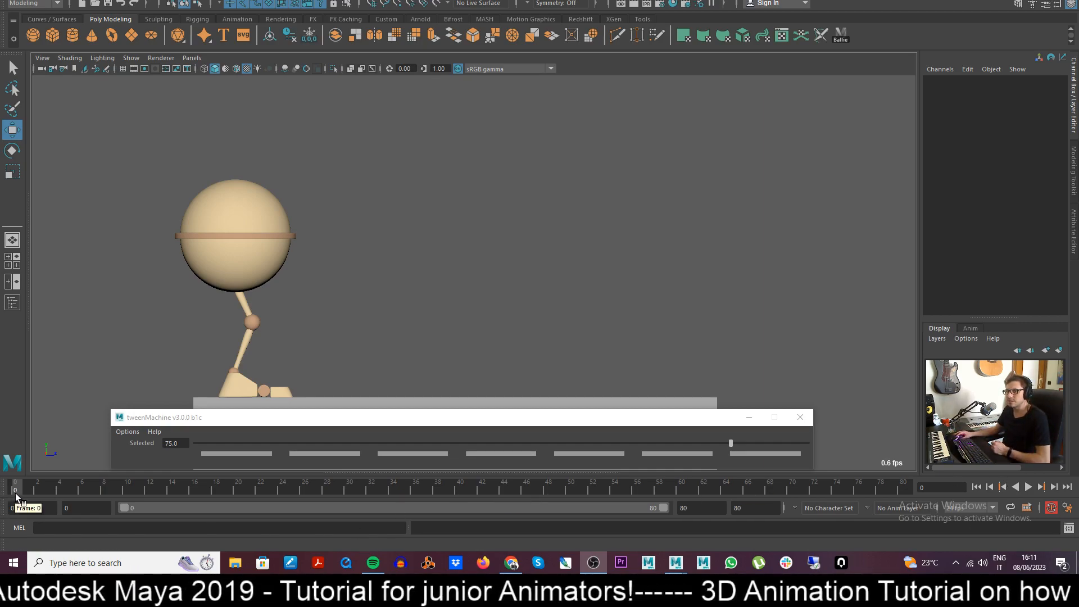
- Play back the full jump animation from frame 0 and select all of the Ballie rig's controls to show their keys
key("alt+v")
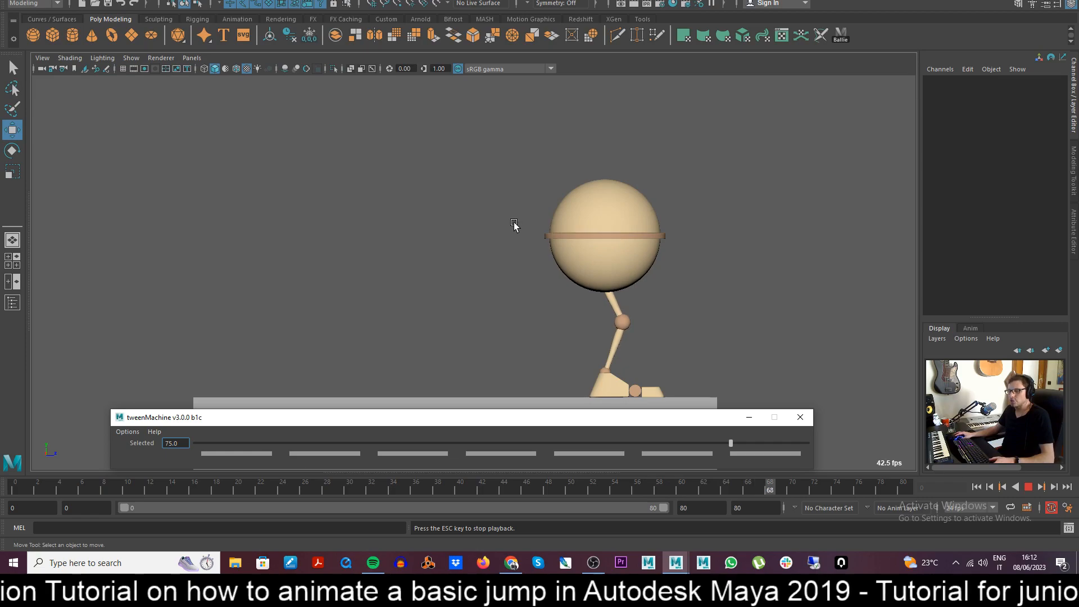
left_click(1028, 488)
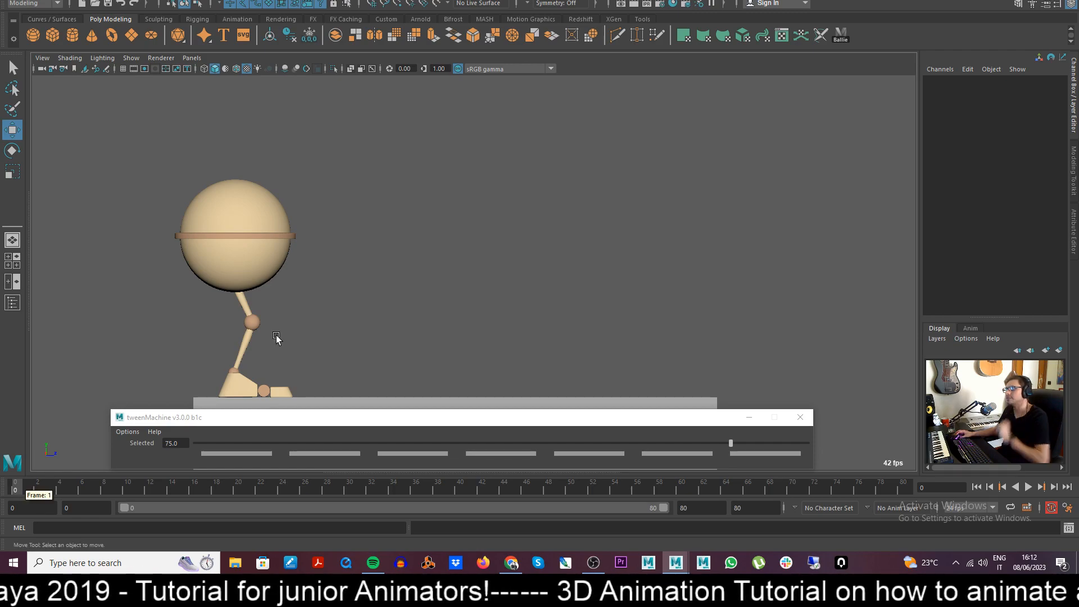
left_click(839, 38)
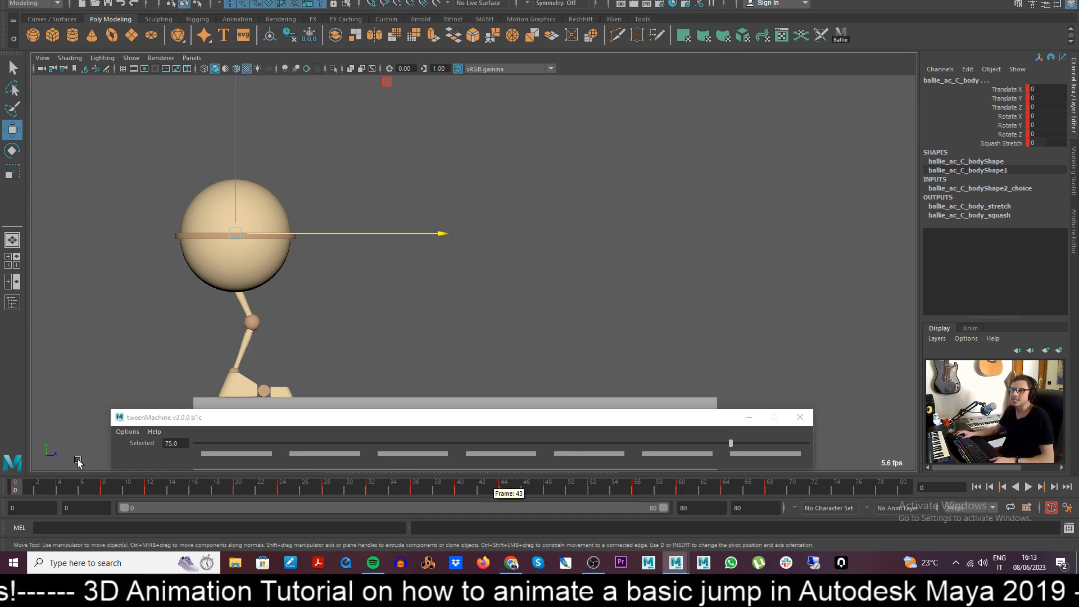
- Play and scrub the jump to examine the timing between the crouch around frame 23 and the take-off at frame 28
key("alt+v")
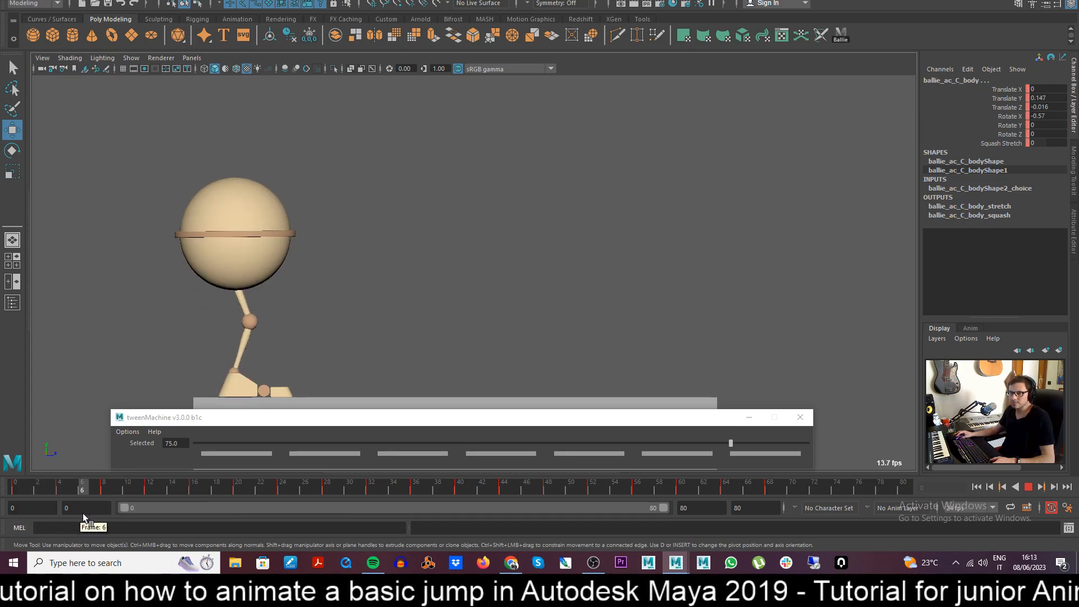
key("alt+v")
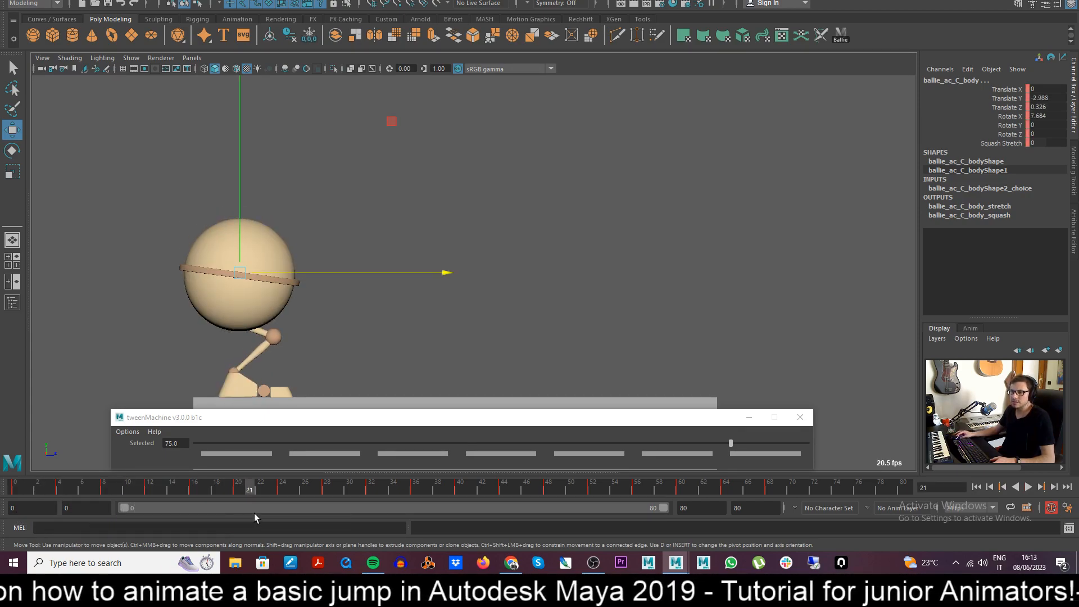
key("alt+v")
mouse_move(324, 494)
left_mouse_down()
mouse_move(285, 494)
mouse_move(332, 494)
mouse_move(272, 493)
left_mouse_up()
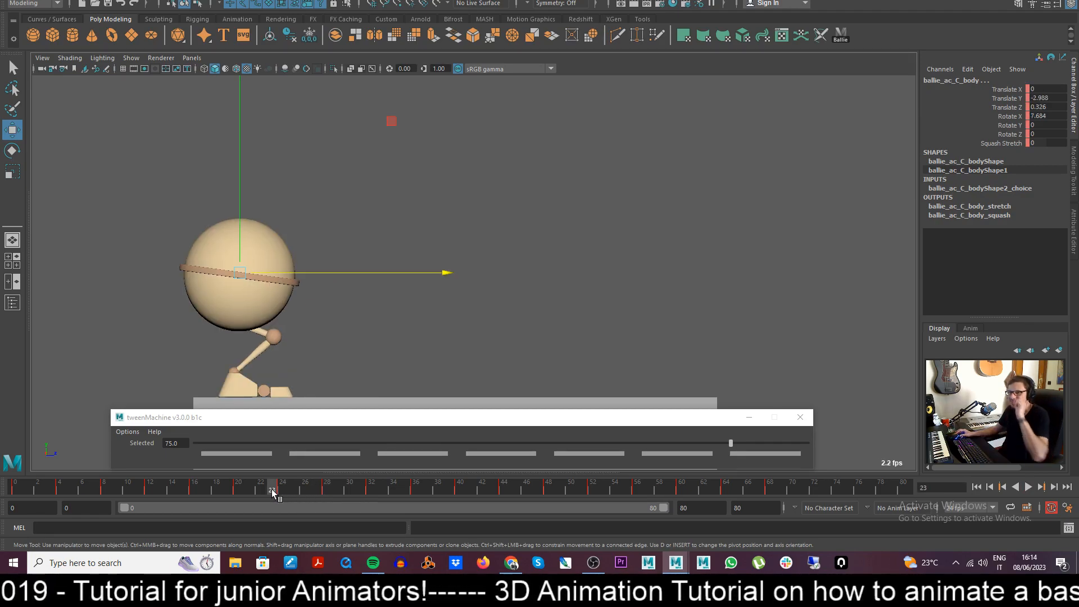
left_click(283, 493)
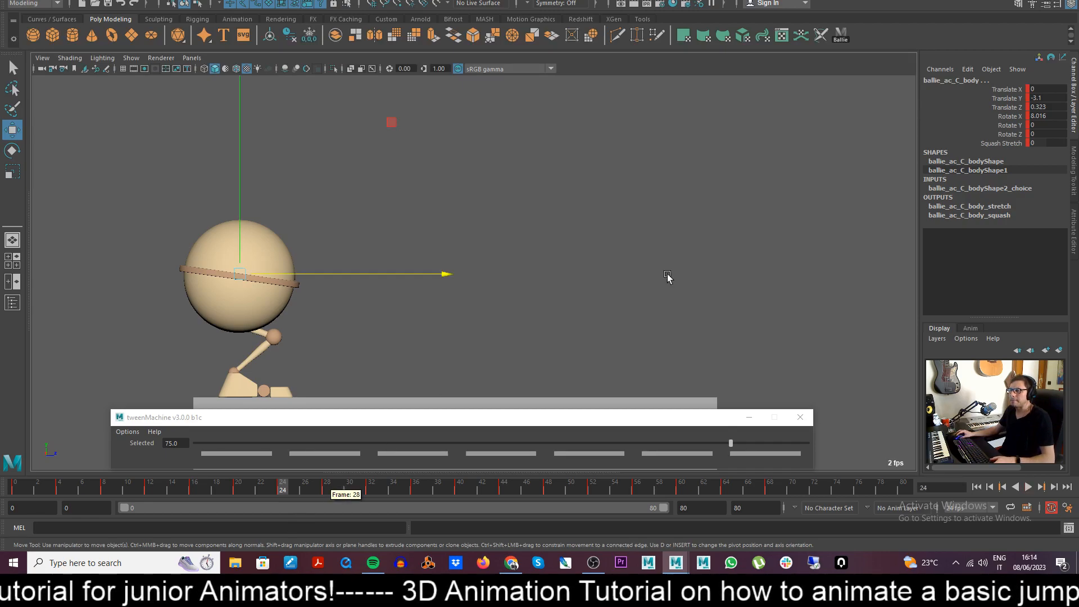
mouse_move(282, 492)
left_mouse_down()
mouse_move(274, 491)
mouse_move(329, 499)
left_mouse_up()
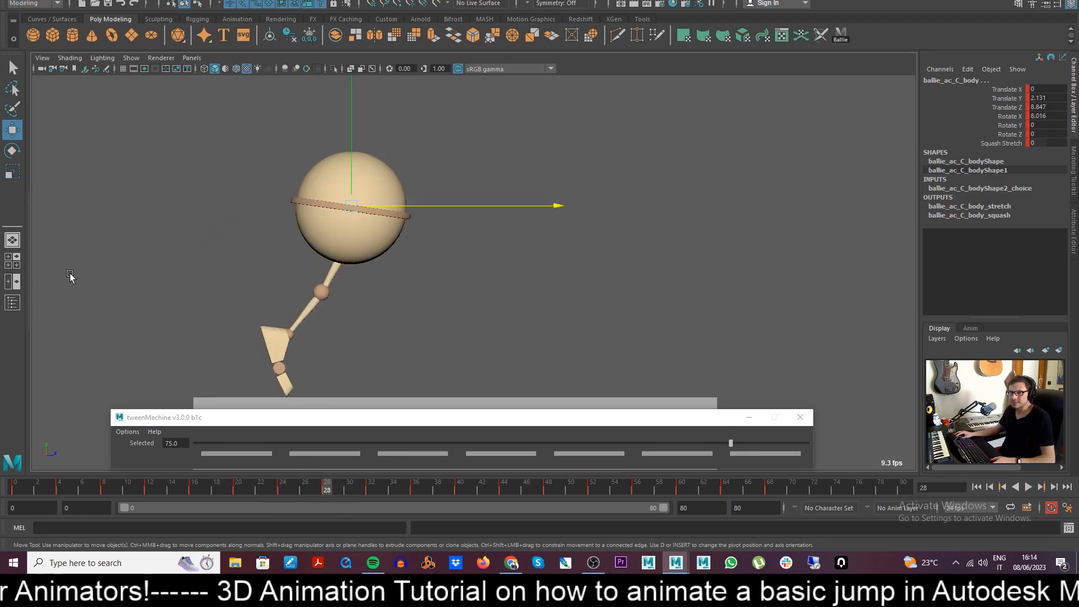
- Show the perspective view beside the side view and reselect all of the Ballie rig's controls
left_click_drag(33, 260, 410, 269)
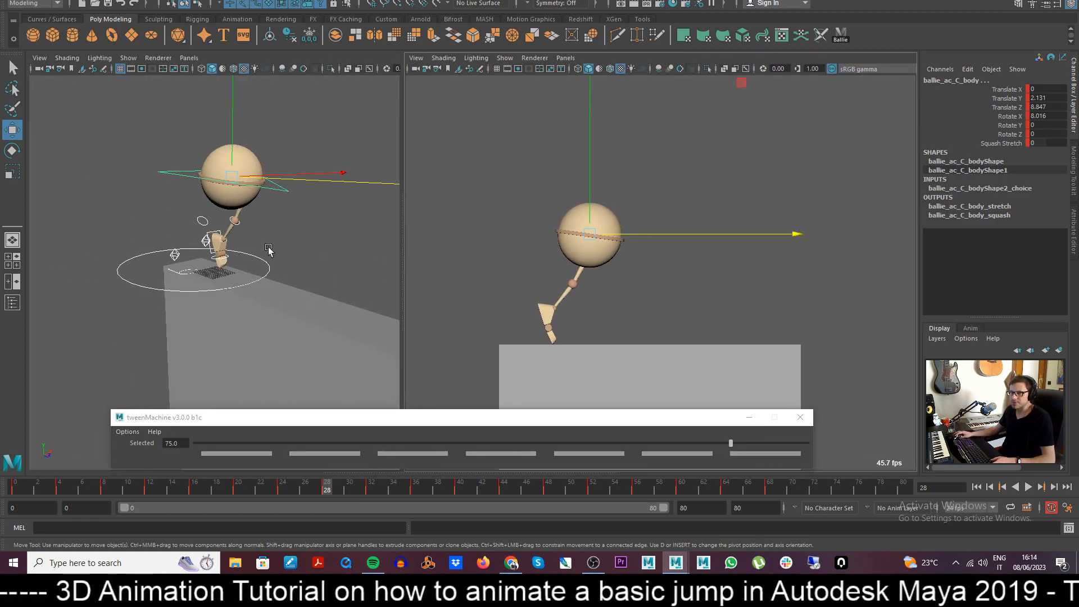
left_click(101, 212)
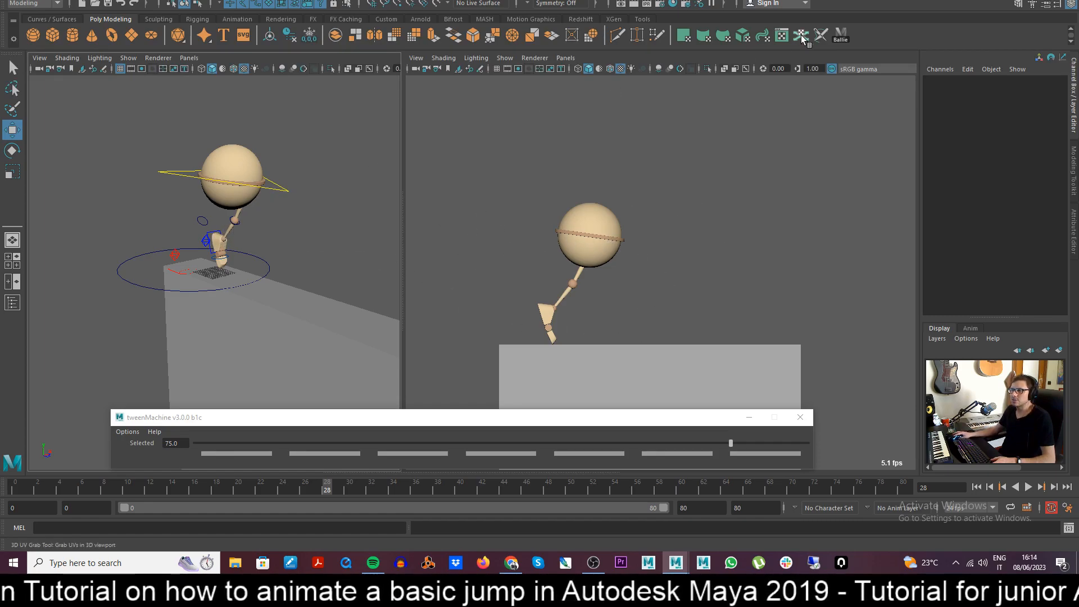
left_click(841, 36)
- Add an in-between key for all controls at frame 26 with a tweenMachine value of -75
key("alt+v")
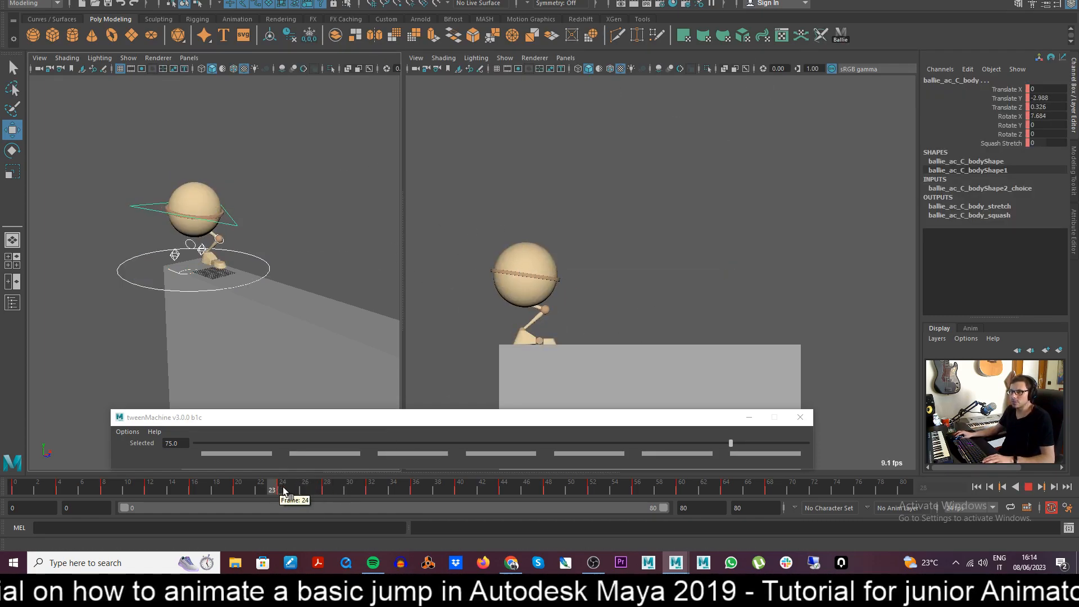
mouse_move(281, 494)
left_mouse_down()
mouse_move(330, 496)
mouse_move(281, 497)
left_mouse_up()
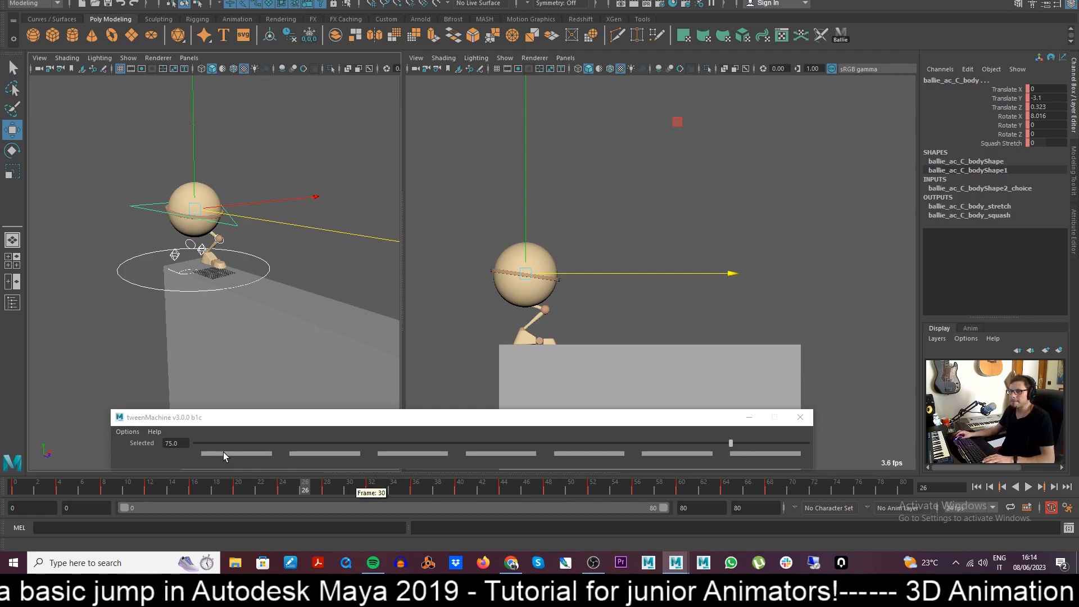
mouse_move(306, 491)
left_mouse_down()
mouse_move(273, 490)
mouse_move(302, 493)
left_mouse_up()
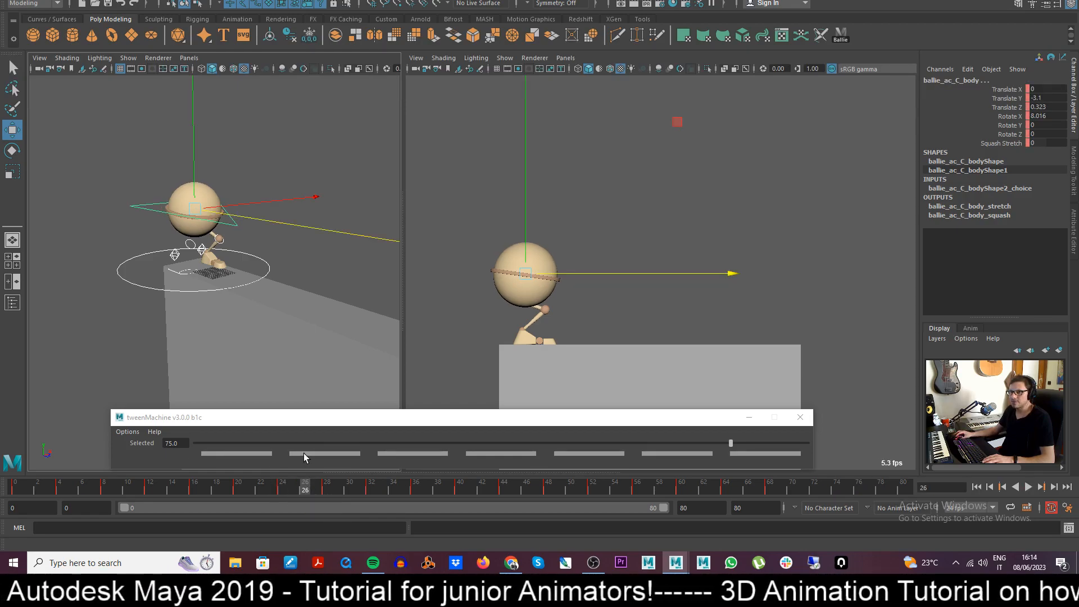
left_click(304, 453)
left_click(266, 454)
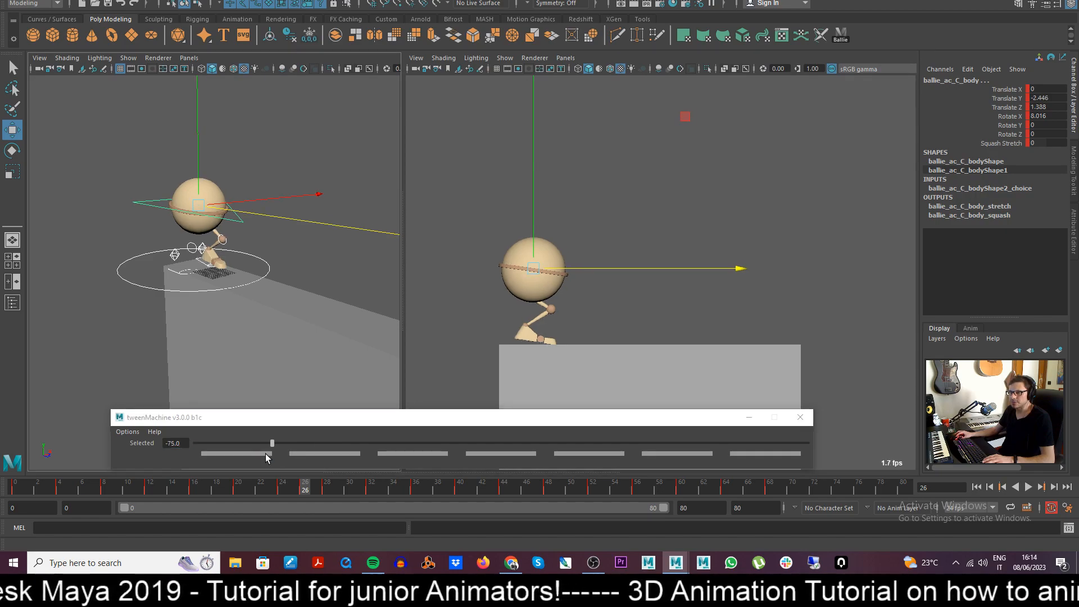
- Select the left foot control and set its tween value at frame 26 to -100 so it matches the planted pose
left_click(272, 277)
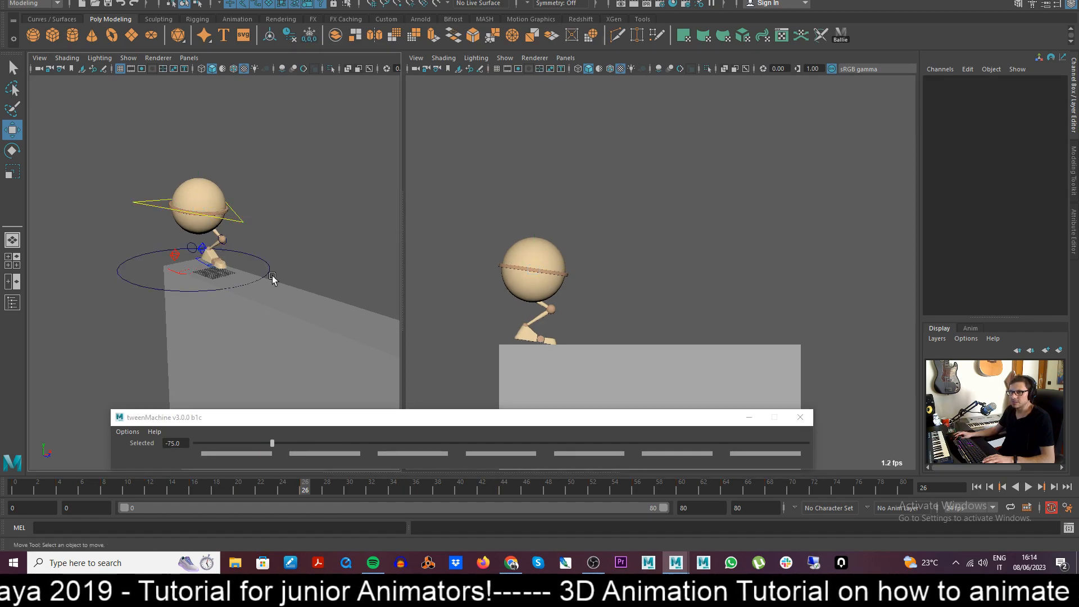
left_click(202, 246)
left_click_drag(212, 446, 198, 447)
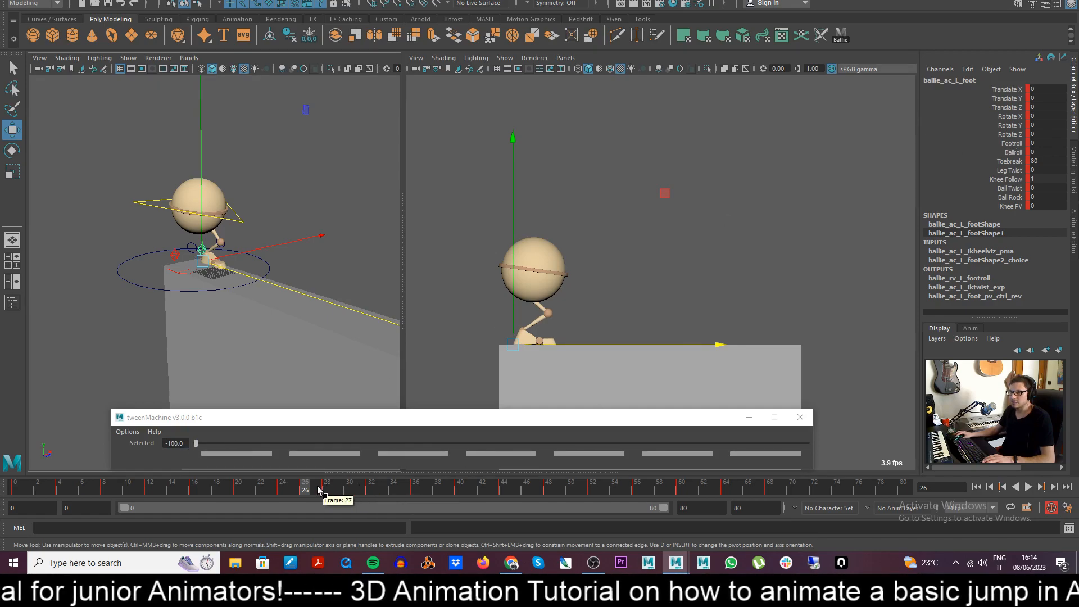
- Play and scrub the take-off to check the left foot's contact with the ground around frame 26
key("alt+v")
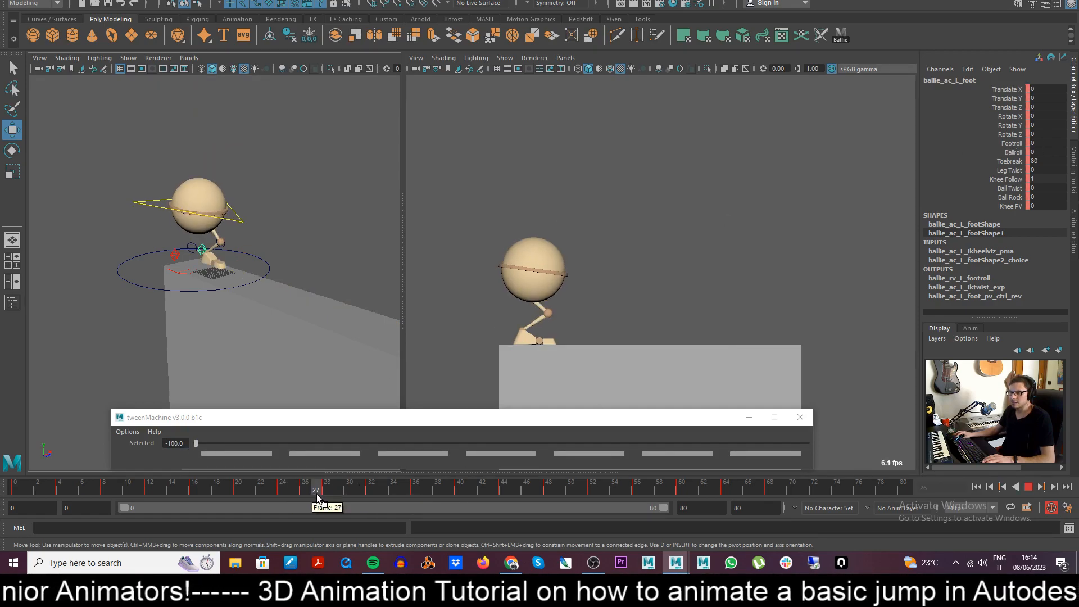
left_click(231, 489)
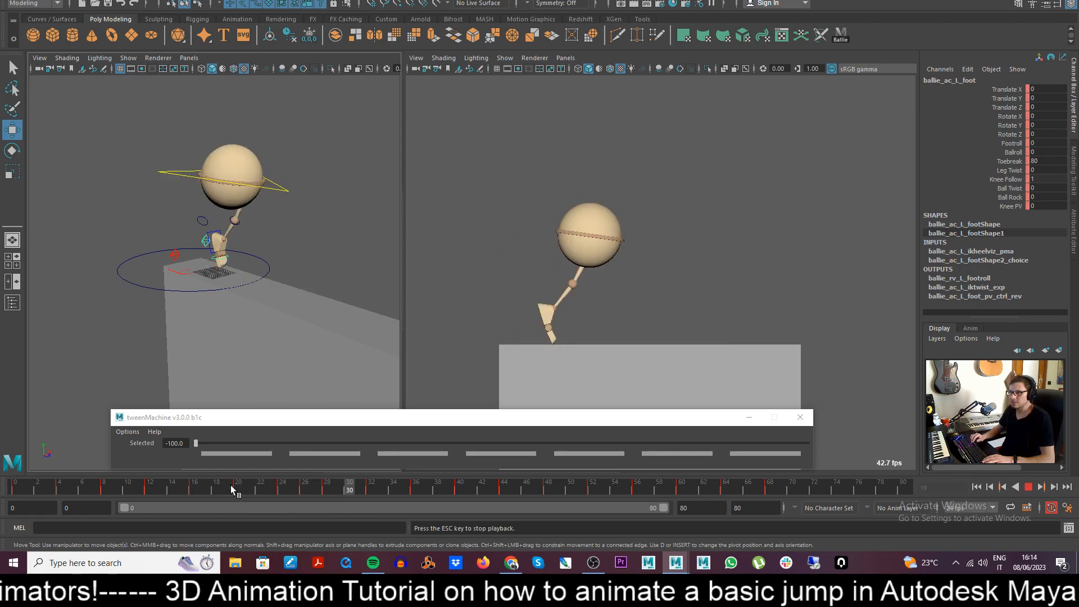
key("Escape")
left_click_drag(268, 488, 308, 494)
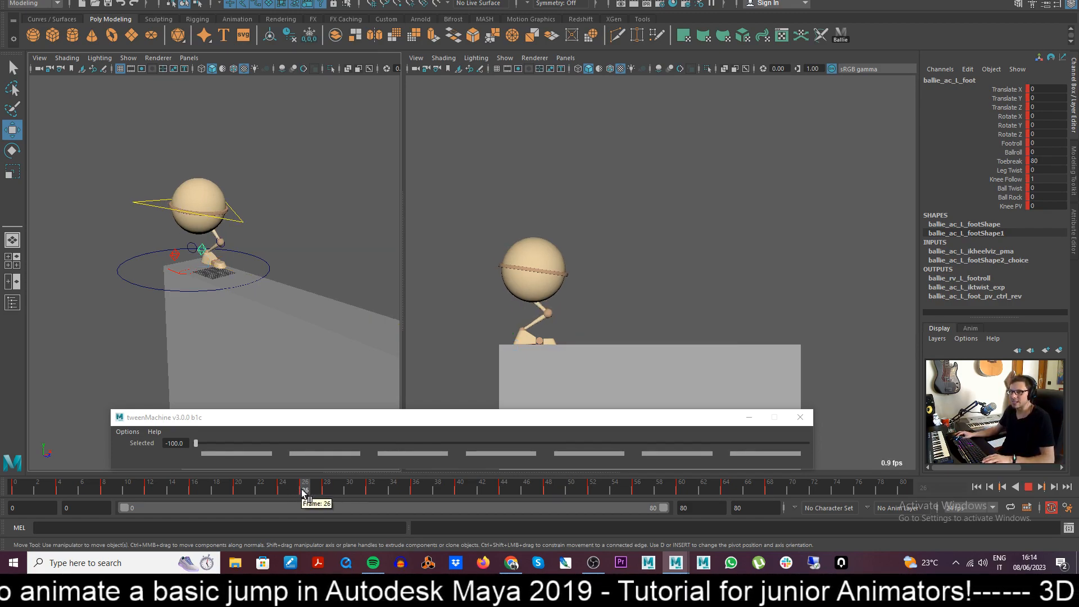
left_click_drag(202, 446, 201, 448)
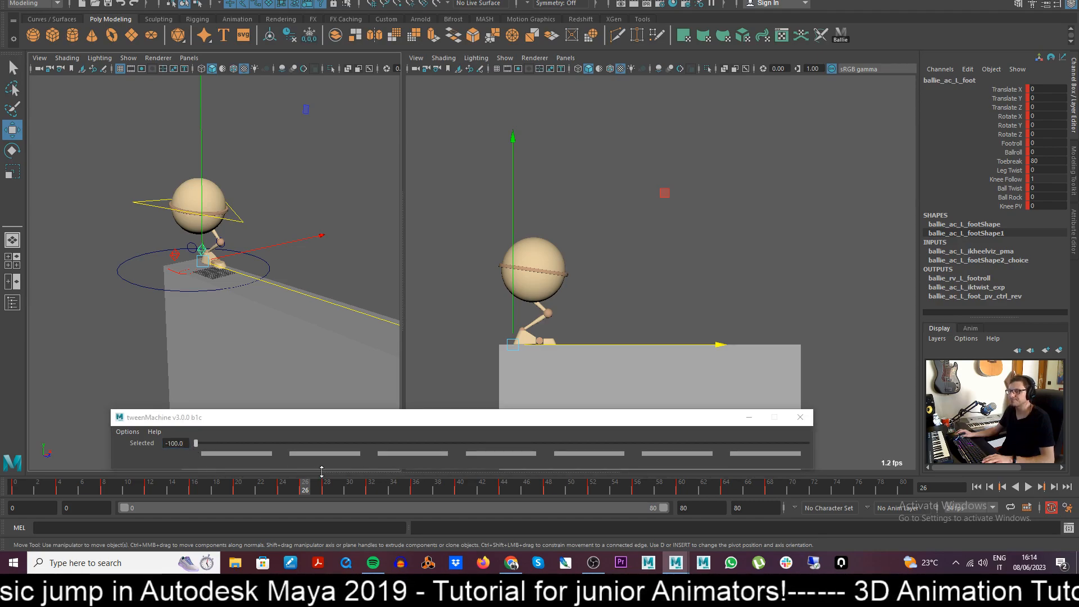
left_click(284, 490)
key("alt+v")
- Try tween values of -33, -75 and -60 on the left foot at frame 26, ending back at -100
mouse_move(305, 496)
left_mouse_down()
mouse_move(316, 490)
mouse_move(305, 490)
left_mouse_up()
left_click_drag(318, 454, 492, 454)
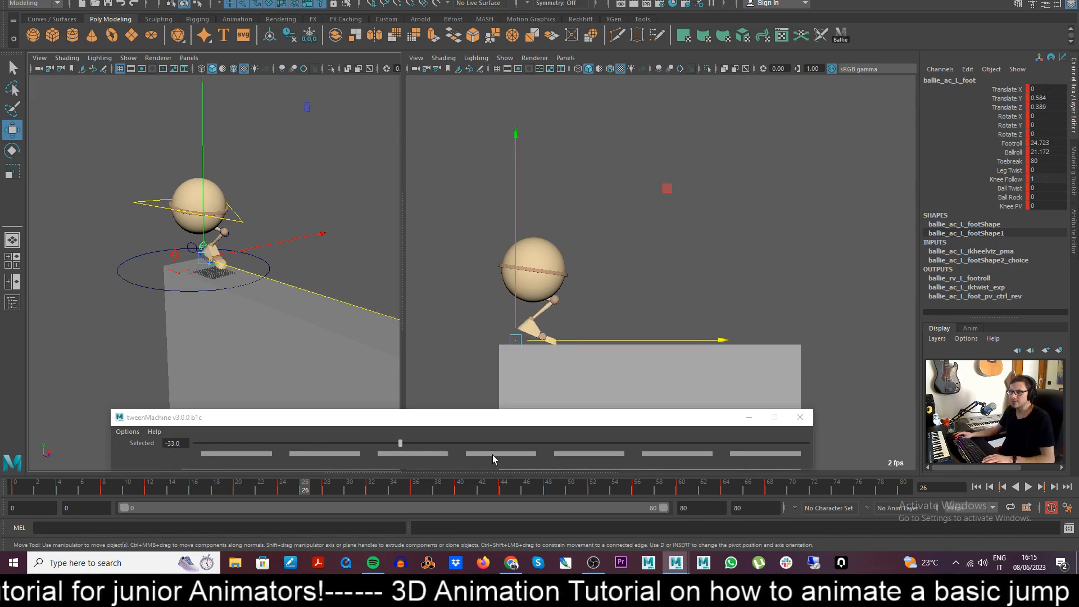
left_click(492, 455)
left_click(260, 453)
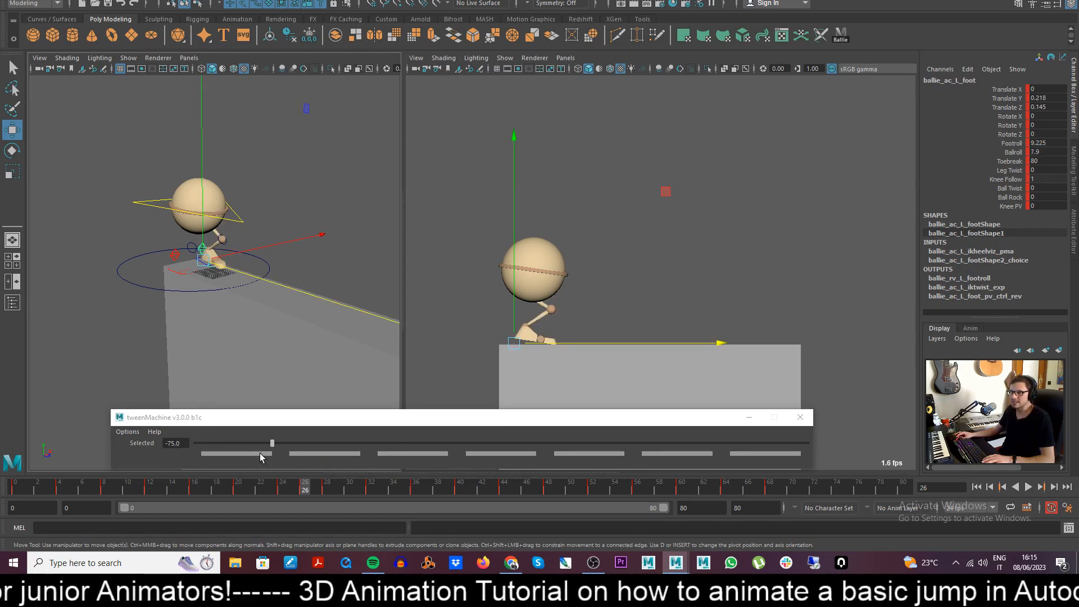
left_click(331, 453)
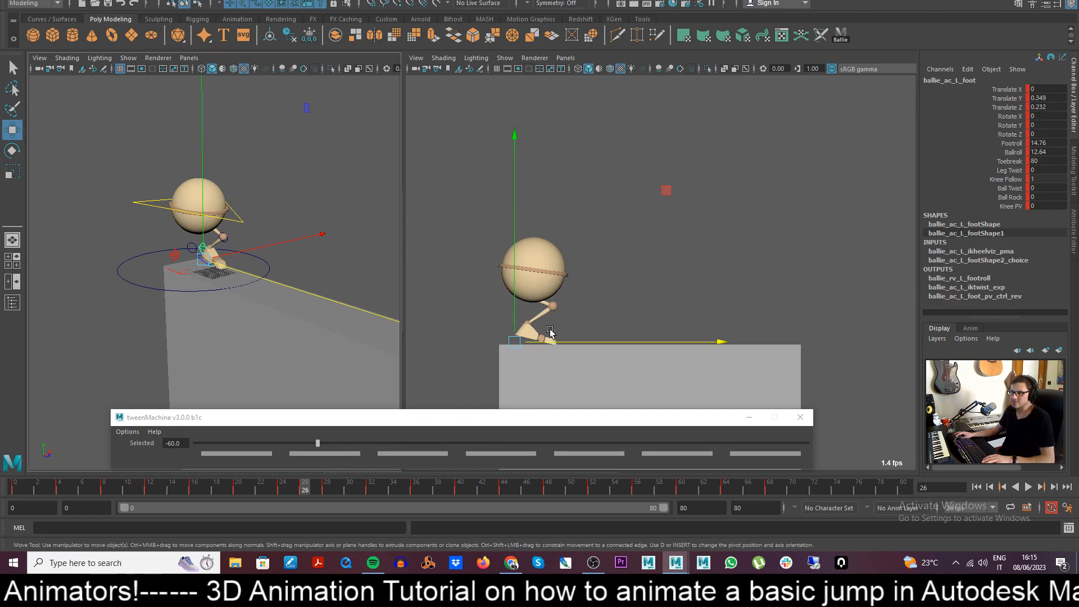
left_click(199, 443)
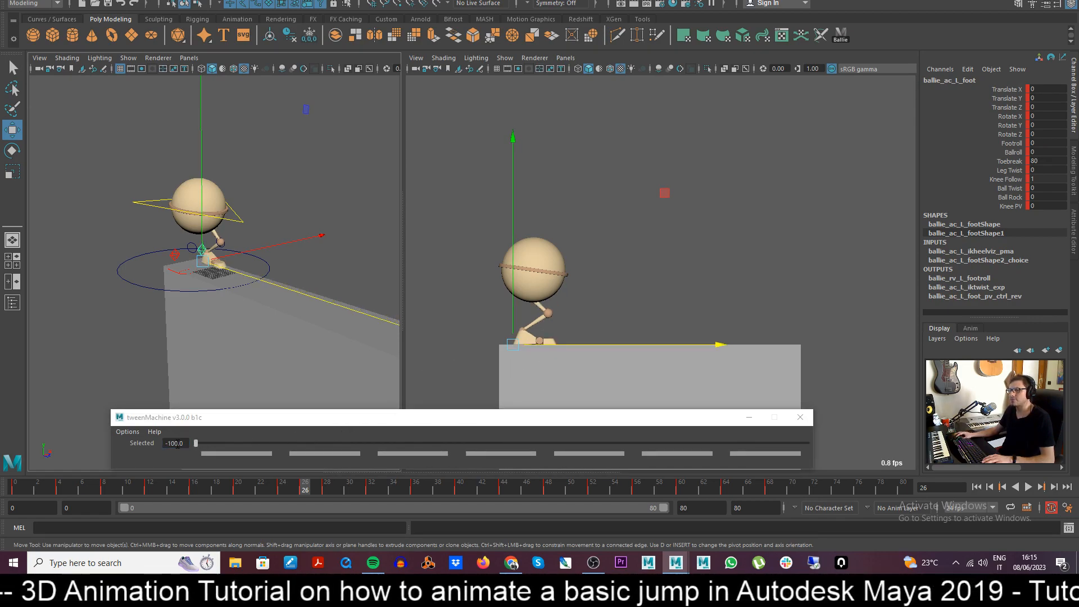
- Select all rig controls at frame 30 and add an in-between key with a tween value of -33
left_click_drag(310, 490, 349, 493)
left_click(840, 35)
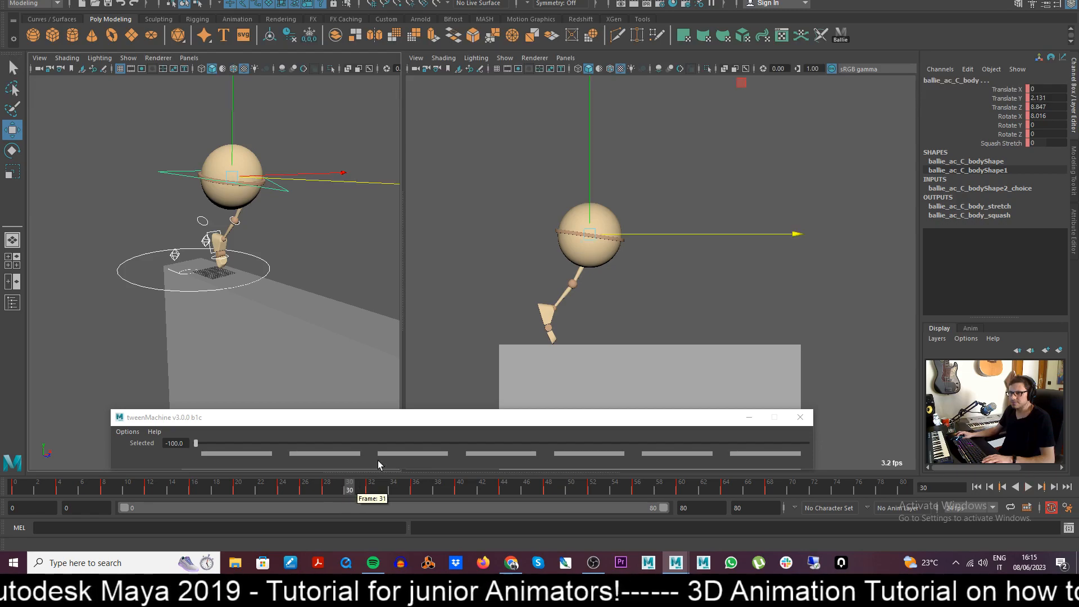
left_click(471, 454)
mouse_move(347, 488)
left_mouse_down()
mouse_move(386, 489)
mouse_move(275, 490)
mouse_move(349, 490)
left_mouse_up()
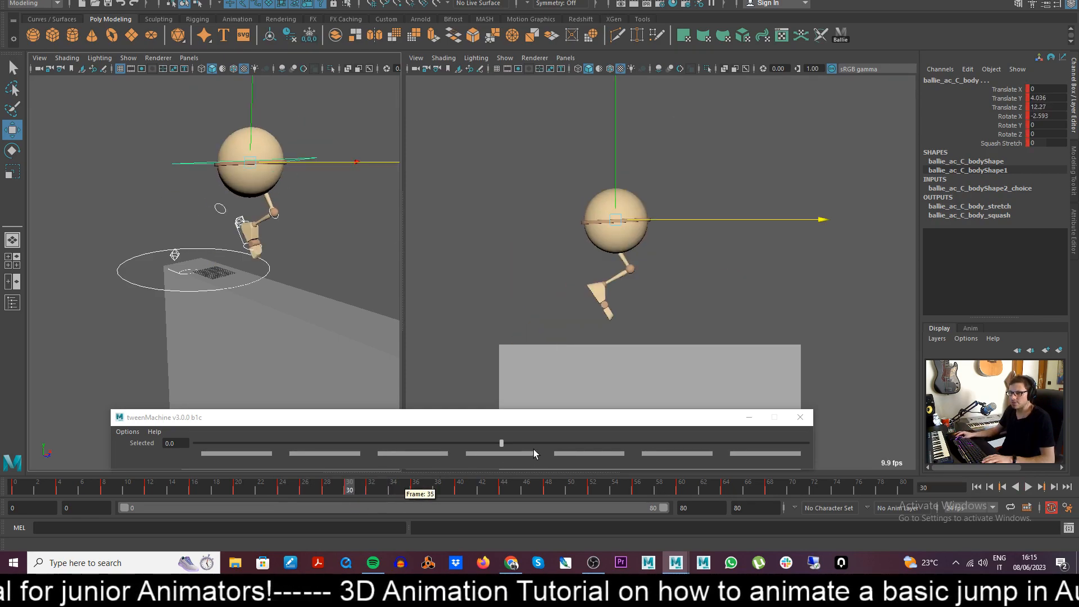
left_click(433, 454)
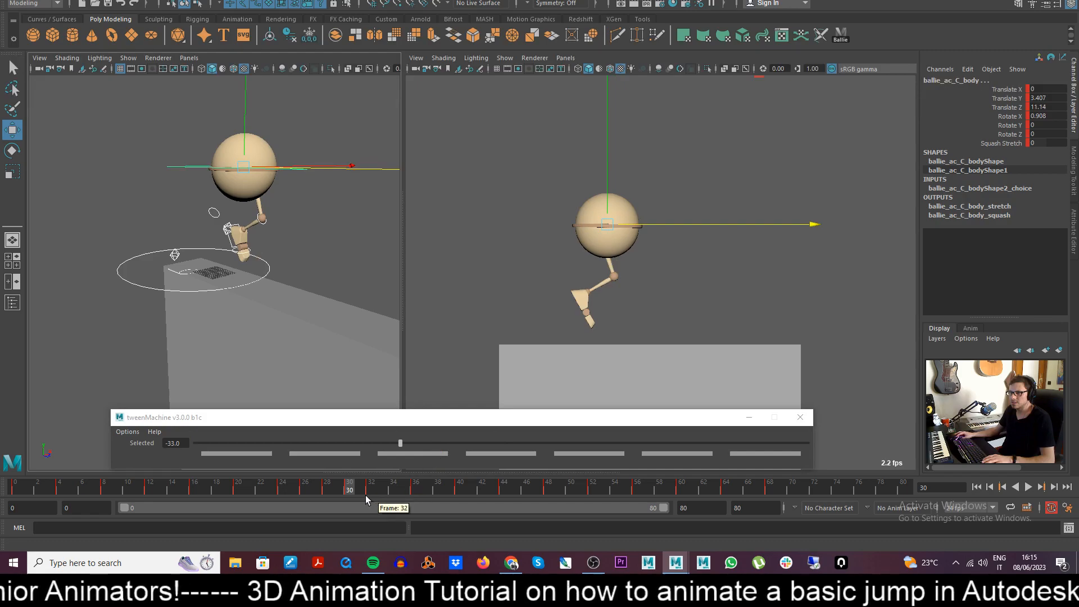
- Play back the jump, then try tween values of 33 and 60 for all controls at frame 30
key("alt+v")
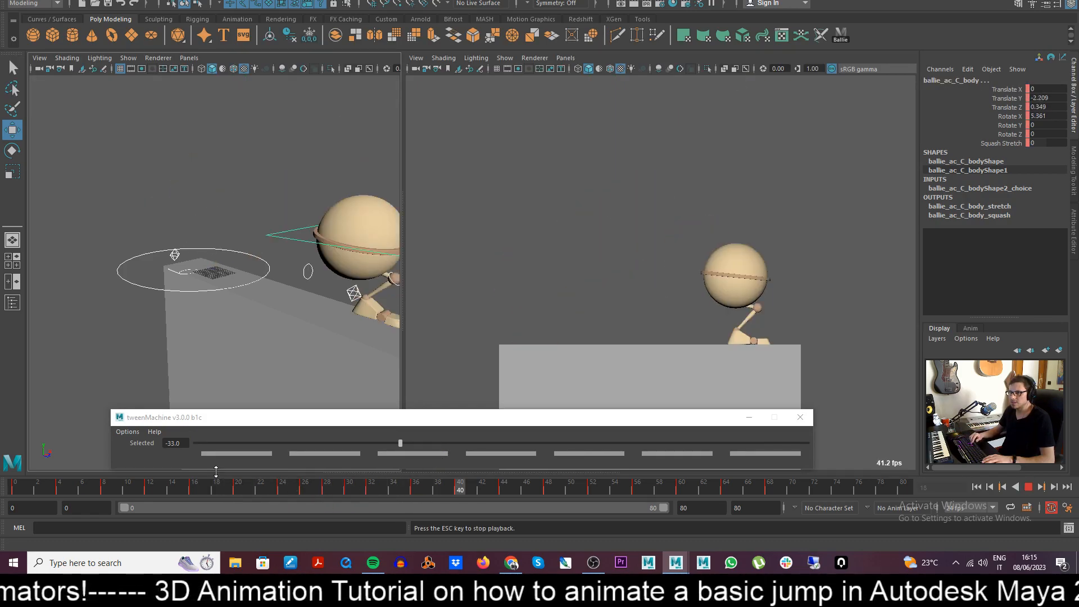
key("Escape")
left_click_drag(278, 489, 350, 494)
left_click(608, 453)
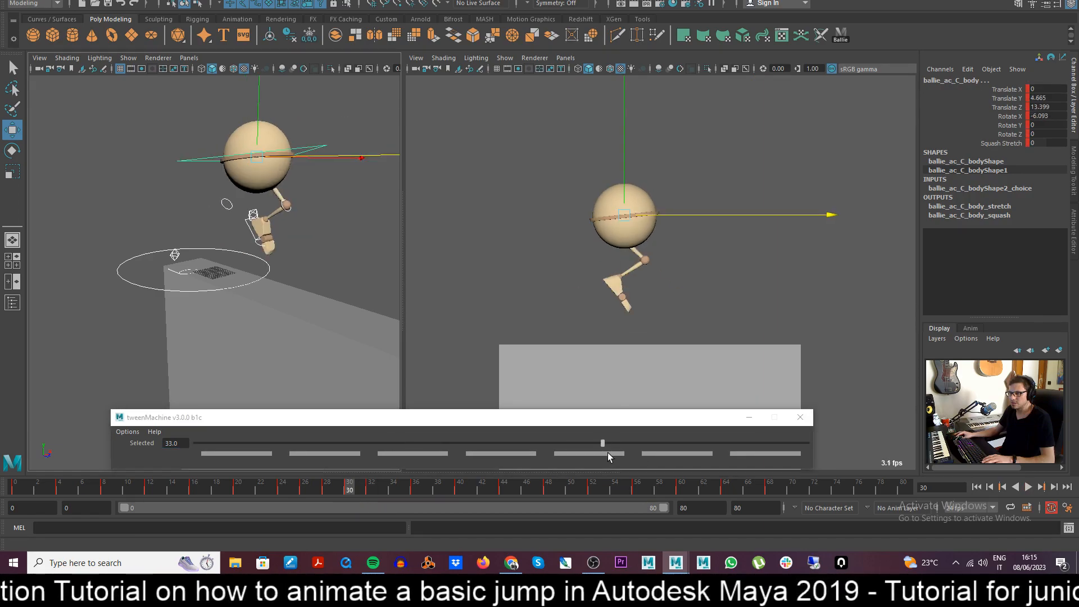
left_click(644, 454)
- Review the jump's rise up to frame 32 and set the tween value of all controls at frame 30 to 33
left_click(247, 489)
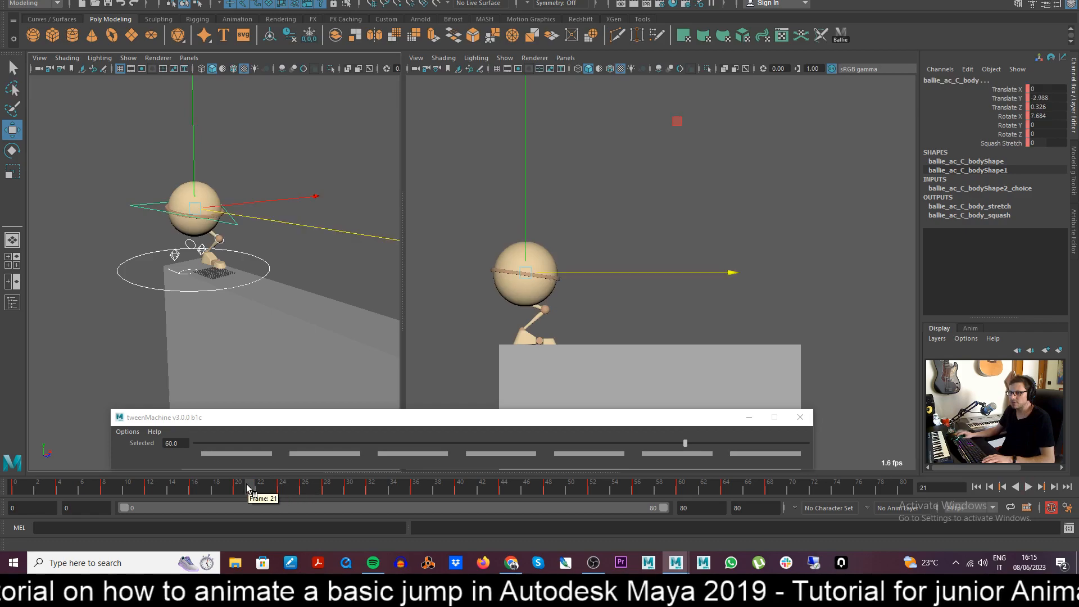
key("alt+v")
left_click_drag(306, 489, 371, 493)
left_click(360, 494)
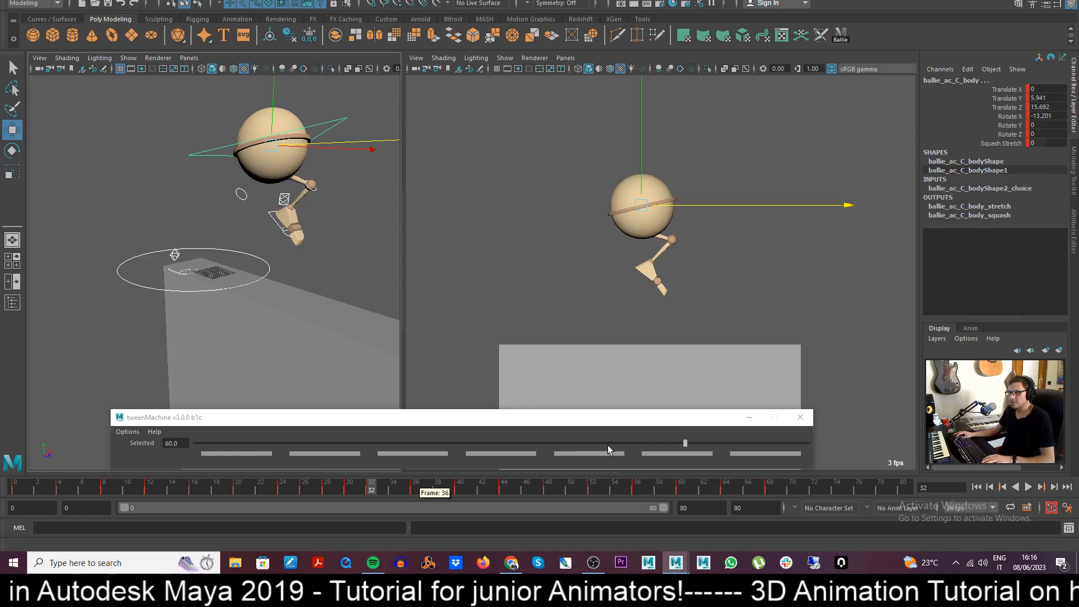
left_click(352, 490)
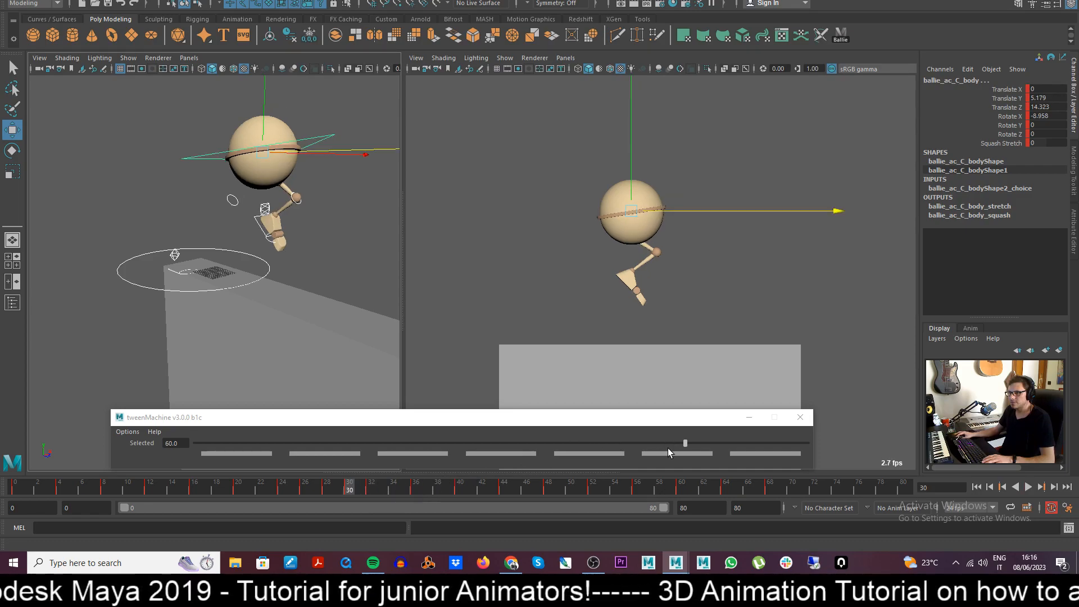
left_click(604, 453)
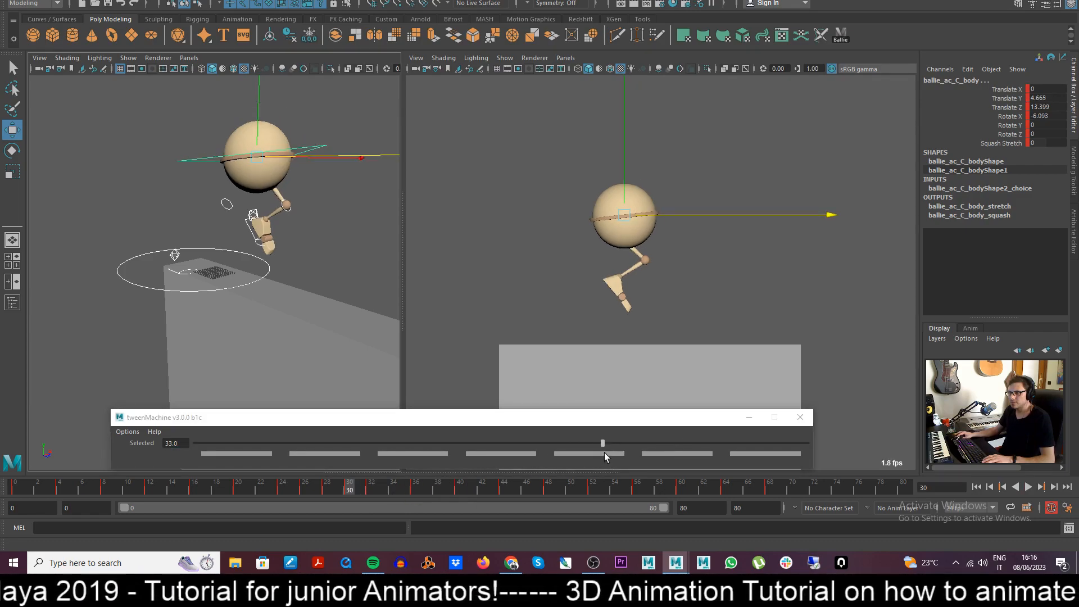
- Select the left foot control at frame 30 and move it back and down to about Translate Y 6.85, Translate Z 9.37
mouse_move(328, 494)
left_mouse_down()
mouse_move(317, 487)
mouse_move(352, 489)
left_mouse_up()
left_click(253, 230)
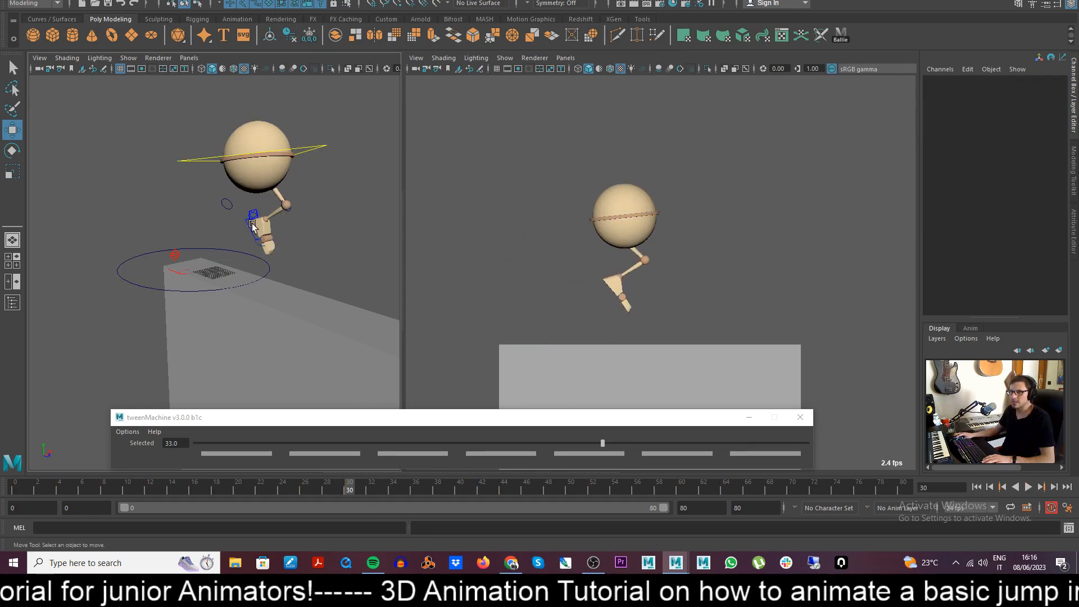
left_click(250, 230)
middle_click(584, 284)
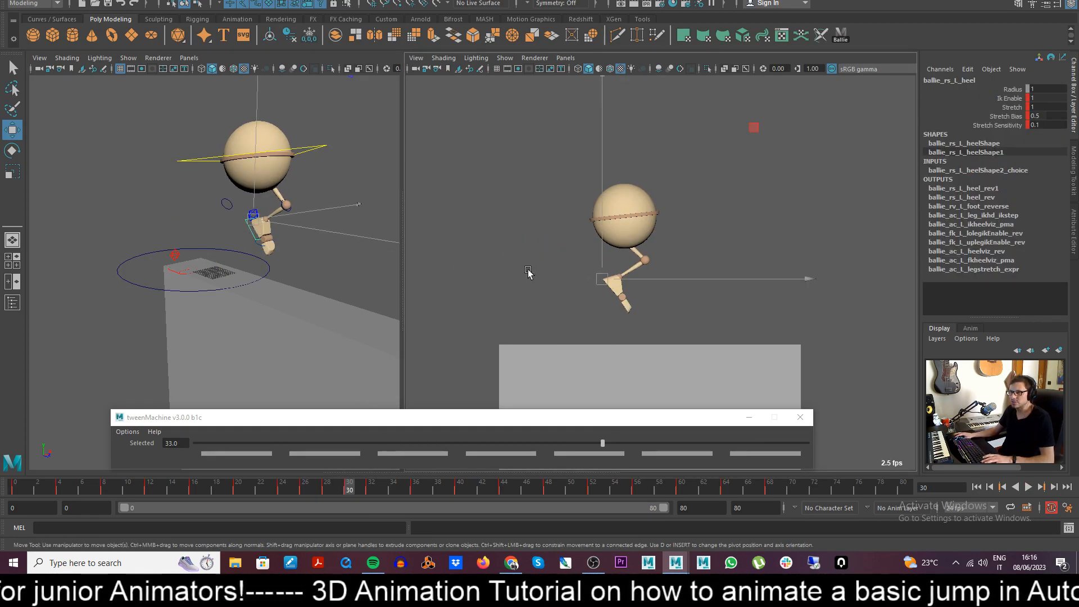
left_click(220, 215)
left_click(257, 213)
left_click_drag(599, 290, 584, 294)
- Rotate the left foot to about 40.7° in X and move it back to about Translate Y 7.15, Translate Z 8.63
key("e")
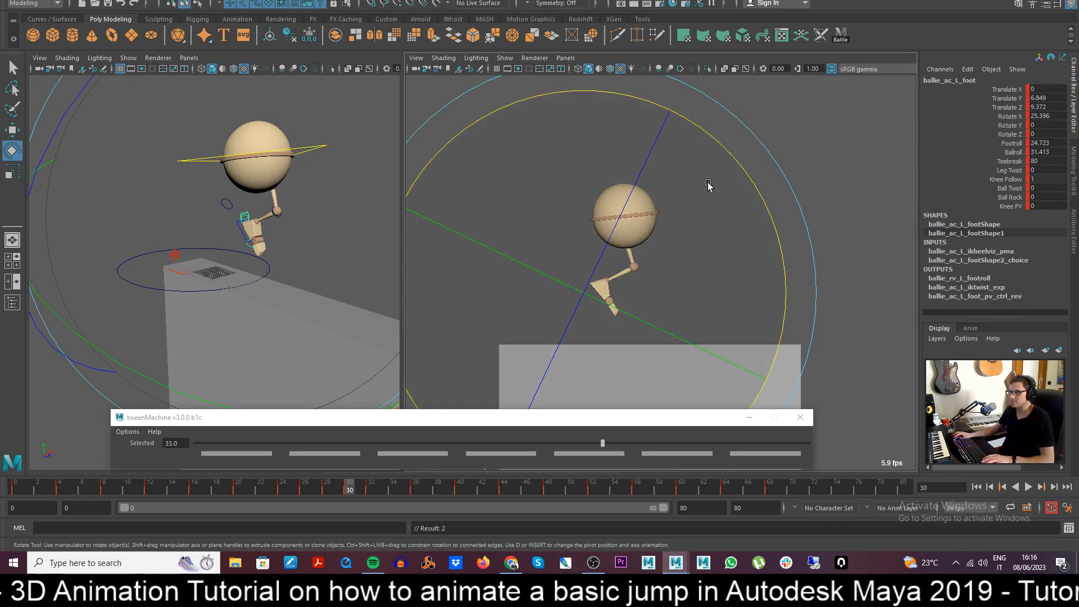
left_click_drag(751, 171, 721, 248)
key("w")
left_click_drag(588, 293, 579, 291)
- Play back the take-off and compare the left foot's pose and channel values at frames 28 and 30
left_click_drag(308, 492, 264, 490)
key("alt+v")
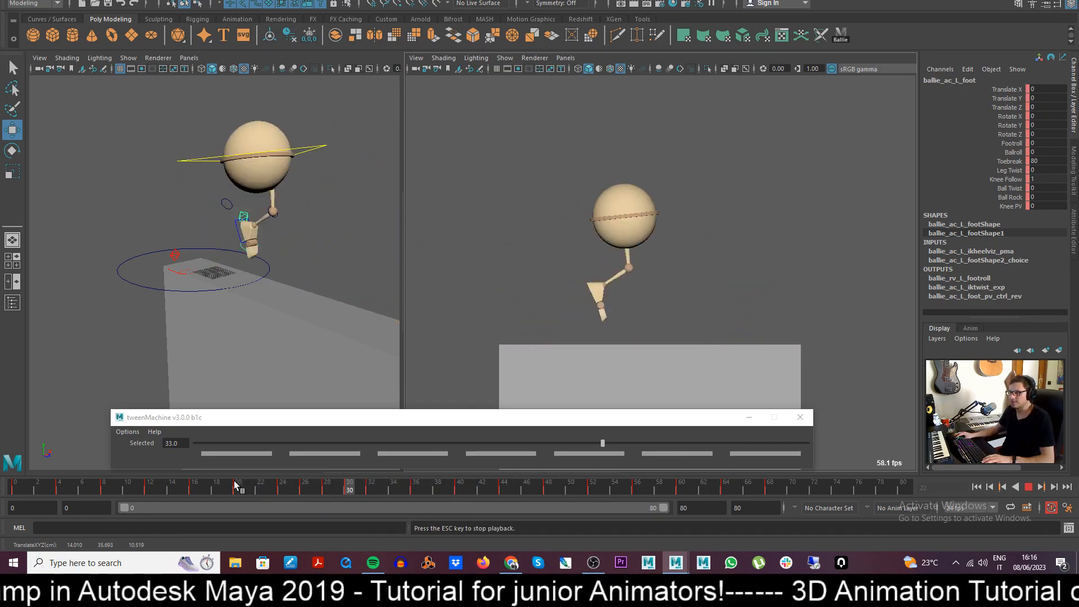
key("Escape")
left_click(326, 489)
left_click(349, 491)
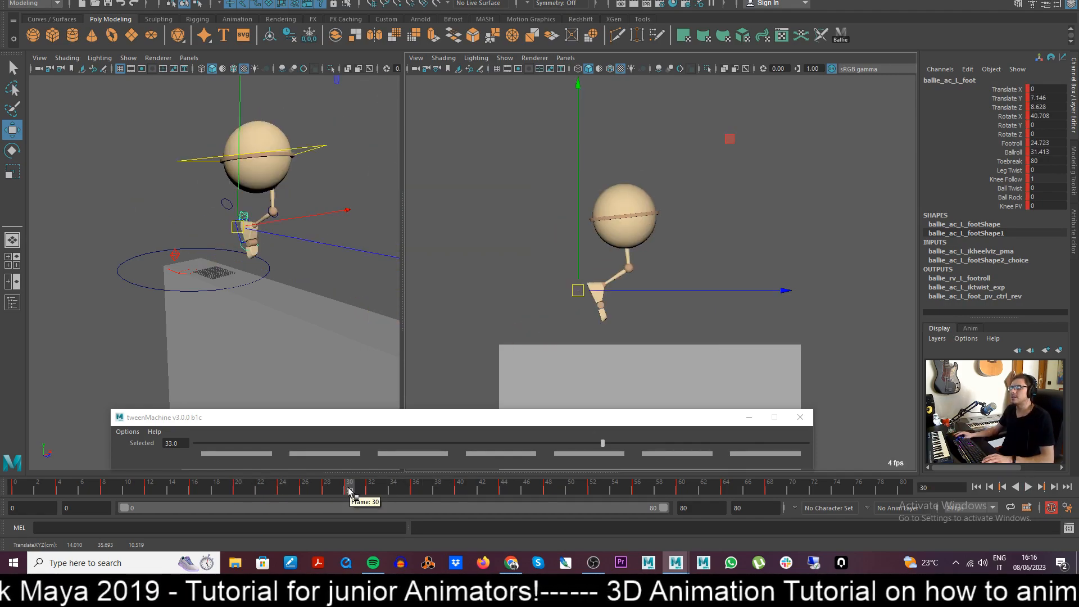
left_click(327, 490)
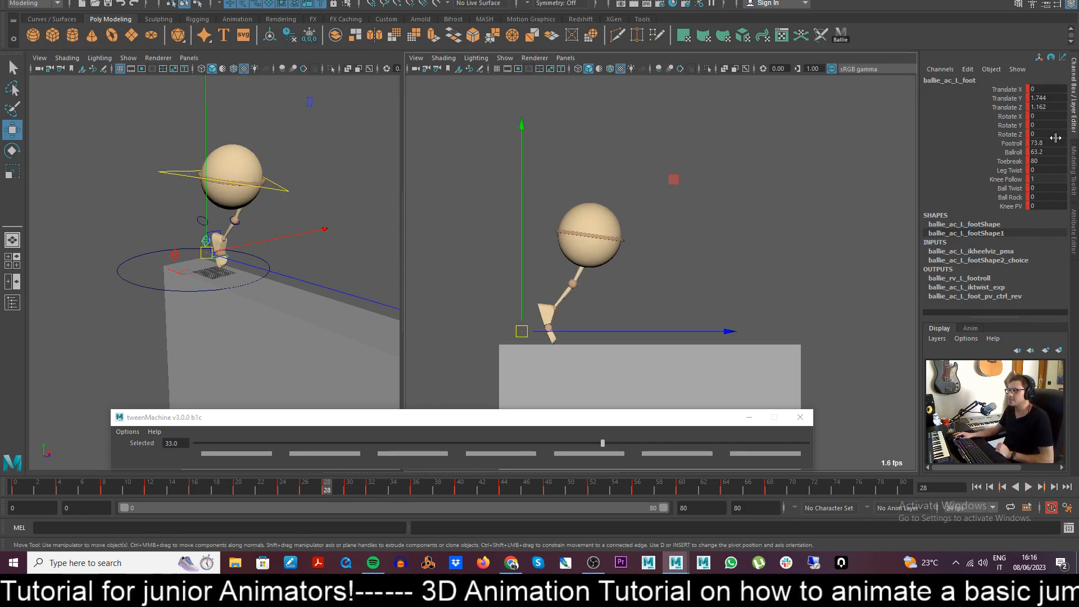
left_click(349, 490)
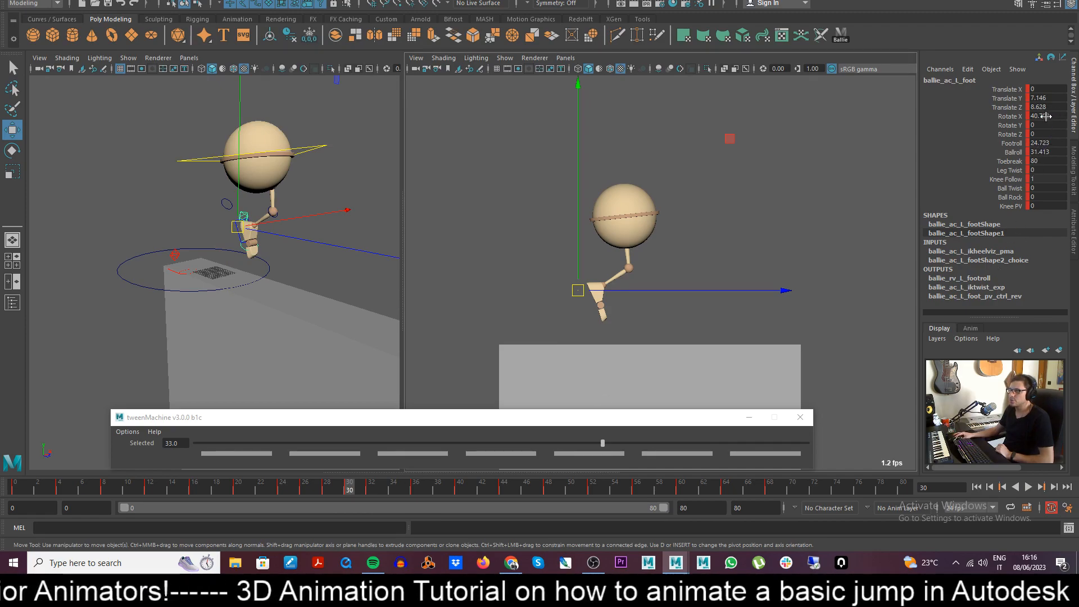
- Try rotating the left foot in X and changing its Footroll at frame 30, undoing both changes
key("e")
left_click_drag(766, 220, 769, 224)
key("ctrl+z")
left_click(1008, 144)
middle_click_drag(753, 232, 778, 236)
key("ctrl+z")
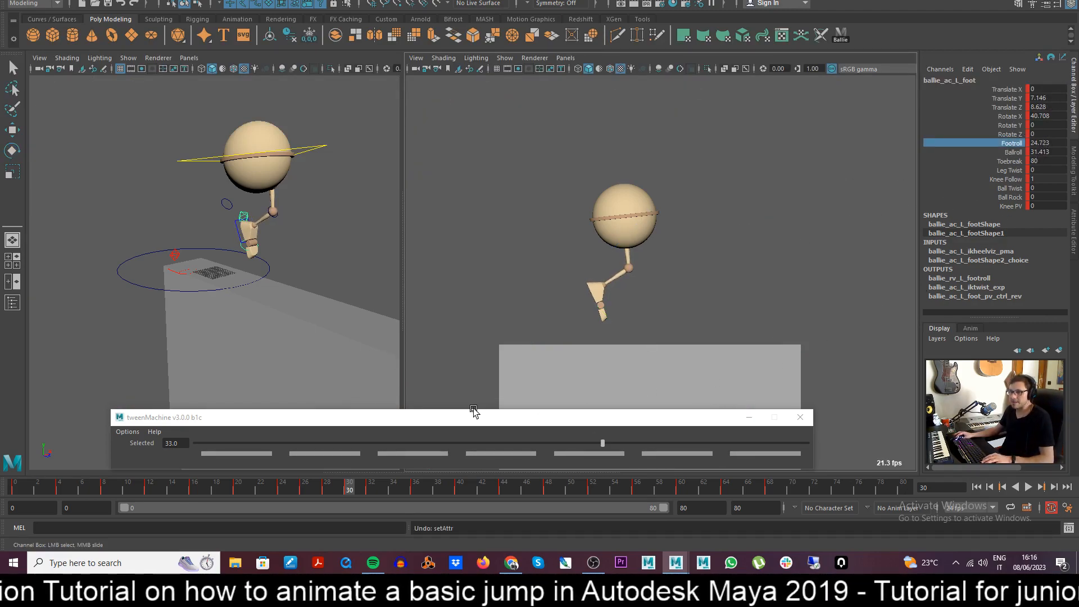
- Check the left foot between frames 28 and 30, and set its Rotate X to 0 at frame 30
left_click(331, 487)
left_click_drag(329, 489, 349, 492)
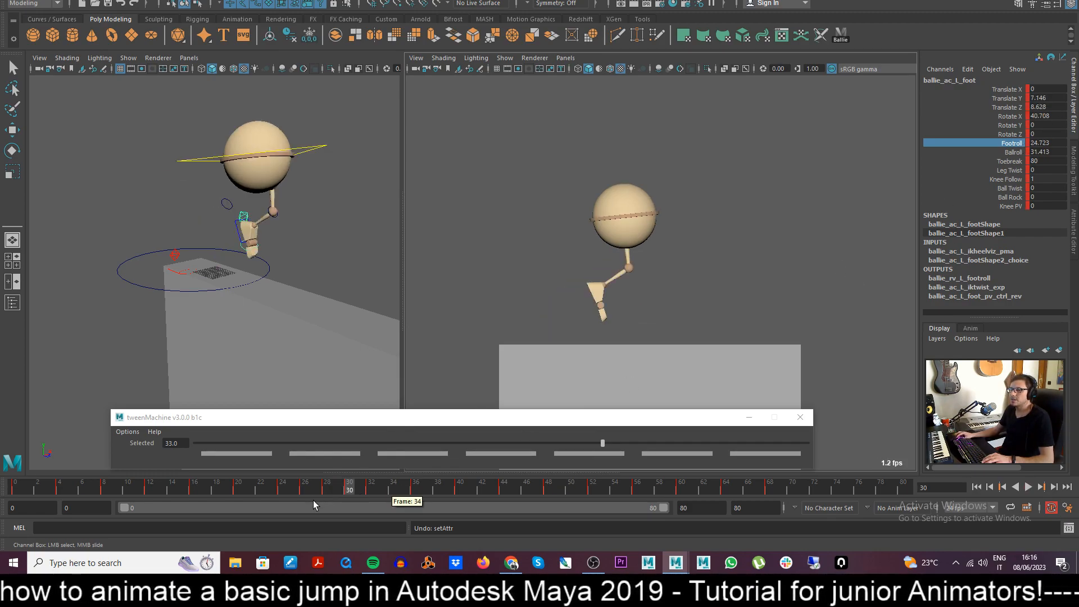
left_click(327, 487)
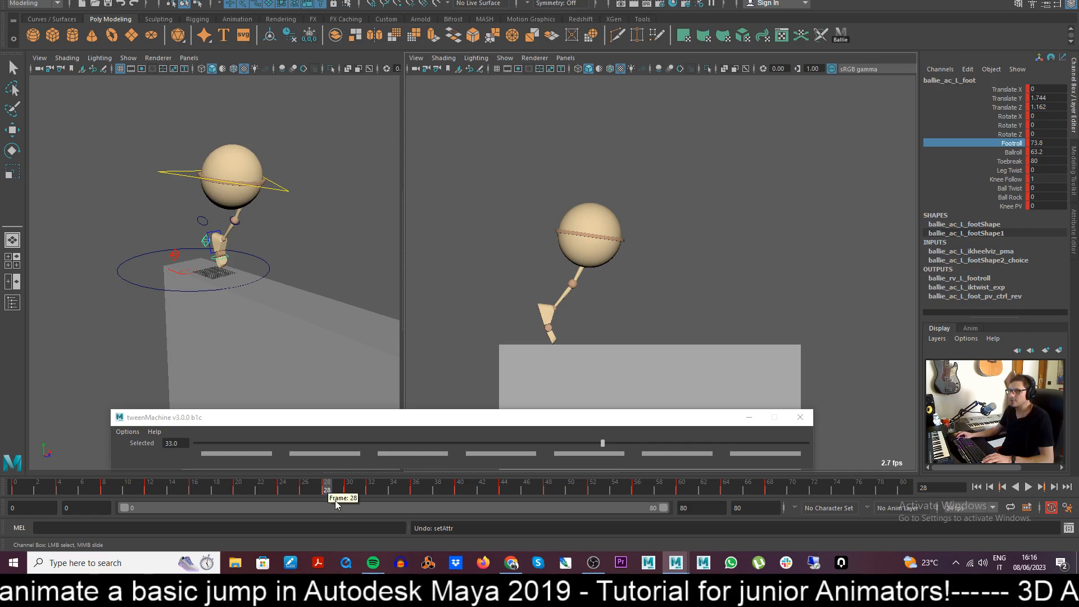
left_click_drag(325, 491, 346, 496)
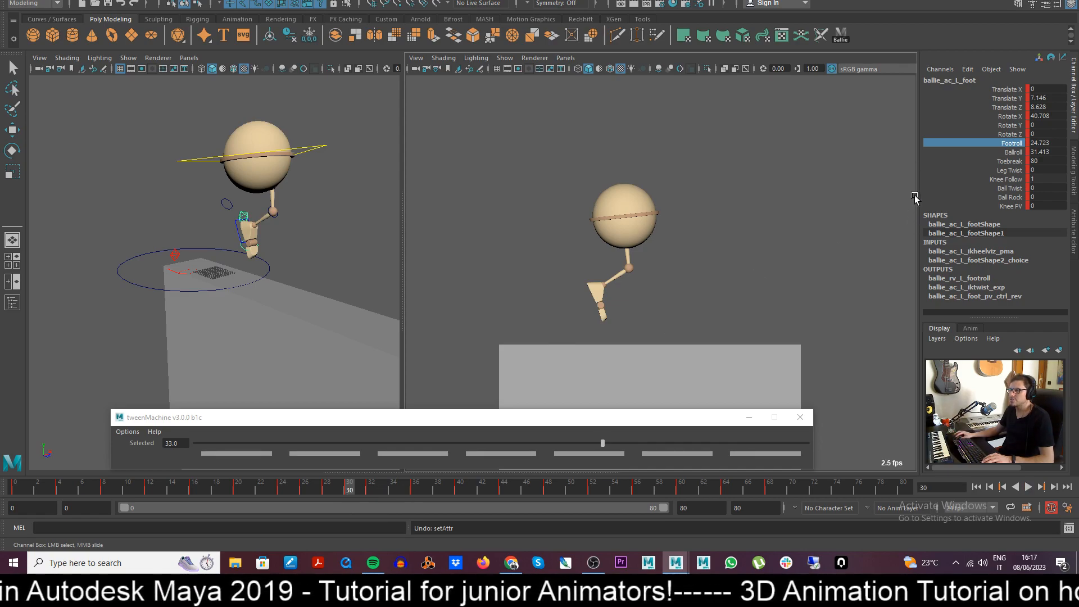
double_click(1053, 116)
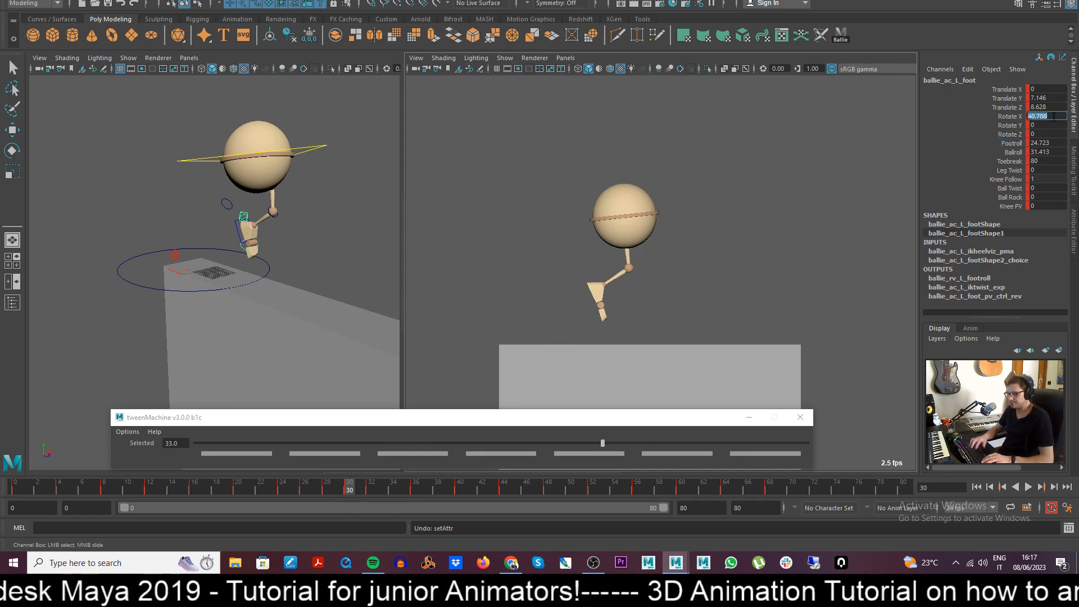
type("0")
key("Return")
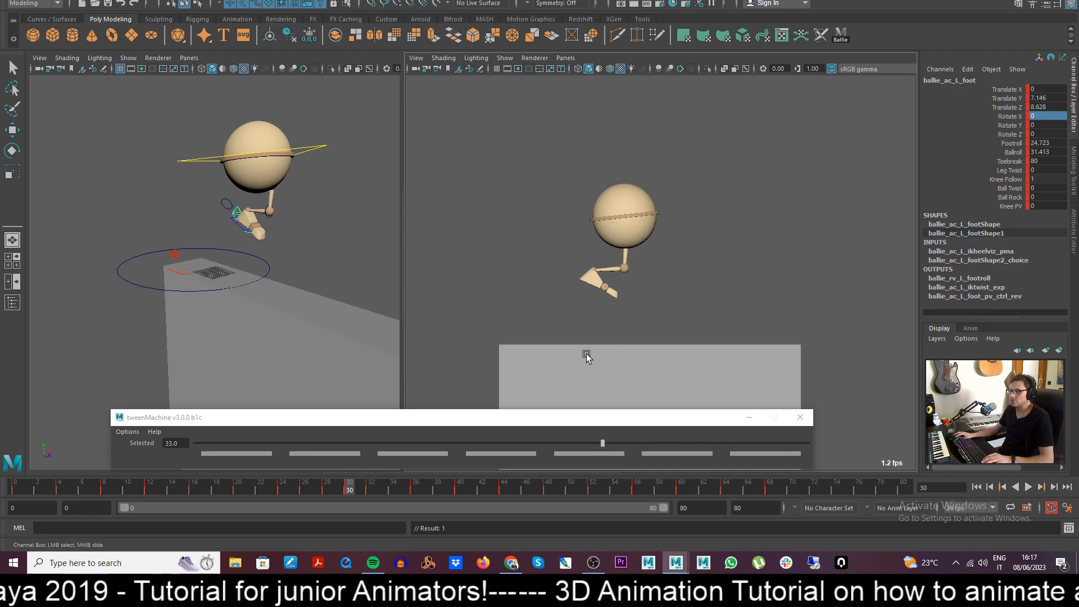
- Adjust the left foot's Footroll to about 65.8 and its Ballroll to about 75.6 at frame 30
left_click(1011, 143)
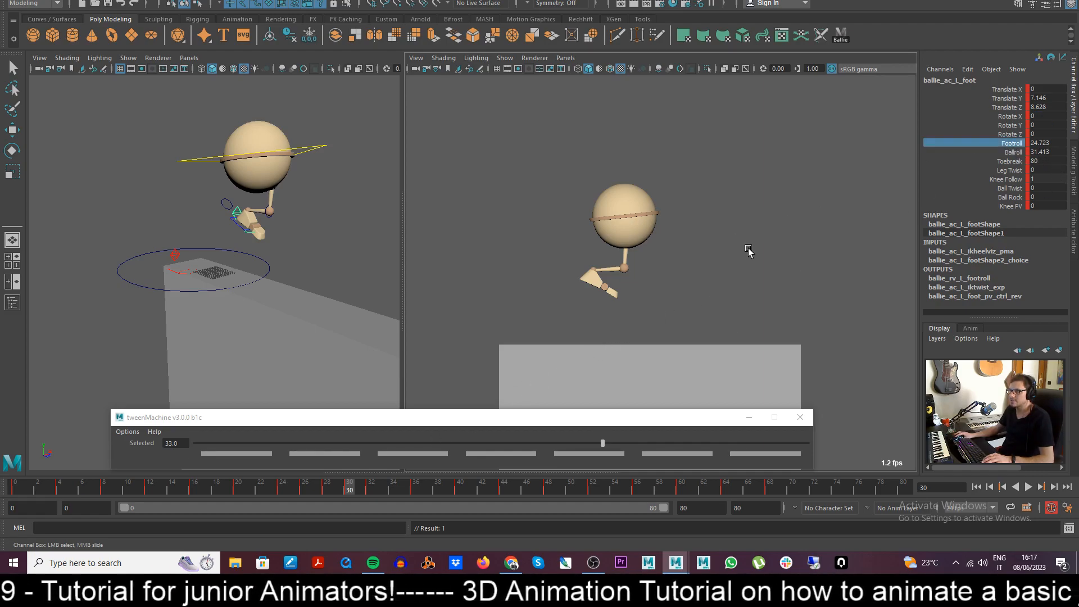
middle_click_drag(782, 254, 948, 261)
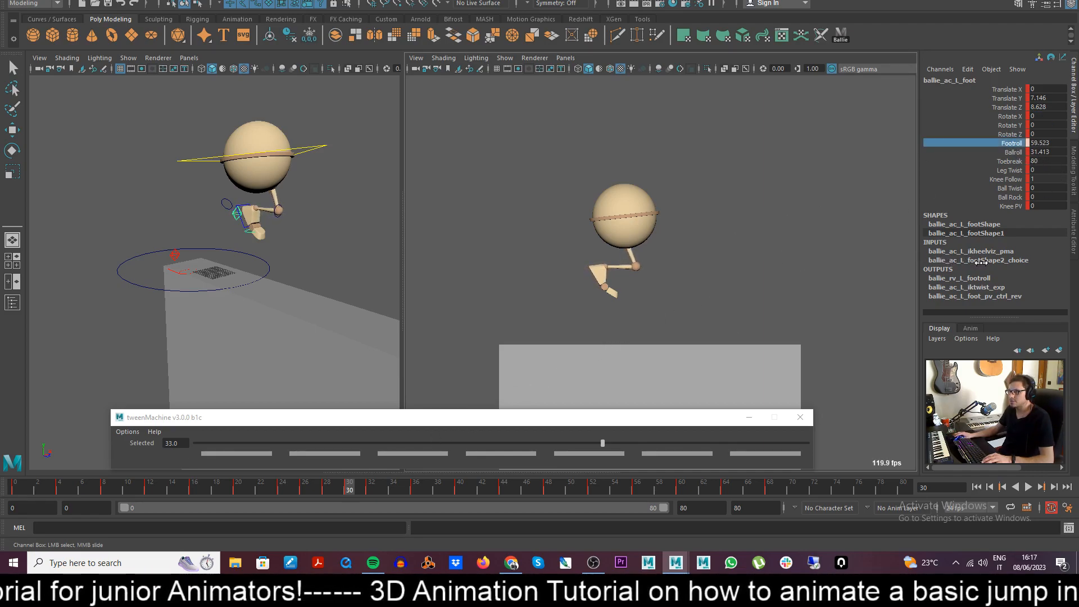
left_click(1009, 152)
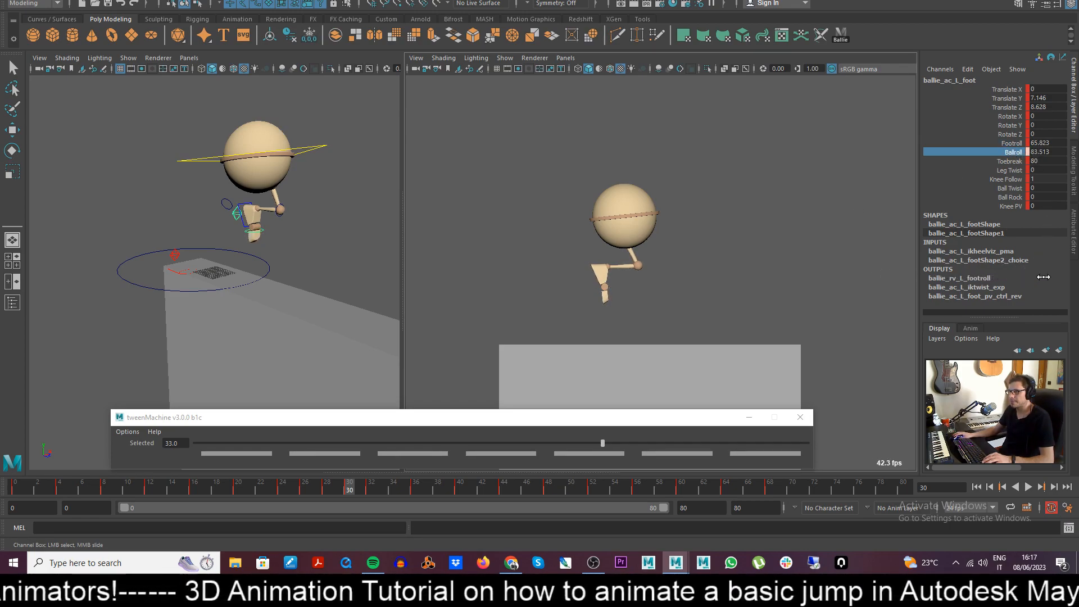
- Move the left foot down and back to about Translate Y 4.69, Translate Z 7.88 at frame 30, checking it in playback
key("w")
key("alt+v")
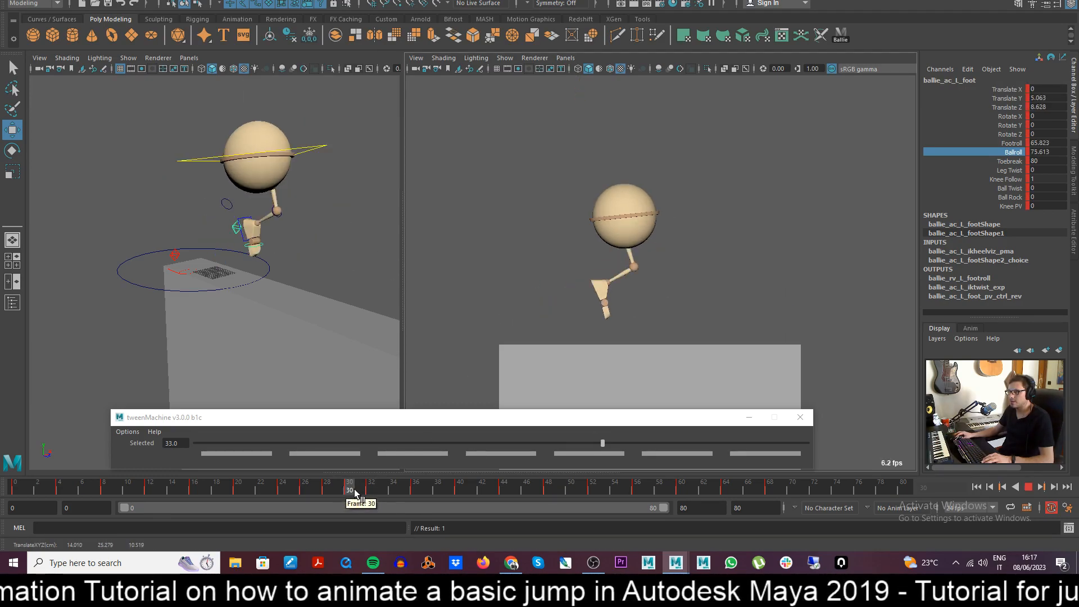
left_click_drag(579, 306, 573, 309)
key("alt+v")
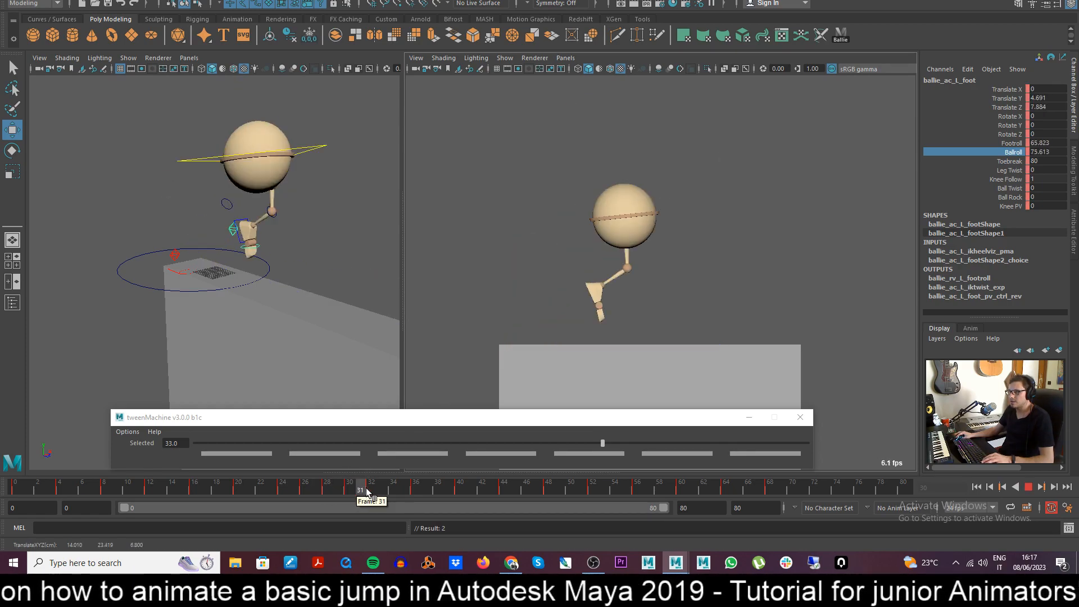
left_click(372, 493)
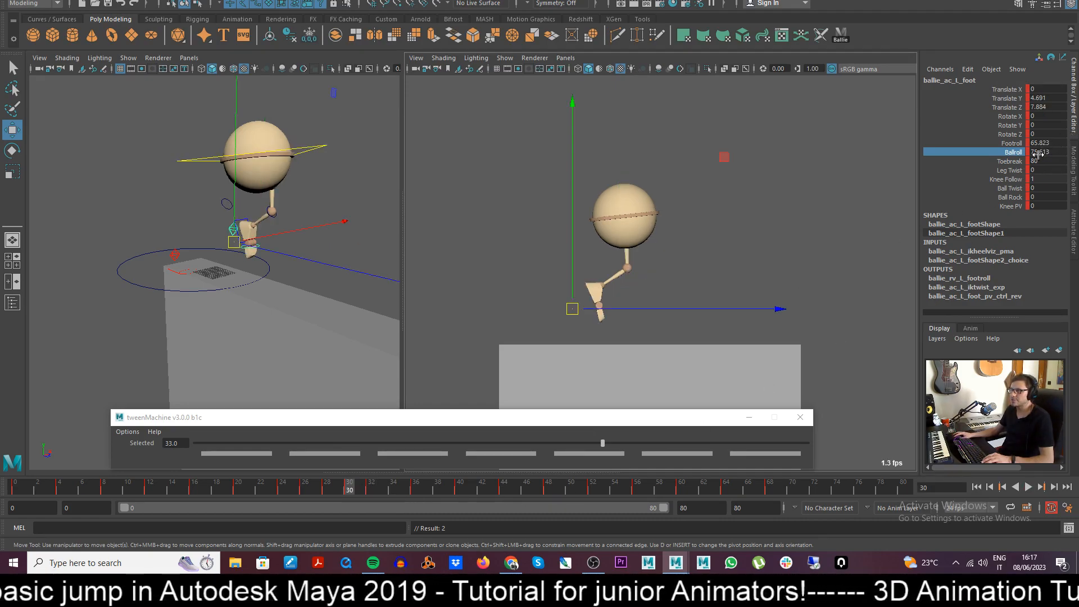
- Try a small X rotation of the left foot at frame 30 and undo it
left_click(834, 240)
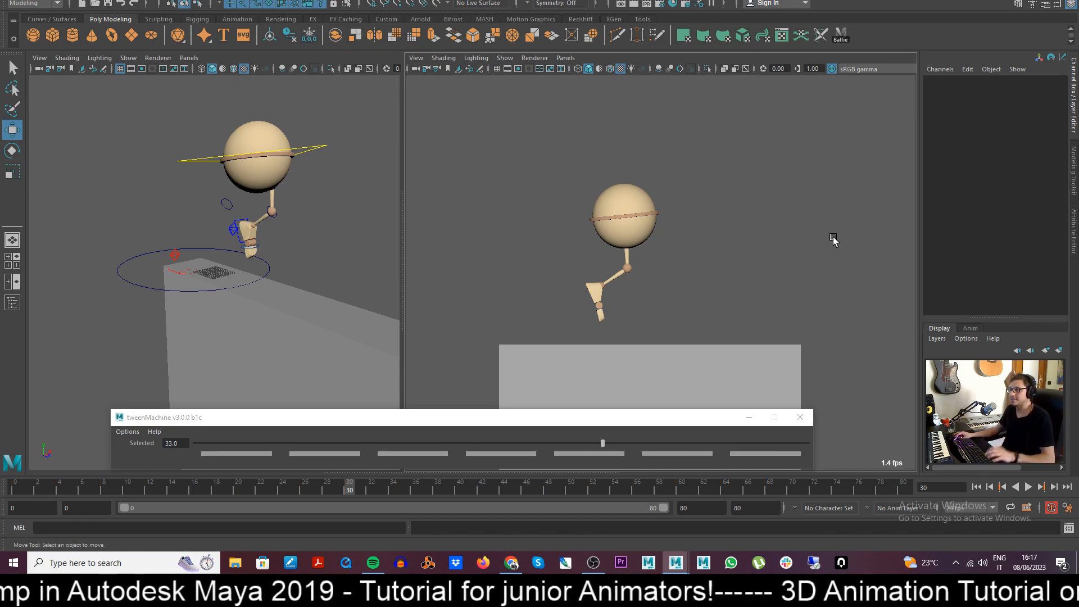
key("ctrl+z")
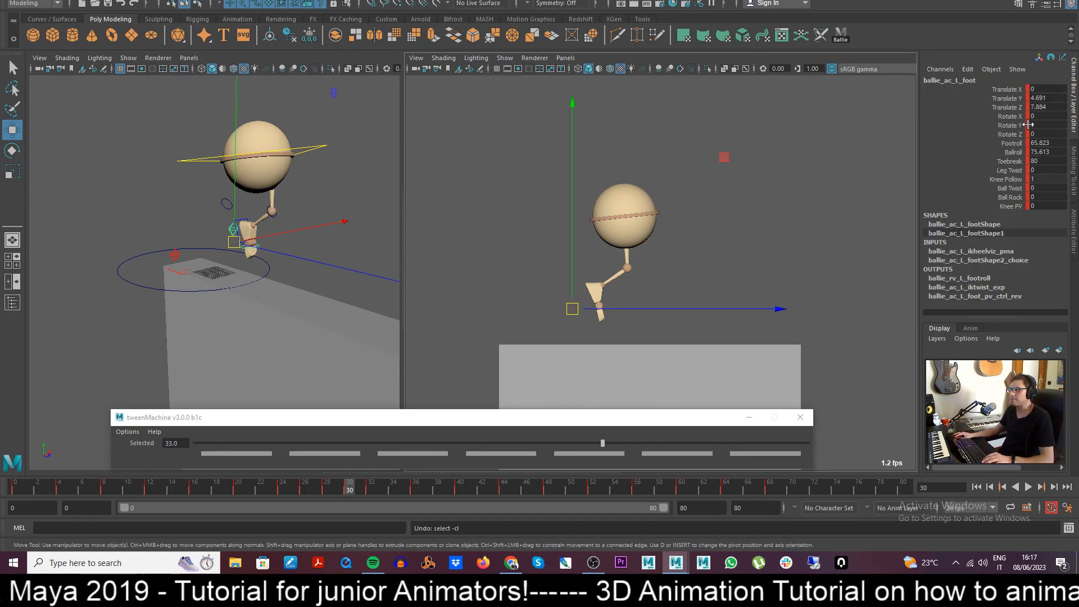
left_click(1012, 117)
left_click_drag(754, 224, 758, 225)
key("ctrl+z")
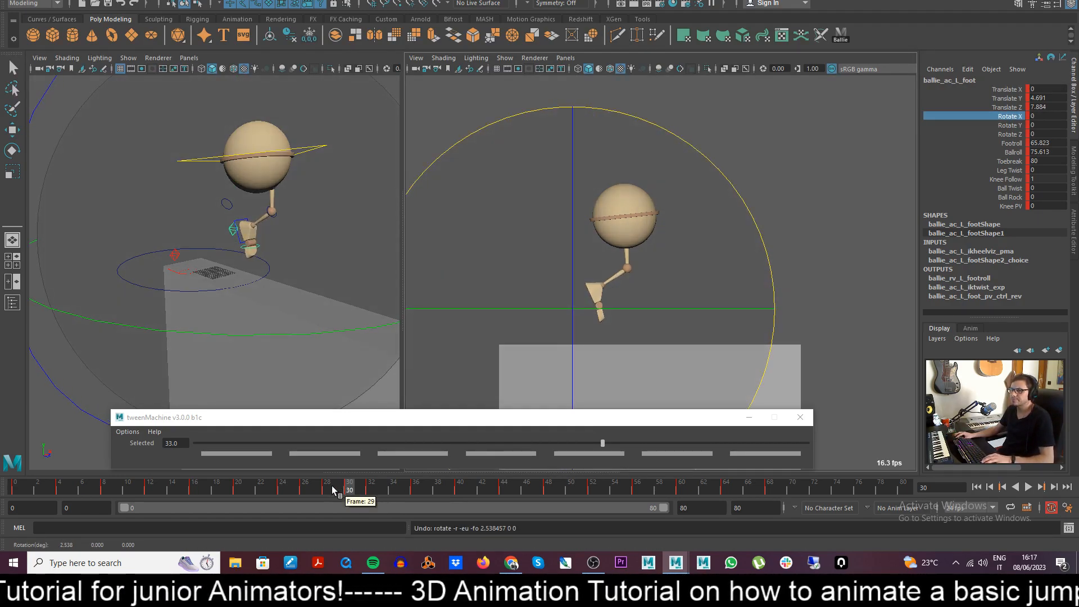
- Inspect the left foot at frame 28, and at frame 32 try changing its Rotate X and Footroll, reverting both
left_click(327, 486)
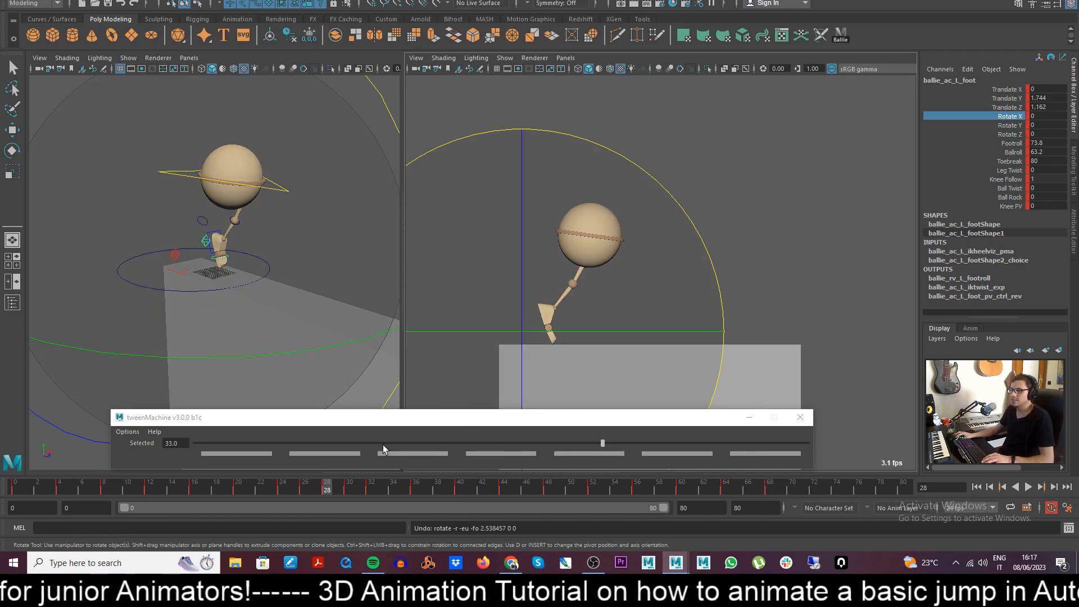
left_click(371, 487)
mouse_move(822, 180)
left_mouse_down()
mouse_move(821, 209)
mouse_move(816, 173)
mouse_move(818, 191)
left_mouse_up()
key("ctrl+z")
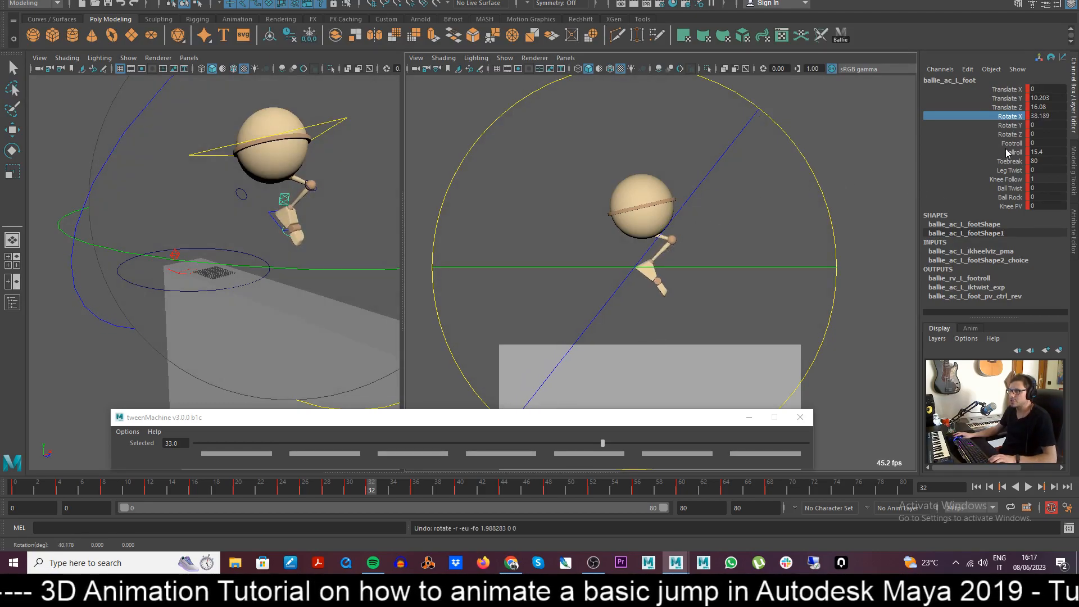
left_click(1014, 152)
left_click(1008, 143)
middle_click_drag(756, 247, 785, 242)
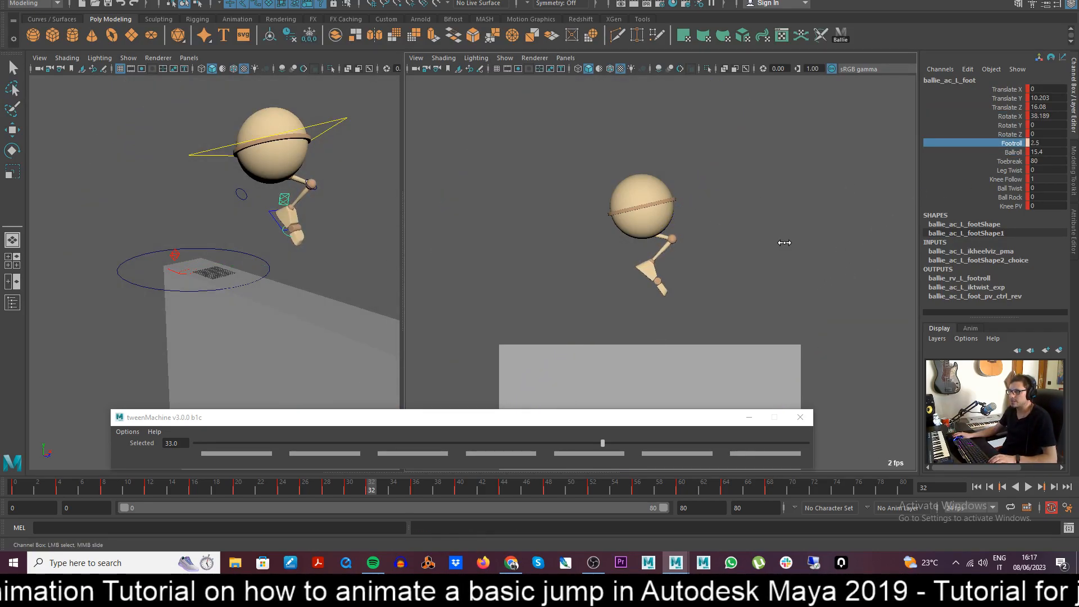
- Return to frame 30, try rotating the left foot slightly both ways in X, revert it and deselect the foot
left_click(349, 489)
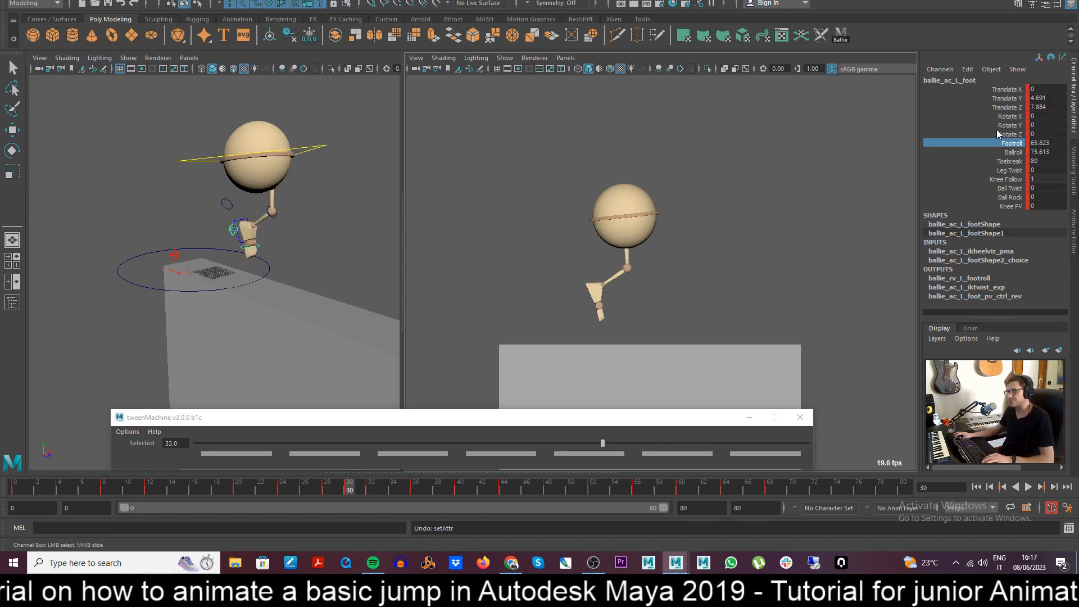
left_click(1018, 117)
mouse_move(764, 226)
left_mouse_down()
mouse_move(764, 236)
mouse_move(752, 226)
left_mouse_up()
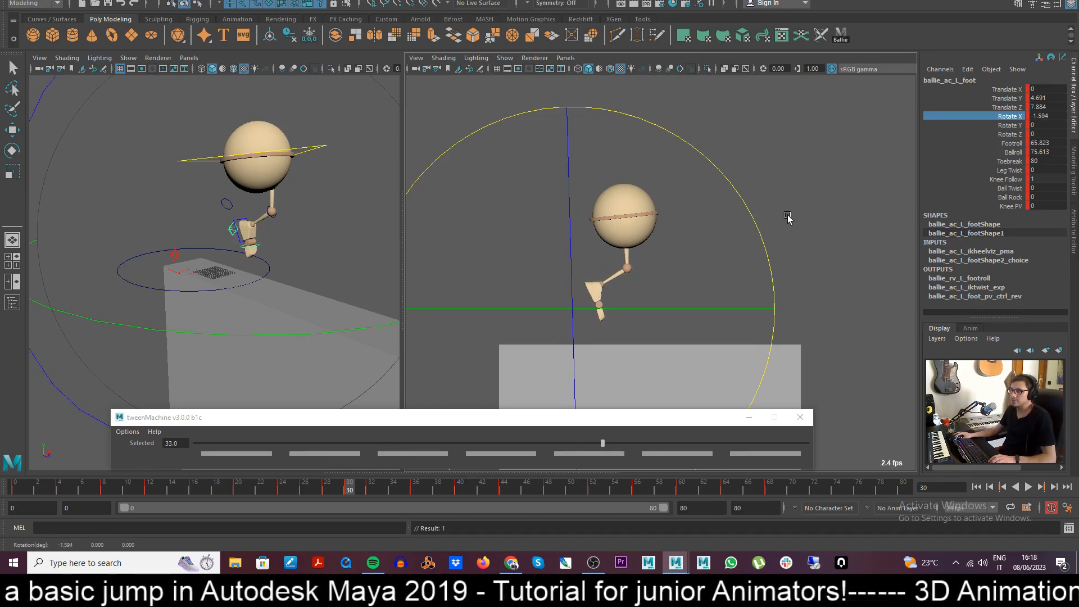
key("ctrl+z")
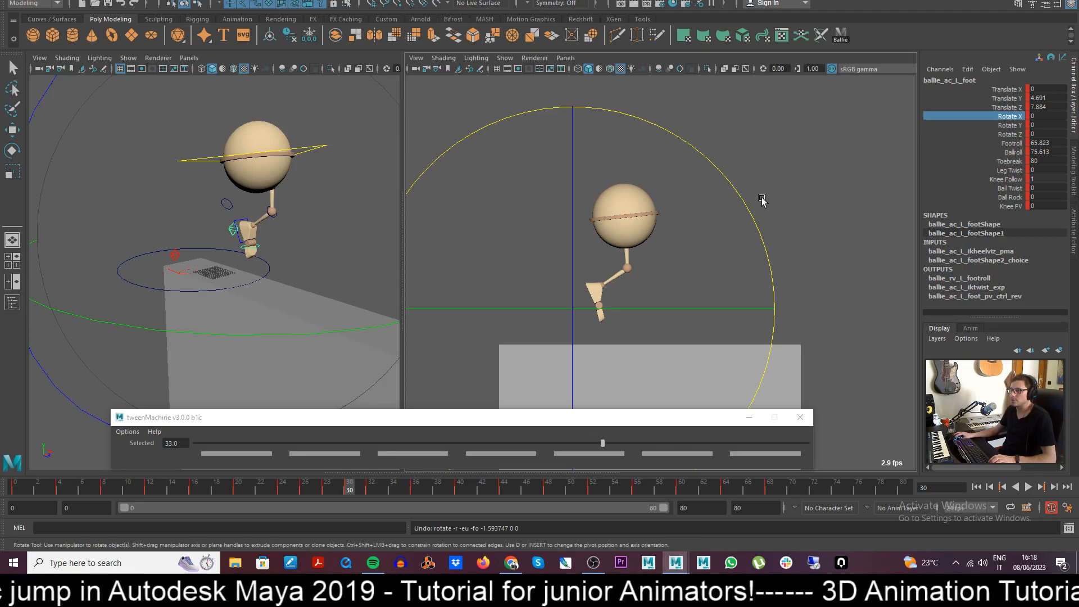
left_click_drag(742, 204, 735, 210)
key("w")
left_click(831, 193)
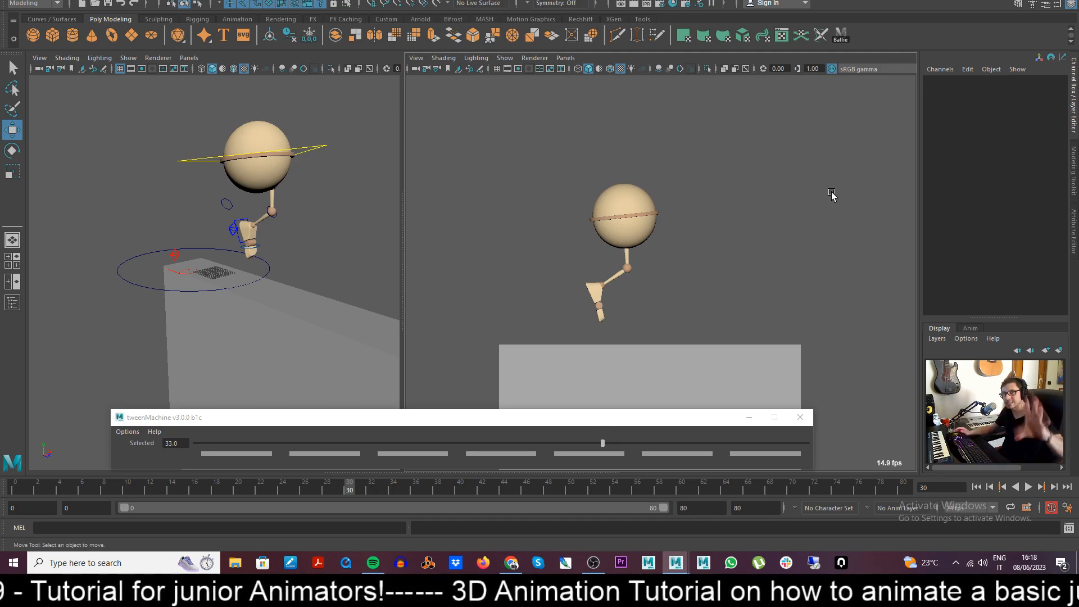
- Select the left foot control and examine its rotation, Footroll and Ballroll values across frames 28, 30 and 32
left_click(228, 233)
left_click_drag(287, 489, 337, 496)
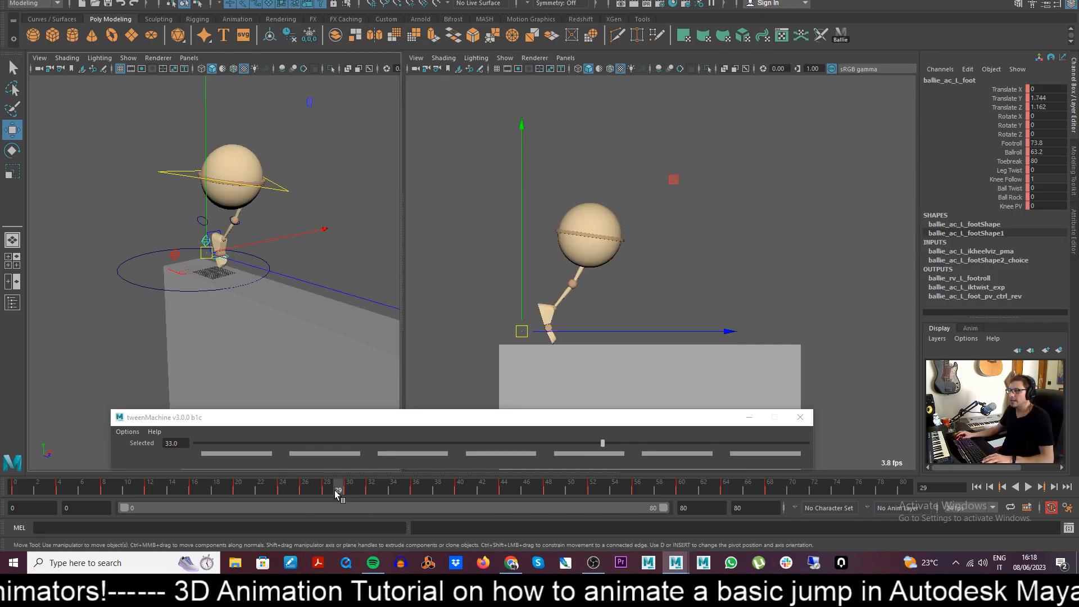
left_click(349, 491)
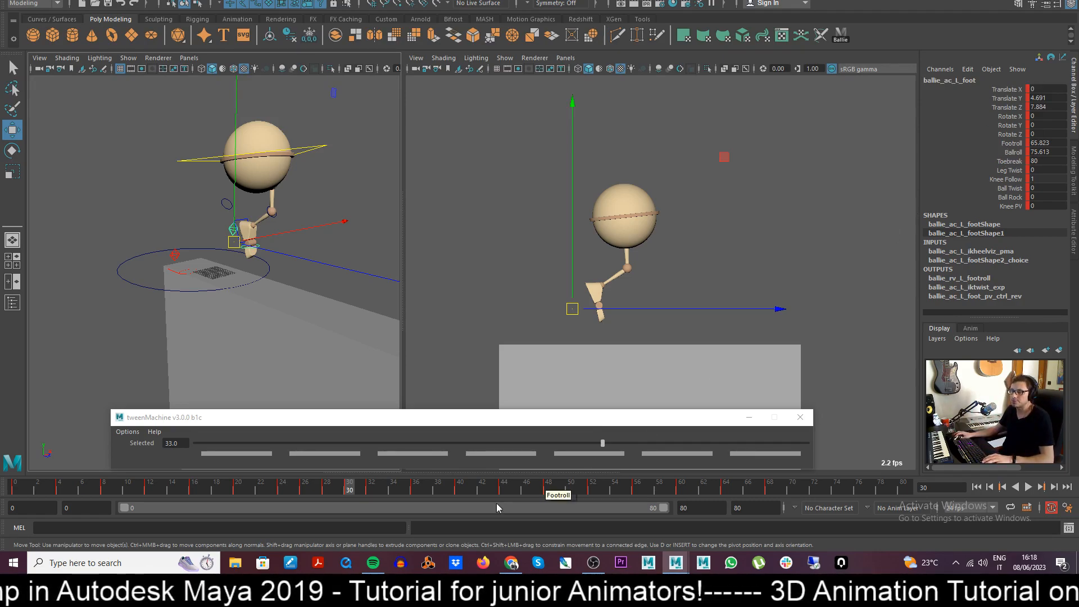
left_click_drag(352, 494, 368, 493)
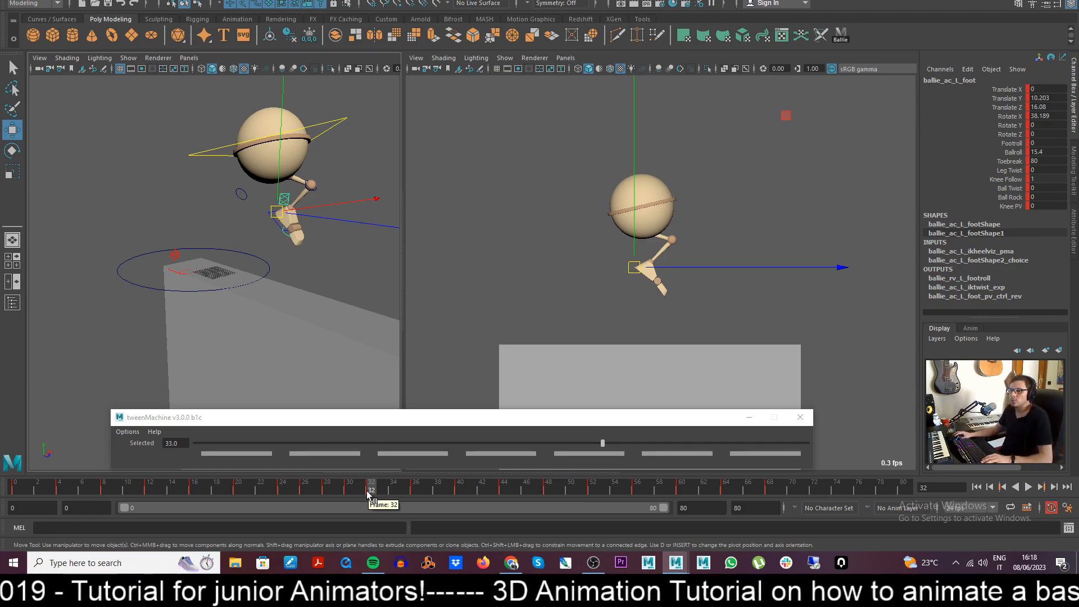
left_click_drag(370, 493, 322, 495)
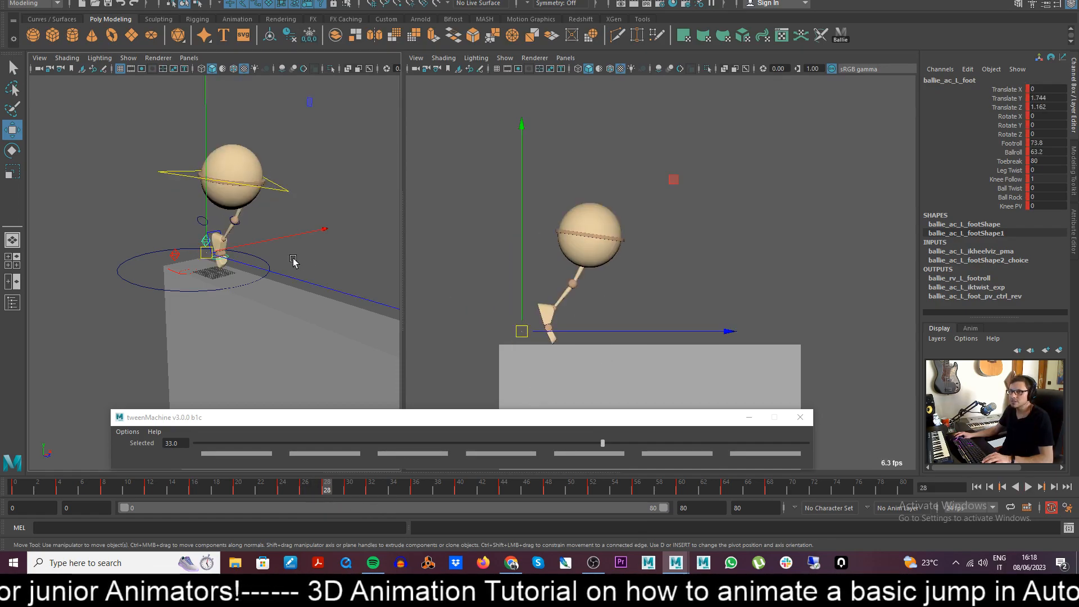
left_click(227, 248)
left_click(205, 246)
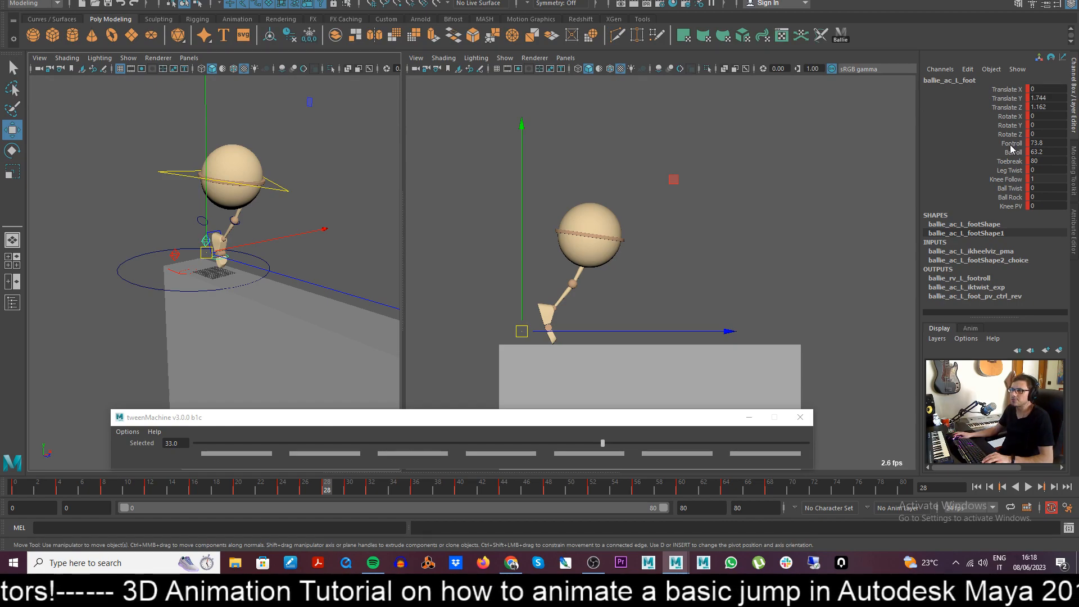
left_click_drag(330, 488, 347, 491)
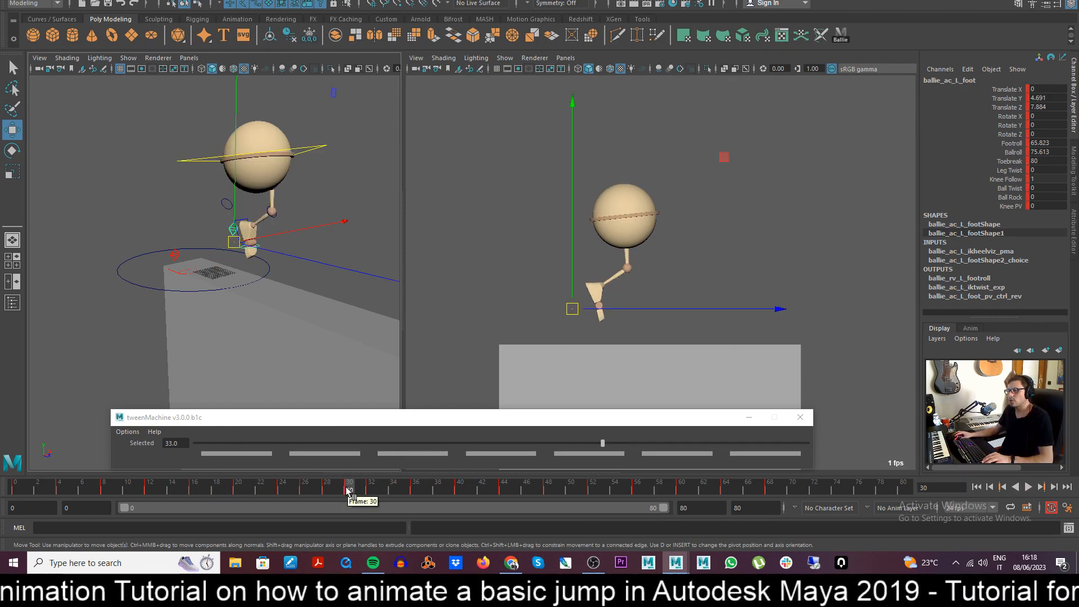
- At frame 32, set the left foot's Rotate X to 0
left_click(372, 491)
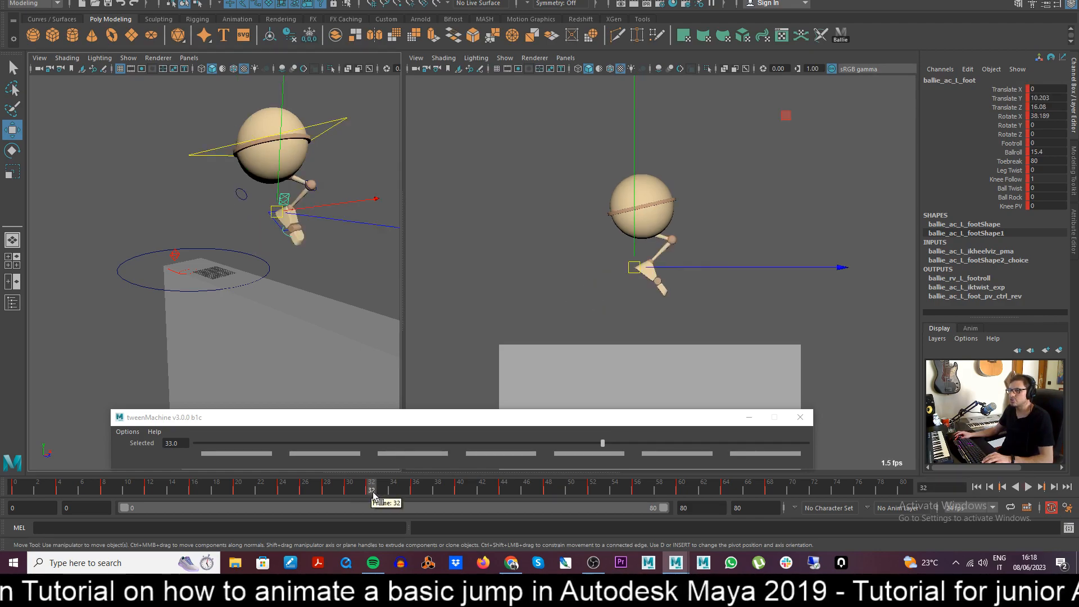
left_click(371, 489)
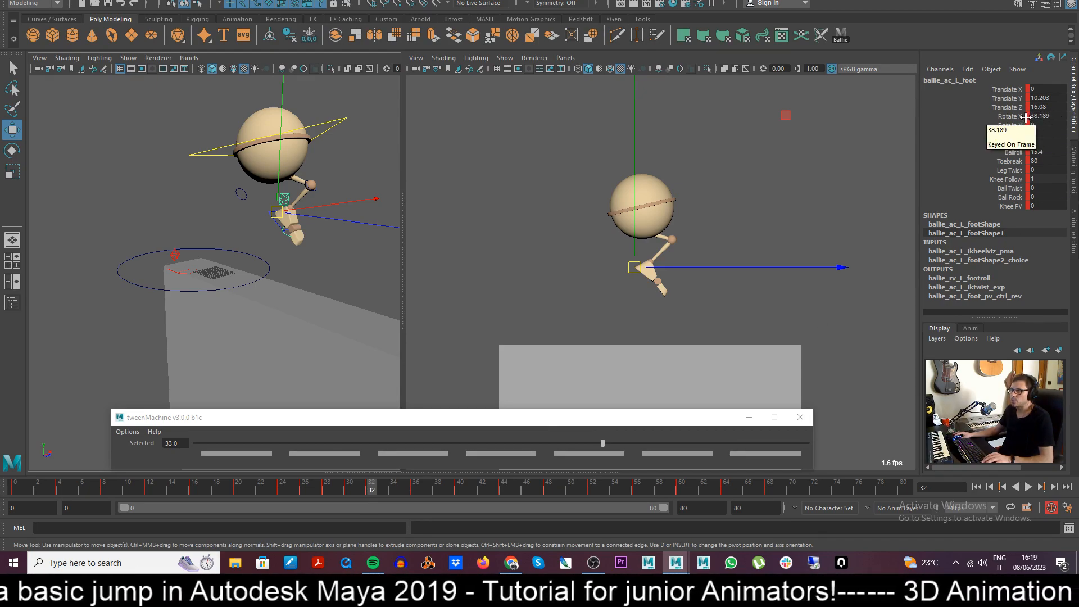
left_click(1043, 115)
type("0")
key("Return")
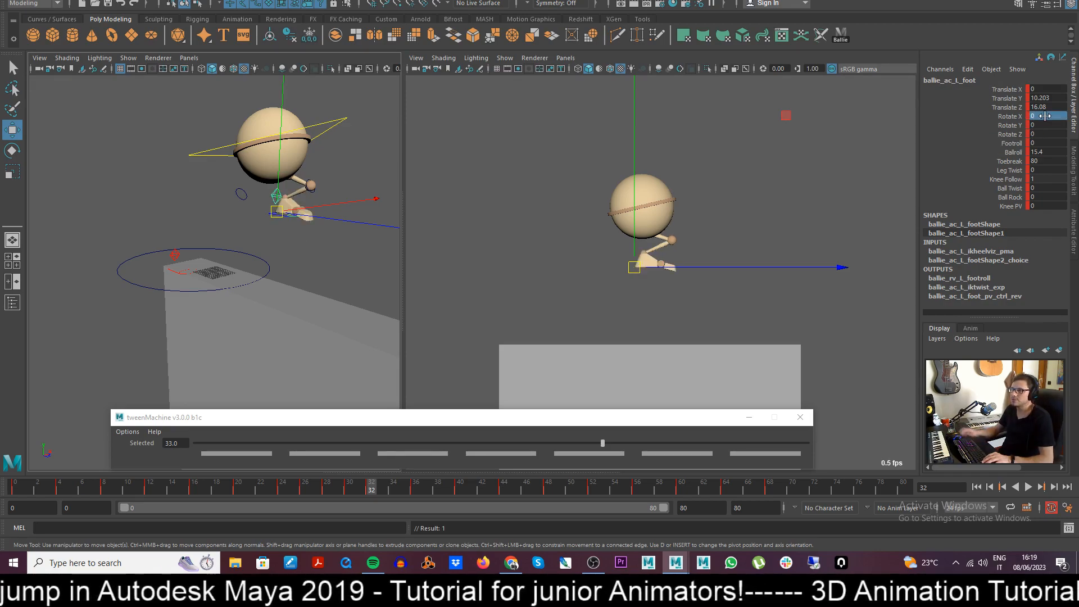
key("ctrl+z")
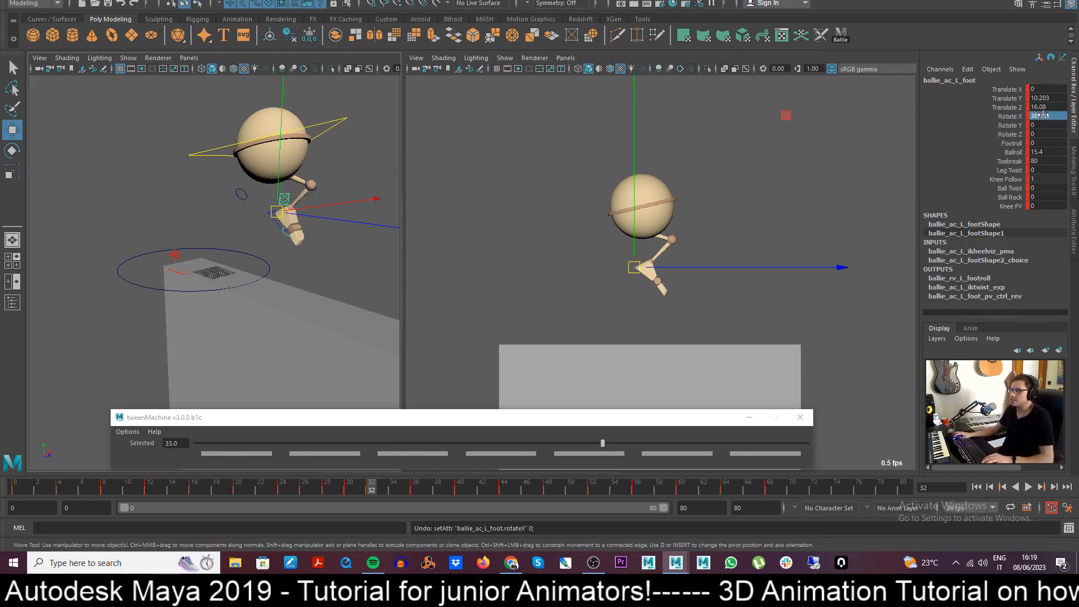
key("Return")
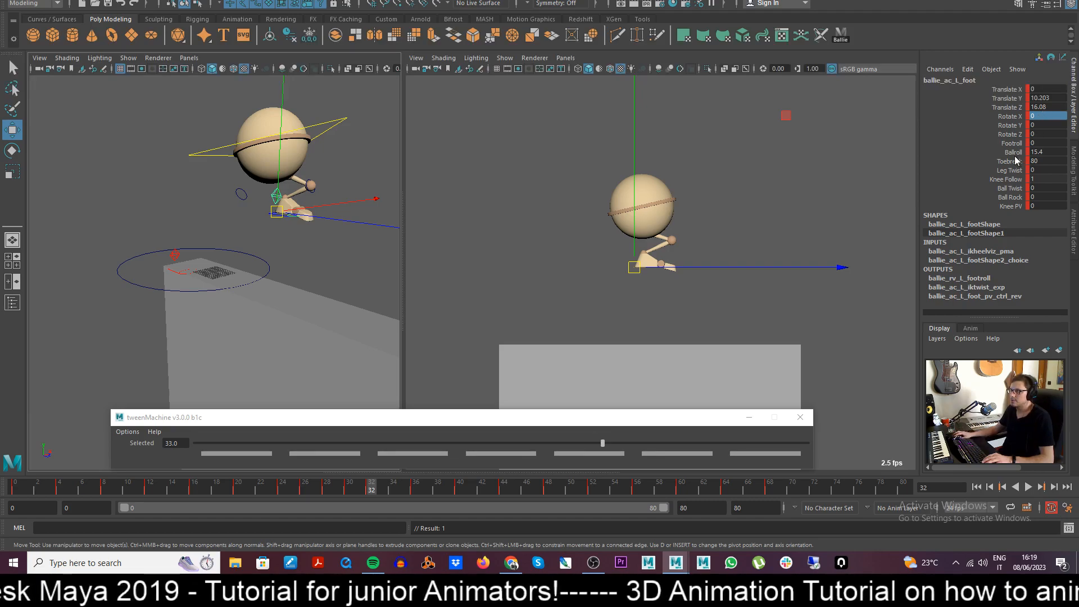
- At frame 32, set the left foot's Footroll to 30.6 and Ballroll to 40.8, and lower it to about Translate Y 8.12, Translate Z 16.303
left_click(1012, 142)
middle_click_drag(761, 234, 937, 242)
left_click(1011, 152)
middle_click_drag(749, 277, 914, 268)
key("w")
left_click_drag(638, 269, 638, 289)
key("s")
mouse_move(361, 490)
left_mouse_down()
mouse_move(426, 500)
mouse_move(312, 493)
mouse_move(413, 498)
mouse_move(332, 498)
mouse_move(383, 498)
mouse_move(372, 498)
left_mouse_up()
left_click_drag(632, 283, 637, 283)
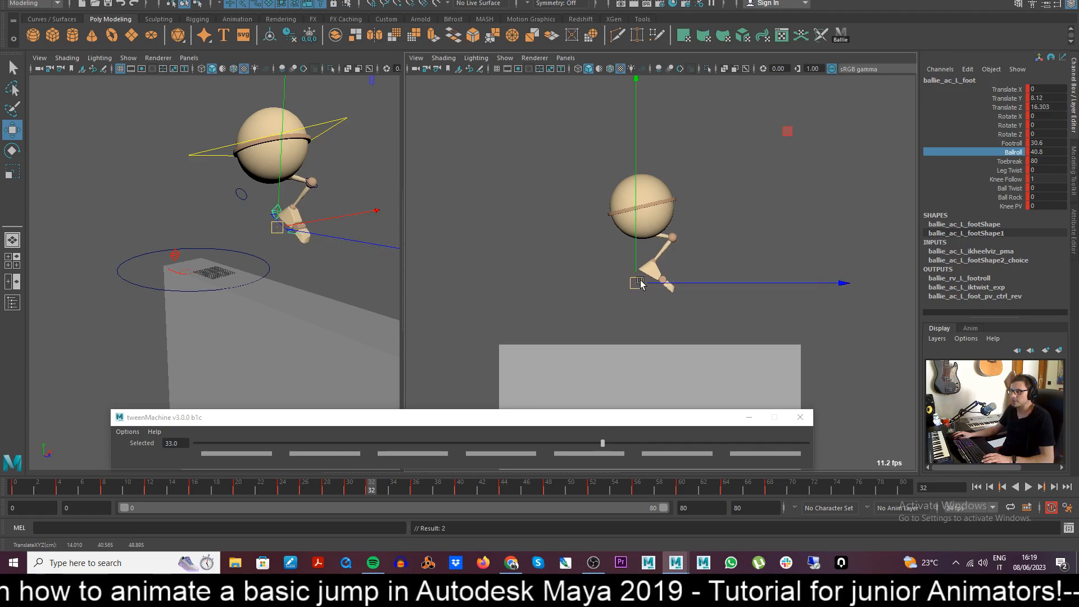
- Increase the left foot's Footroll to 37.1 and Ballroll to 53.8 at frame 32, and deselect the foot
left_click(1012, 143)
middle_click_drag(753, 247, 846, 275)
left_click(1011, 152)
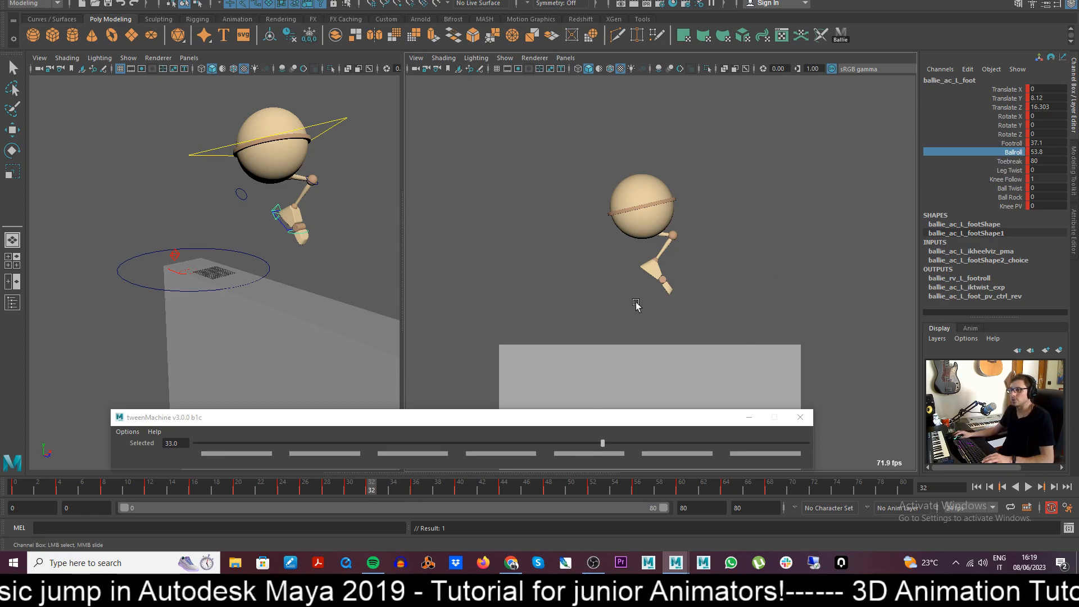
key("w")
left_click(543, 326)
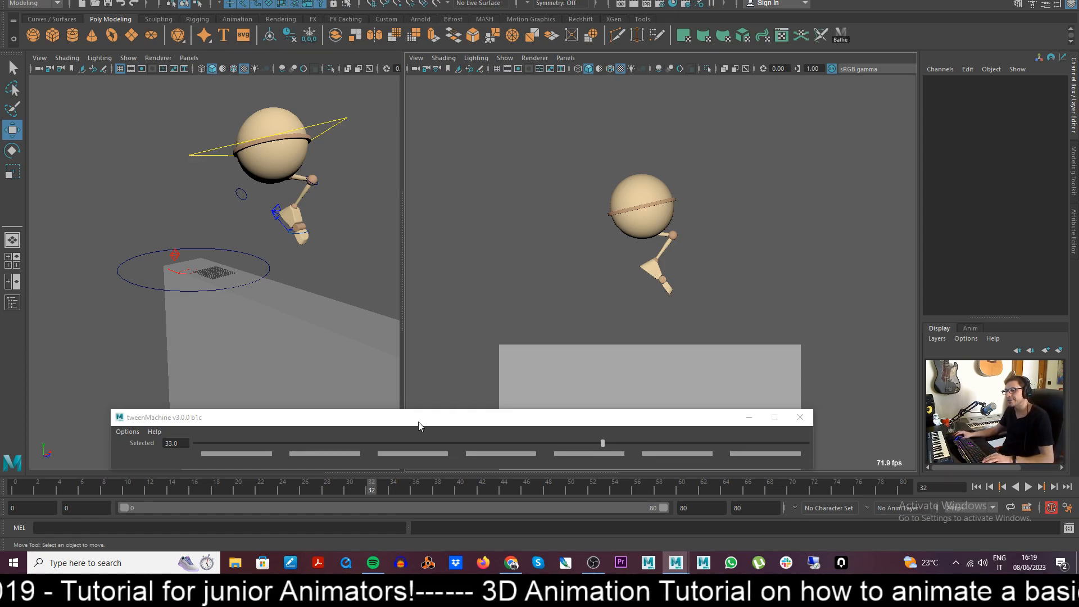
- Reselect the left foot, try rotating it about 12 degrees in X at frame 28, and undo the rotation
left_click(276, 217)
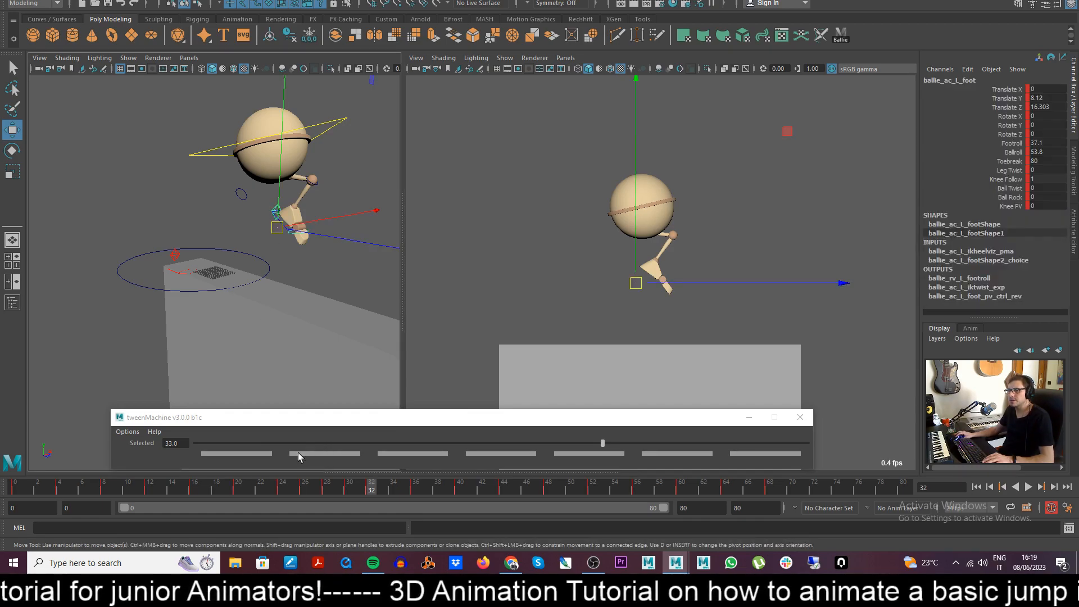
left_click(235, 490)
left_click_drag(235, 490, 323, 496)
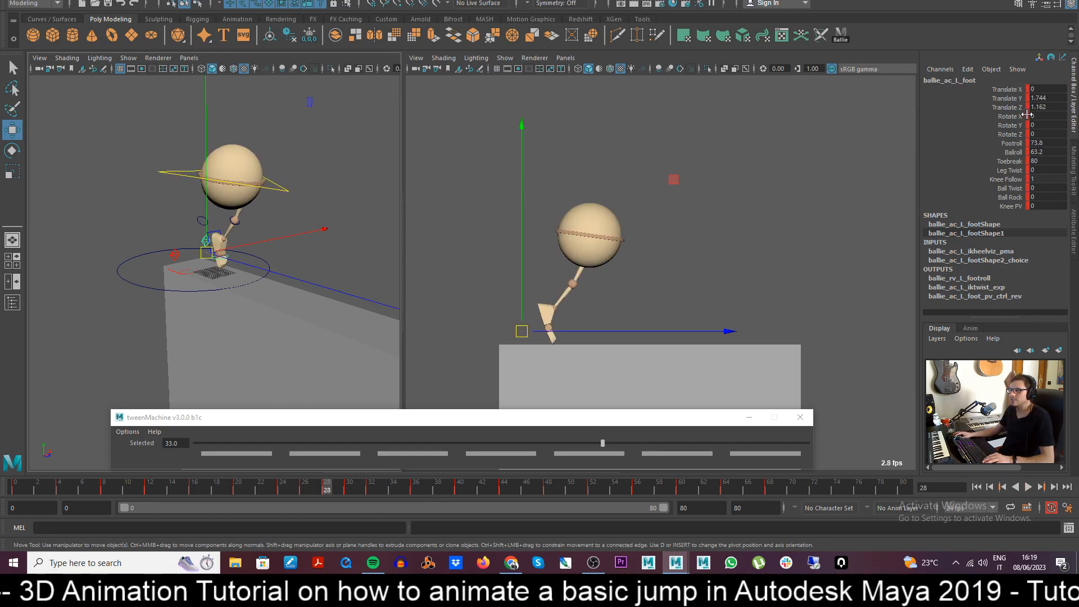
left_click(1010, 116)
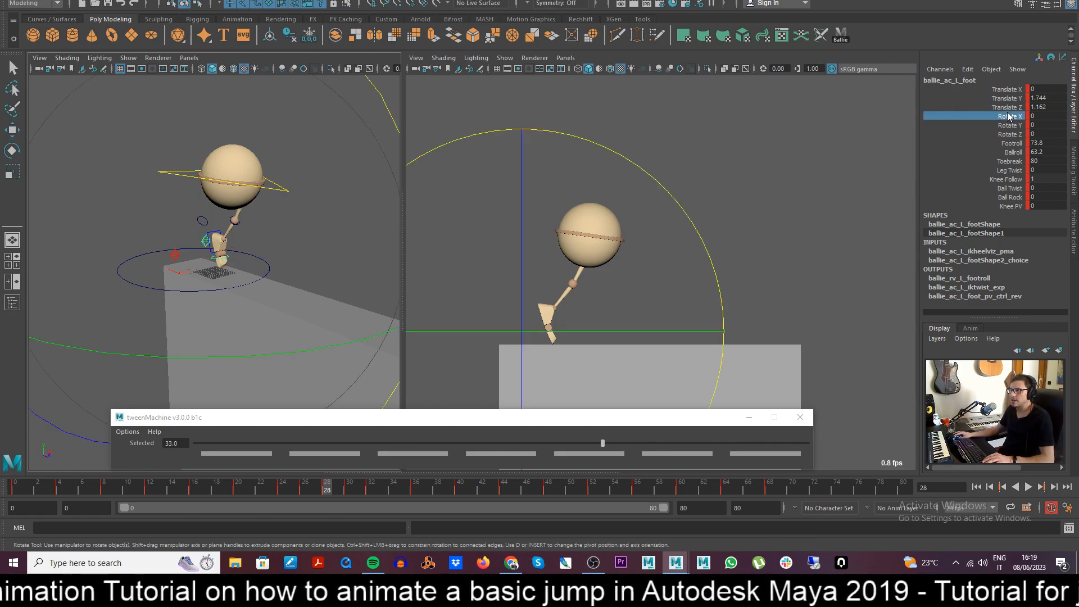
middle_click_drag(795, 239, 813, 239)
key("ctrl+z")
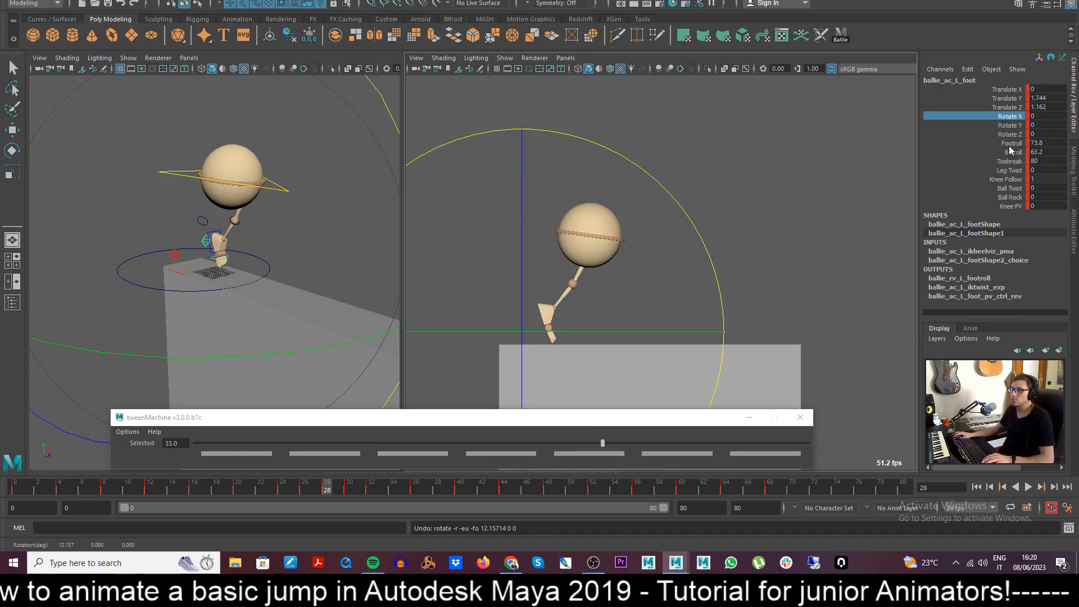
- Go through the jump to the landing at frame 36, try the left foot's Footroll there, undo it and deselect the foot
left_click(314, 491)
left_click_drag(318, 490, 414, 494)
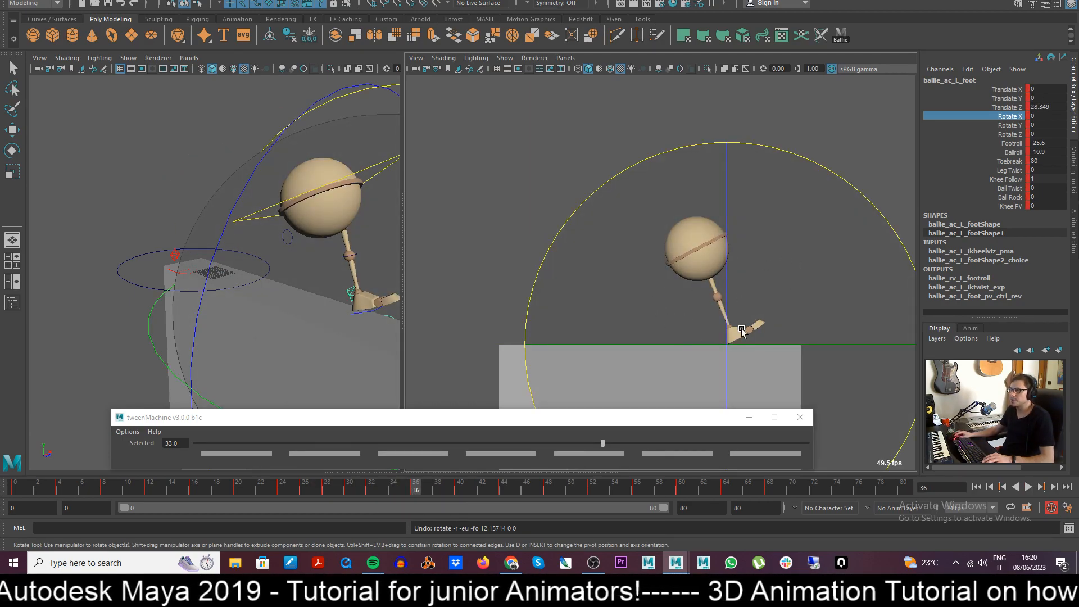
left_click(1012, 144)
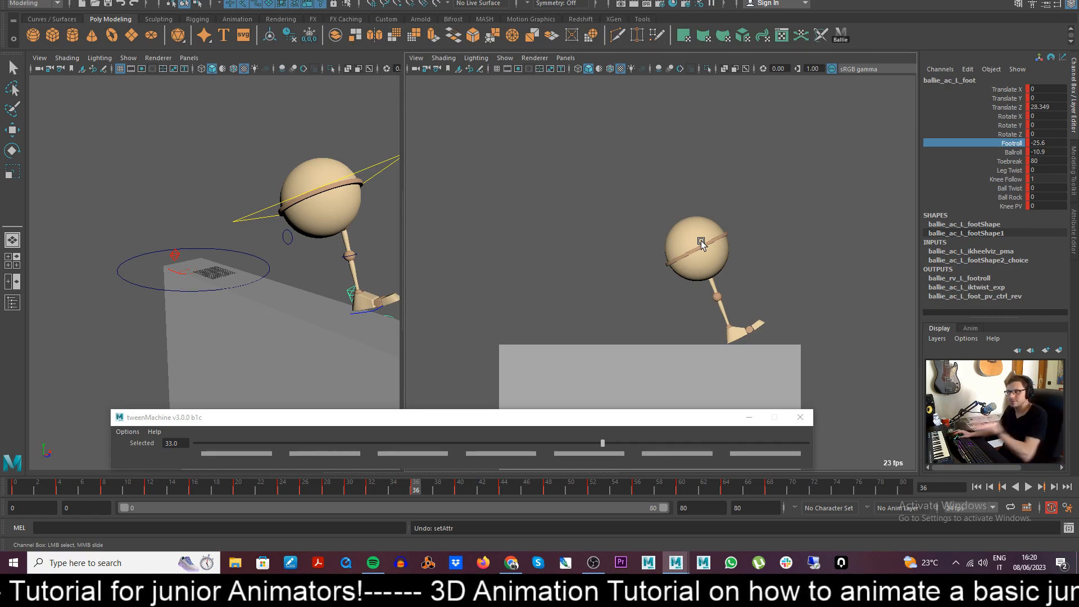
key("w")
left_click(631, 309)
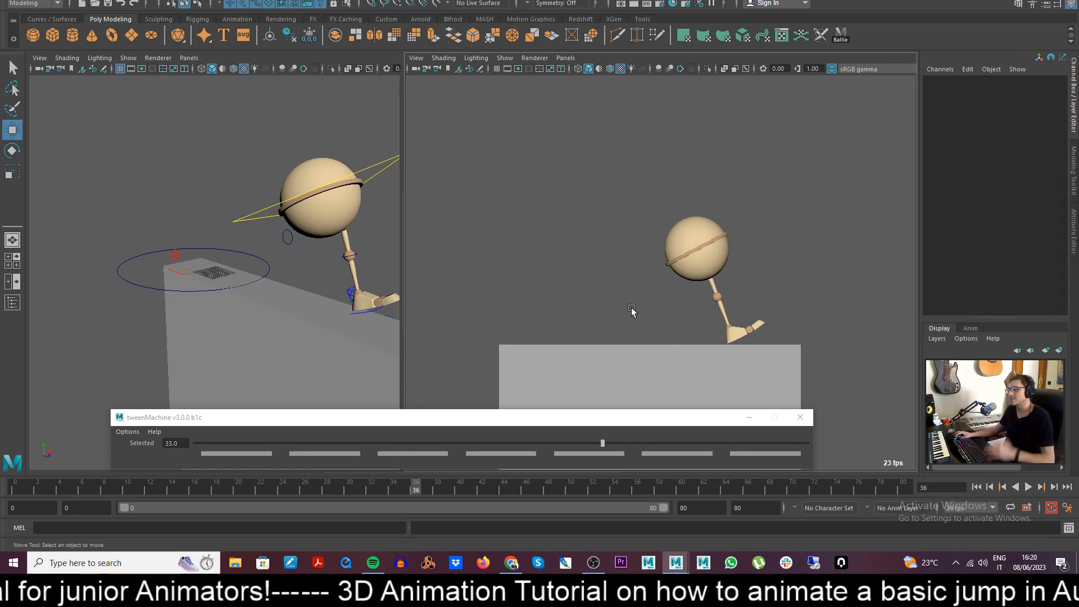
- Select all Ballie controls to examine frame 34, check the left foot's channel values at frames 34 and 32, and clear the selection
left_click(836, 29)
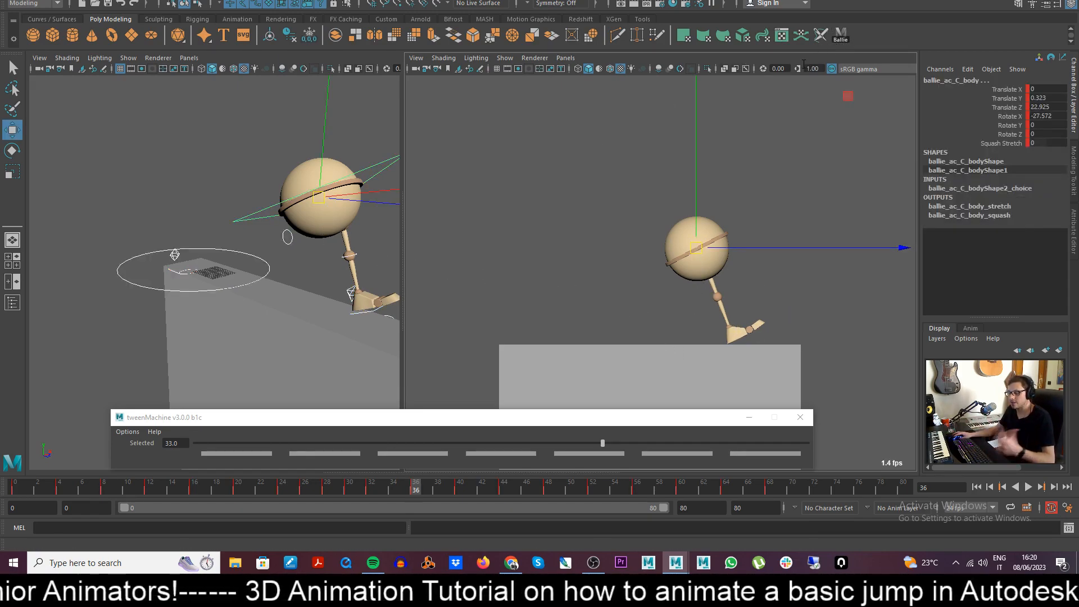
left_click_drag(308, 482, 395, 487)
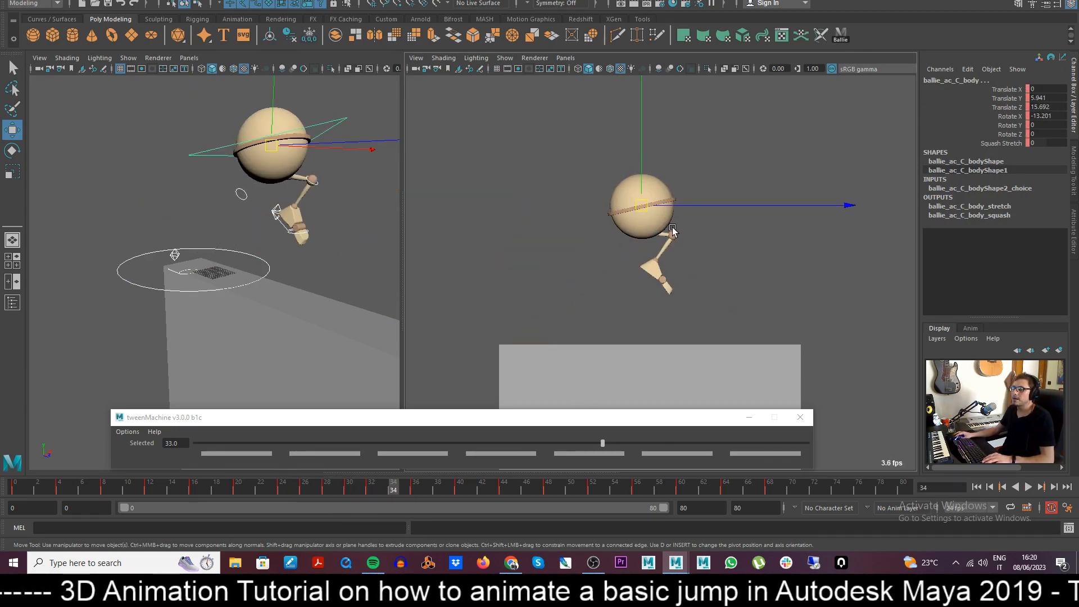
left_click(272, 206)
left_click(278, 208)
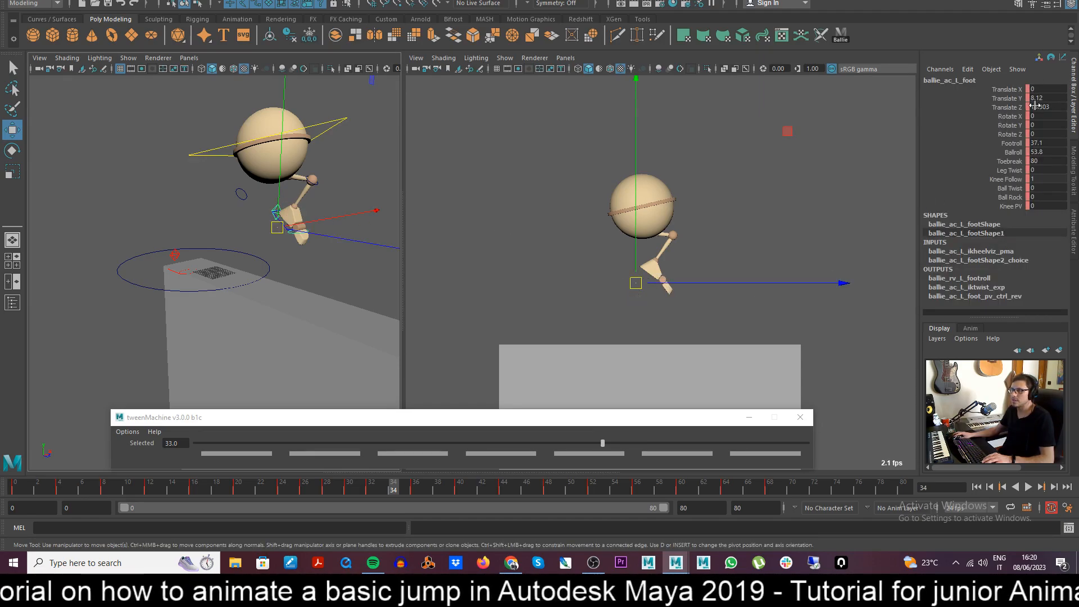
left_click(371, 488)
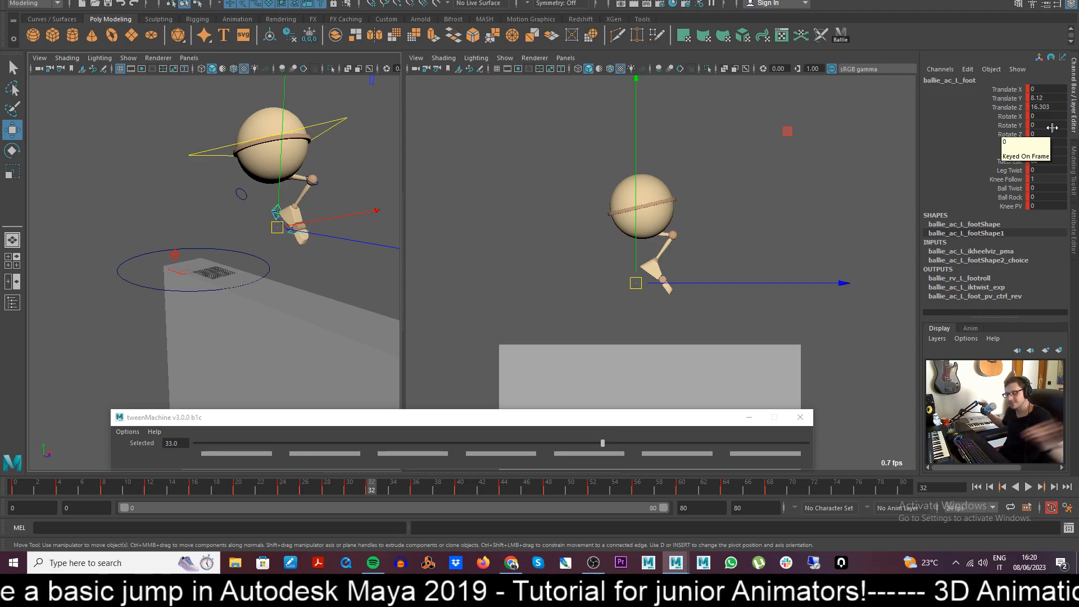
left_click(729, 315)
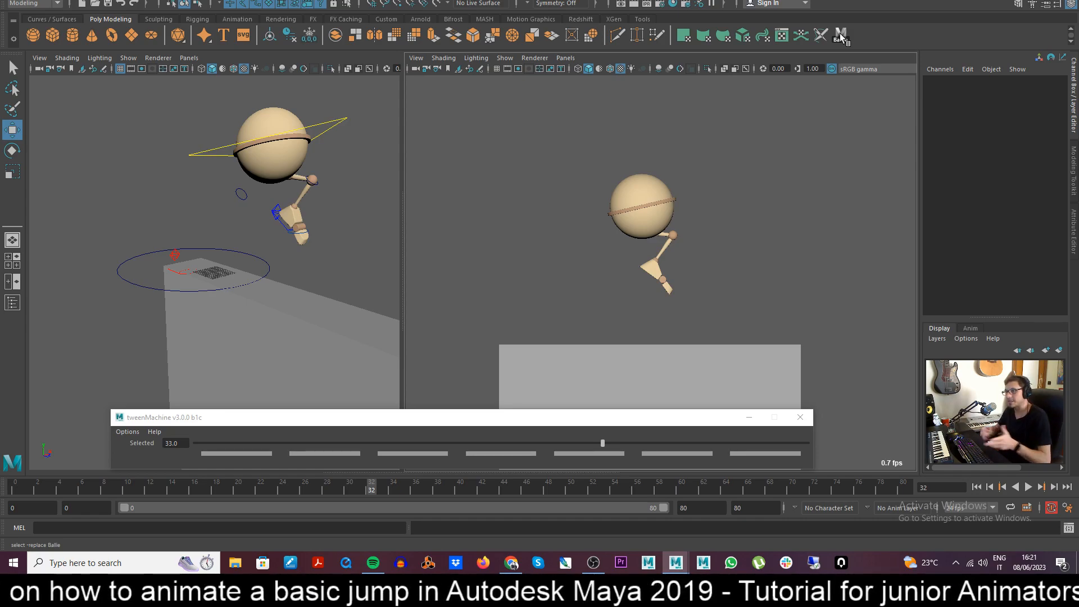
- Select all Ballie controls, compare the poses around frames 32 to 36, and create an in-between at frame 34 with a tweenMachine bias of -33
left_click(840, 33)
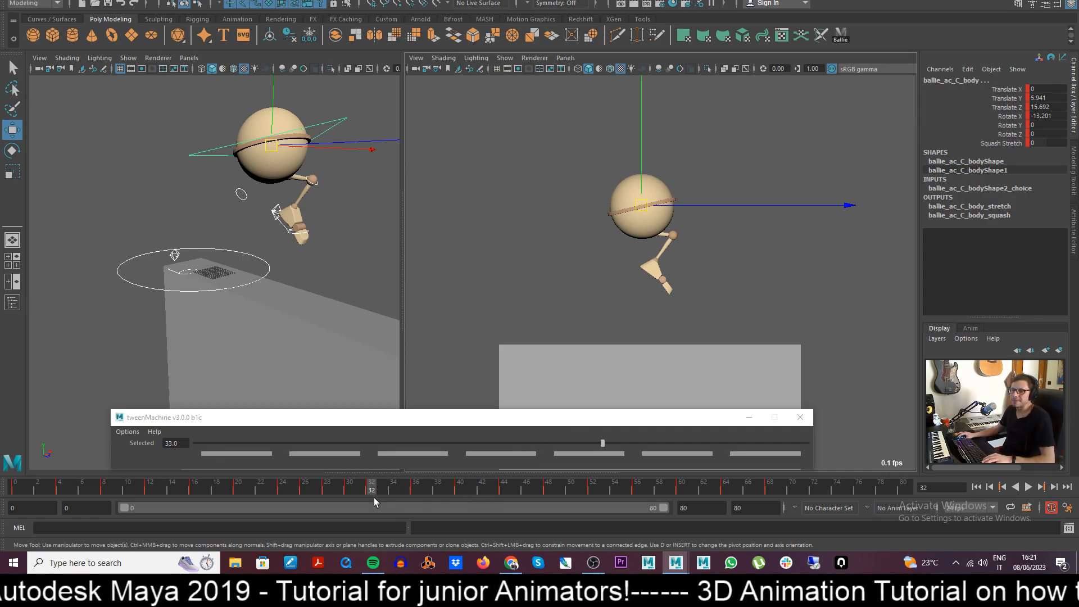
left_click(398, 492)
left_click_drag(400, 493, 367, 495)
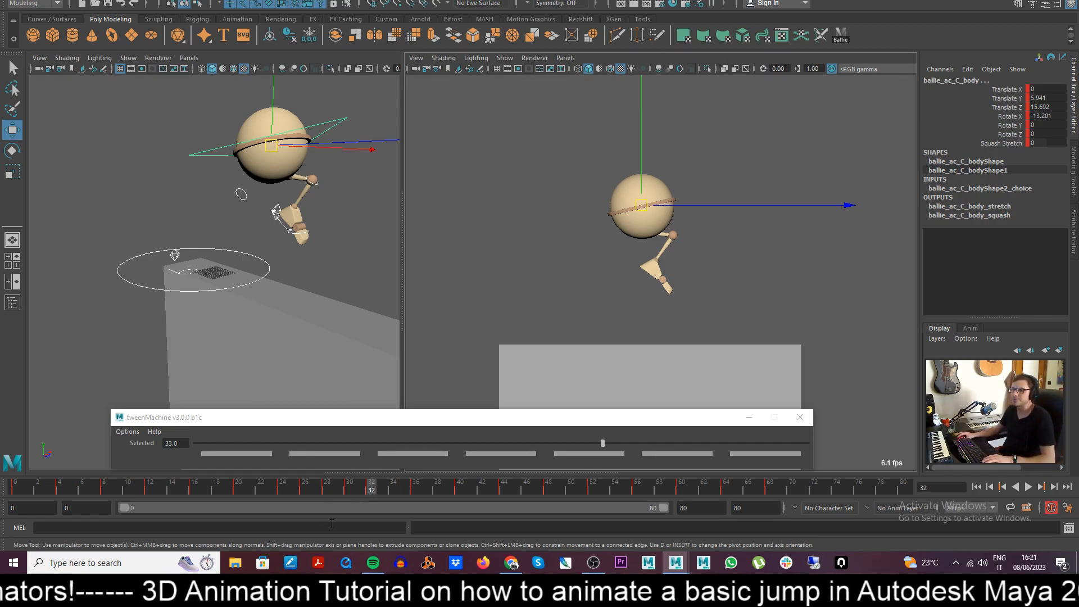
key("alt+v")
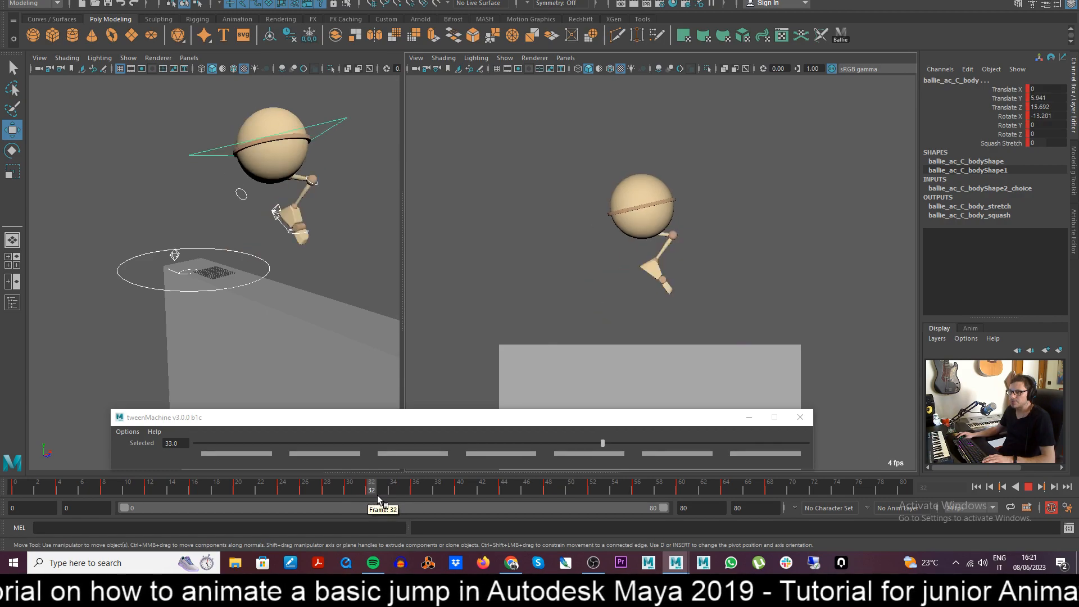
left_click(393, 497)
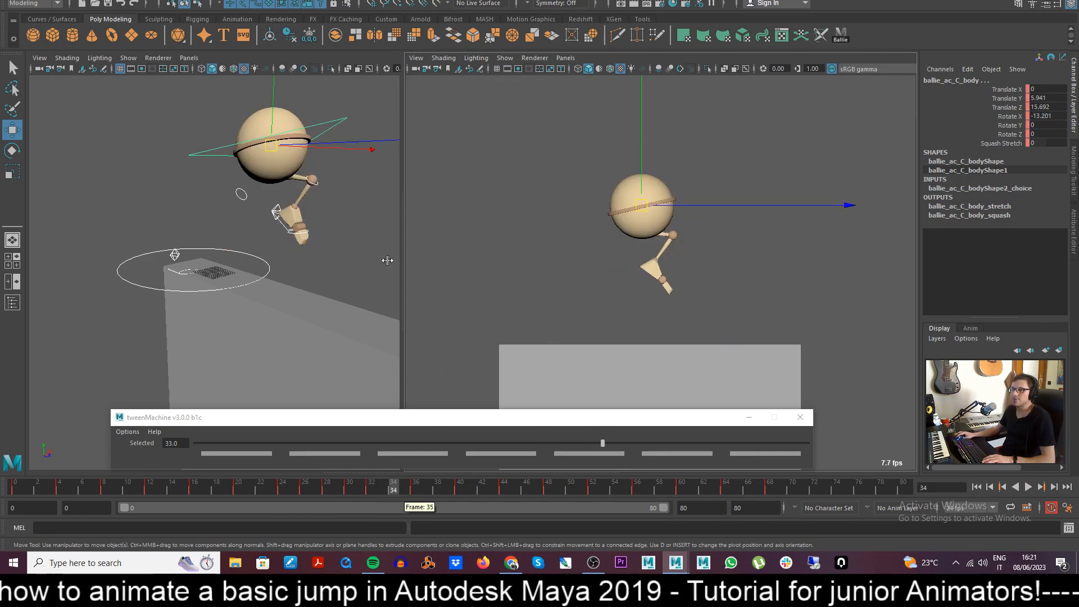
left_click(372, 489)
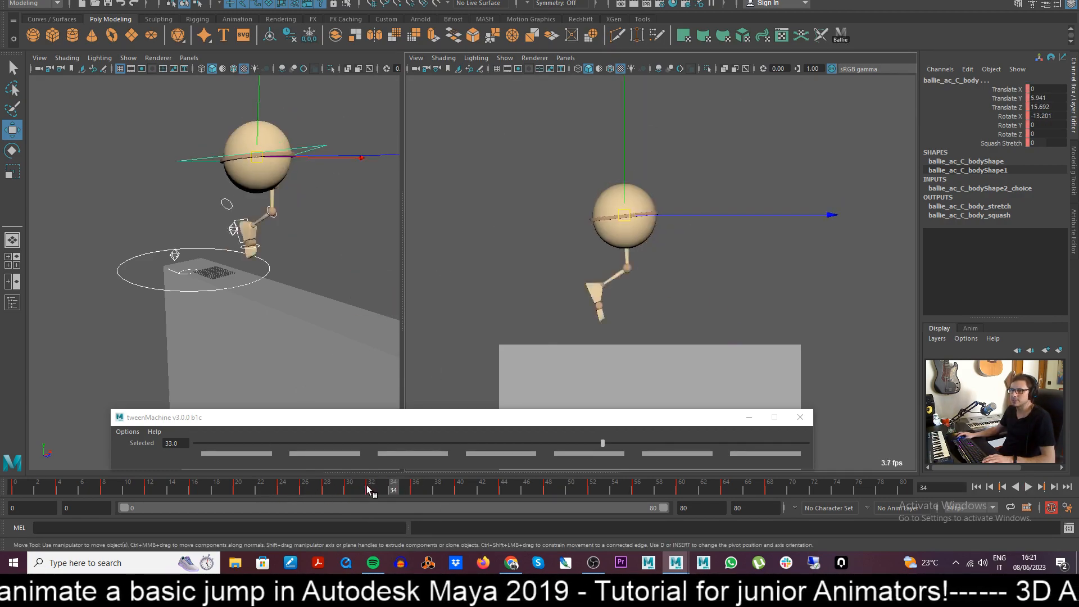
mouse_move(382, 490)
left_mouse_down()
mouse_move(415, 491)
mouse_move(350, 490)
mouse_move(393, 490)
left_mouse_up()
left_click(415, 490)
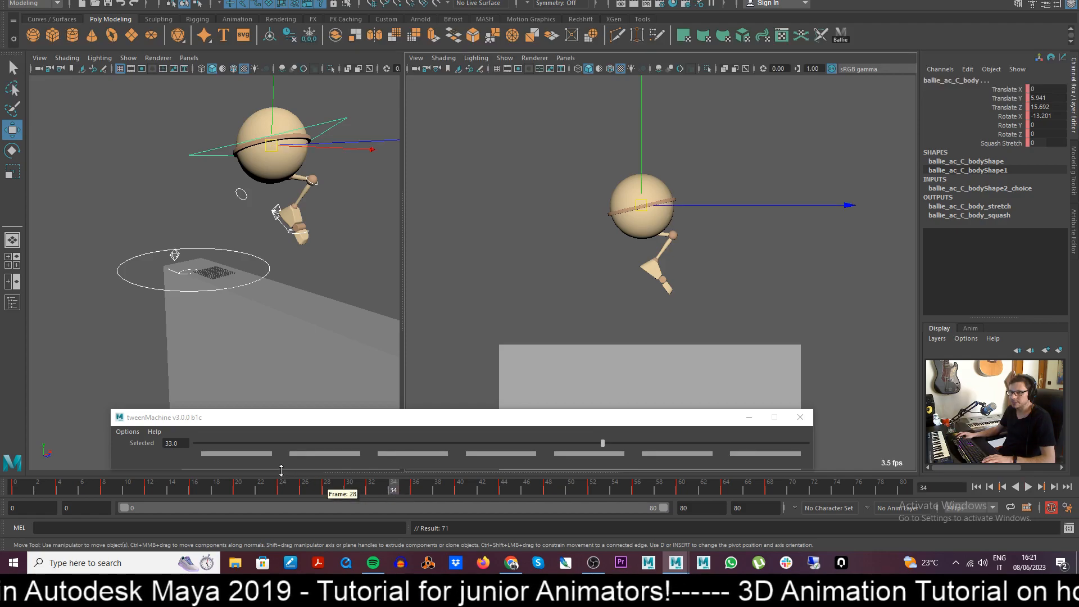
left_click(292, 453)
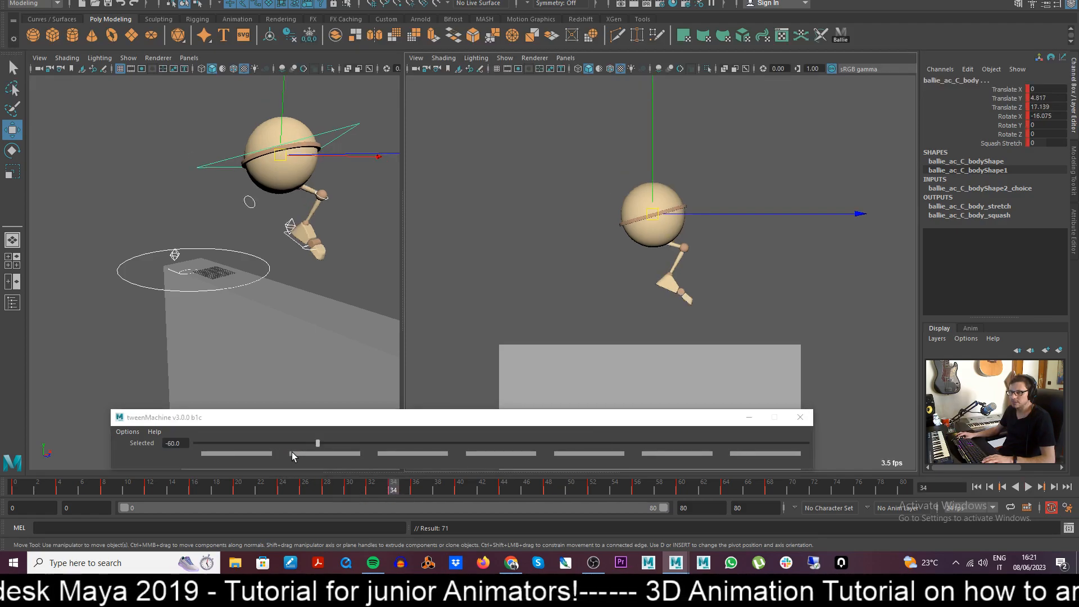
left_click(380, 453)
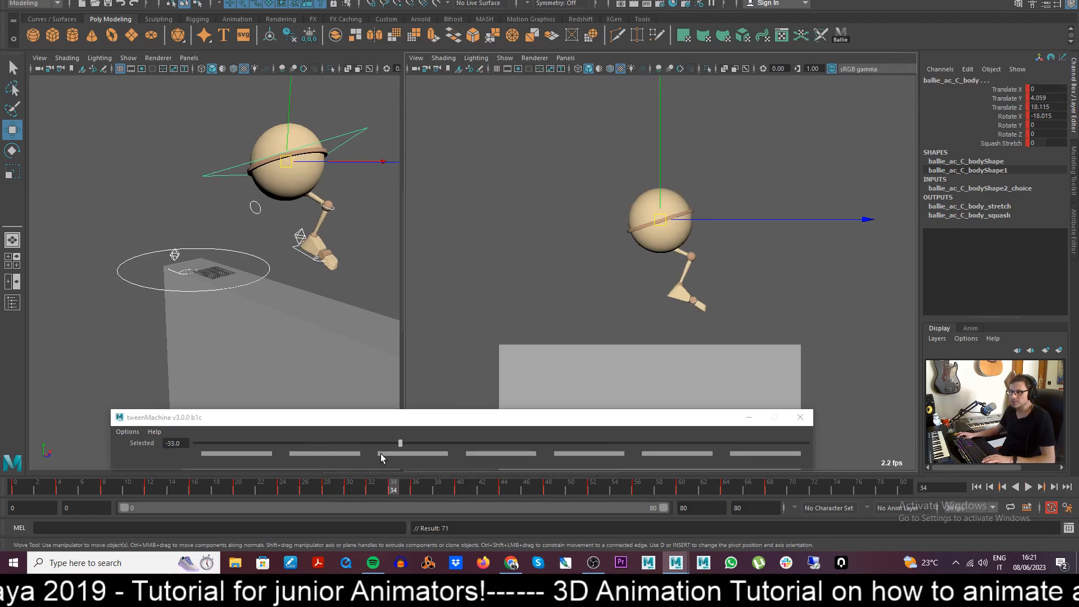
- Tween only the left foot at frame 34 with a bias of 0, and reduce its Footroll to 1.55
left_click(354, 289)
left_click(315, 247)
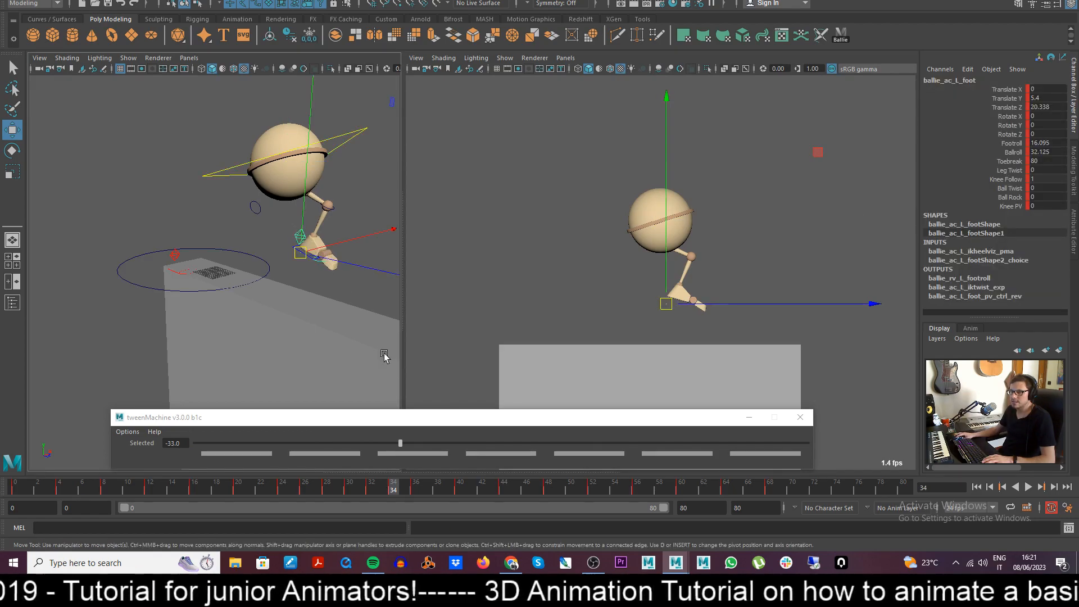
left_click(468, 454)
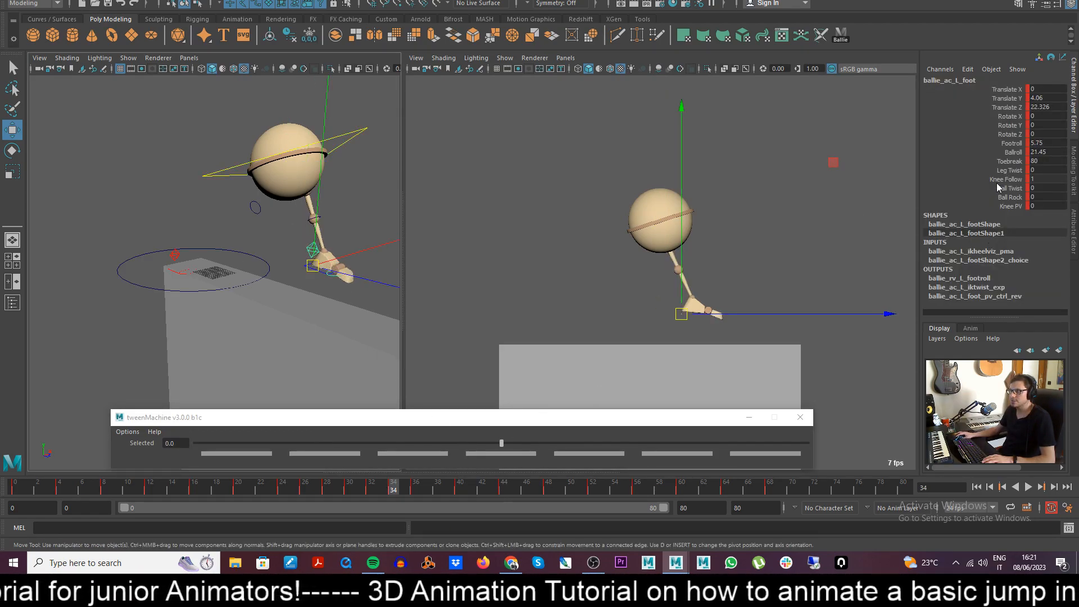
left_click(1011, 144)
middle_click_drag(762, 290, 785, 296)
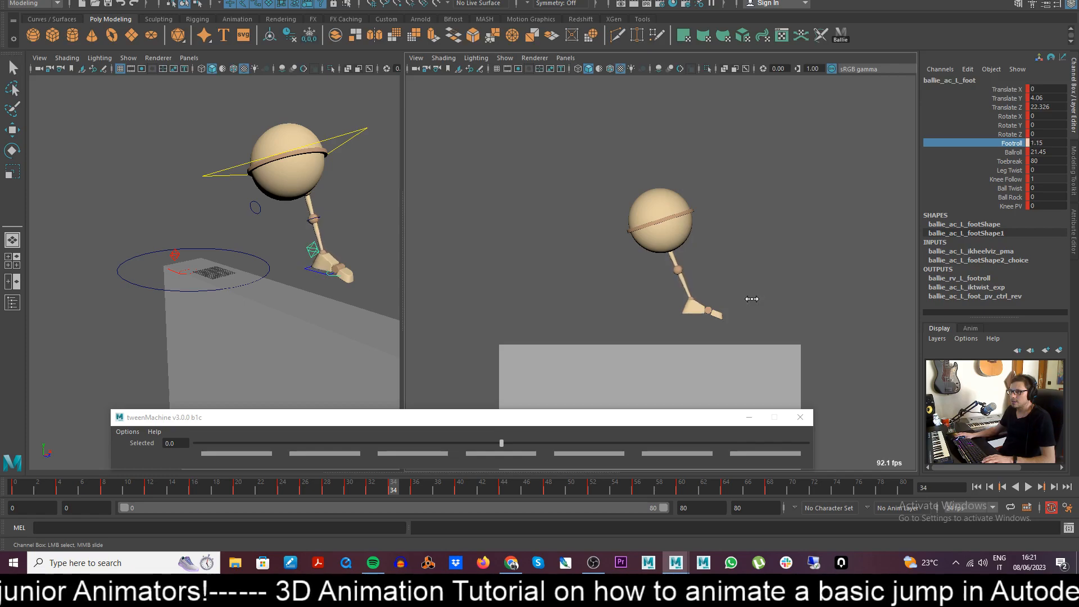
mouse_move(390, 489)
left_mouse_down()
mouse_move(429, 493)
mouse_move(365, 493)
mouse_move(413, 491)
mouse_move(376, 491)
mouse_move(392, 495)
left_mouse_up()
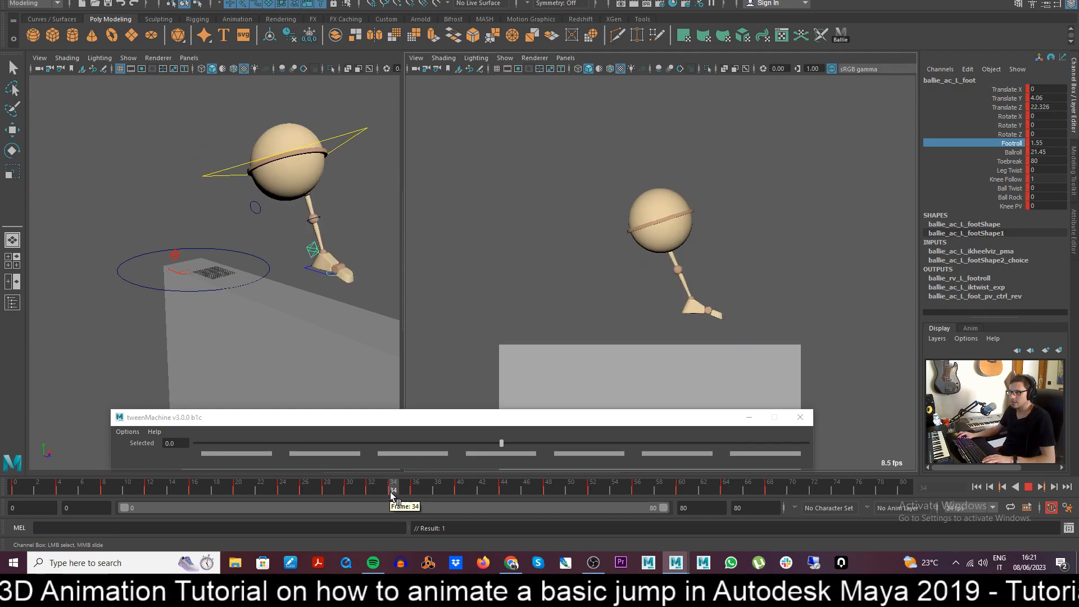
- Move the left foot at frame 34 to about Translate Y 4.655, Translate Z 22.847, and check the motion into frame 36
key("w")
left_click_drag(681, 315, 685, 312)
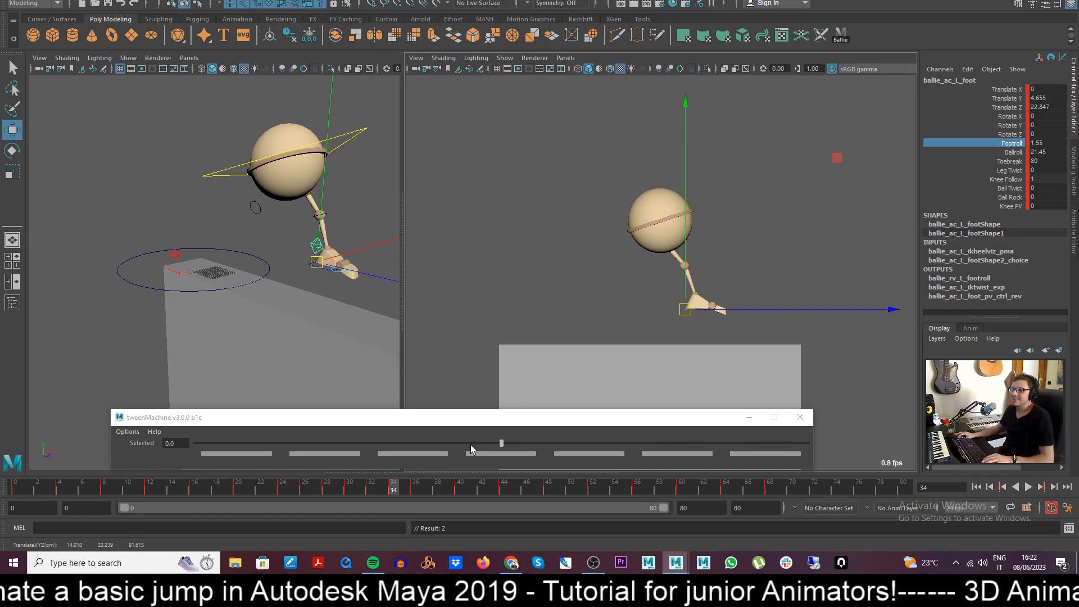
key("alt+v")
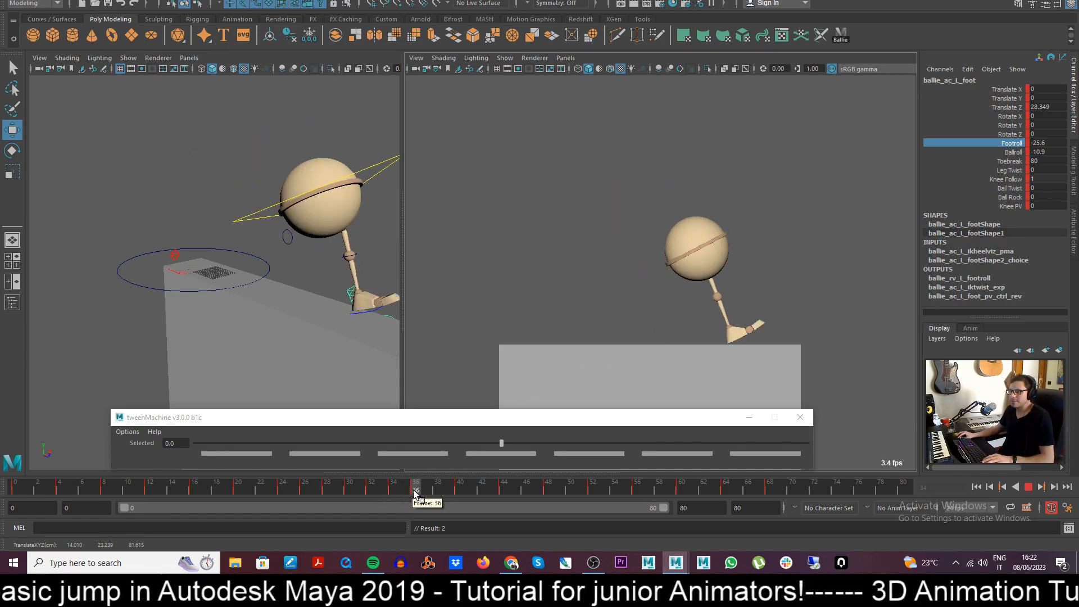
left_click(396, 490)
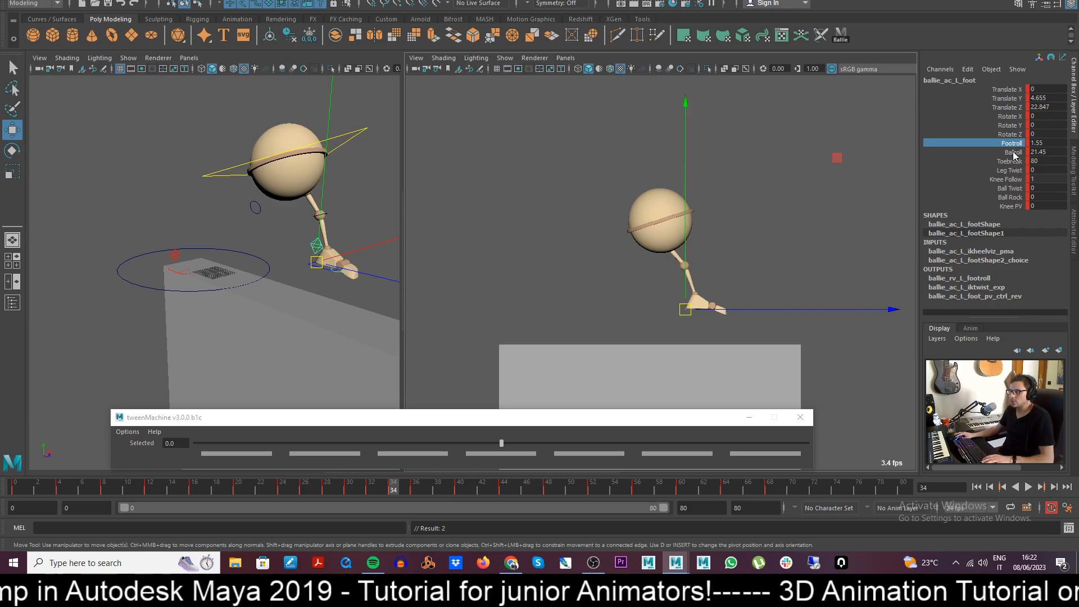
- Move the left foot at frame 34 to about Translate Y 5.027, Translate Z 23.591
mouse_move(394, 488)
left_mouse_down()
mouse_move(361, 489)
mouse_move(394, 492)
left_mouse_up()
key("w")
left_click_drag(691, 309, 693, 308)
- Try rotating the left foot to about Rotate X -32.76 at frame 34, and undo the rotation
key("e")
middle_click_drag(794, 262, 751, 271)
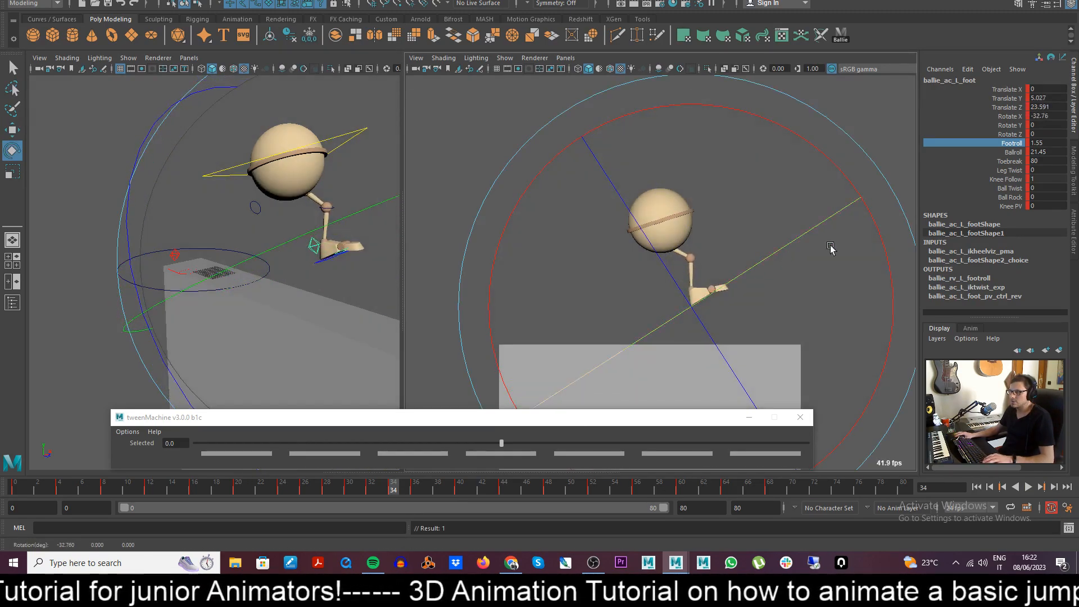
key("ctrl+z")
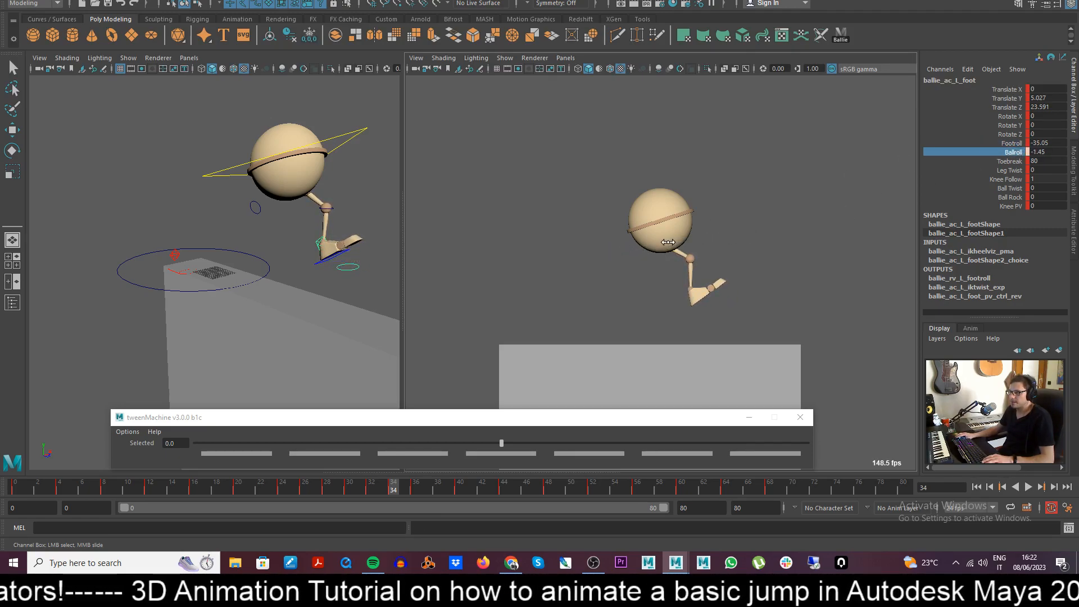
- Lower the left foot's Ballroll at frame 34 to -30.25, shift it to about Translate Y 4.507, Translate Z 24.632, and play the jump back
left_click(382, 491)
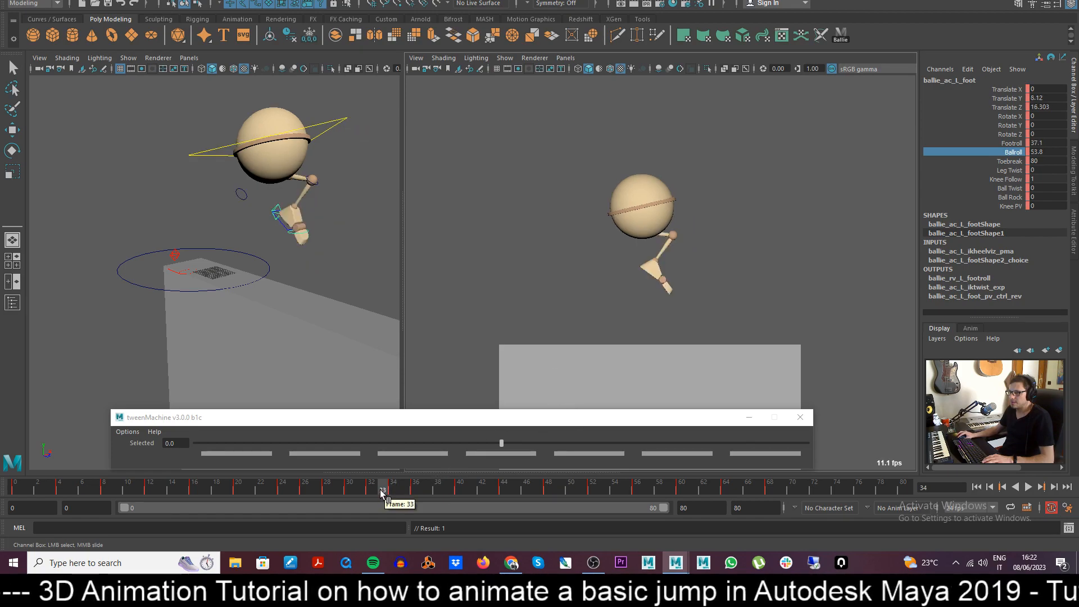
left_click_drag(390, 493, 404, 492)
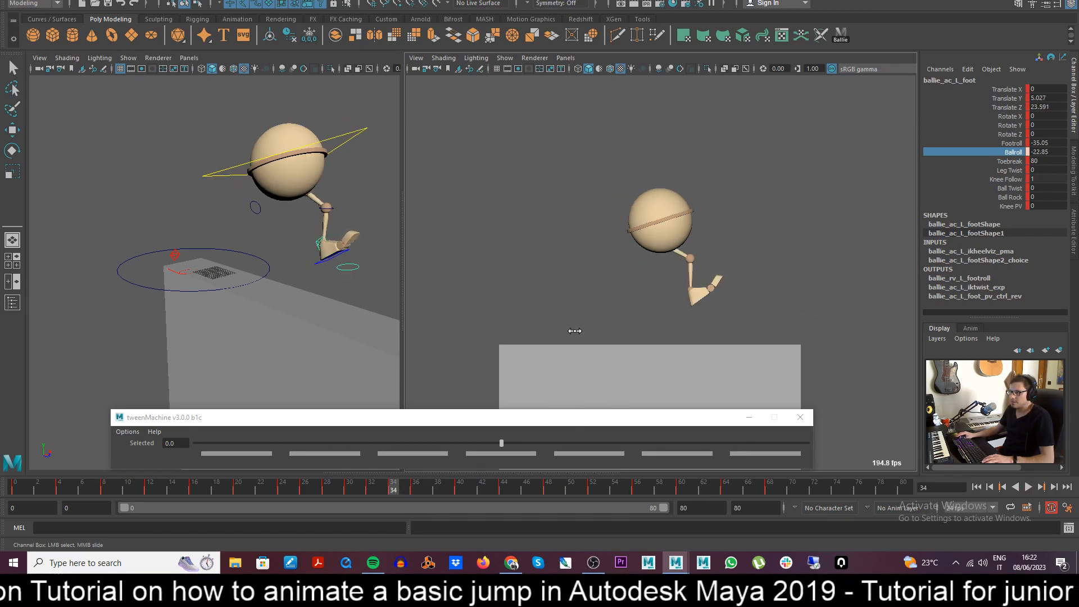
key("w")
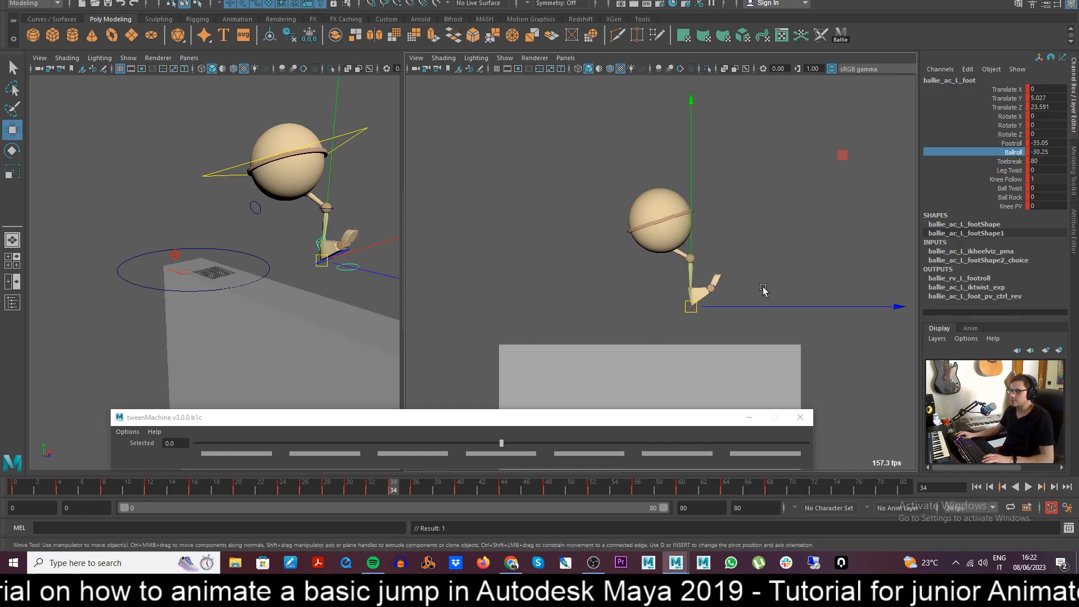
left_click_drag(690, 311, 697, 315)
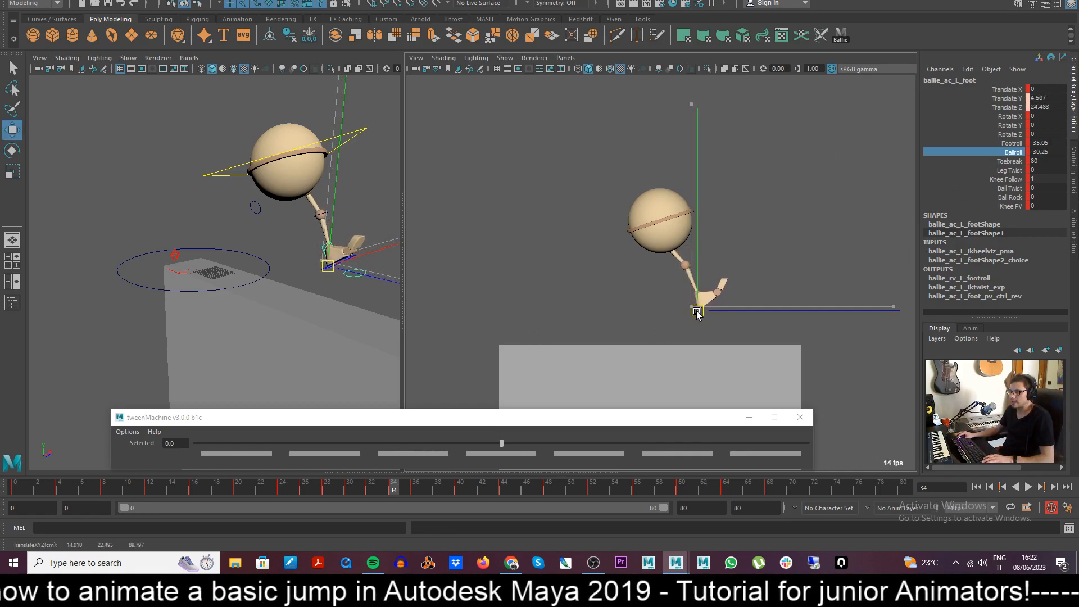
left_click_drag(374, 488, 462, 489)
key("alt+v")
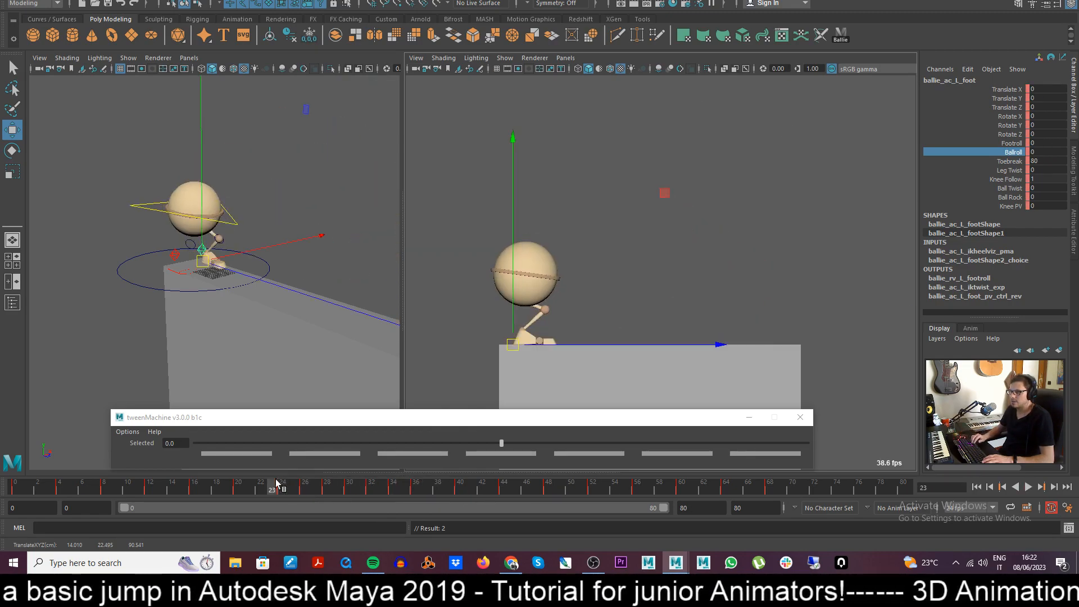
key("Escape")
left_click_drag(356, 493, 395, 500)
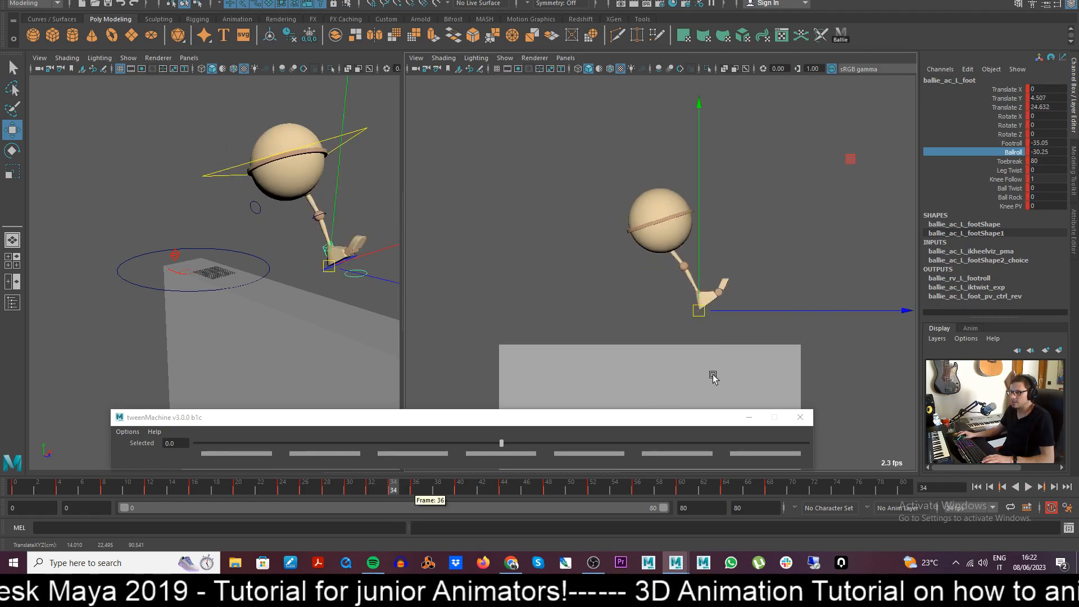
- Key the left foot's Footroll at frame 34 at -31.35 and move the foot to about Translate Y 5.622, Translate Z 24.037
left_click(999, 145)
middle_click_drag(824, 243, 860, 246)
key("s")
key("w")
left_click_drag(699, 312, 696, 303)
- Key the left foot's Ballroll at frame 34 at -13.85 and check the motion in playback
left_click(1013, 152)
middle_click_drag(819, 251, 943, 264)
key("s")
left_click_drag(392, 492, 417, 494)
key("alt+v")
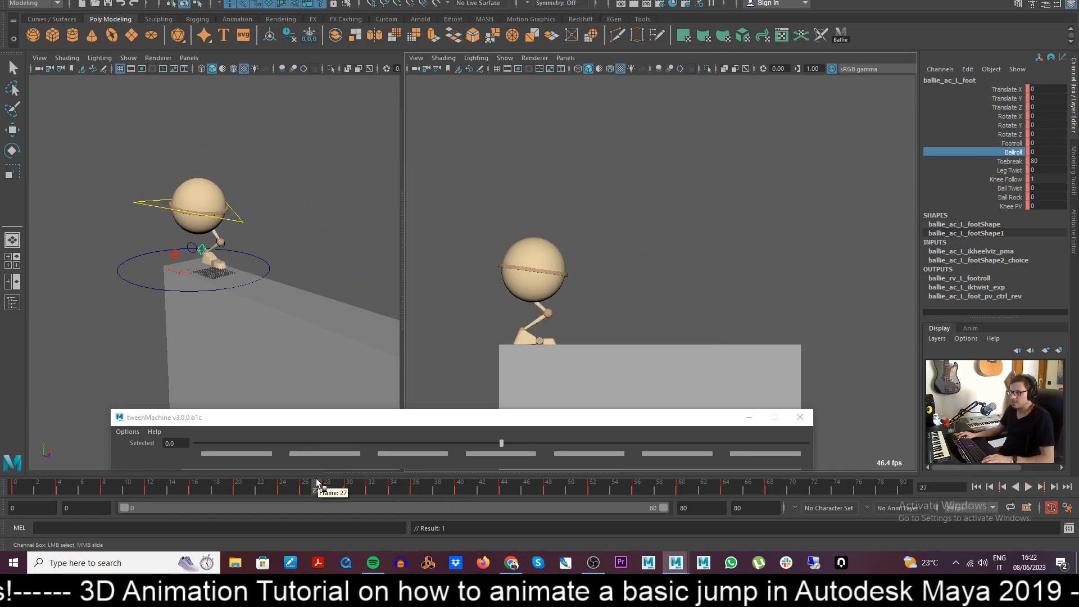
key("Escape")
left_click_drag(325, 494, 397, 501)
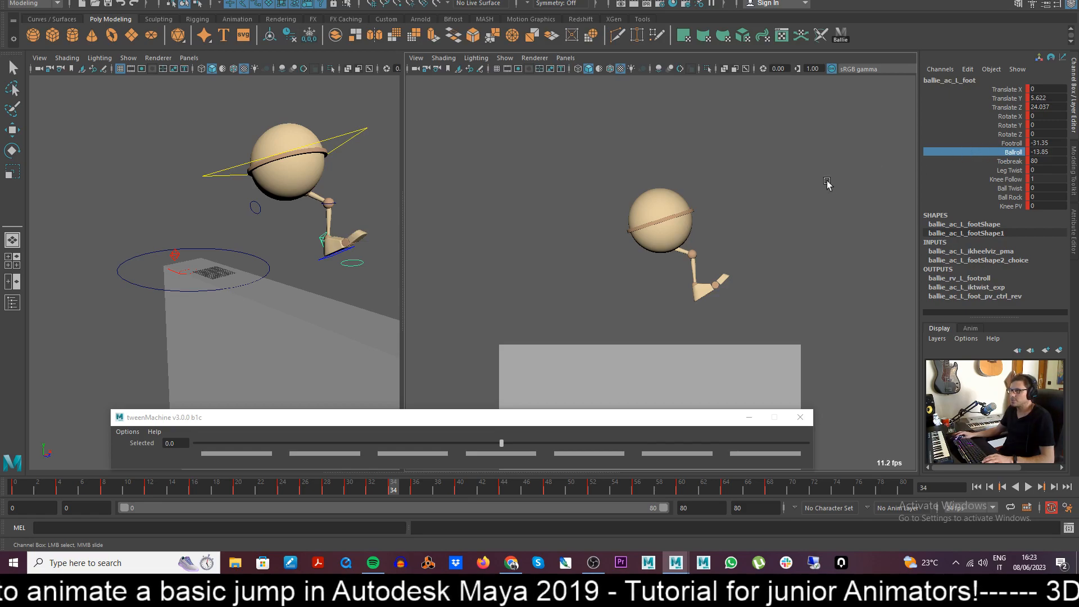
- Try tilting the body at frame 34 to about Rotate X -24.681, and check the jump in playback
left_click(341, 137)
key("e")
left_click_drag(859, 231, 840, 158)
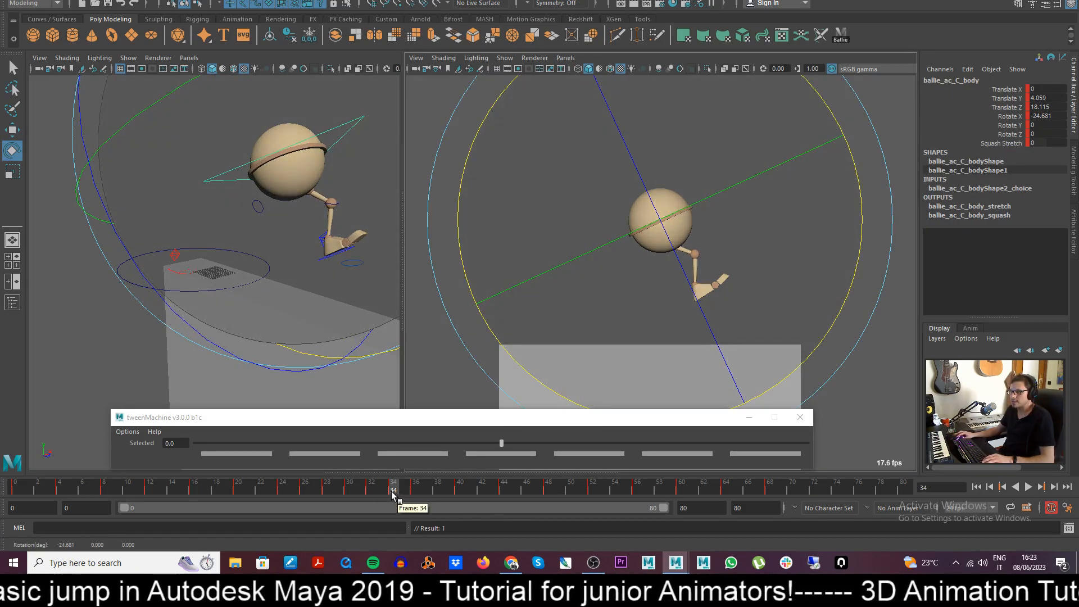
key("alt+v")
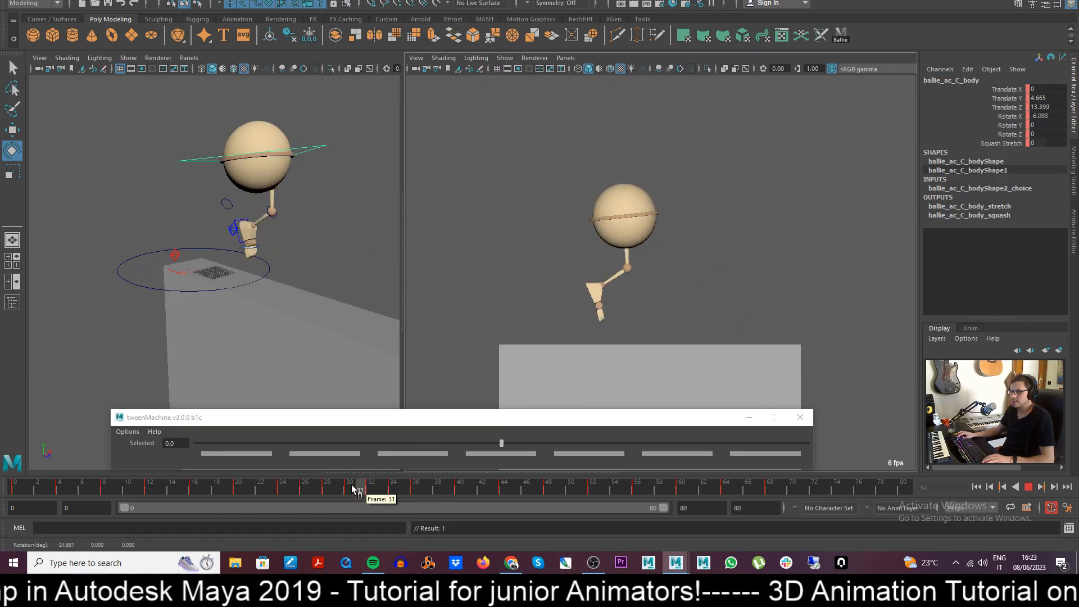
left_click(394, 487)
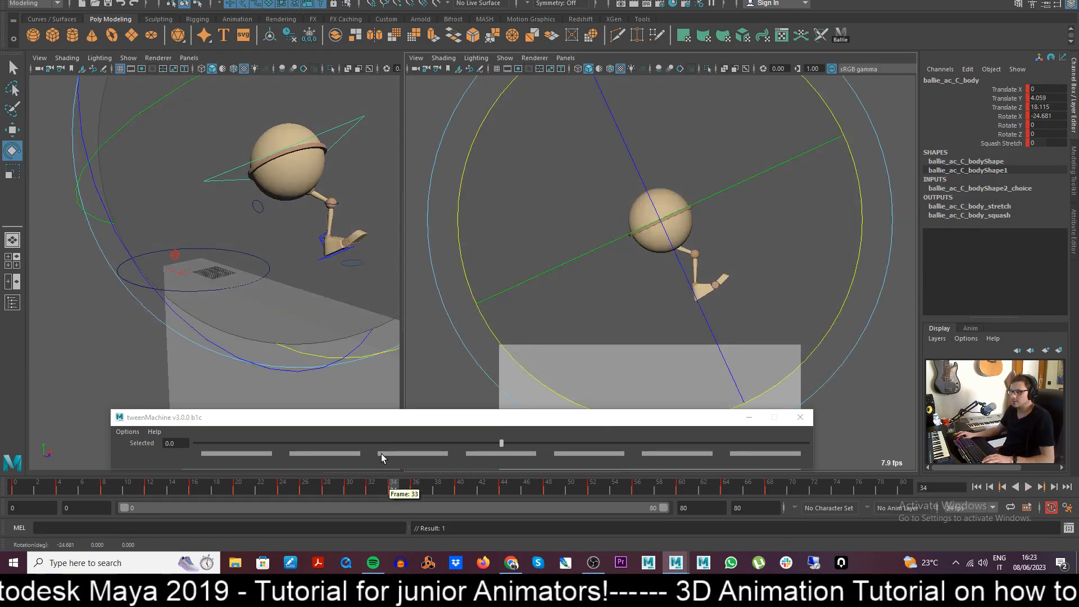
- Tween the body at frame 34 with a bias of -33 and raise it to about Translate Y 4.877, comparing neighbouring frames
left_click(353, 454)
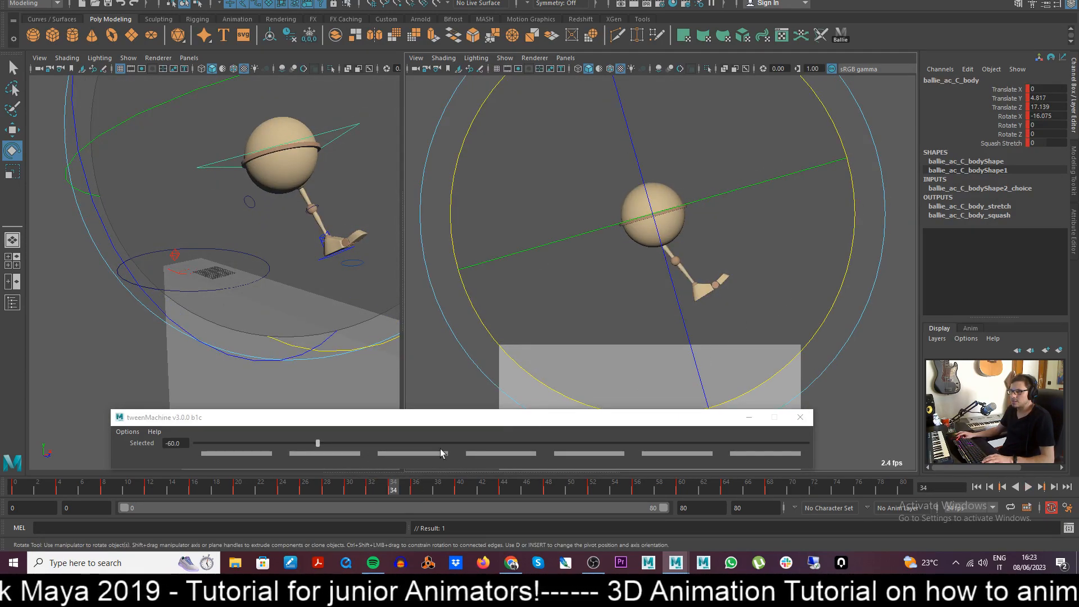
left_click(396, 454)
key("w")
key("alt+comma")
key("alt+comma")
key("alt+comma")
key("alt+comma")
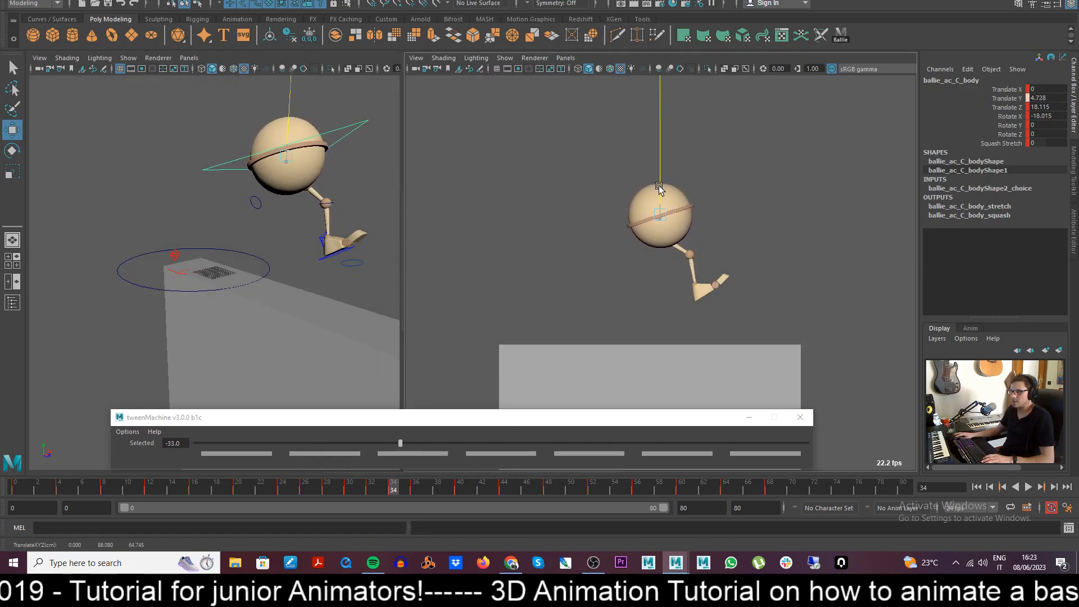
key("alt+period")
key("alt+period")
key("alt+period")
key("alt+period")
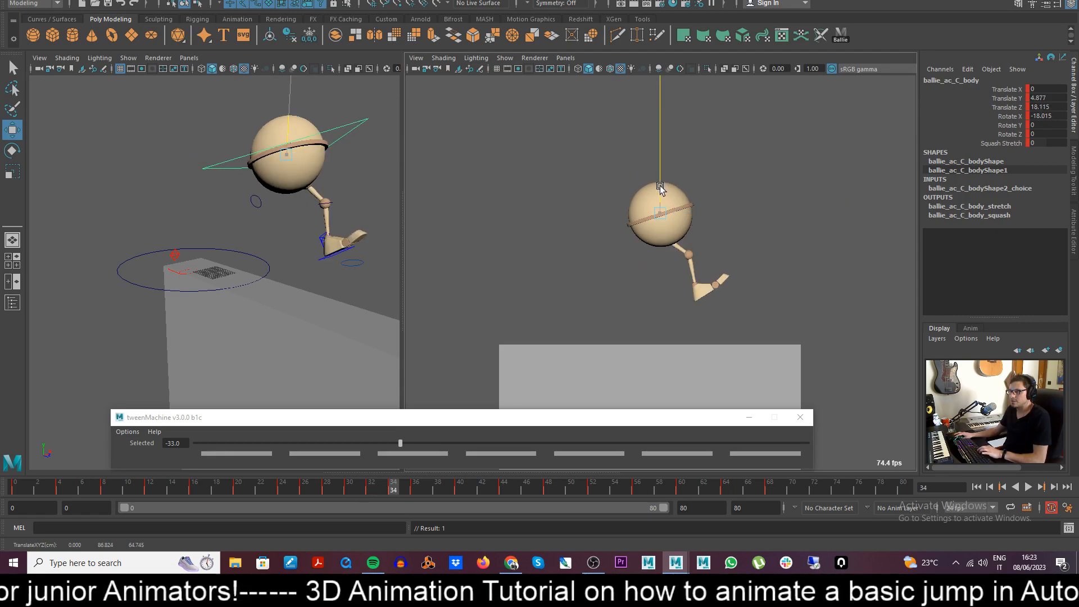
- Refine the body's arc at frame 34 by moving it to about Translate Y 5.249, Translate Z 17.966
key("alt+comma")
key("alt+comma")
key("alt+comma")
key("alt+comma")
key("alt+period")
key("alt+period")
key("alt+period")
key("alt+period")
left_click_drag(693, 210, 688, 208)
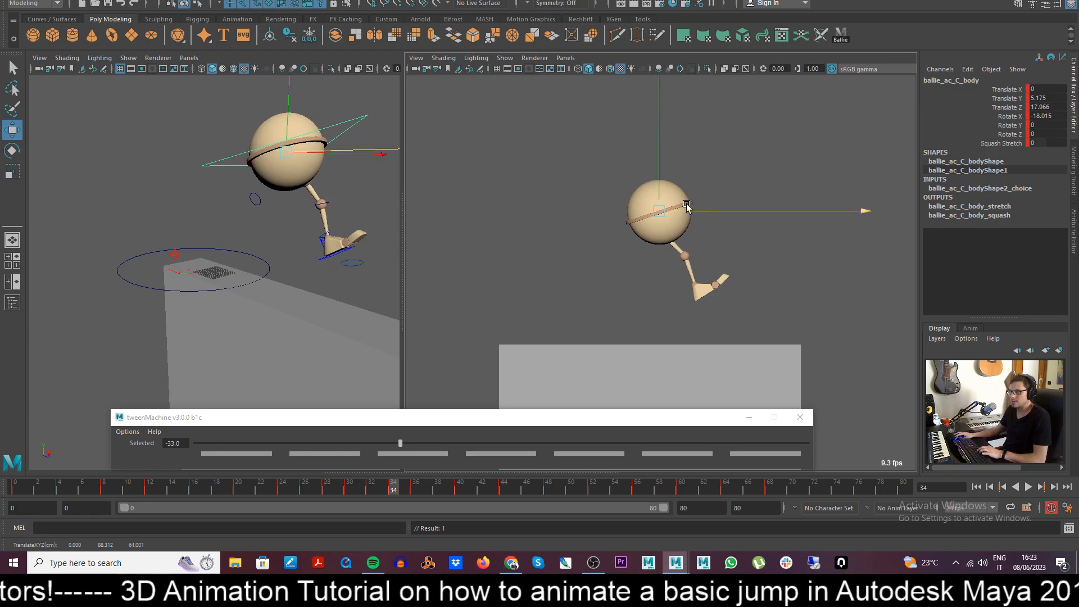
key("alt+period")
key("alt+period")
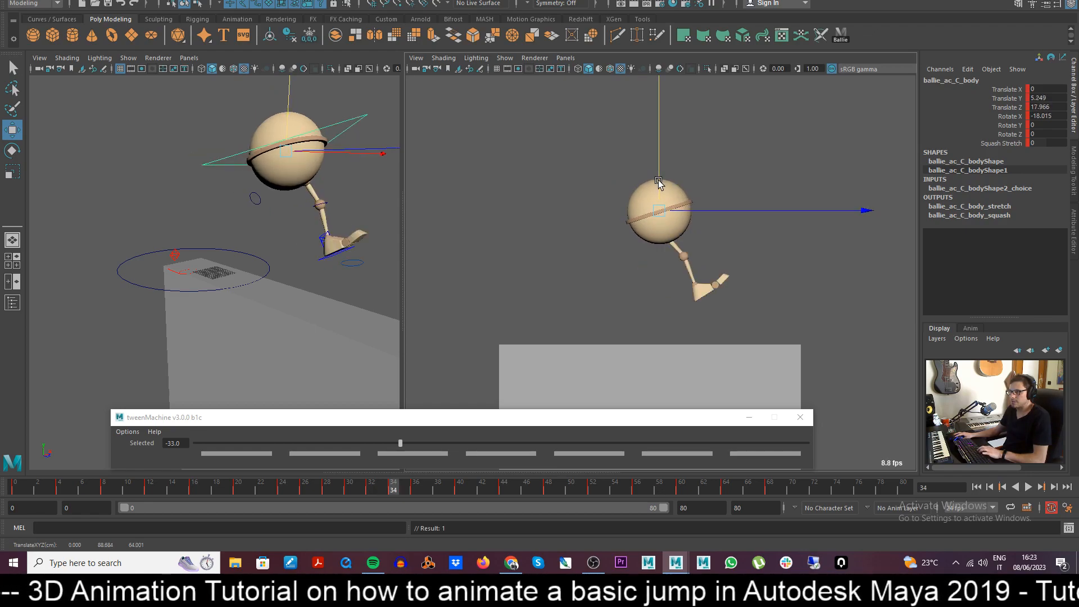
- Play and step through the jump from take-off to landing to examine the body's arc
key("alt+period")
key("alt+period")
key("alt+period")
key("alt+period")
key("alt+period")
key("alt+period")
key("alt+period")
key("alt+period")
key("alt+period")
key("alt+period")
key("alt+period")
key("alt+period")
key("alt+period")
key("alt+period")
key("alt+period")
key("alt+period")
key("alt+period")
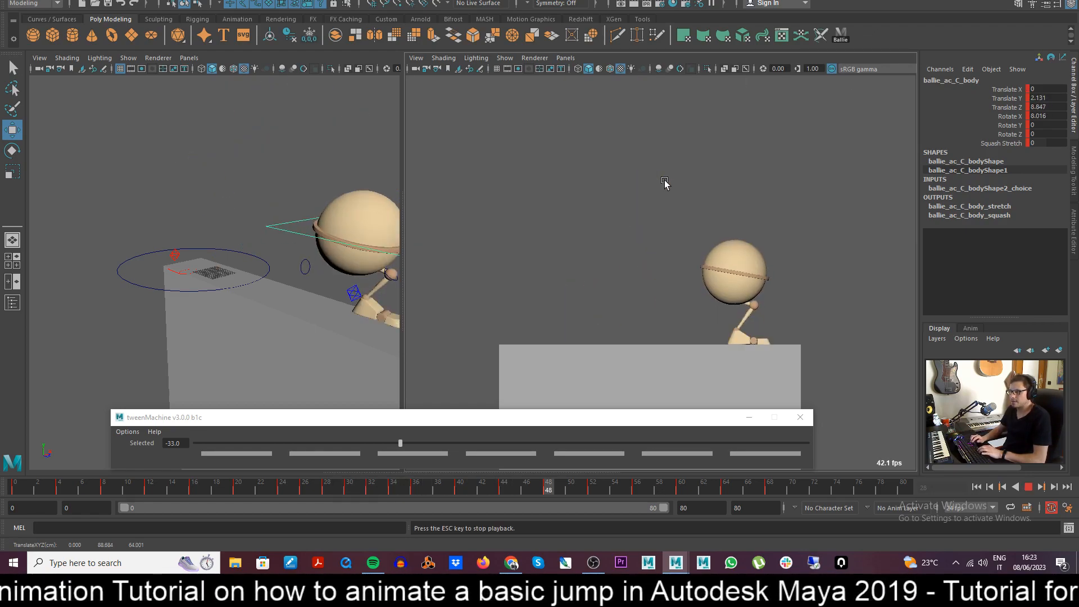
left_click(288, 488)
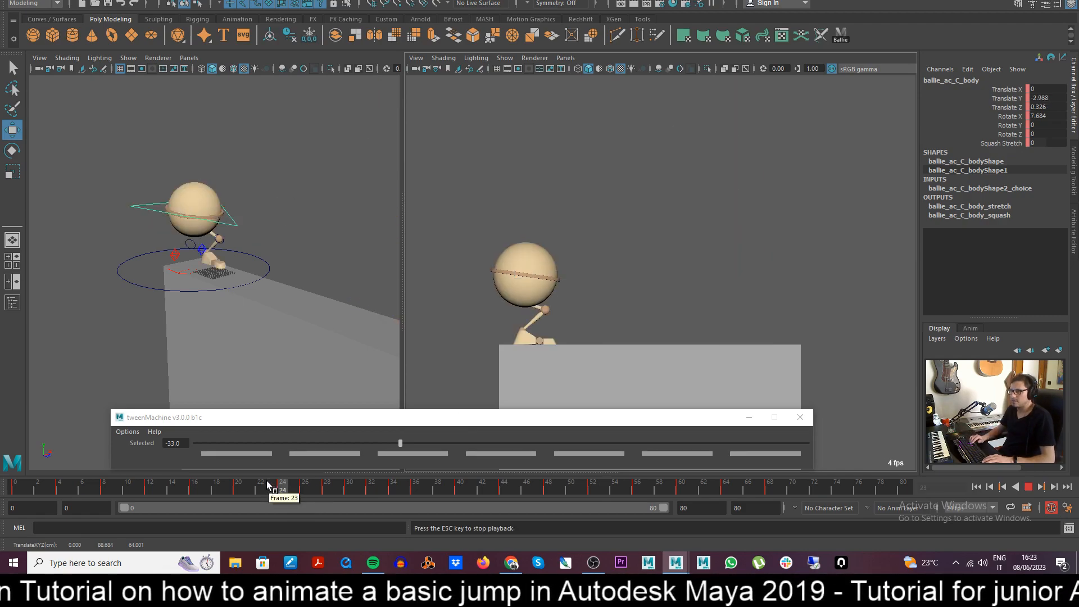
key("alt+v")
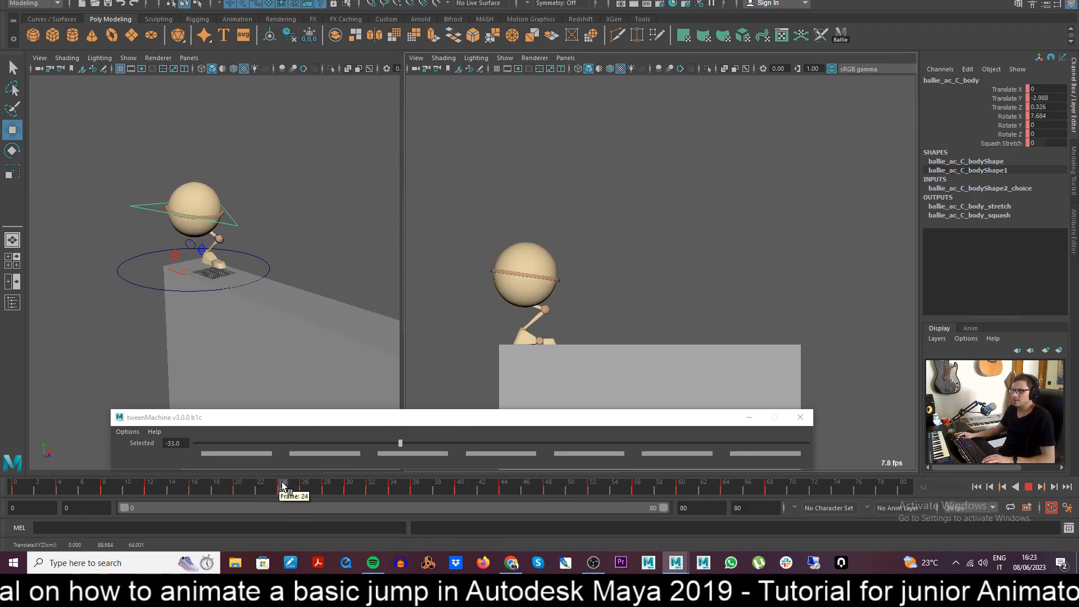
- At frame 28, tilt the body to about Rotate X 23.405, move it to about Translate Z 9.293, and play the jump back
mouse_move(338, 489)
left_mouse_down()
mouse_move(406, 499)
mouse_move(317, 502)
mouse_move(334, 508)
left_mouse_up()
key("e")
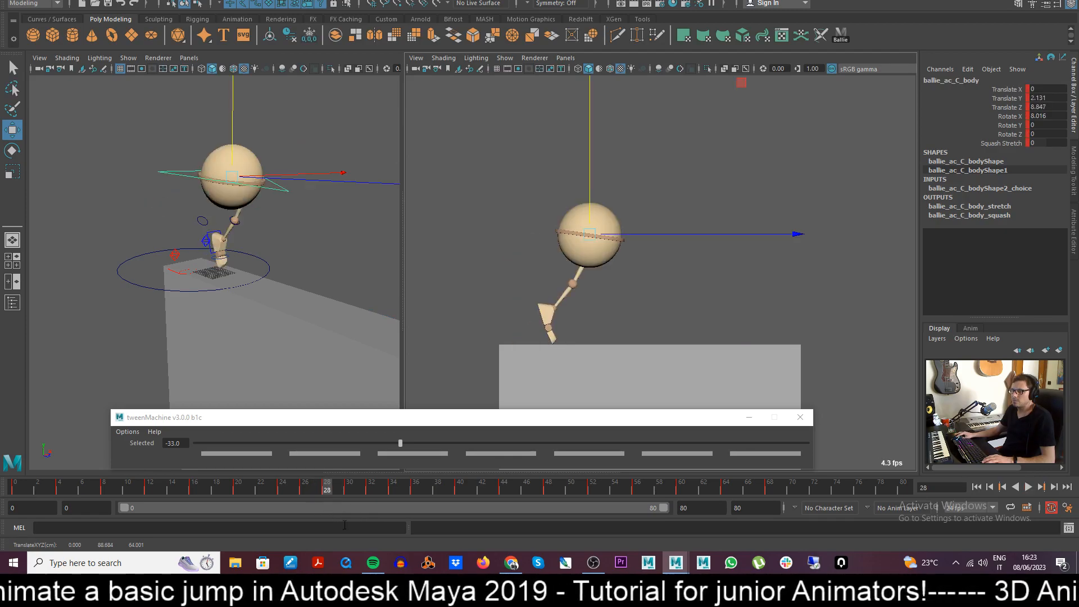
left_click_drag(786, 232, 735, 255)
key("w")
left_click_drag(670, 231, 674, 235)
key("alt+v")
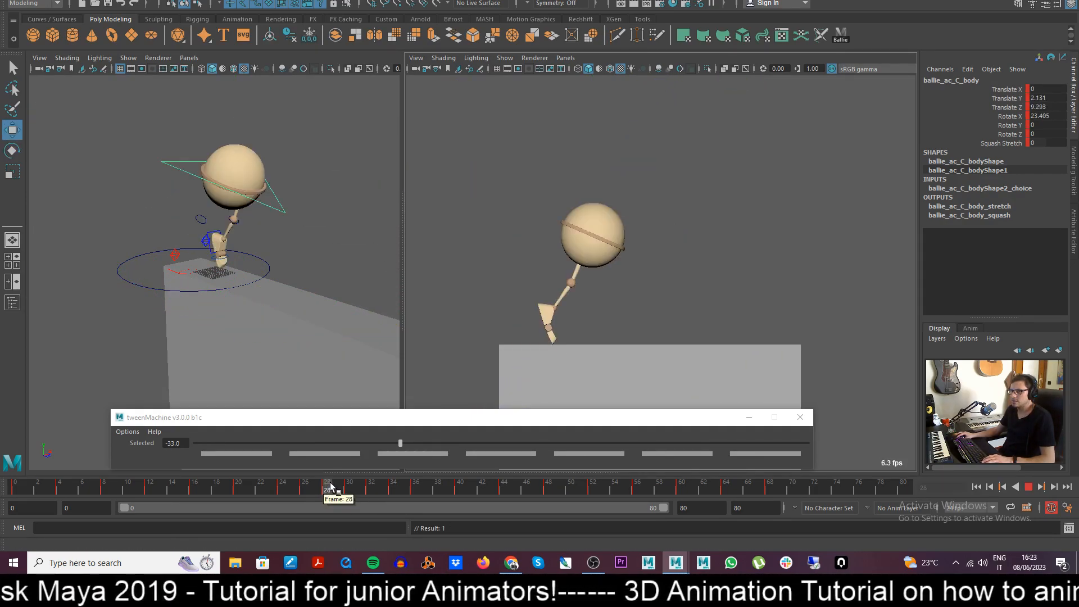
- Raise the body at frame 30 to about Translate Y 5.409 and play the jump back
left_click(353, 484)
left_click_drag(624, 186, 624, 178)
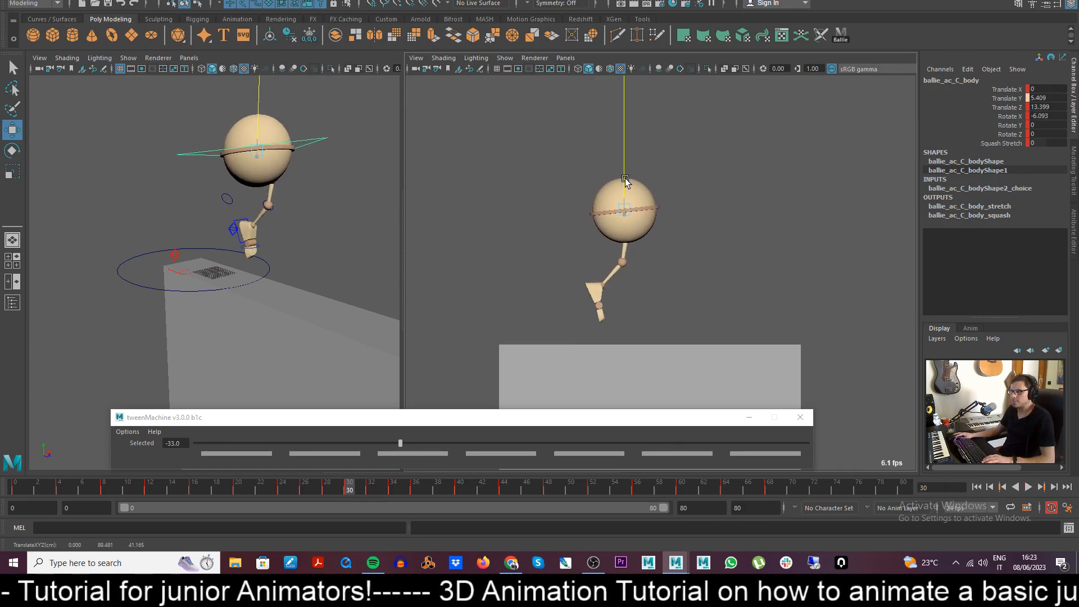
key("alt+v")
- At frame 32, raise the body and left foot together until the foot reaches about Translate Y 9.682
left_click(371, 490)
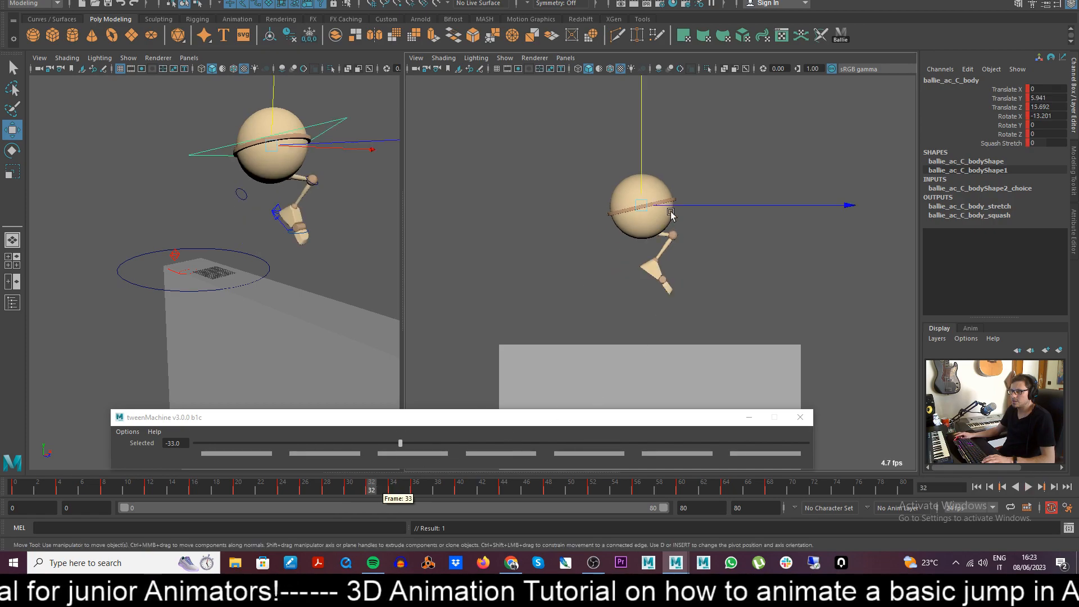
left_click(276, 210)
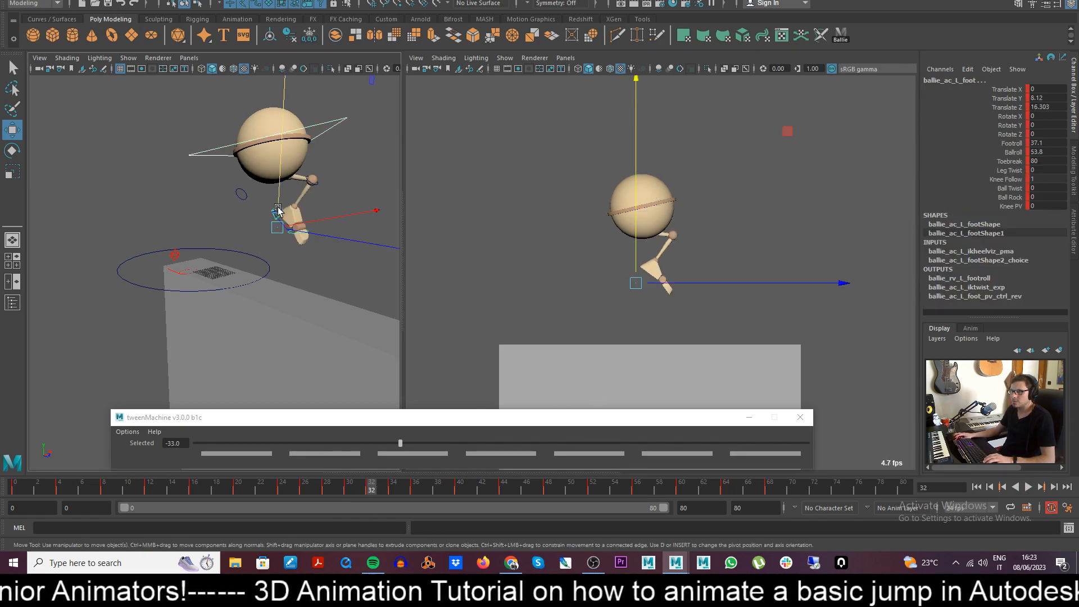
key("alt+v")
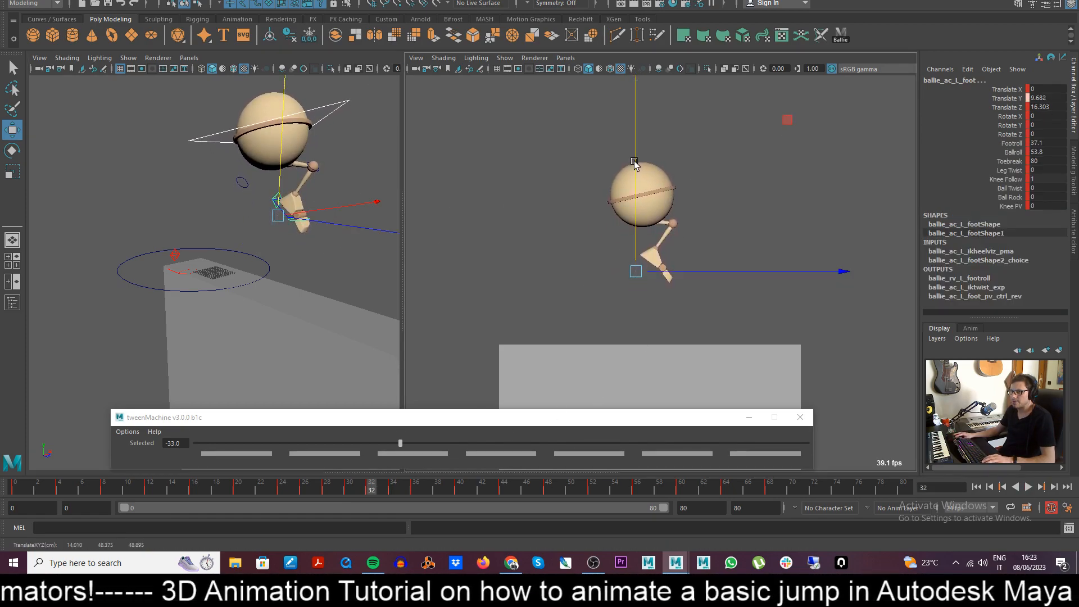
- At frame 30, move the body and left foot together until the foot is at about Translate Y 5.733, Translate Z 7.512
left_click(352, 486)
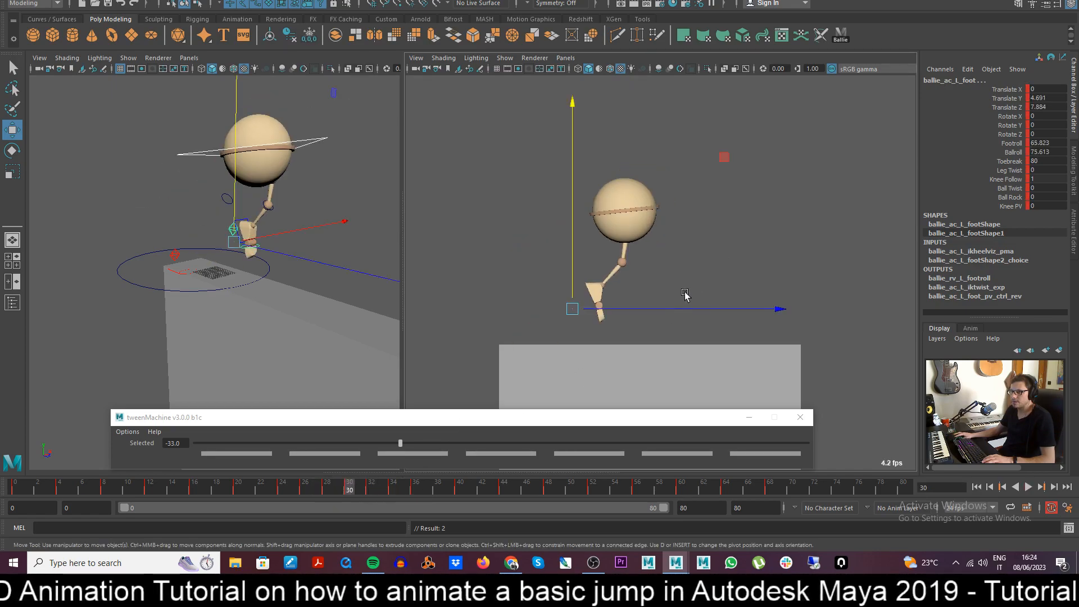
left_click_drag(663, 309, 661, 308)
key("comma")
key("comma")
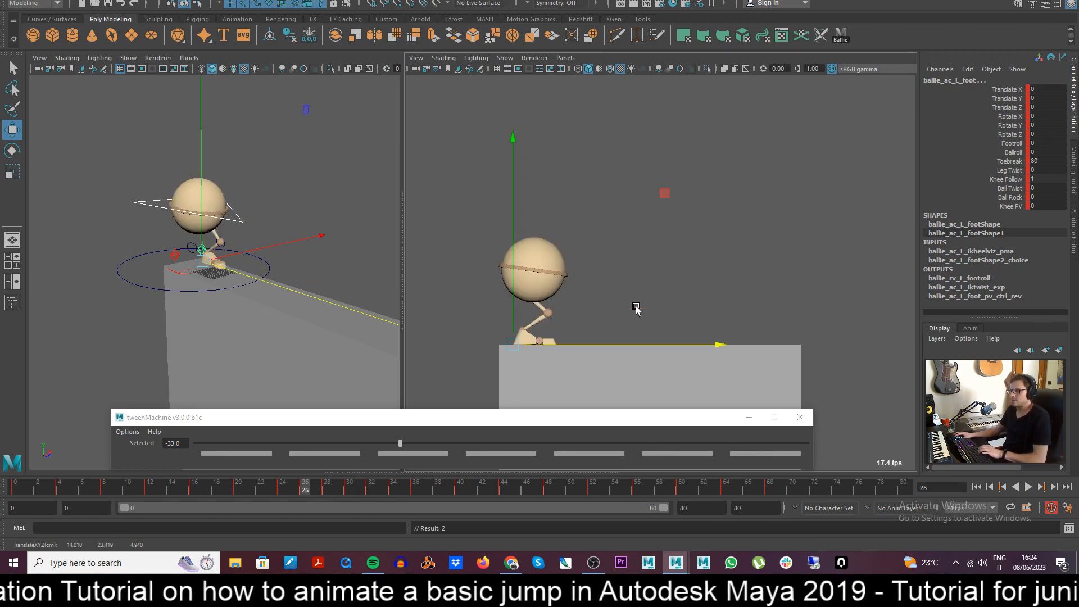
key("period")
key("period")
left_click_drag(568, 253, 566, 238)
- Shift the body and left foot slightly forward at frame 32, and compare the surrounding key poses
key("period")
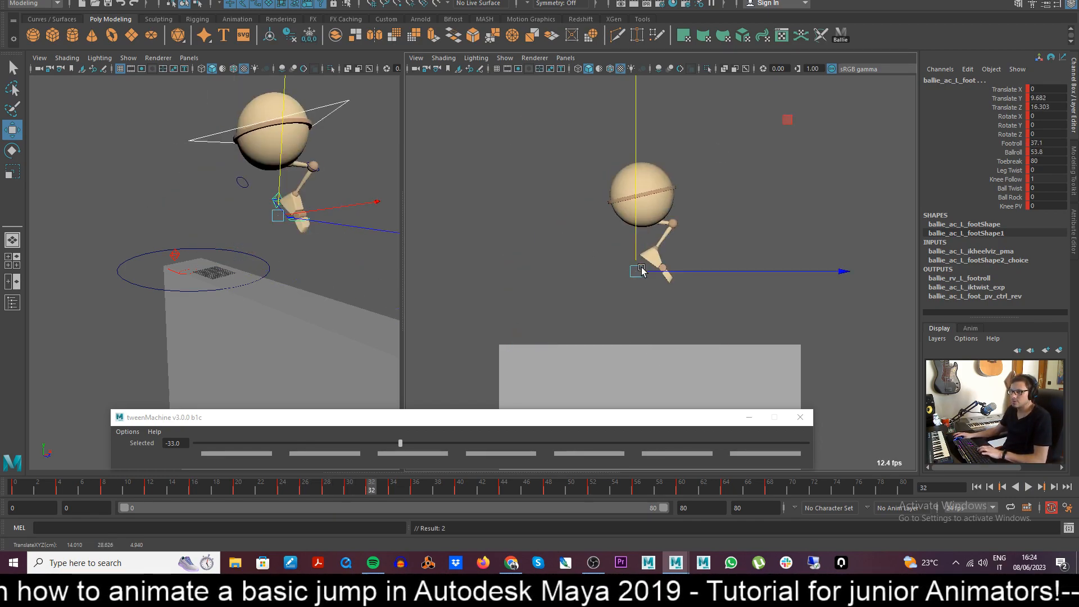
left_click_drag(685, 272, 688, 271)
key("period")
key("period")
key("comma")
key("comma")
key("comma")
key("comma")
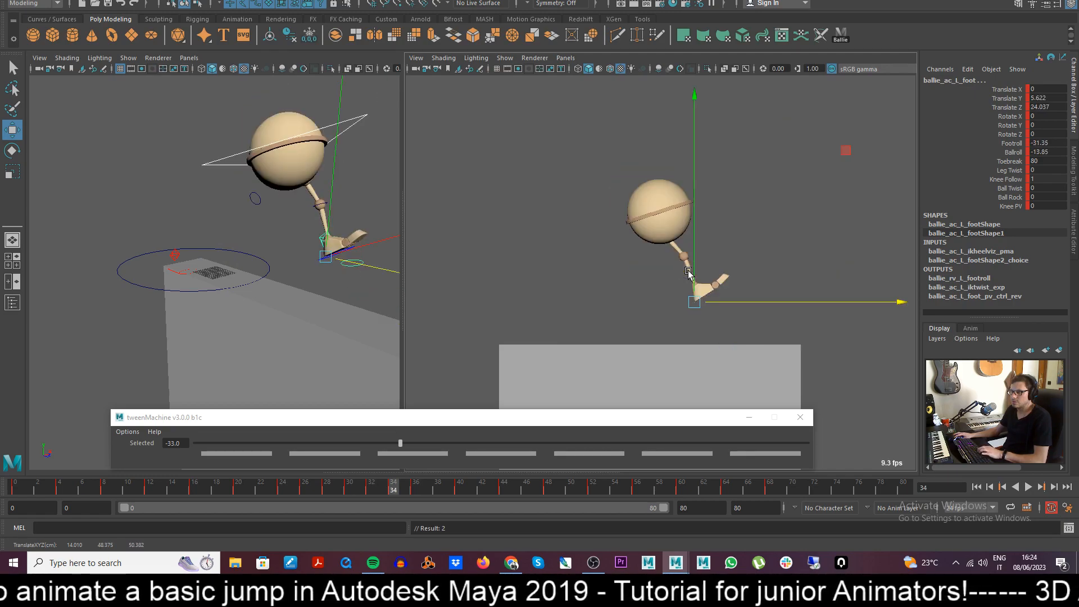
key("comma")
key("period")
key("period")
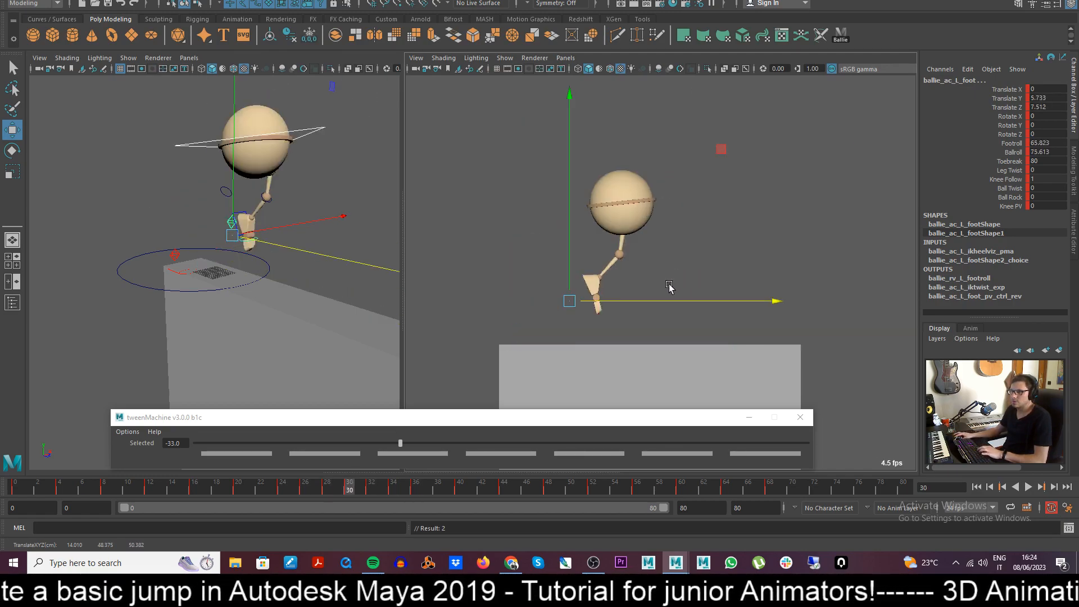
- Shift the body and left foot slightly backward at frame 30, and check the spacing against the preceding key poses
left_click_drag(662, 299, 658, 302)
key("comma")
key("comma")
key("period")
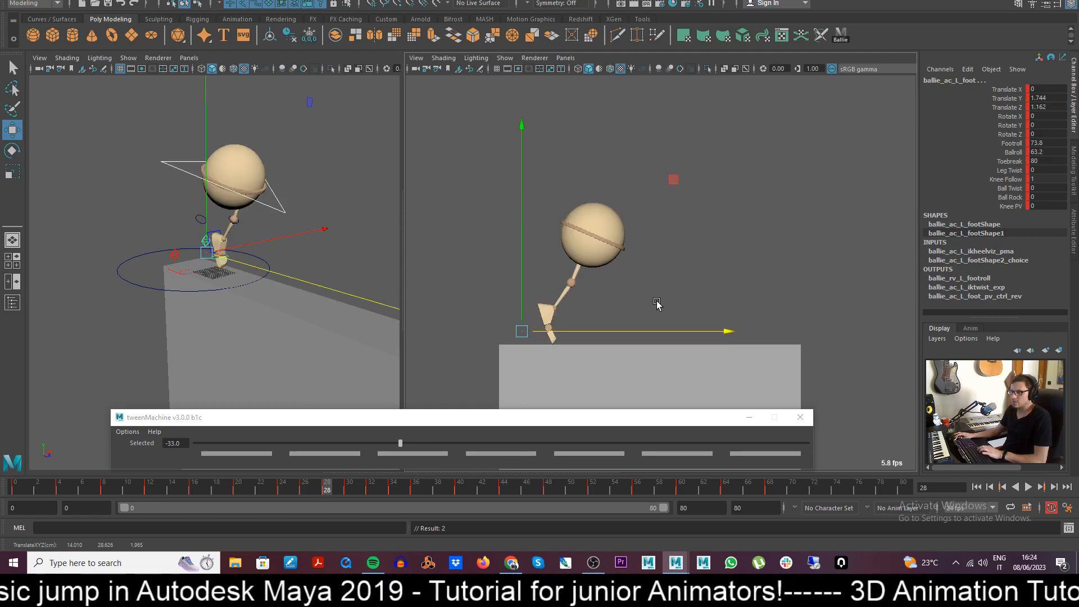
- Select only the body at frame 28 and move it back to about Translate Z 8.921
key("comma")
key("period")
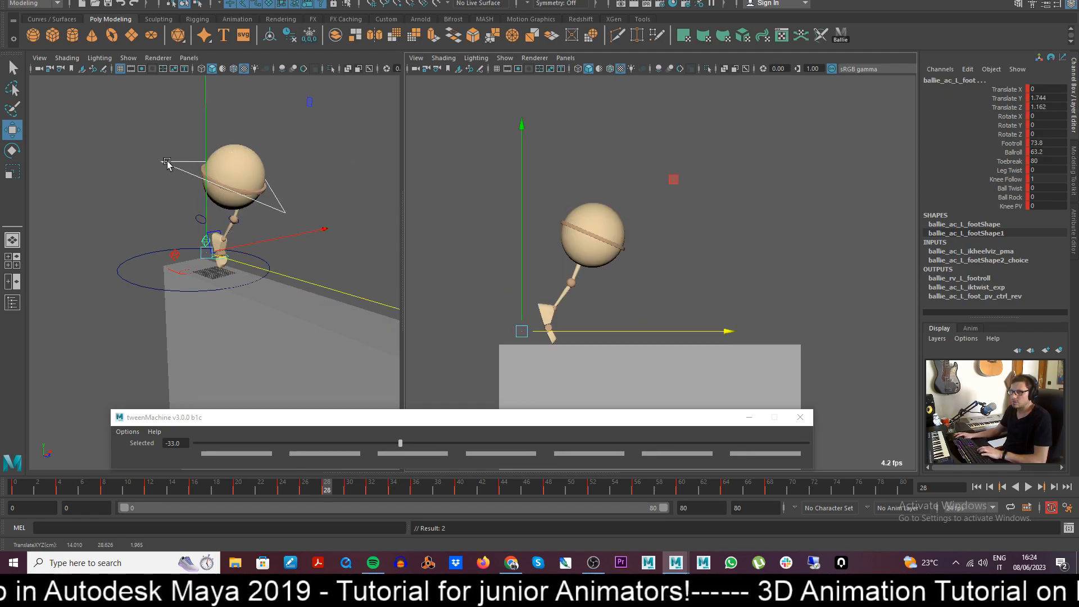
left_click(167, 163)
left_click_drag(631, 234, 629, 235)
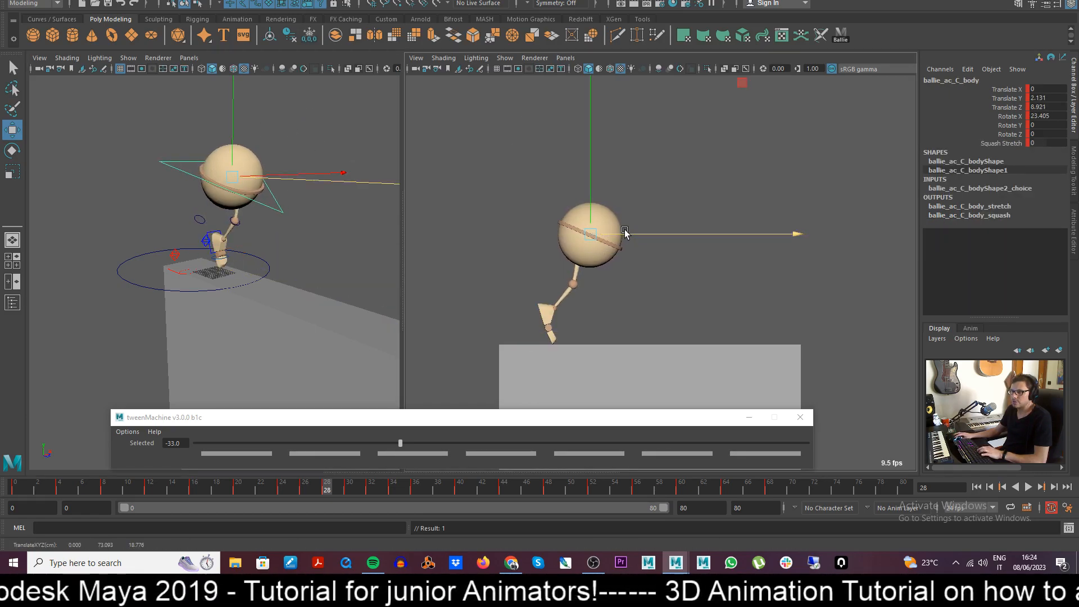
- Raise the body at frame 28 to about Translate Y 2.354, play back the jump, and stop on frame 30
left_click_drag(588, 206, 588, 204)
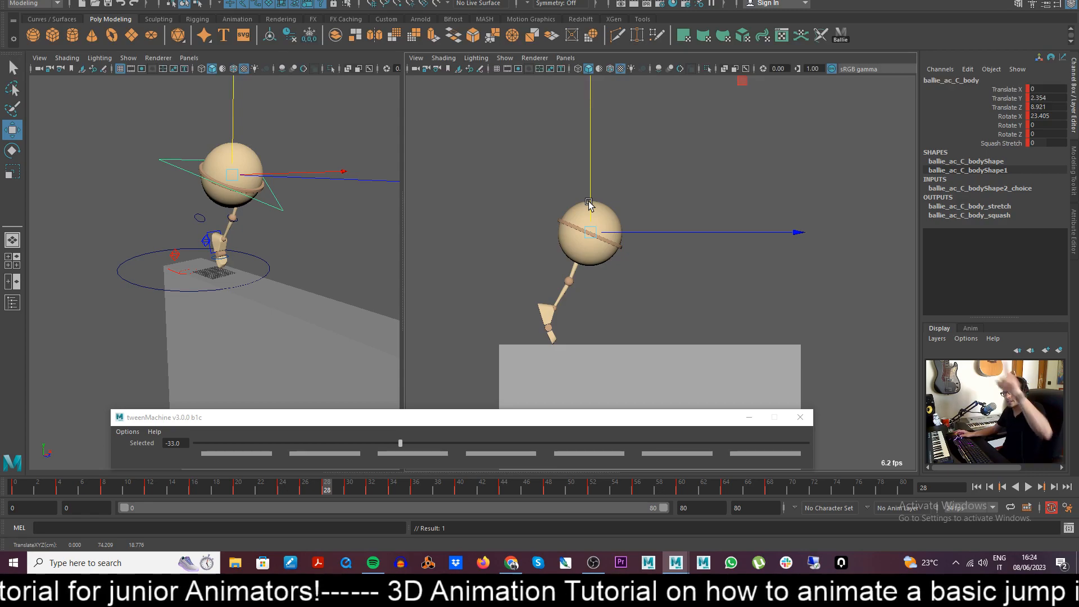
left_click(250, 490)
key("alt+v")
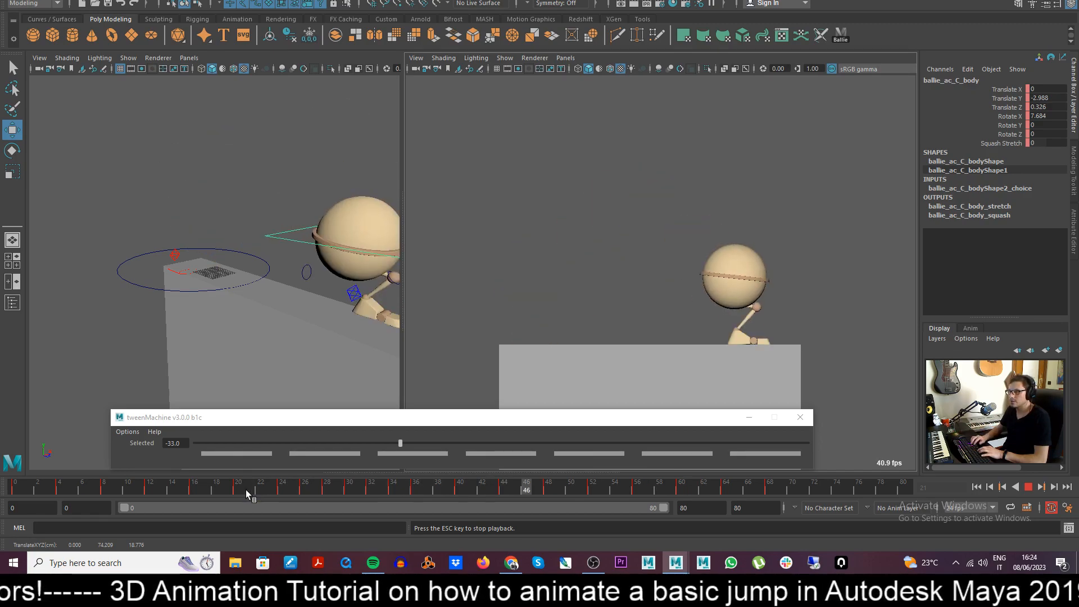
left_click_drag(245, 490, 349, 497)
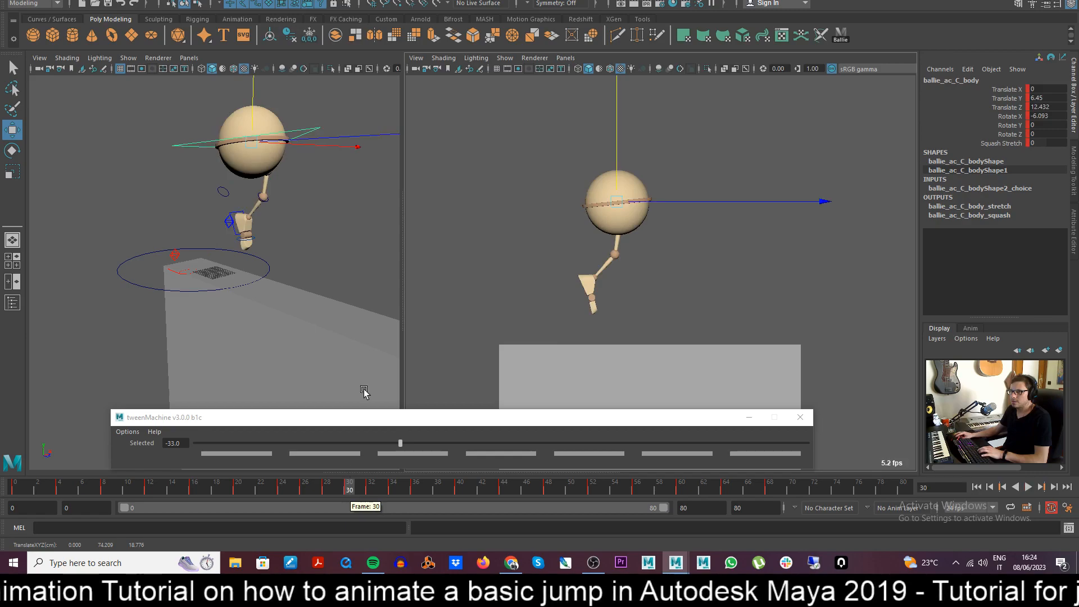
- At frame 30, rotate the body to about Rotate X 14.593 and move it forward to about Translate Z 13.473
key("e")
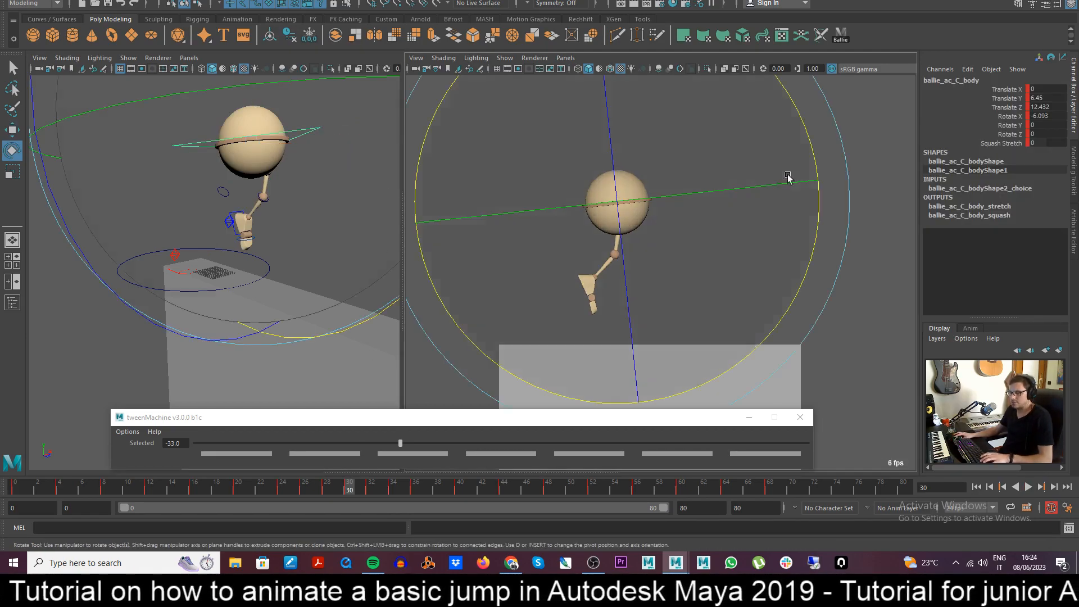
left_click_drag(818, 167, 827, 242)
key("w")
left_click_drag(652, 199, 661, 198)
key("comma")
key("period")
key("period")
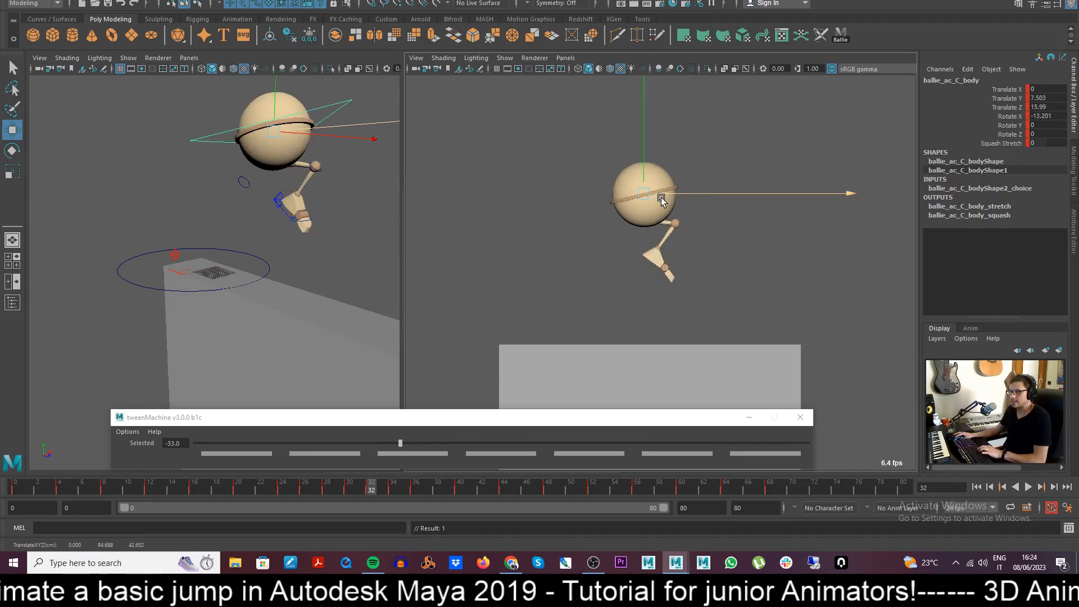
- Rotate the body at frame 32 to about Rotate X -7.826, and adjust its height at frame 34 to about Translate Y 5.324
key("e")
left_click_drag(846, 172, 849, 204)
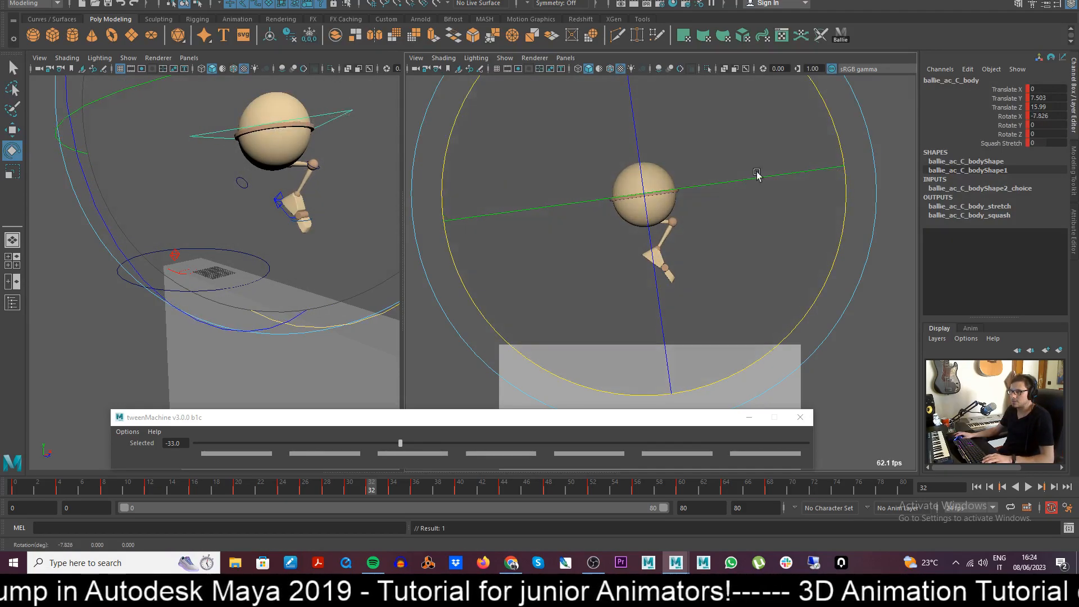
key("w")
mouse_move(644, 154)
left_mouse_down()
mouse_move(644, 141)
mouse_move(657, 169)
left_mouse_up()
key("comma")
key("period")
key("period")
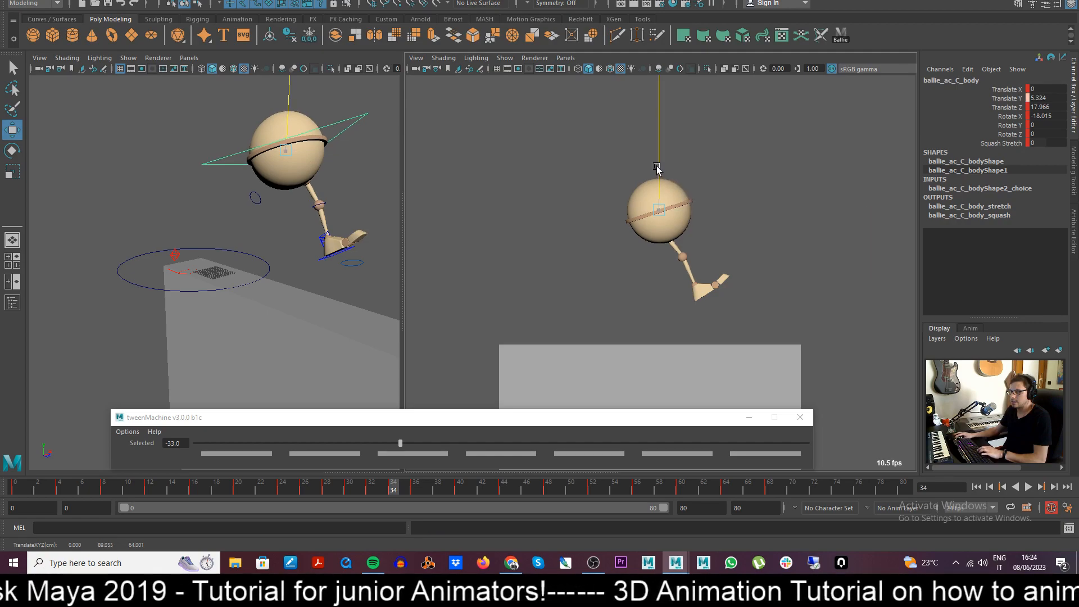
- Compare the body's arc and spacing across the key poses leading up to frame 34
key("comma")
key("comma")
key("comma")
key("period")
key("period")
key("period")
key("comma")
key("period")
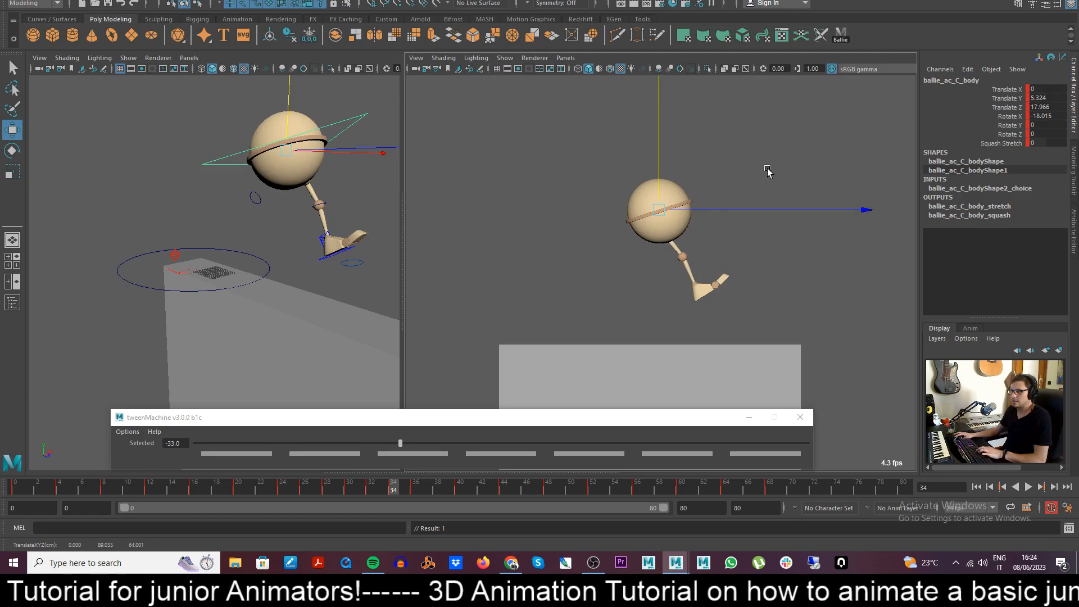
- Shift the body forward and up at frame 34 to about Translate Y 5.547, Translate Z 19.008, checking the neighbouring key poses
left_click_drag(753, 211, 754, 211)
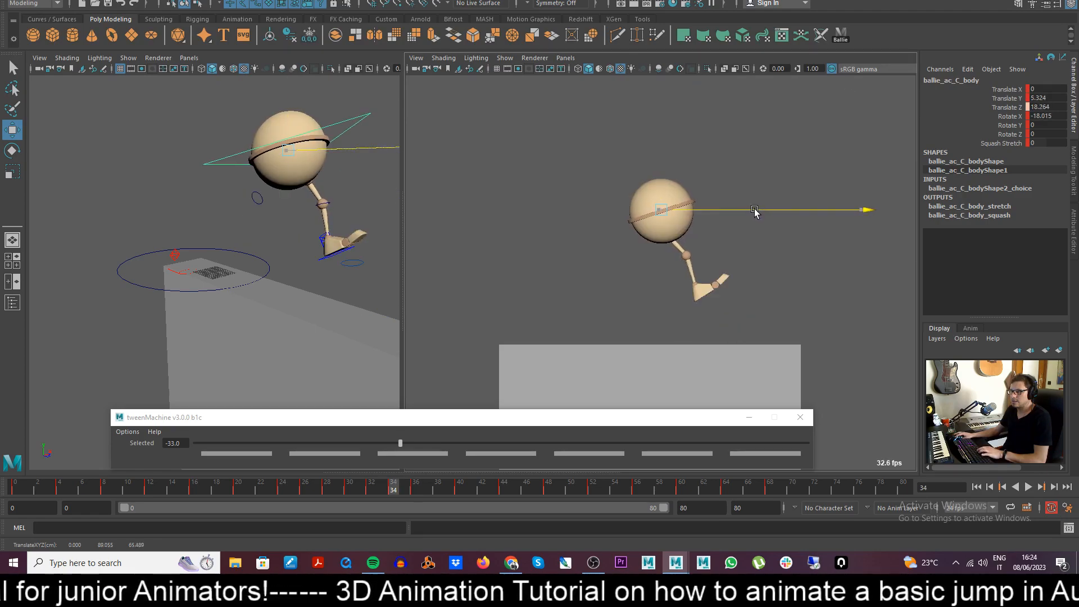
left_click_drag(662, 174, 663, 173)
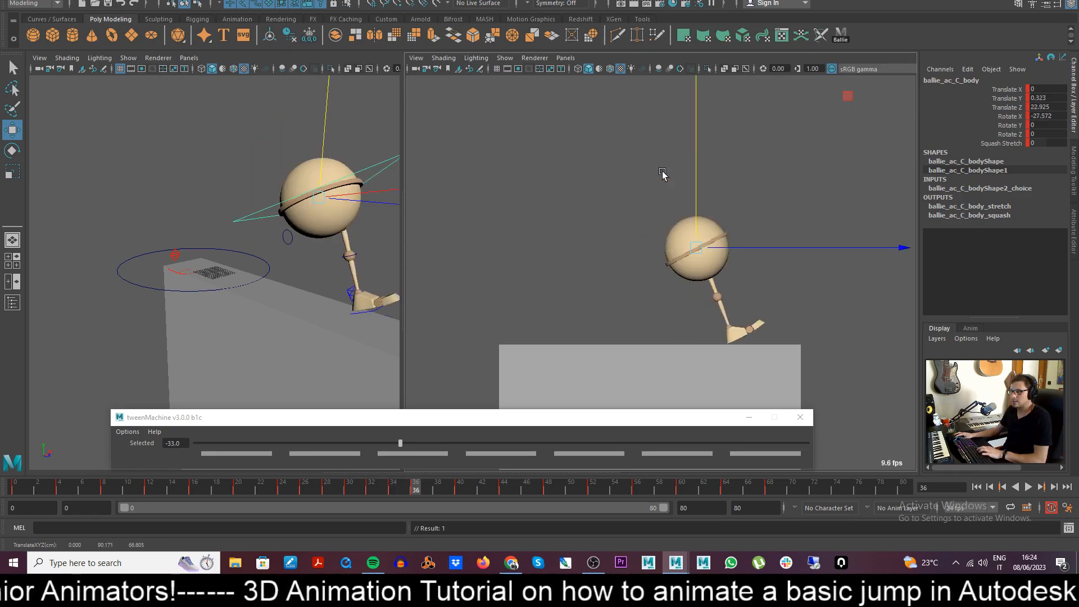
left_click_drag(714, 207, 716, 207)
key("comma")
key("period")
key("period")
key("comma")
key("comma")
key("period")
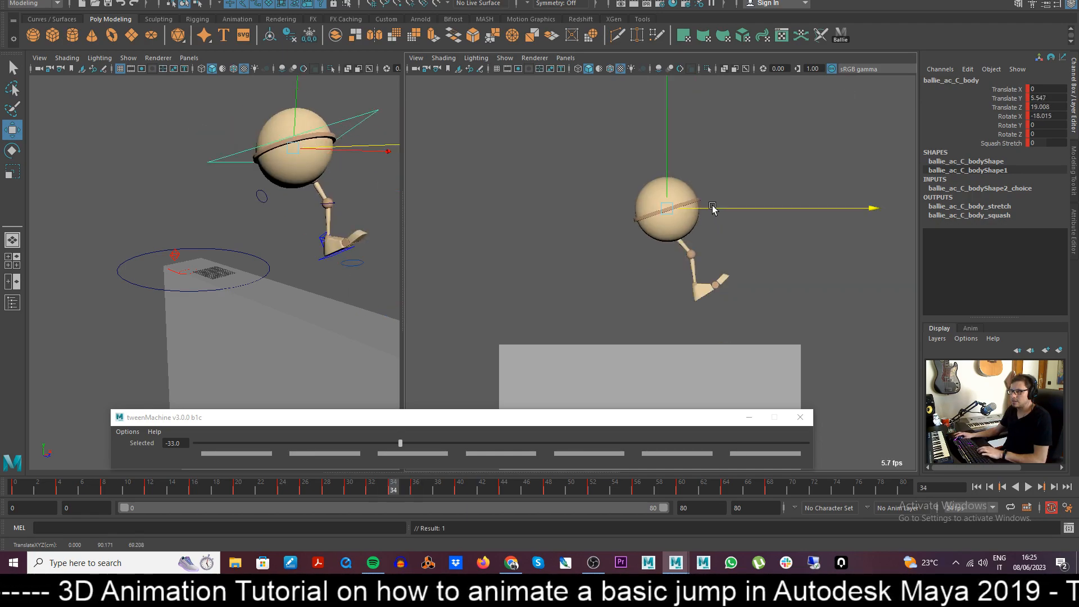
- Raise the body at frame 34 to about Translate Y 5.844, play back the jump, and return to frame 28
left_click_drag(665, 174, 664, 174)
left_click_drag(666, 171, 666, 171)
key("alt+v")
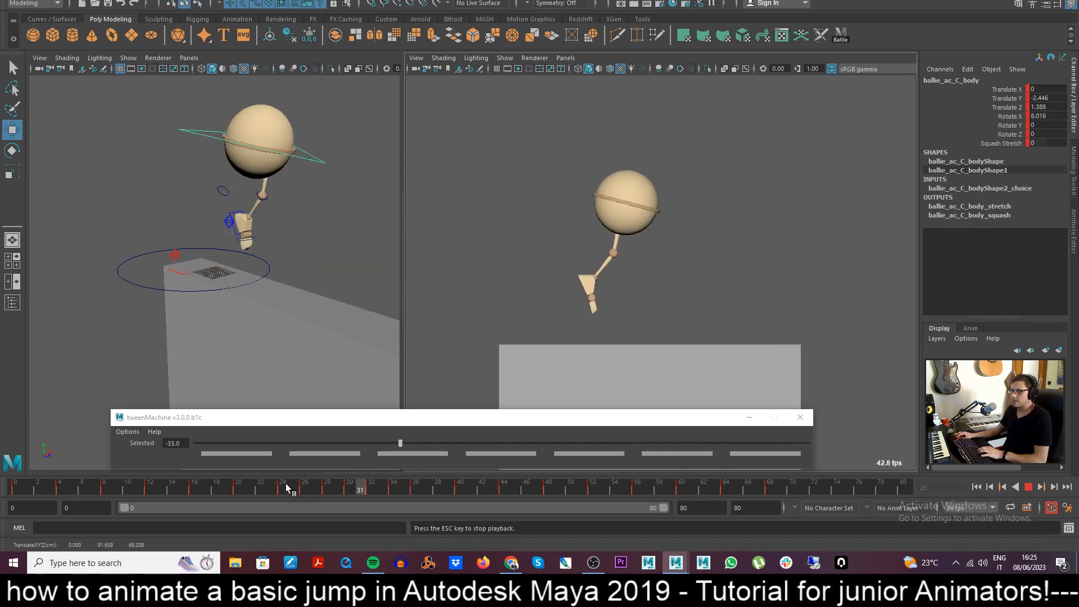
left_click_drag(286, 487, 327, 500)
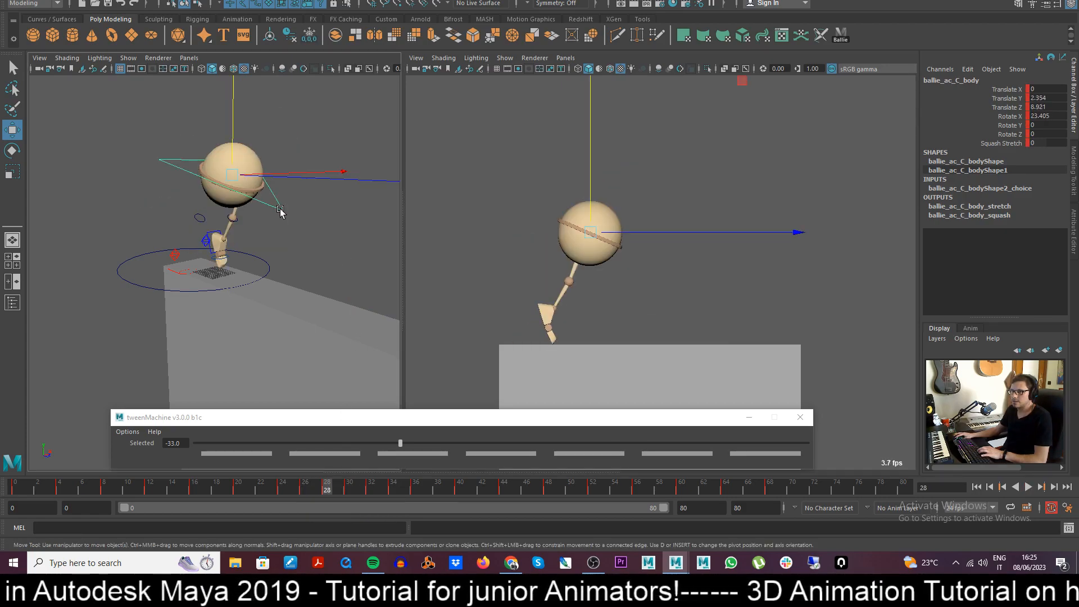
- Reposition the body at frame 28 to about Translate Y 2.577, Translate Z 8.252, and check the adjacent key poses
left_click_drag(673, 236, 668, 234)
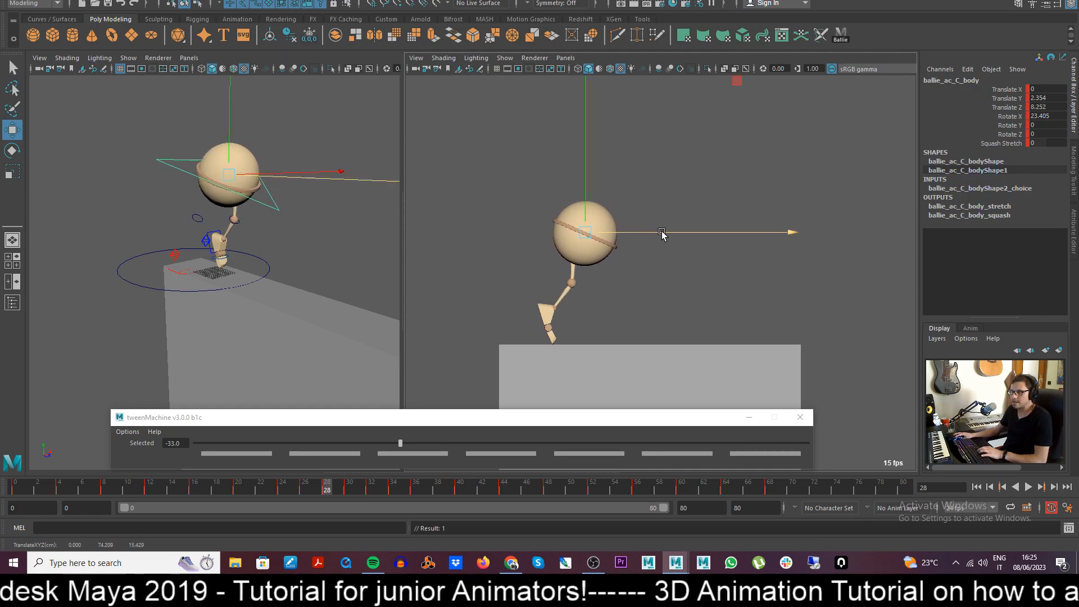
key("comma")
key("period")
key("period")
- Raise the body at frame 30 to about Translate Y 6.673, and compare it with the frame 28 pose
mouse_move(628, 180)
left_mouse_down()
mouse_move(629, 166)
mouse_move(629, 178)
left_mouse_up()
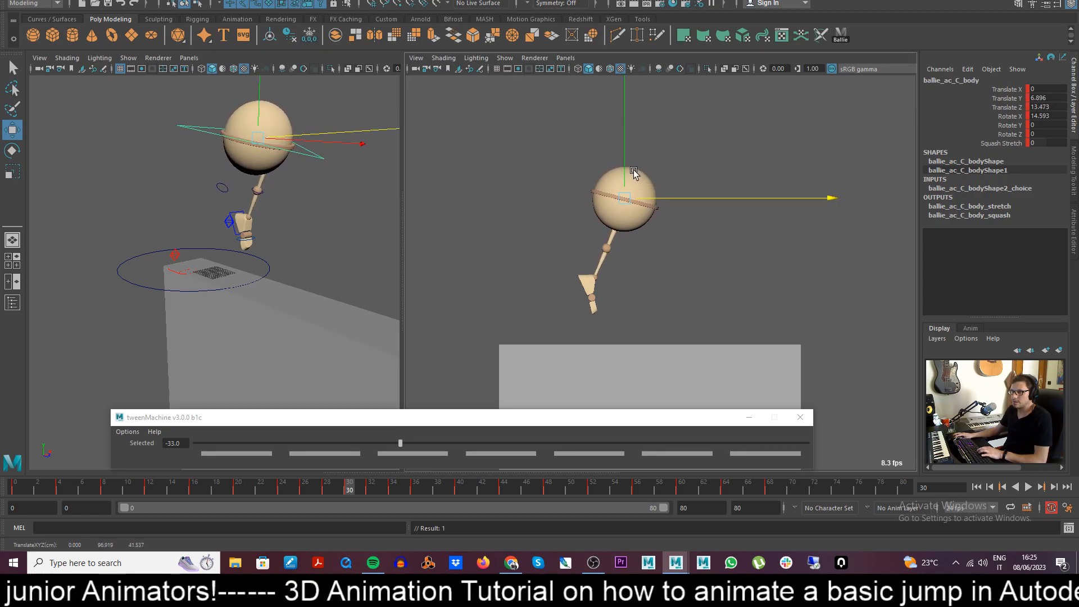
key("comma")
key("comma")
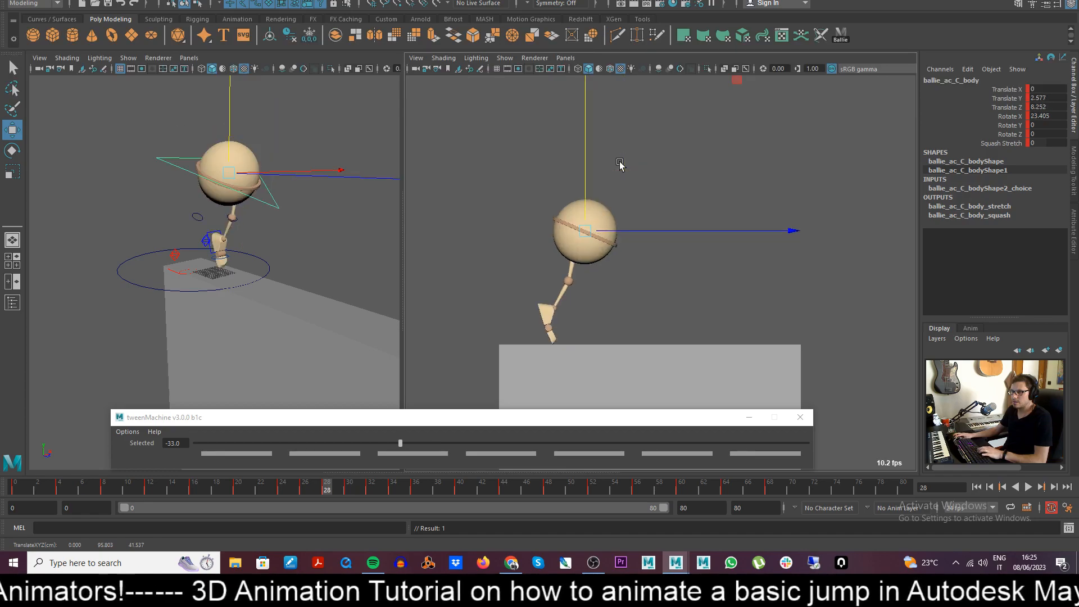
- Move the body at frame 32 to about Translate Y 8.173, Translate Z 16.808, shift it slightly forward at frame 34, and play back the jump
key("period")
key("period")
key("period")
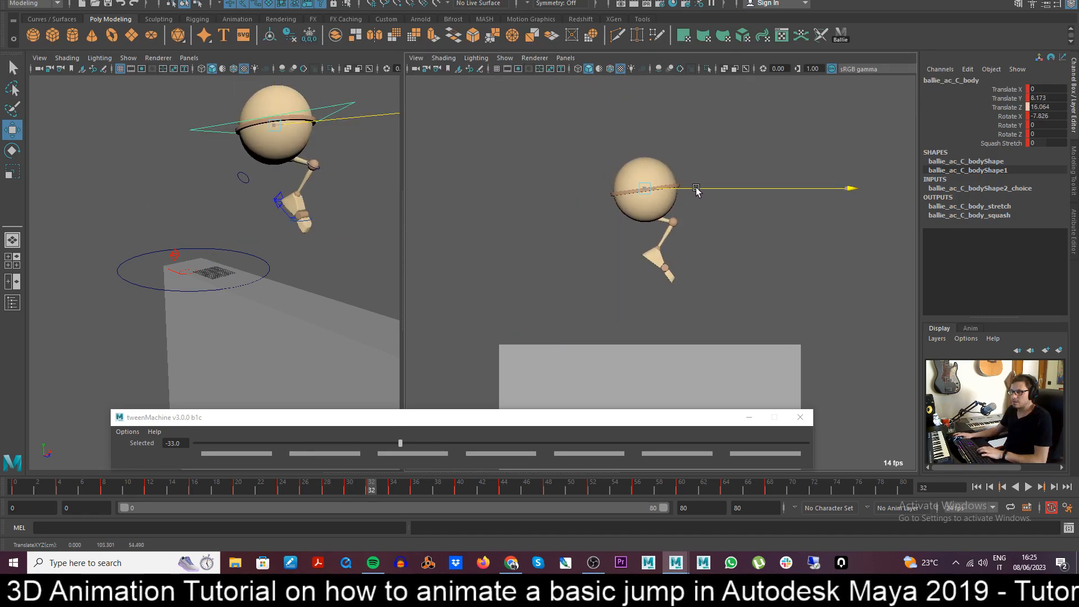
key("period")
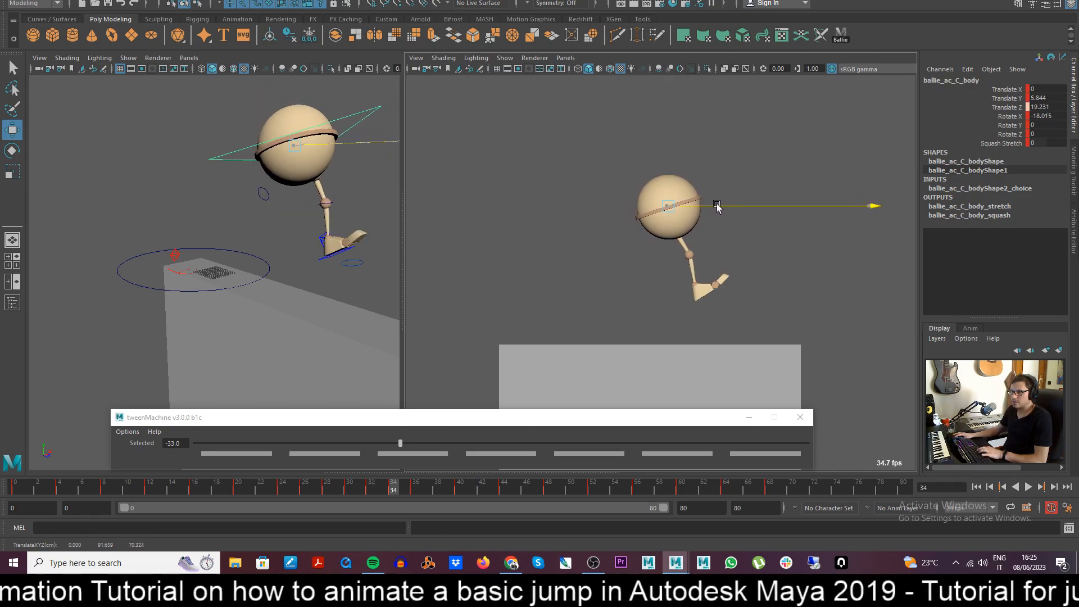
key("period")
key("period")
key("alt+v")
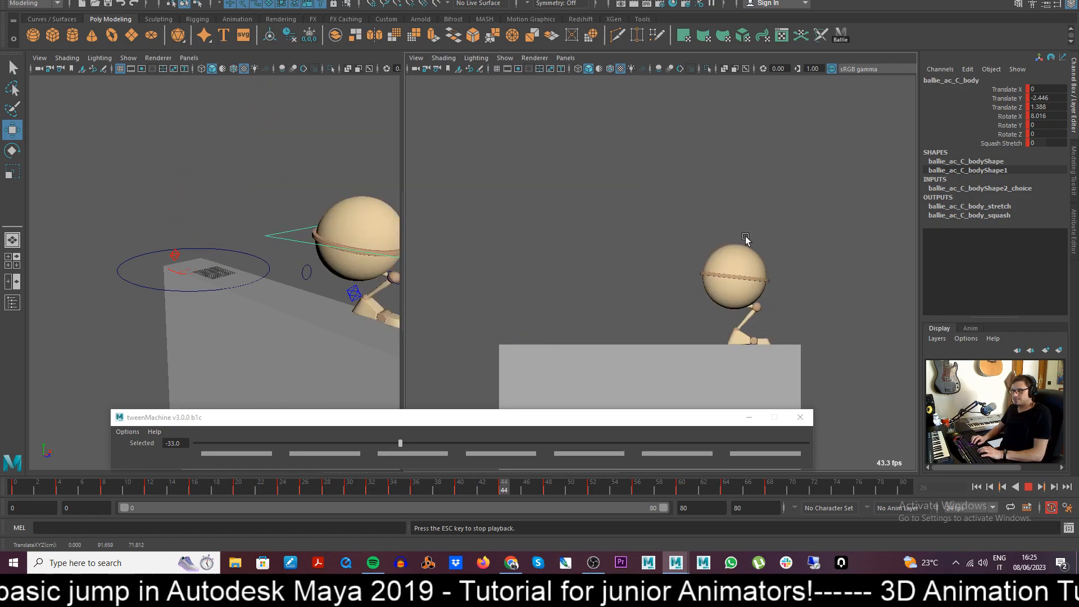
key("Escape")
- Try selecting all the character's controls and delaying the keys from frame 34 onward by two frames
left_click(831, 34)
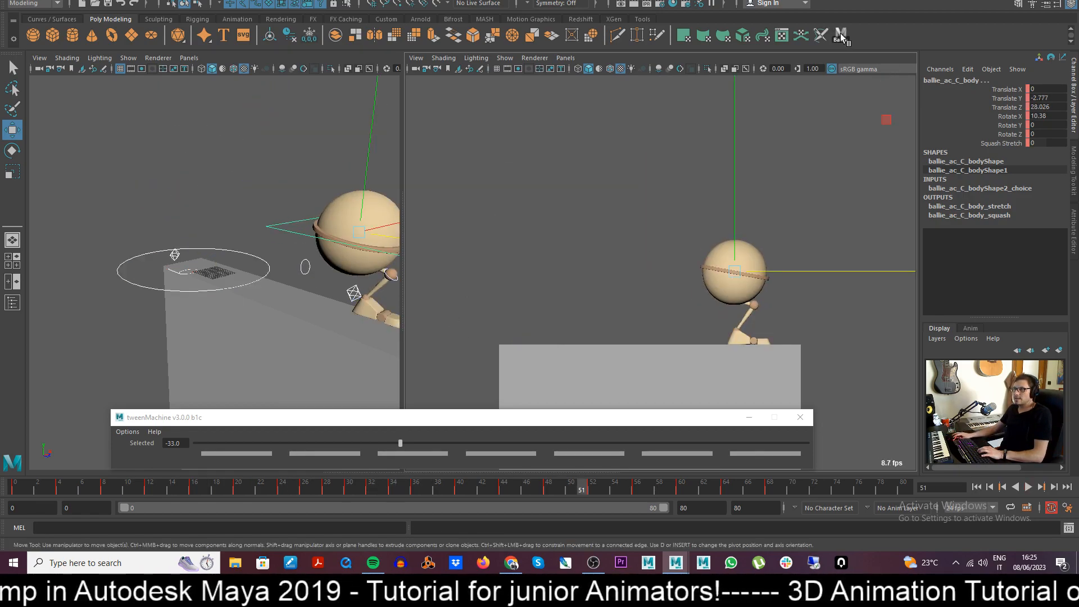
left_click_drag(251, 492, 393, 508)
left_click_drag(790, 490, 395, 492, "shift")
left_click_drag(581, 490, 603, 493)
left_click_drag(359, 490, 393, 492)
left_click(412, 493)
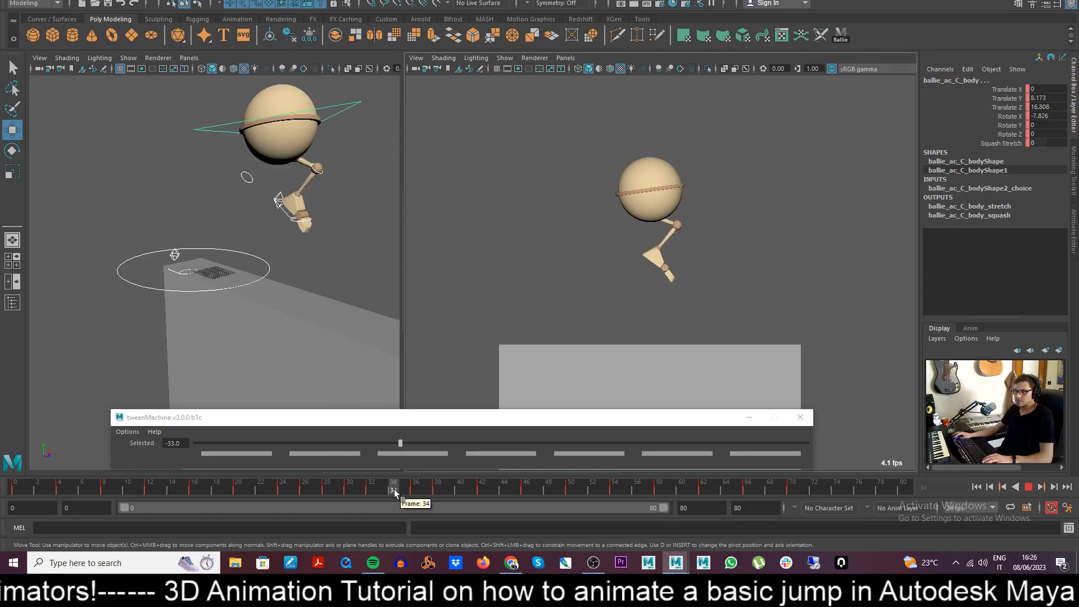
- Try a -33 breakdown of all controls at frame 34, play it back, and undo it together with the key shift
left_click(421, 454)
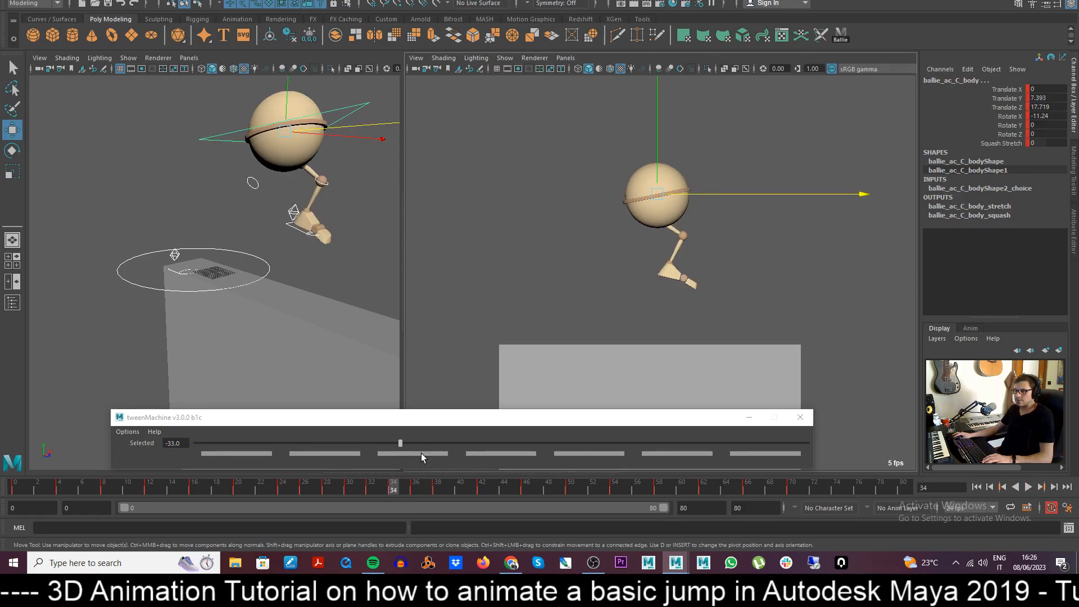
left_click(339, 281)
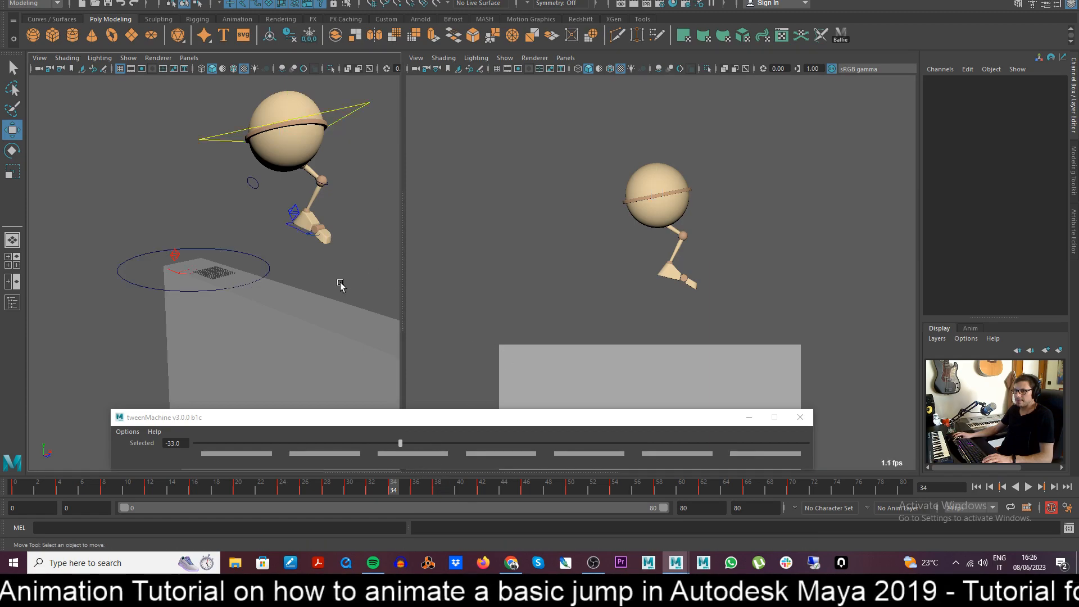
key("alt+v")
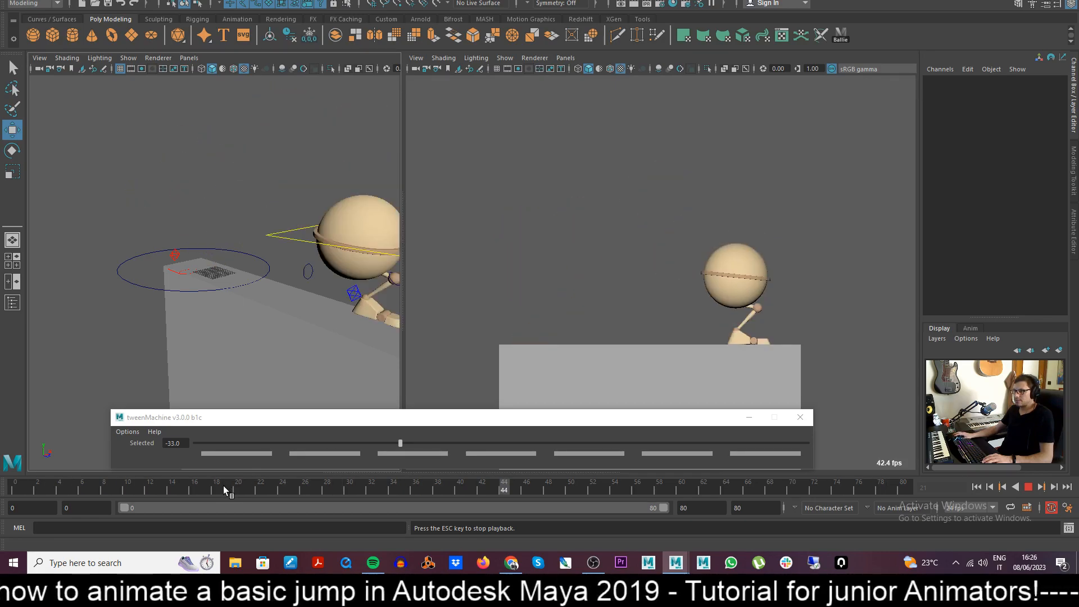
key("Escape")
left_click_drag(223, 485, 393, 487)
key("ctrl+z")
- Play back the jump repeatedly to review its timing, and stop on frame 30
key("alt+v")
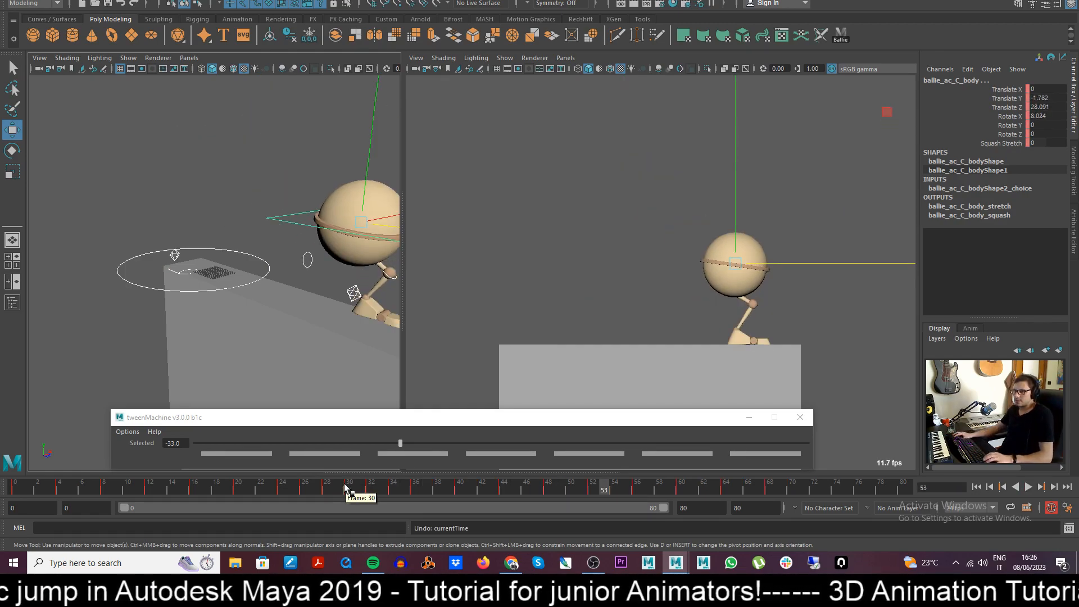
left_click(265, 484)
key("alt+v")
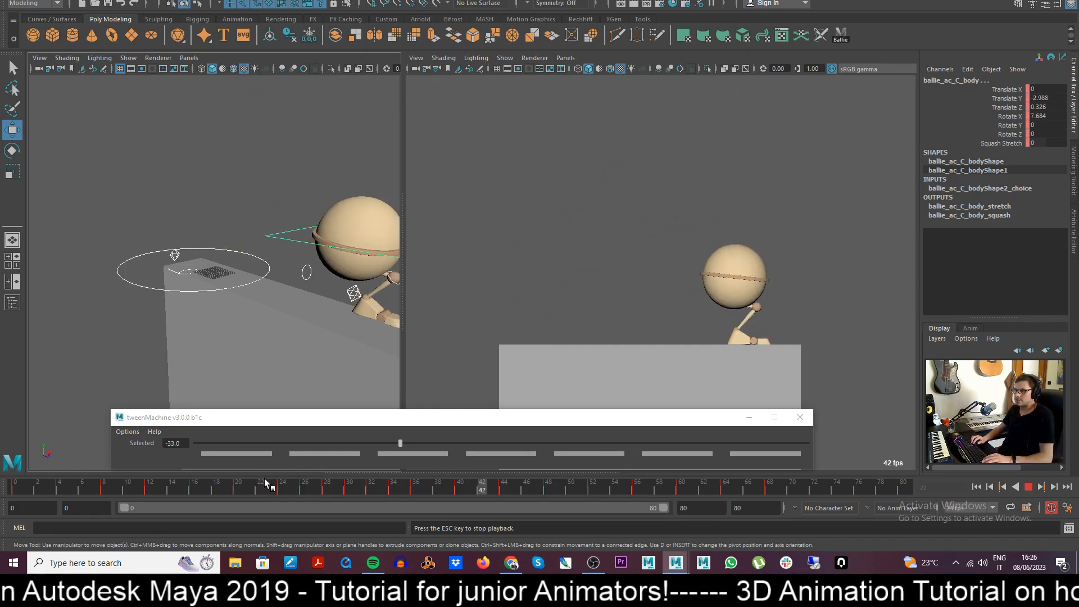
left_click(266, 483)
key("alt+v")
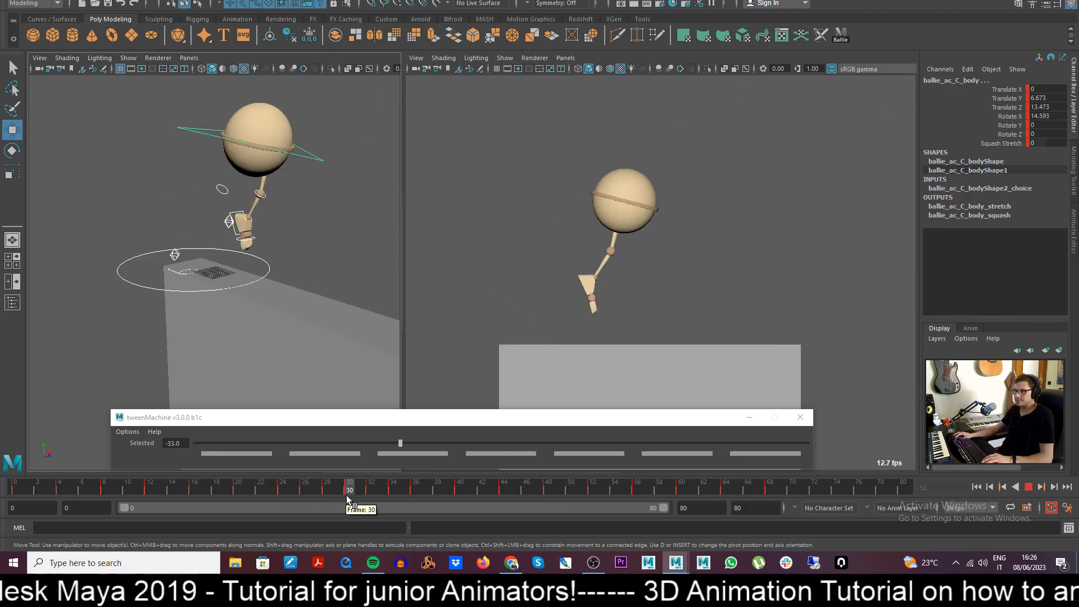
key("alt+v")
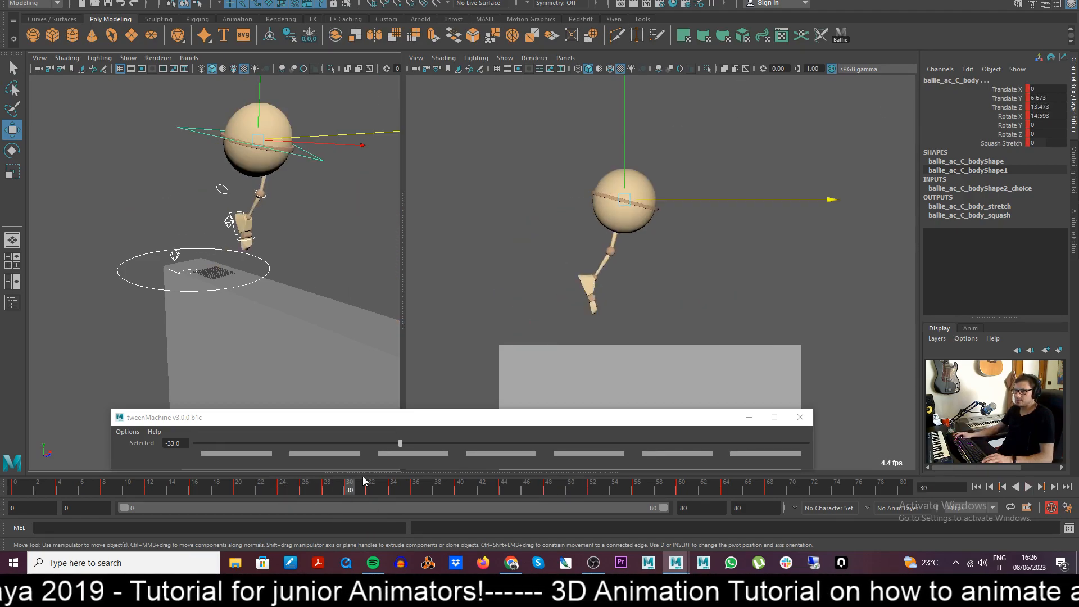
- At frame 30, undo a trial forward shift of the body, and select the body and left foot together
left_click_drag(624, 199, 633, 201)
key("ctrl+z")
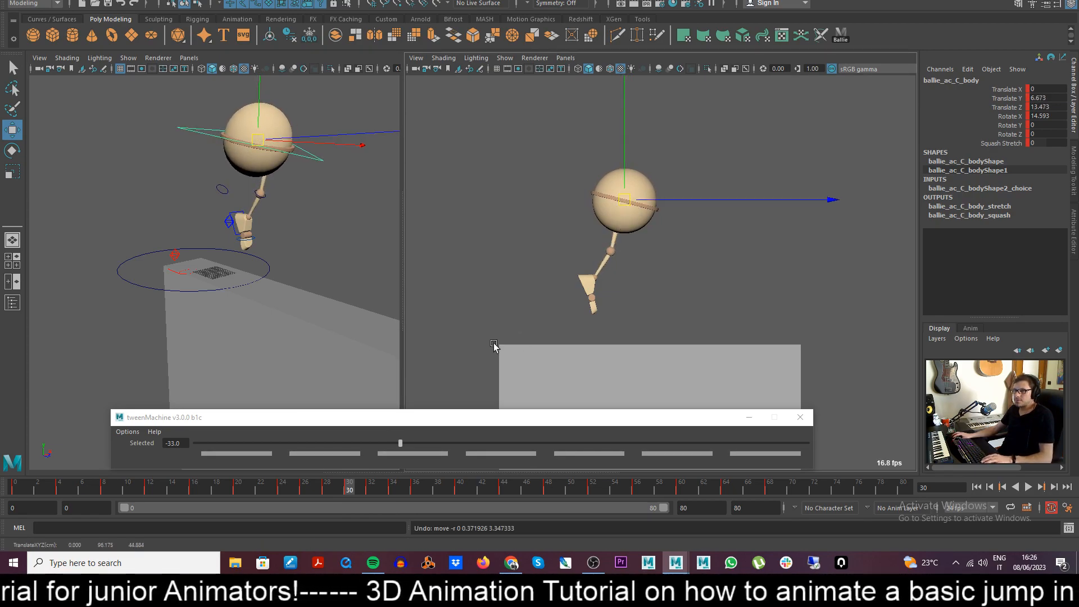
left_click(228, 225)
key("alt+v")
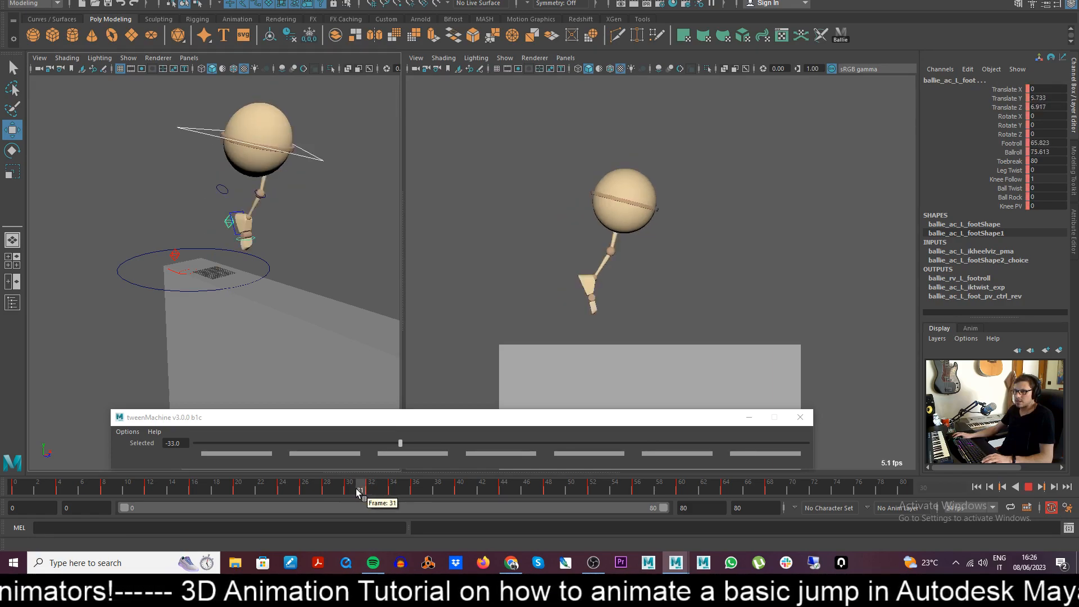
left_click(350, 488)
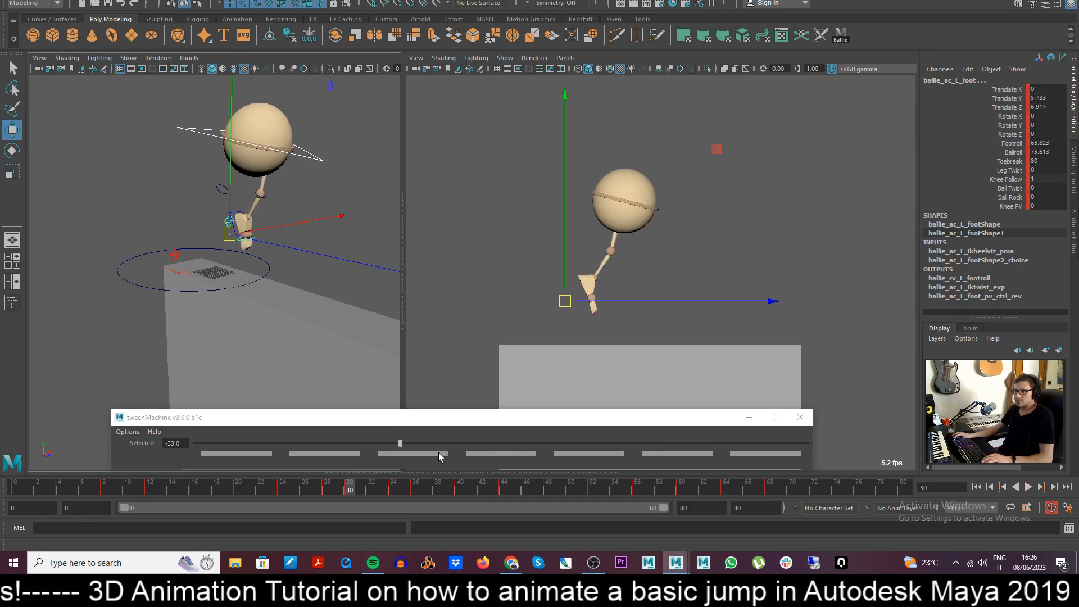
- Try breakdown weights of 33 and 60 on the body and left foot at frame 30, and move the pose vertically
left_click(572, 453)
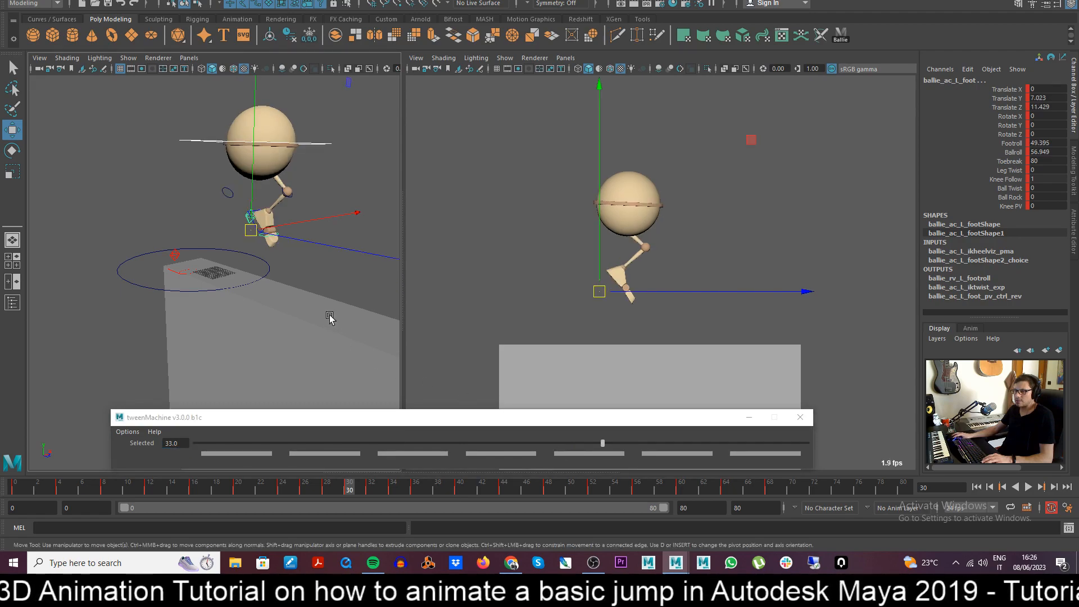
left_click(671, 454)
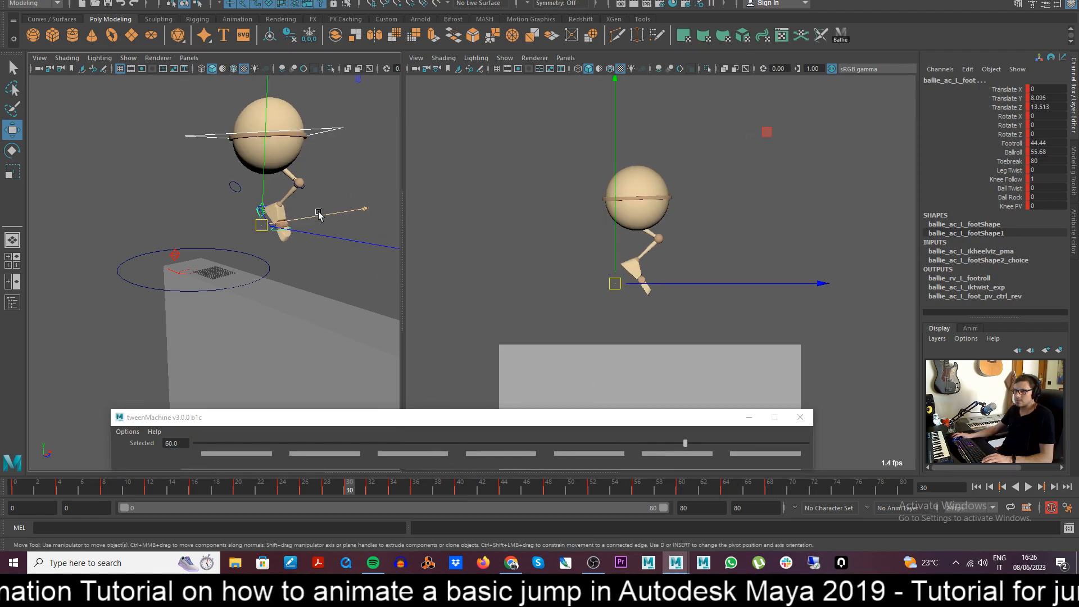
left_click_drag(616, 187, 617, 173)
left_click_drag(323, 488, 351, 493)
- Apply an even breakdown of 0 to the body and left foot at frame 30, and select only the left foot
left_click(467, 454)
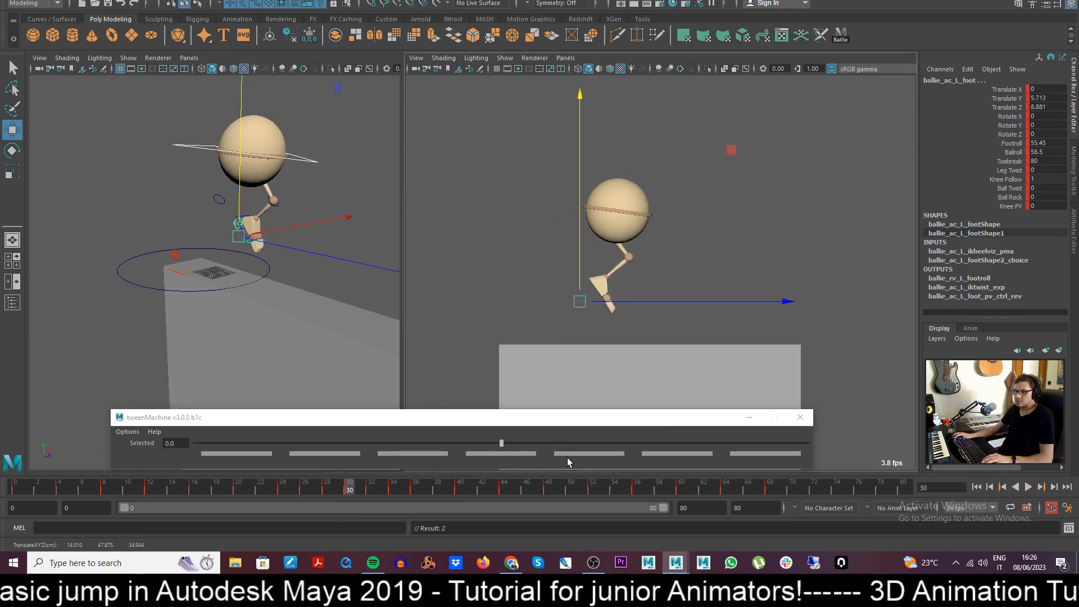
left_click(260, 232)
left_click(236, 228)
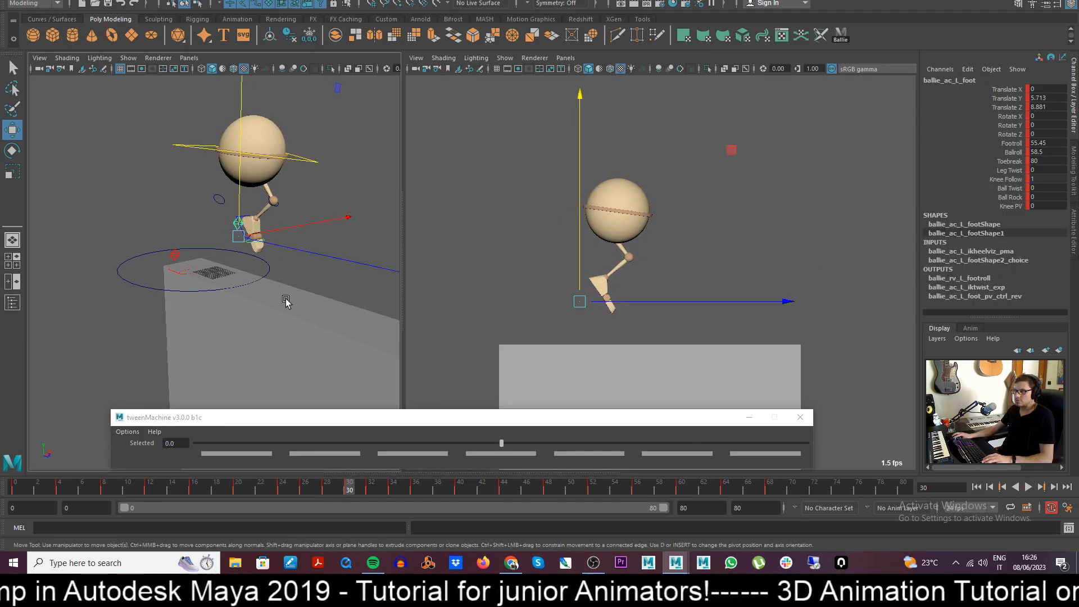
- At frame 30, move the left foot to Translate Y 5.936 and Z 7.542, with Footroll 65.95 and Ballroll 81.5
left_click_drag(616, 302, 569, 296)
key("e")
left_click(1004, 143)
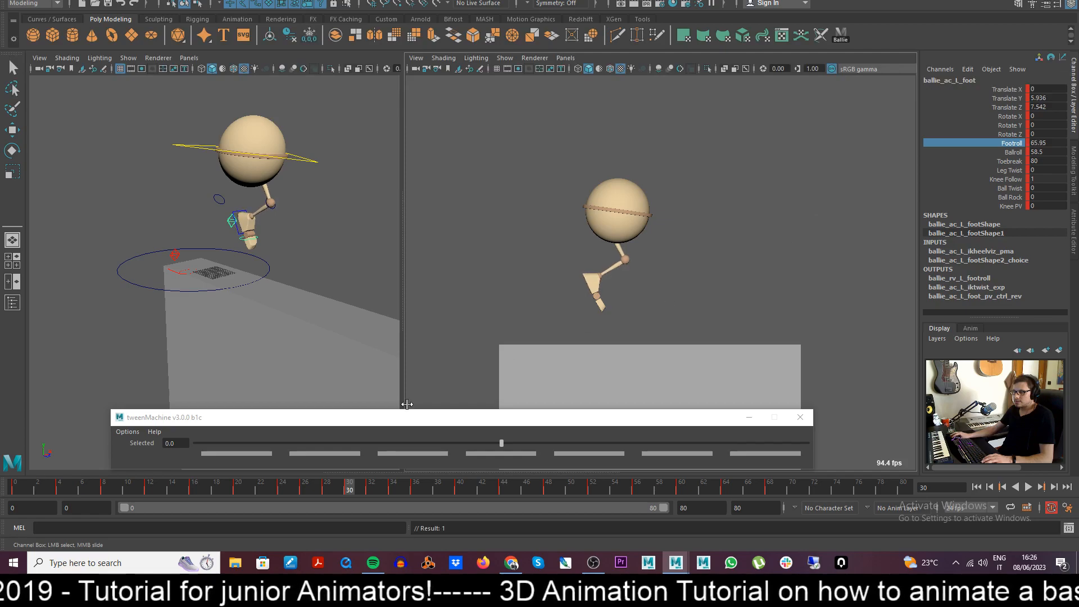
left_click_drag(284, 490, 355, 490)
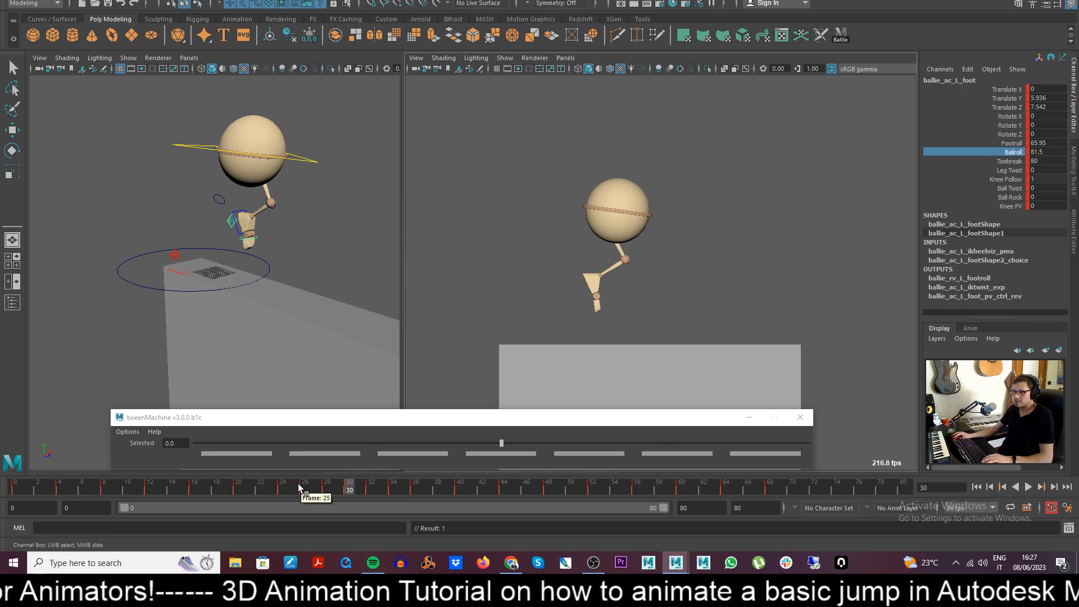
key("alt+v")
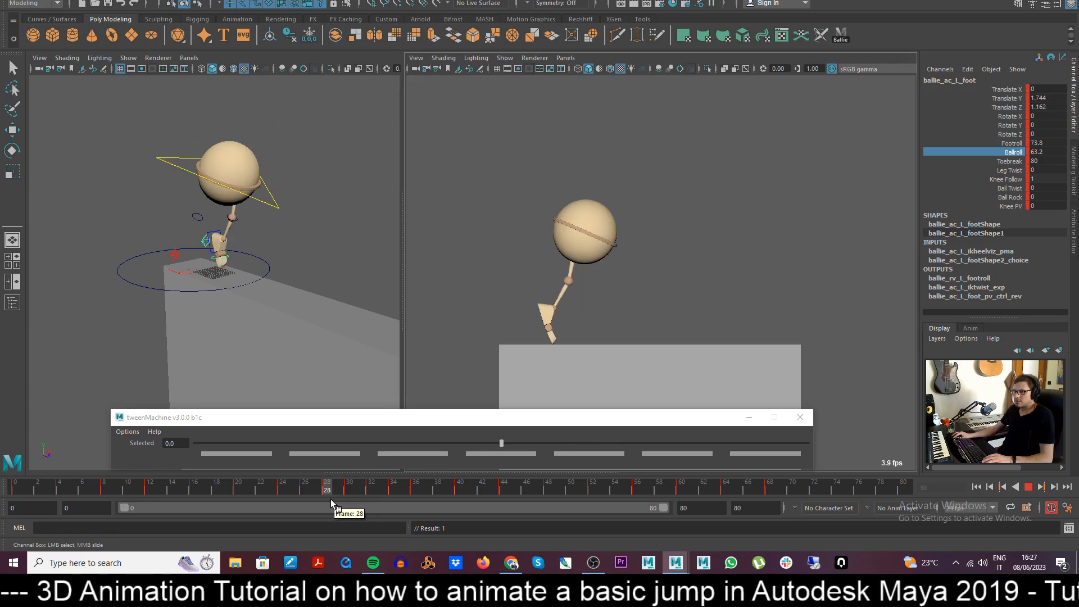
- At frame 28, shift the body slightly forward to Translate Y 2.205 and Z 9.07, and scrub up to frame 30
left_click(274, 208)
key("w")
left_click_drag(626, 233, 591, 208)
left_click_drag(637, 234, 639, 233)
left_click_drag(597, 203, 592, 202)
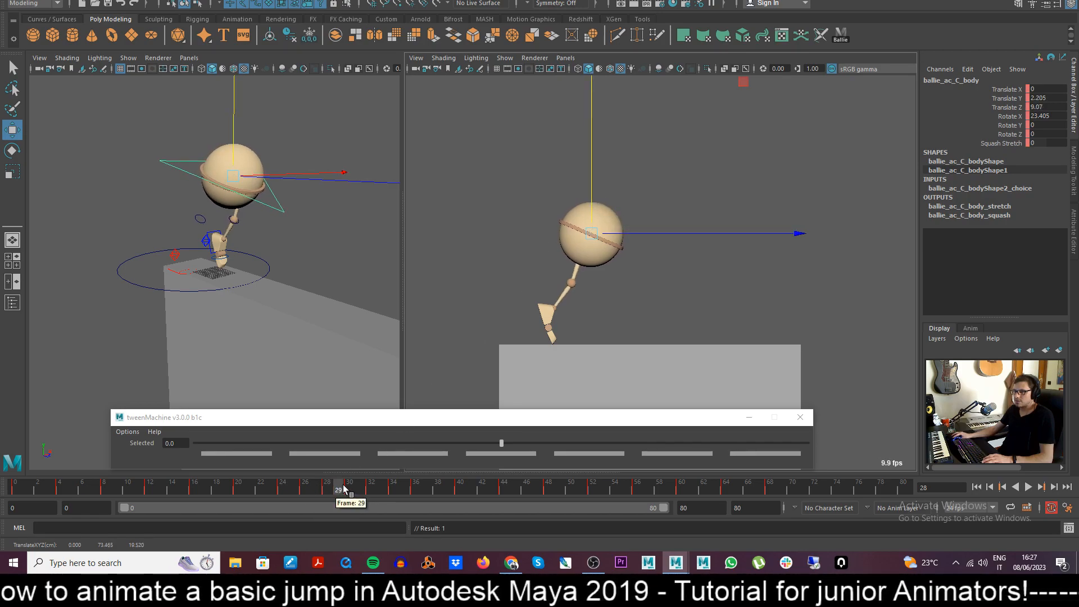
key("alt+v")
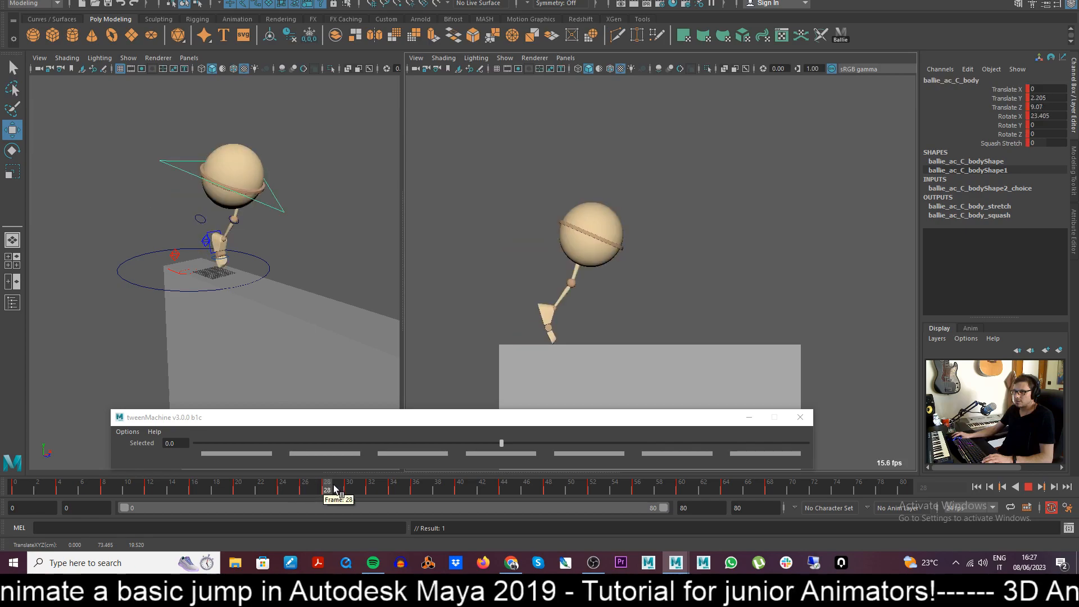
left_click_drag(333, 488, 350, 488)
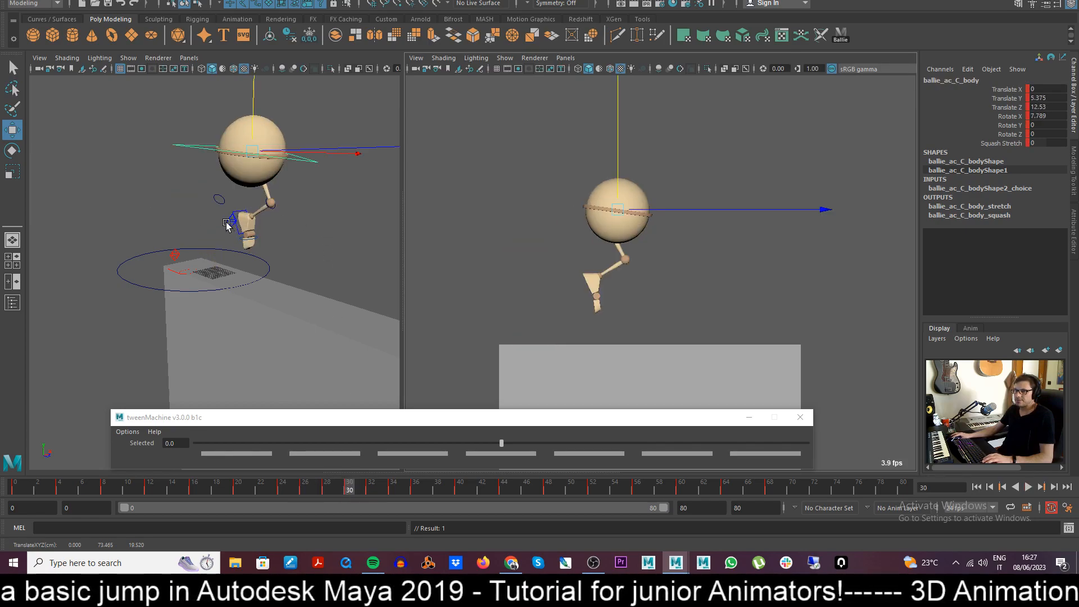
- At frame 30, raise the body and left foot together and nudge them forward, with the foot at Translate Y 7.275 and Z 8.138
left_click(230, 225)
left_click_drag(570, 196, 570, 181)
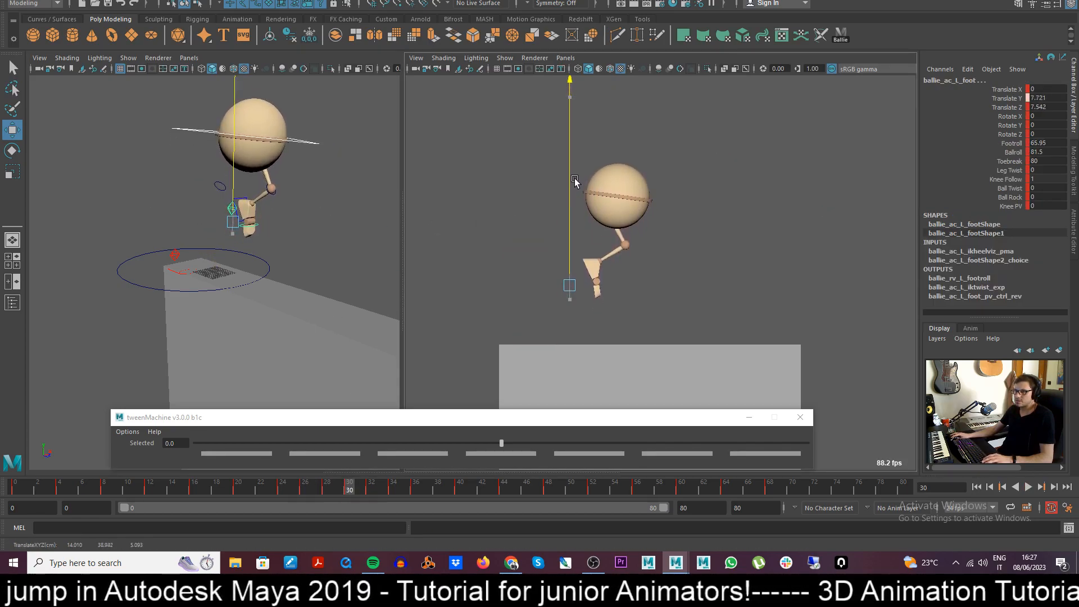
left_click_drag(645, 285, 653, 285)
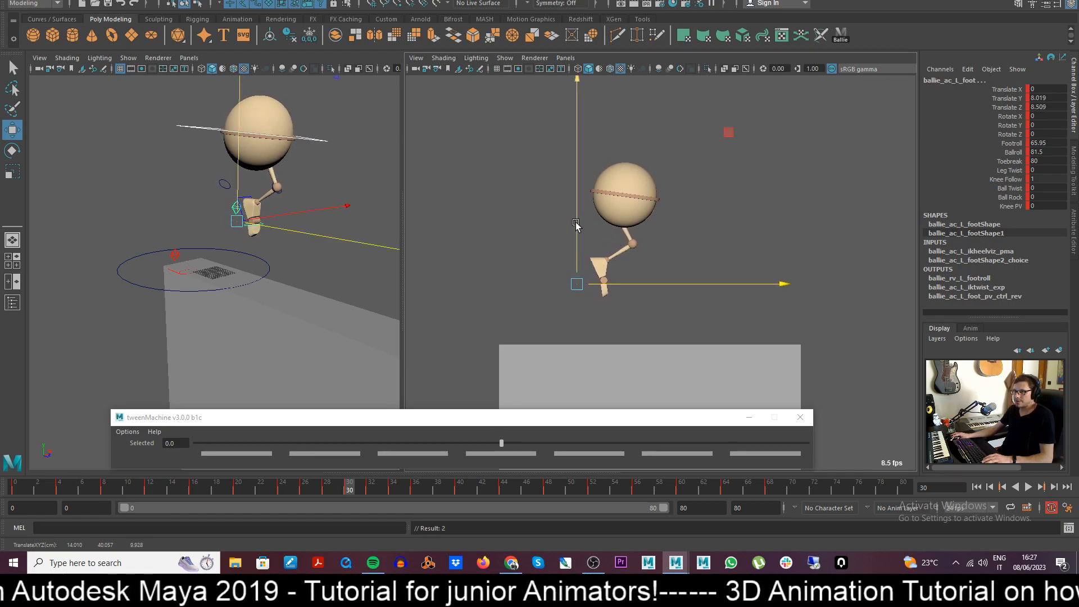
left_click_drag(577, 224, 577, 219)
left_click_drag(296, 488, 349, 493)
key("ctrl+z")
left_click_drag(578, 196, 584, 203)
left_click_drag(645, 293, 643, 291)
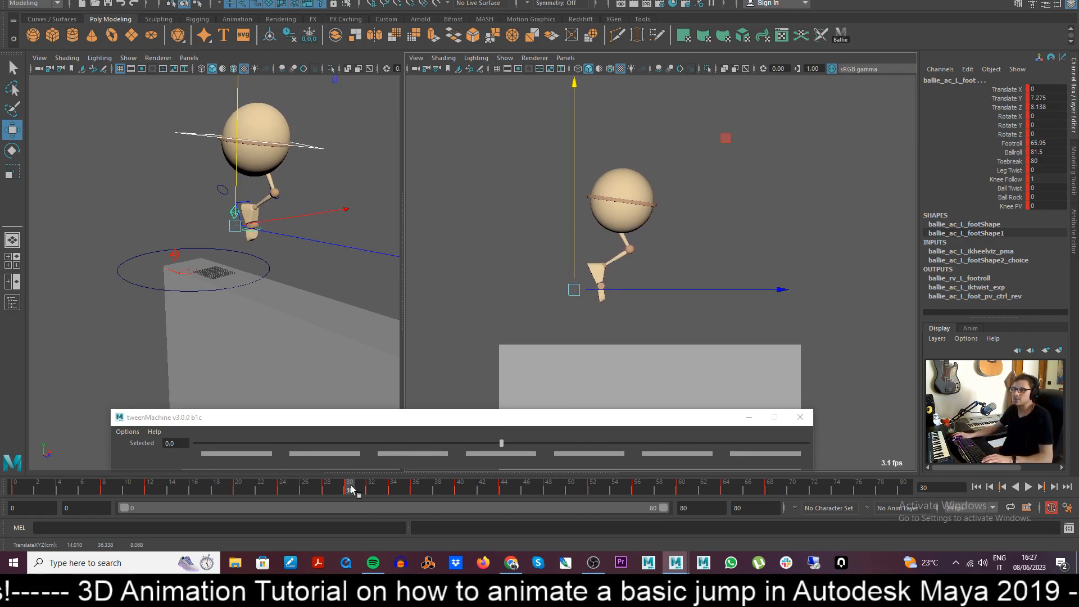
- At frame 30, shift the body and left foot forward and down, with the foot at Translate Y 6.903 and Z 9.03, and play back the jump
left_click(296, 488)
key("alt+v")
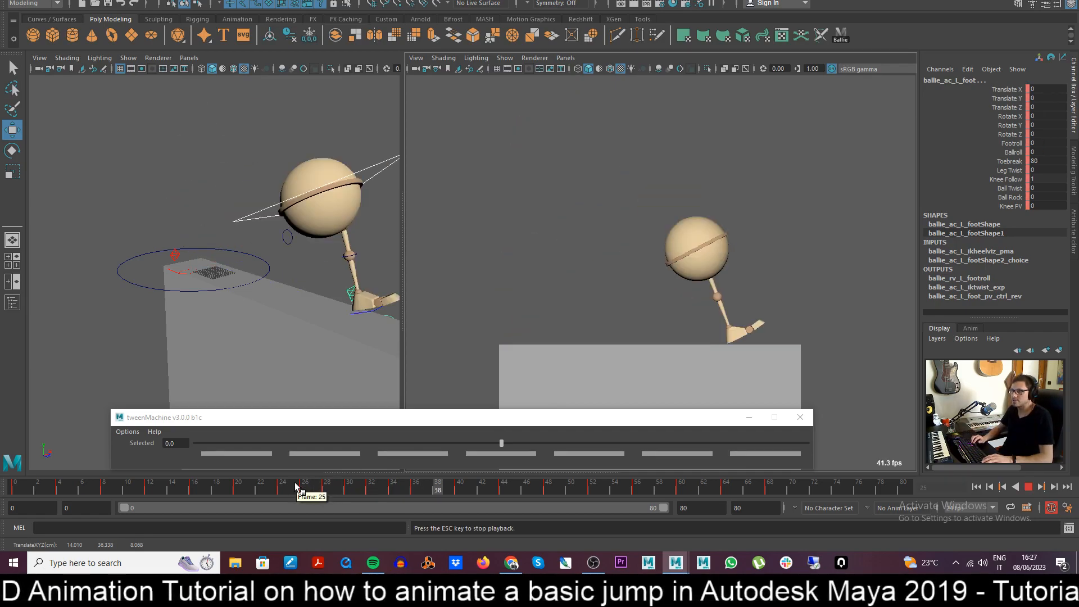
key("Escape")
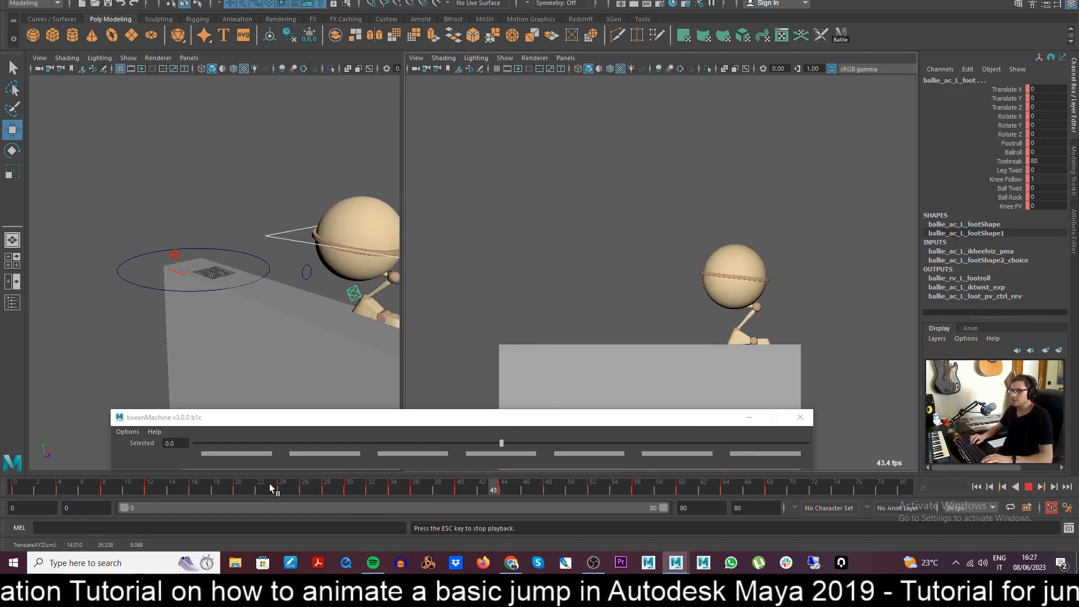
left_click(306, 490)
key("alt+v")
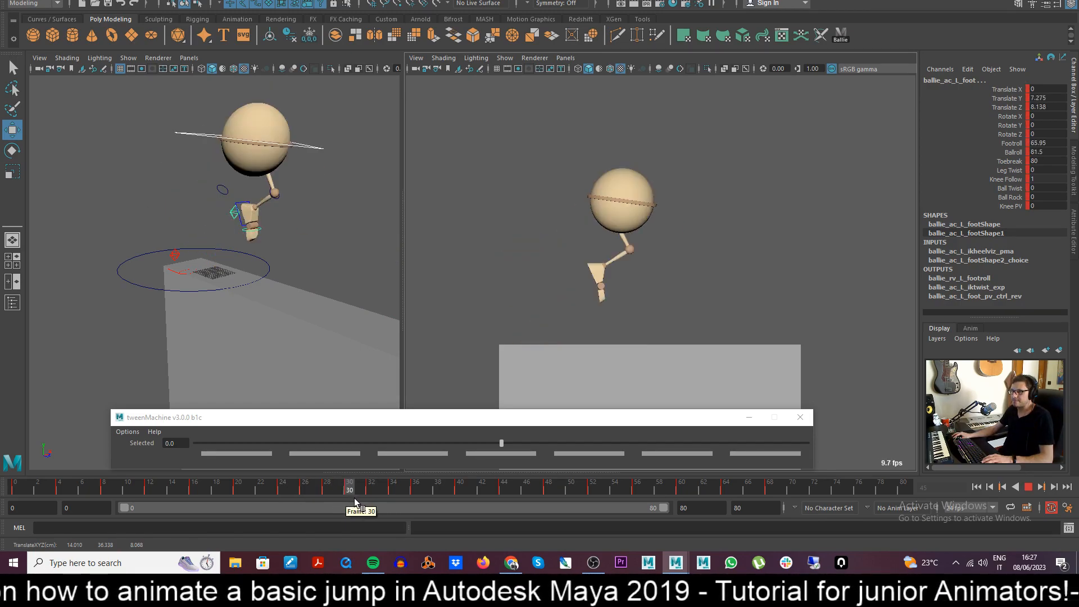
mouse_move(356, 499)
left_mouse_down()
mouse_move(336, 498)
mouse_move(349, 498)
left_mouse_up()
left_click_drag(676, 290, 680, 290)
left_click_drag(581, 237, 579, 240)
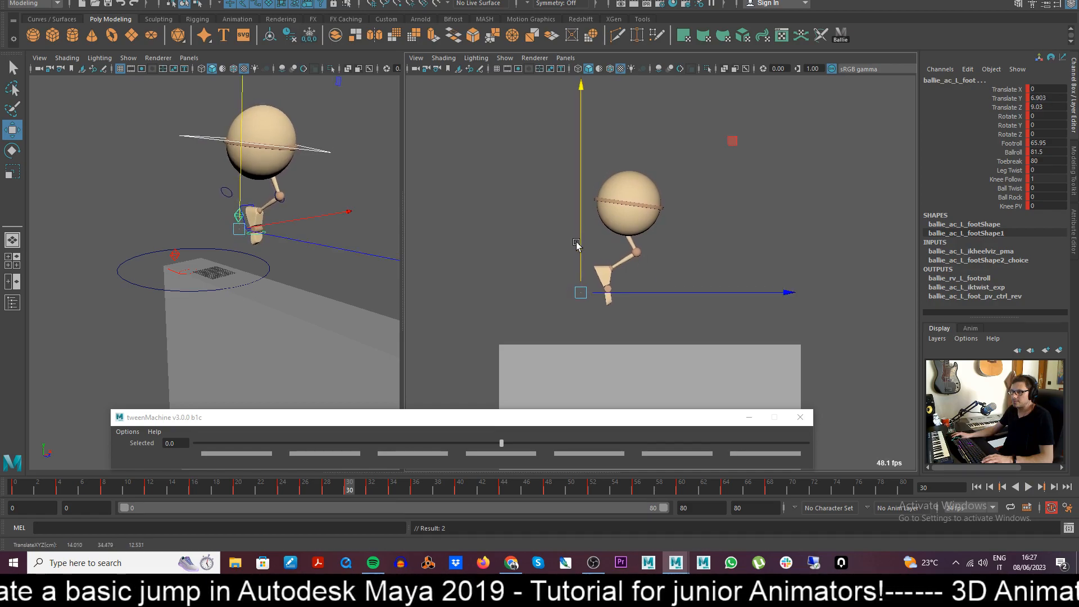
left_click(359, 490)
key("alt+v")
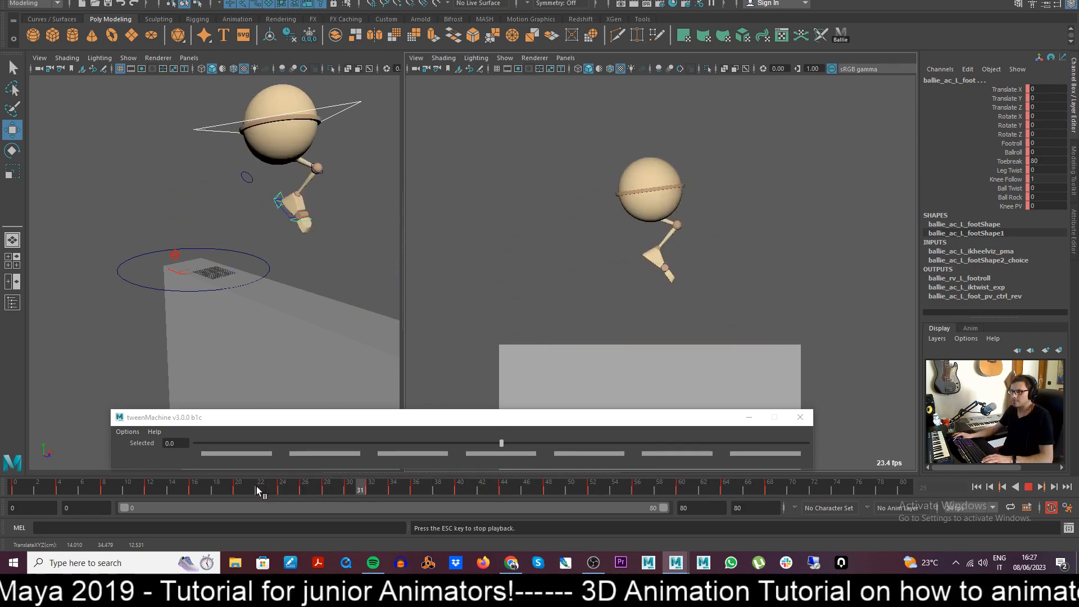
key("Escape")
- Select all the character's controls and apply a breakdown of 33 at frame 38, just after the landing contact
mouse_move(340, 499)
left_mouse_down()
mouse_move(459, 494)
mouse_move(413, 493)
left_mouse_up()
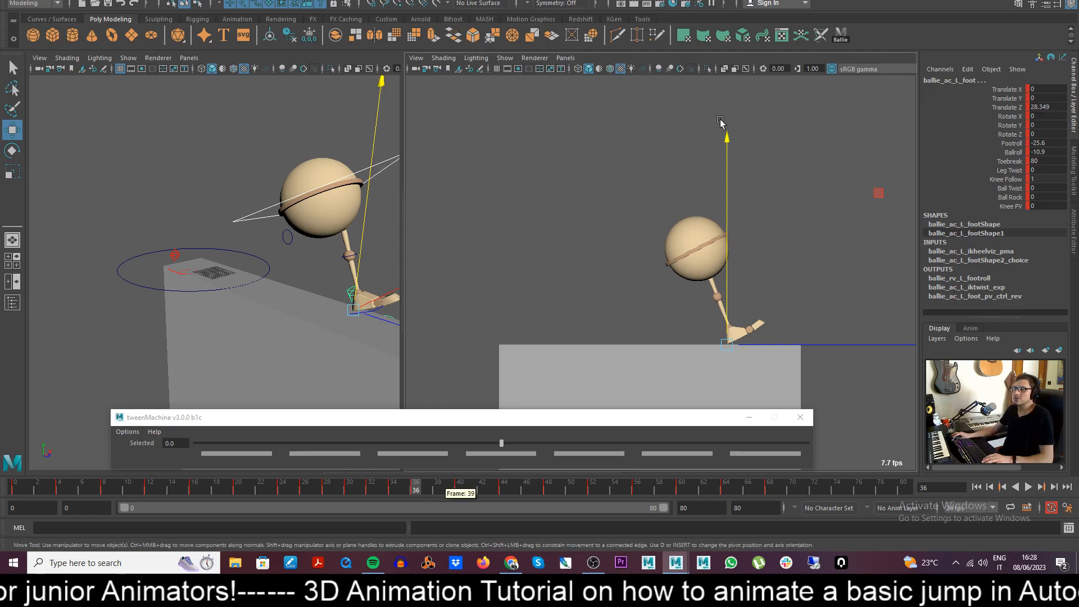
left_click(842, 36)
mouse_move(431, 487)
left_mouse_down()
mouse_move(504, 496)
mouse_move(416, 491)
mouse_move(433, 493)
left_mouse_up()
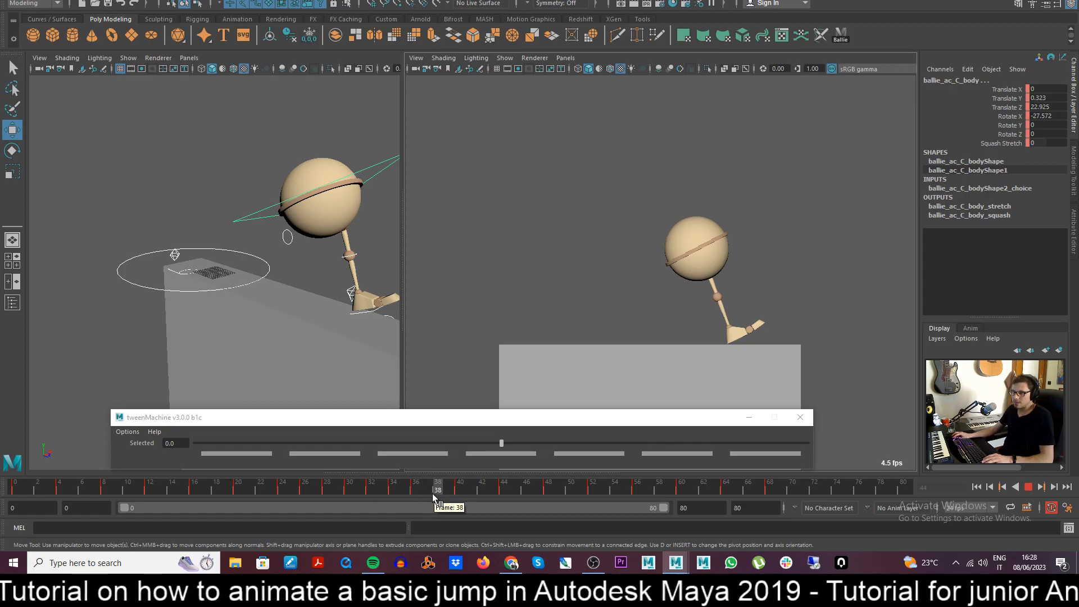
left_click(612, 454)
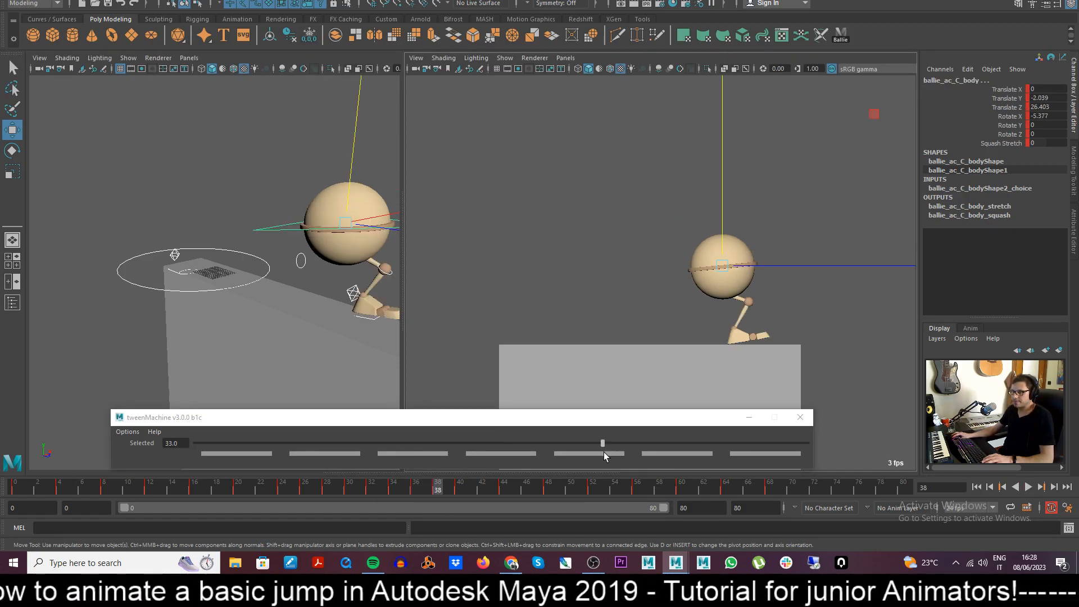
mouse_move(429, 492)
left_mouse_down()
mouse_move(463, 497)
mouse_move(434, 493)
left_mouse_up()
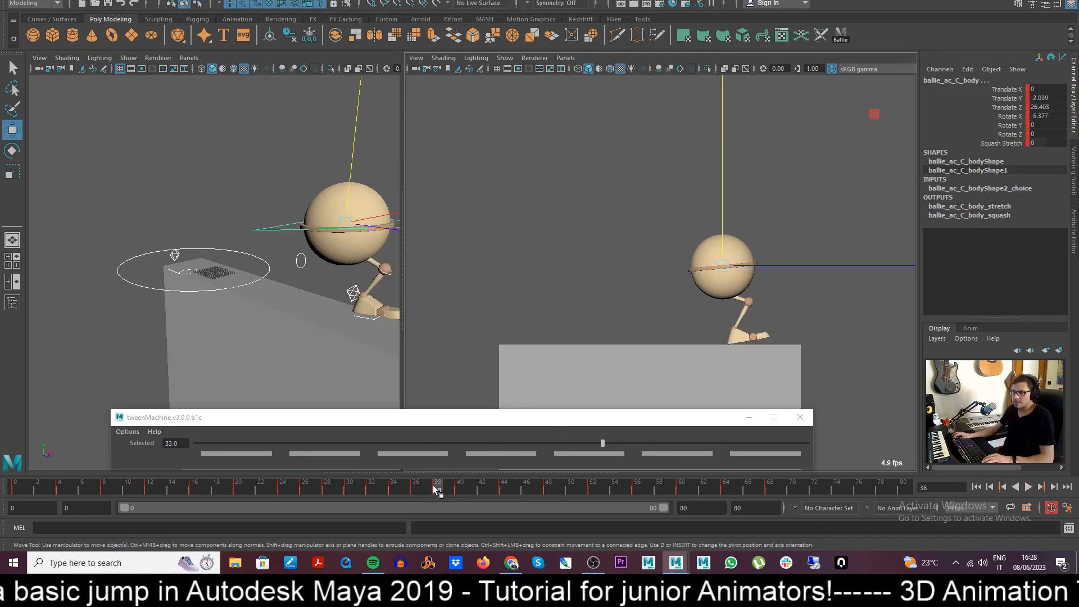
- At frame 38, rotate the body to Rotate X -17.998 and move it back and down to Translate Y -2.337 and Z 26.031
key("e")
left_click_drag(869, 124, 844, 94)
left_click_drag(841, 87, 827, 96)
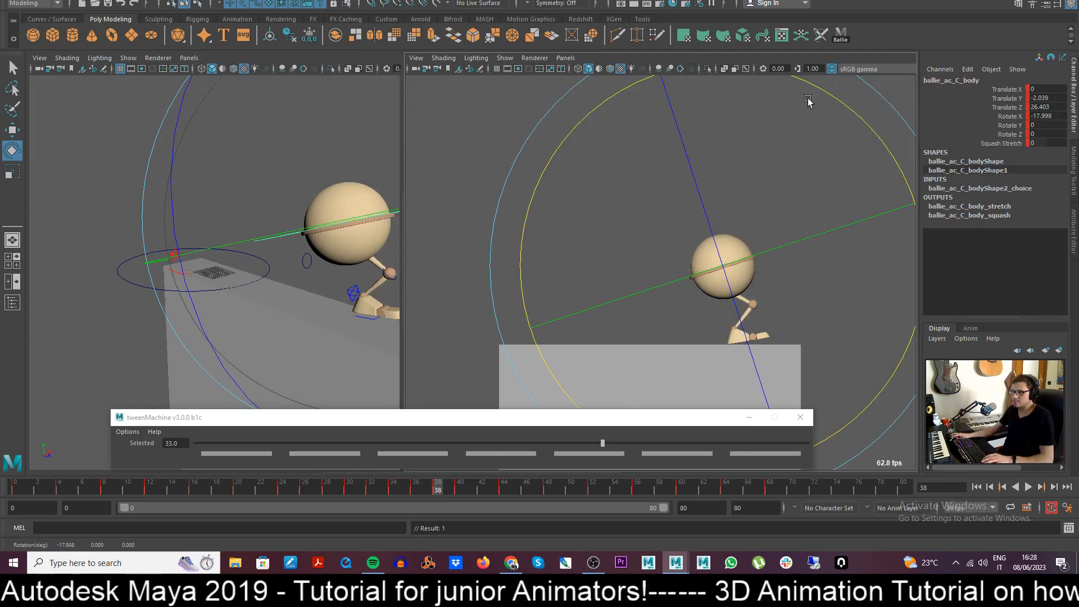
key("w")
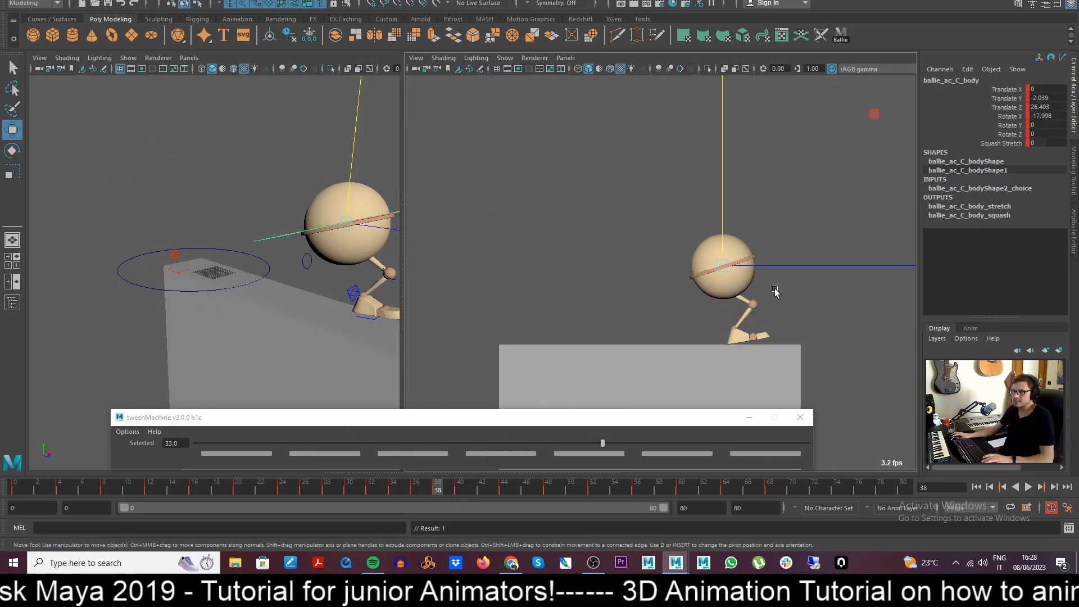
left_click_drag(766, 268, 765, 268)
key("alt+v")
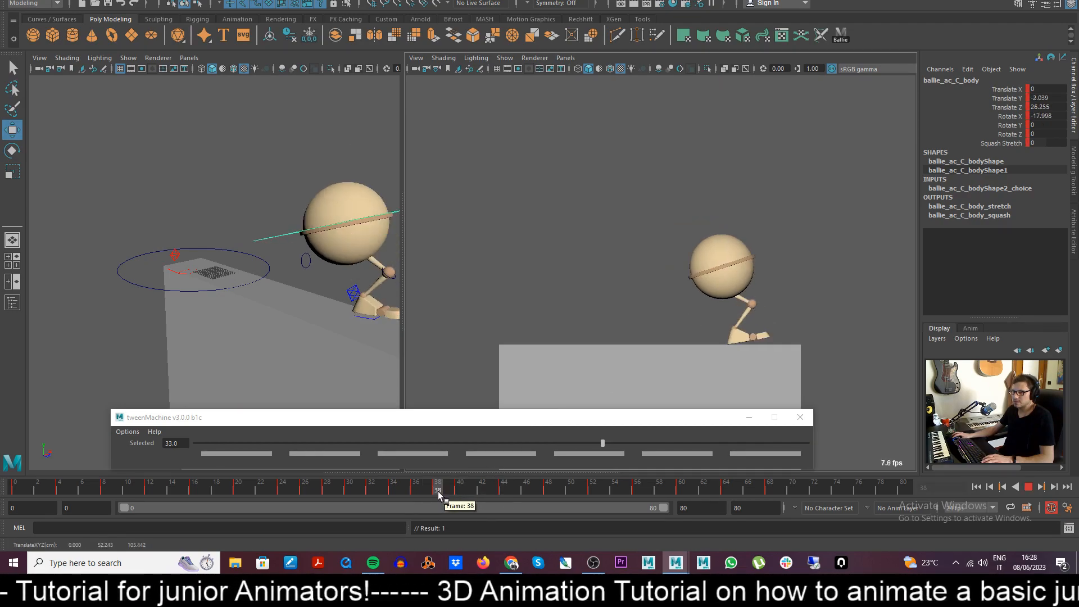
left_click(437, 488)
left_click_drag(719, 226, 768, 266)
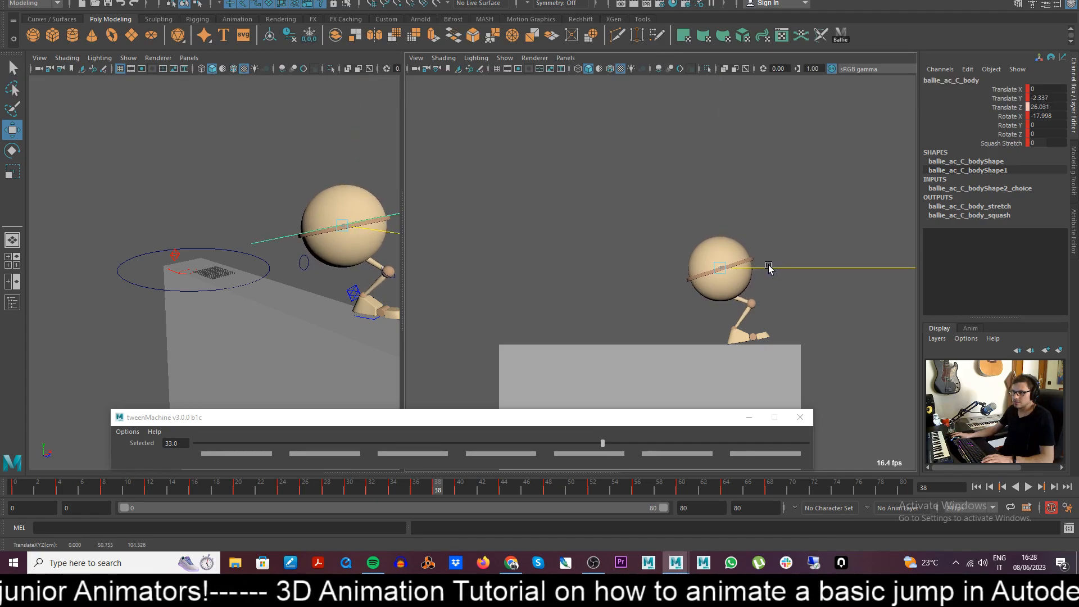
- At frame 38, set the left foot's Footroll to 0, lower its Ballroll to lift the toes, and play back the landing
left_click(355, 299)
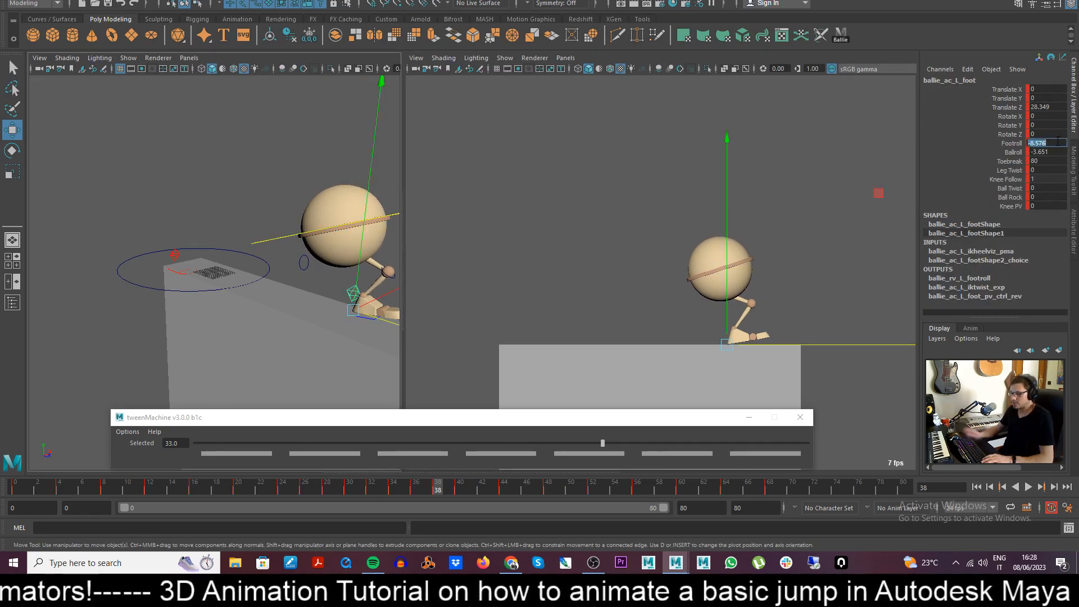
left_click(1013, 152)
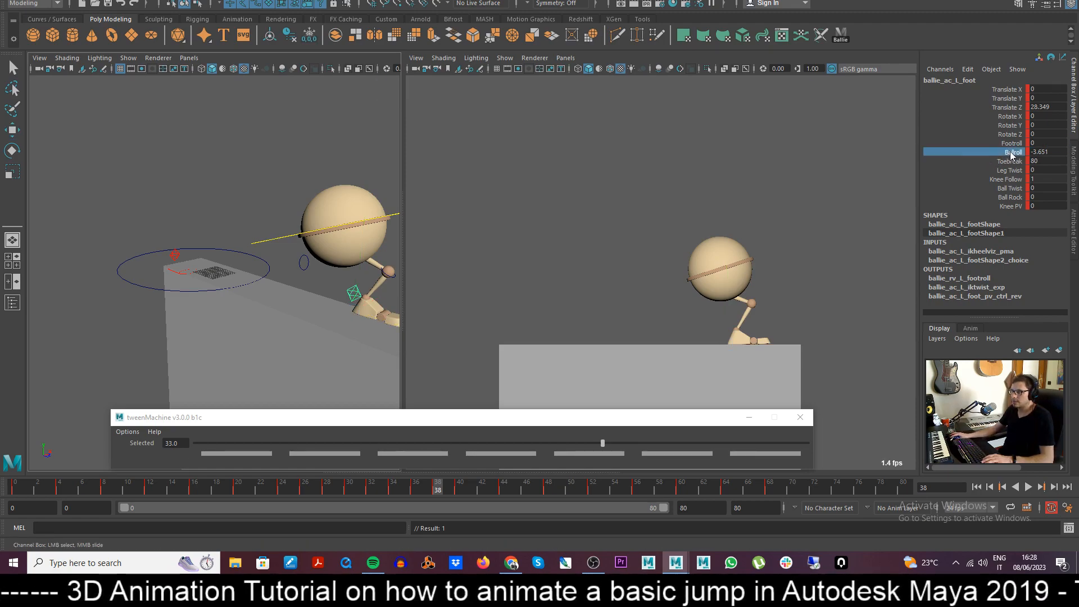
middle_click_drag(676, 221, 629, 225)
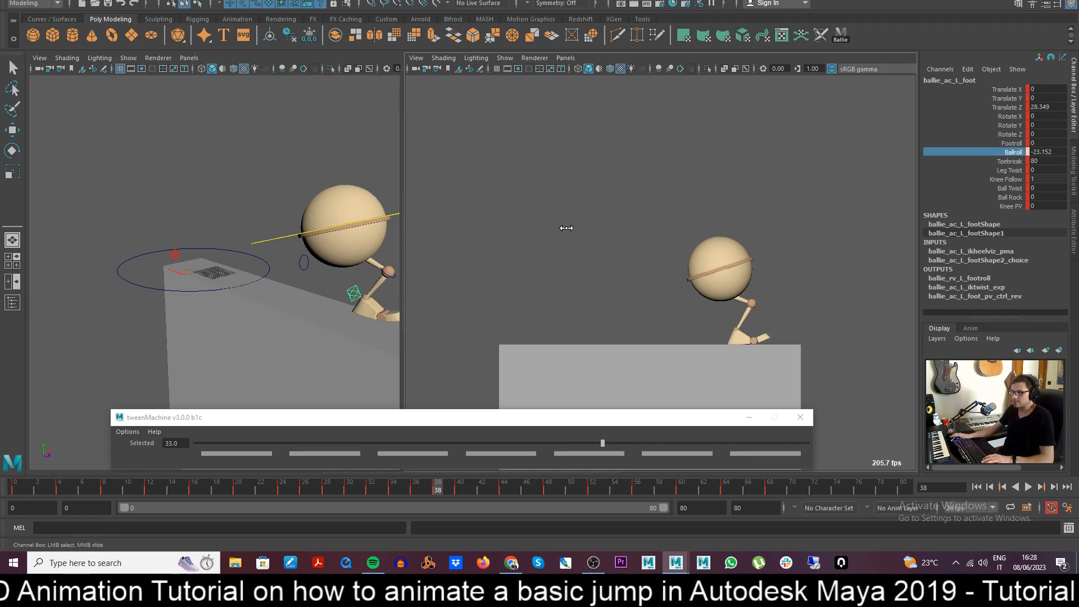
key("alt+v")
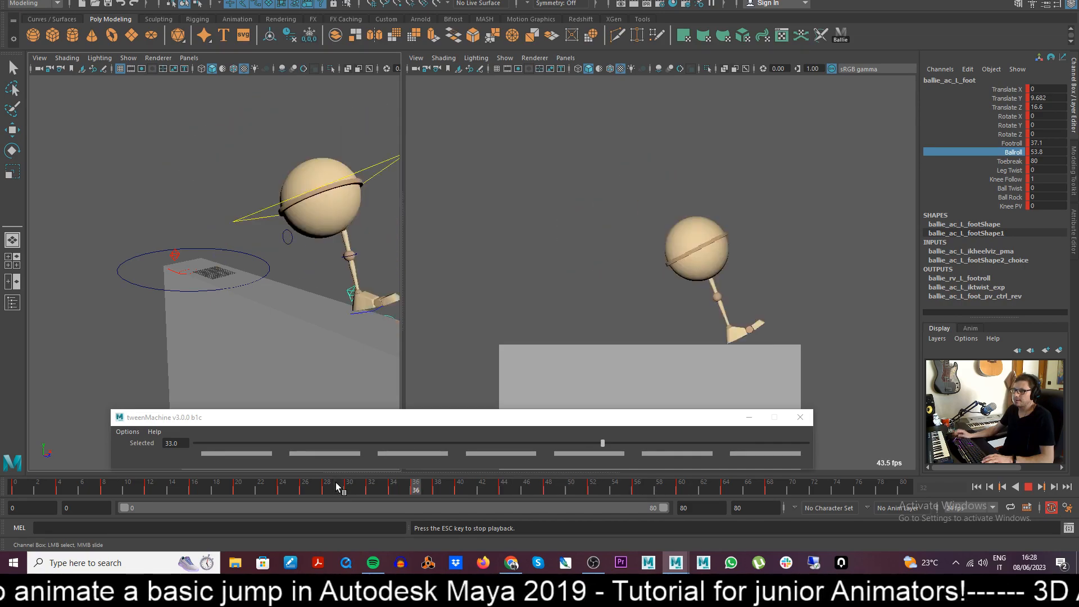
key("Escape")
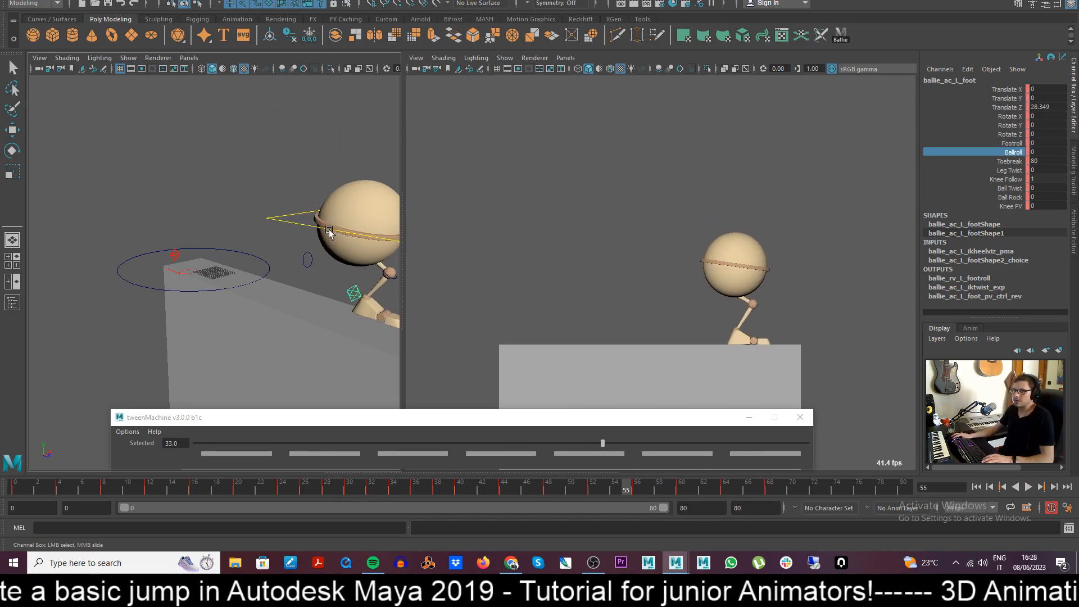
- At frame 44, move the body forward and slightly down to Translate Y -3.581 and Z 28.919
left_click(307, 227)
key("w")
left_click_drag(441, 492, 504, 493)
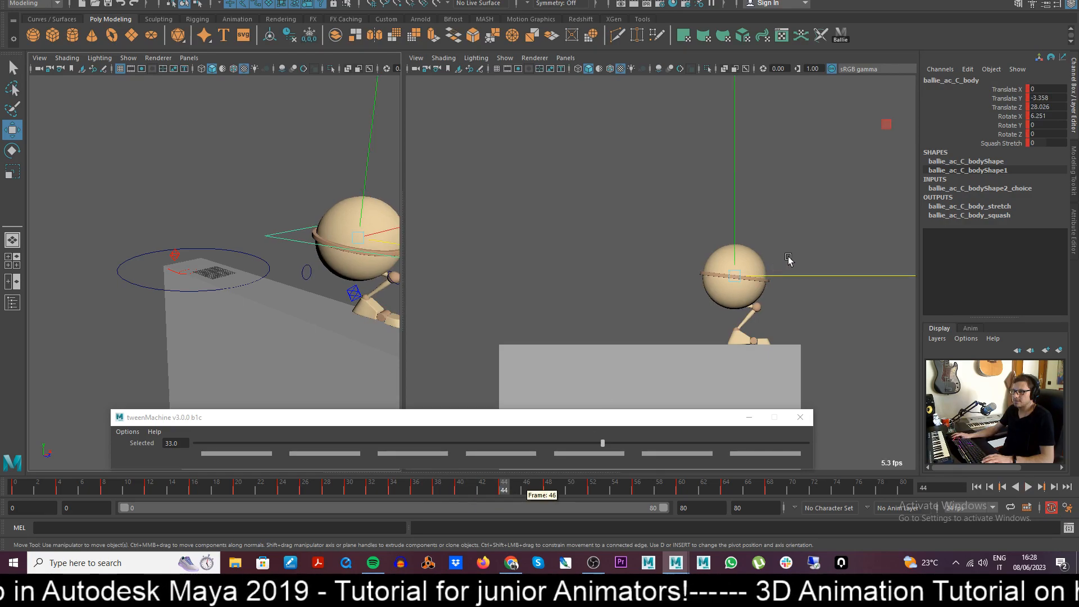
left_click_drag(789, 280, 793, 277)
left_click_drag(740, 240, 740, 242)
left_click_drag(783, 276, 786, 278)
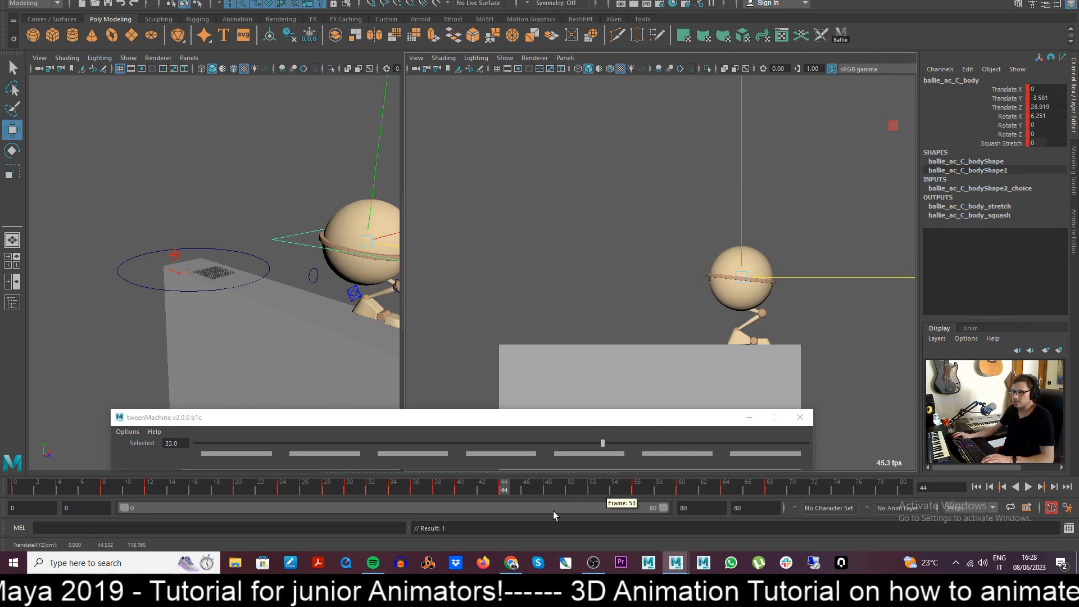
- Adjust the body to Translate Y -3.074 and Z 29.589 at frame 48, shift it along Z at frame 52, and play back the jump
left_click_drag(448, 487, 551, 495)
left_click_drag(808, 274, 745, 238)
key("alt+v")
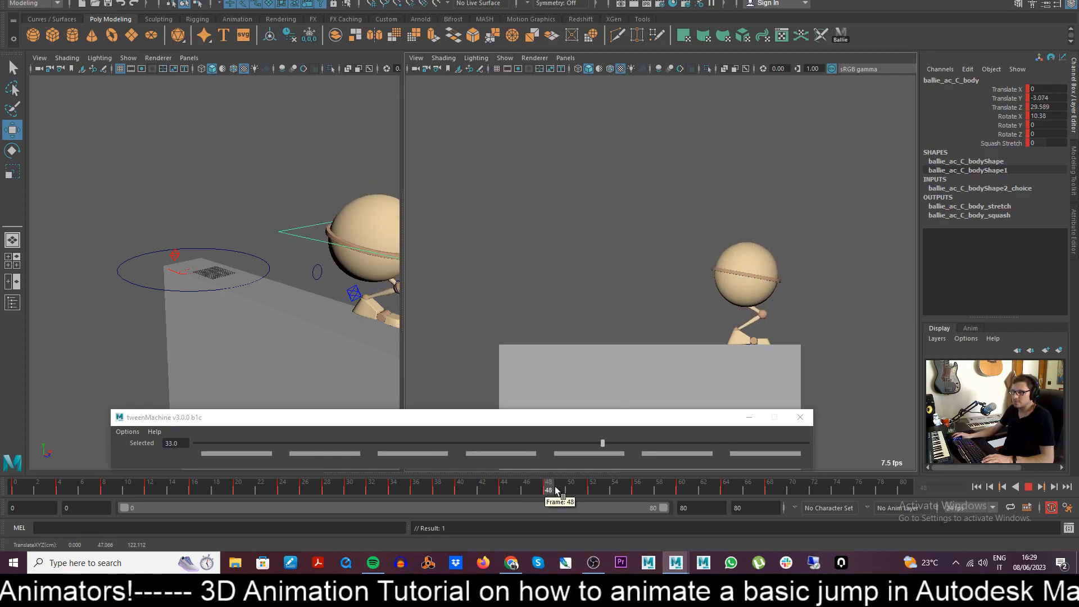
left_click(594, 491)
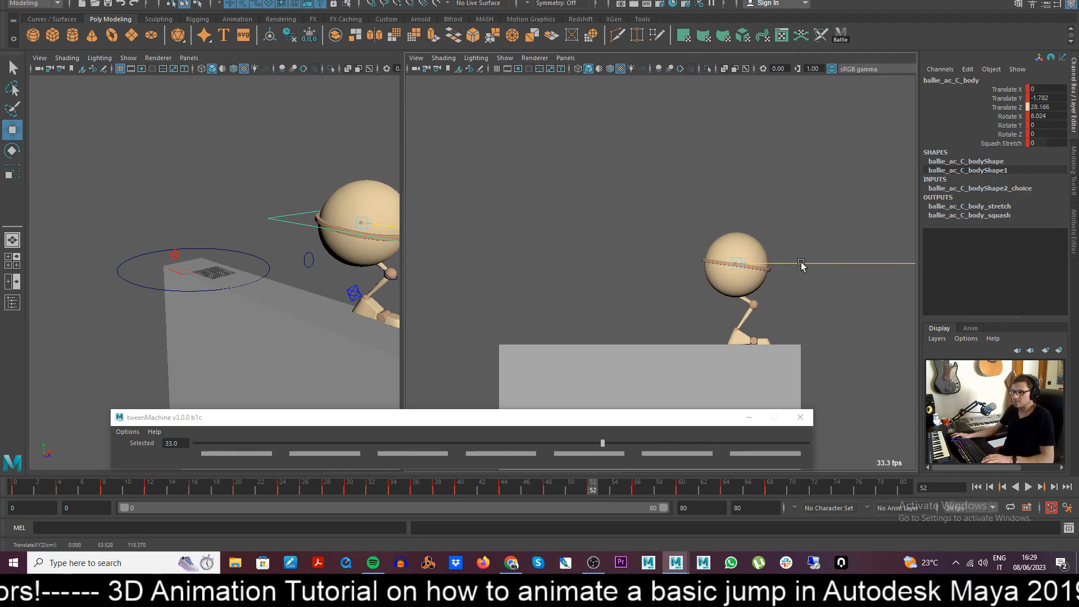
key("alt+v")
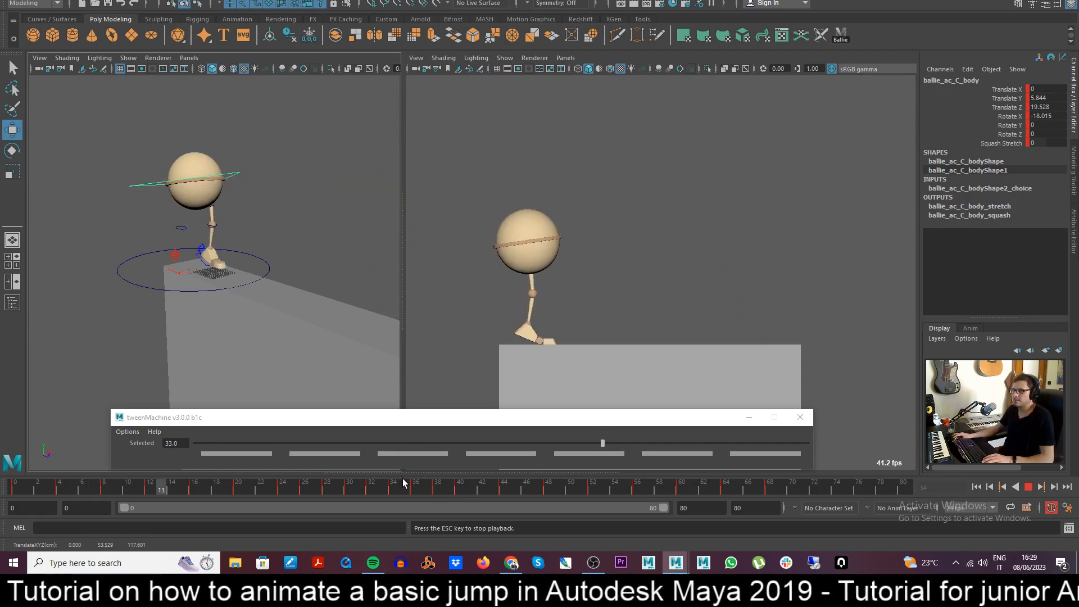
key("Escape")
- Move all controls' keys from frame 44 onward two frames earlier, select the key range from frame 46, and clear the control selection
left_click(433, 489)
left_click_drag(434, 492, 502, 494)
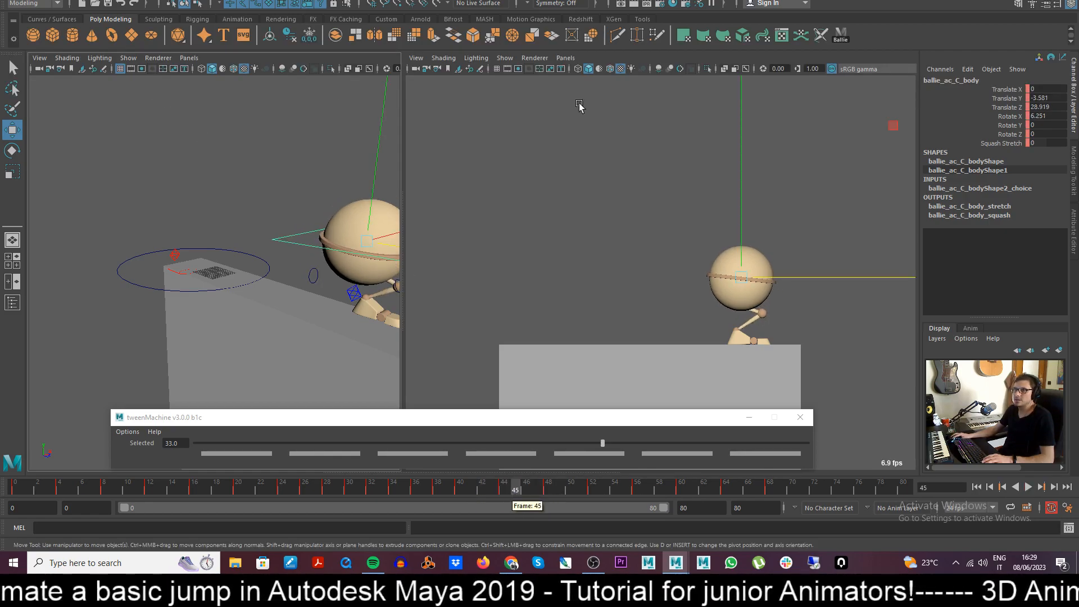
left_click(840, 37)
left_click_drag(781, 492, 502, 490, "shift")
left_click_drag(645, 490, 621, 492)
left_click_drag(421, 486, 528, 499)
left_click_drag(766, 487, 538, 490, "shift")
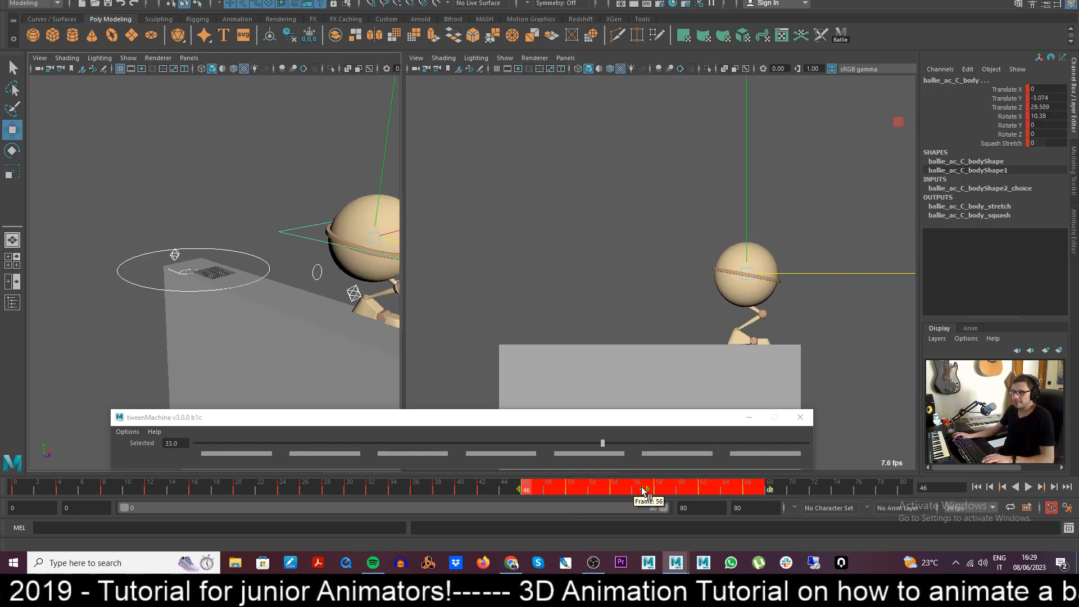
left_click(431, 493)
left_click(518, 302)
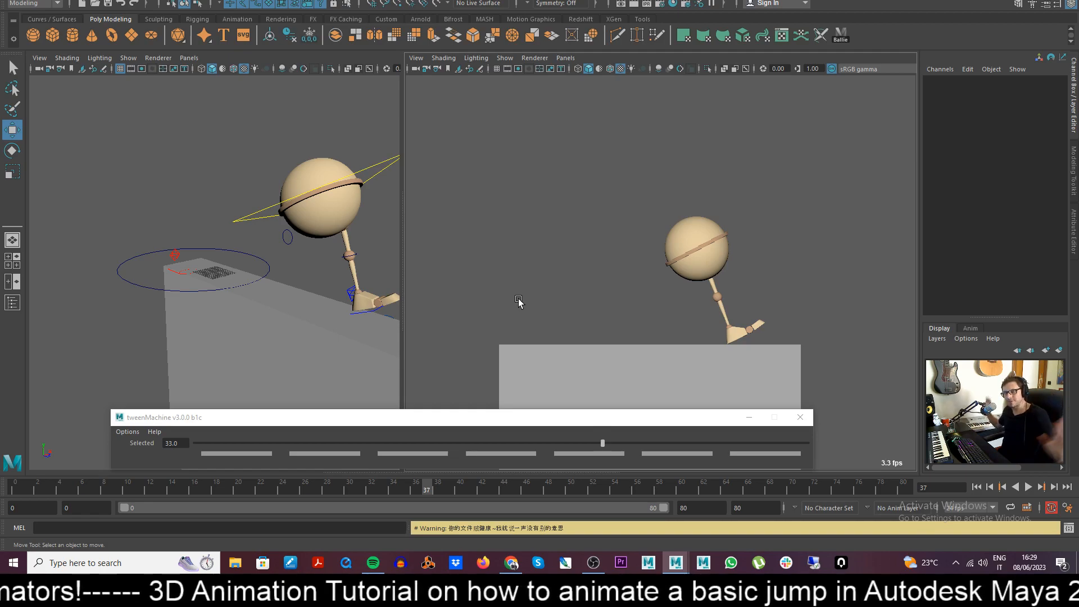
- Review the landing, move the body forward to Translate Z 29.282 at frame 48, and play back the jump
left_click(845, 37)
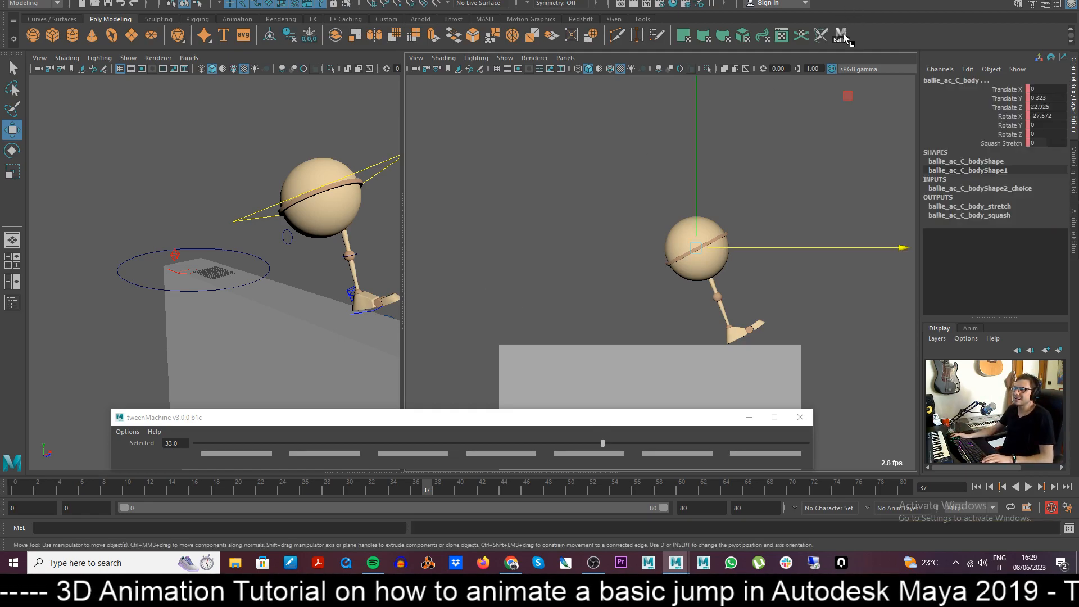
key("alt+v")
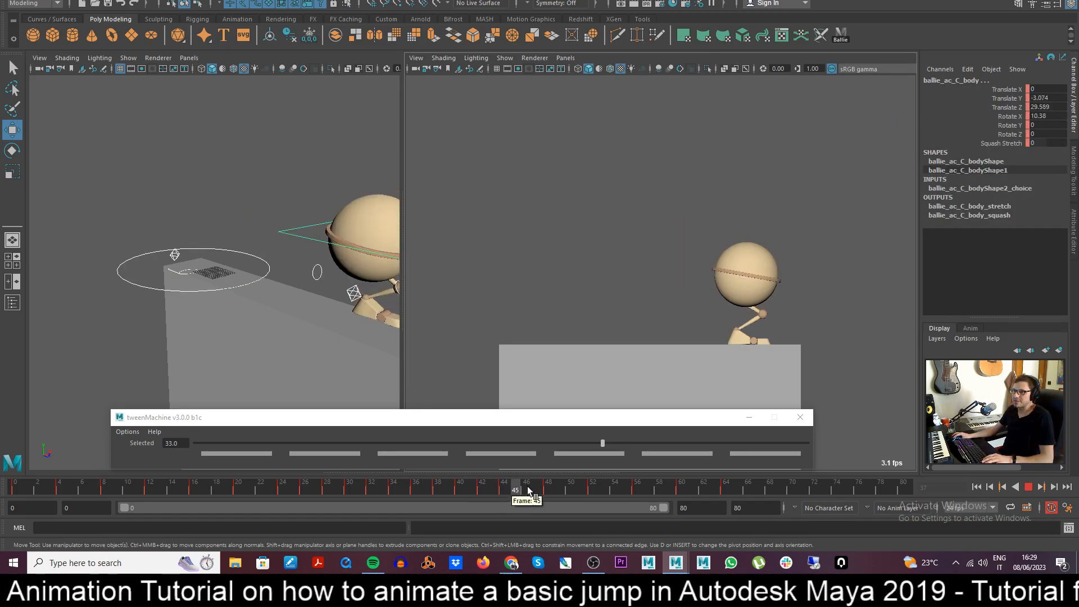
left_click_drag(518, 493, 550, 493)
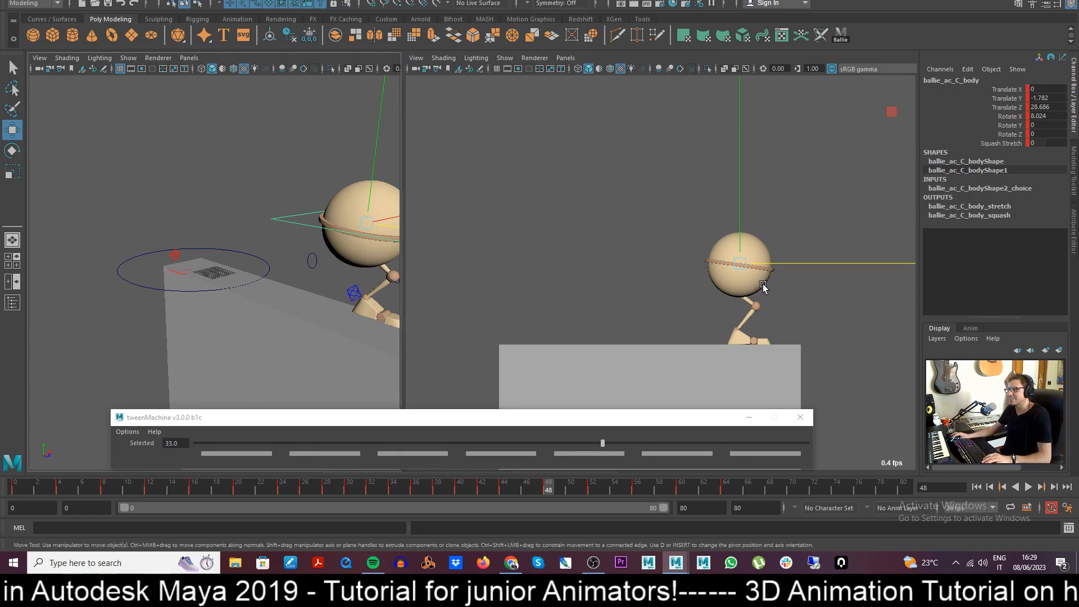
left_click_drag(787, 268, 792, 267)
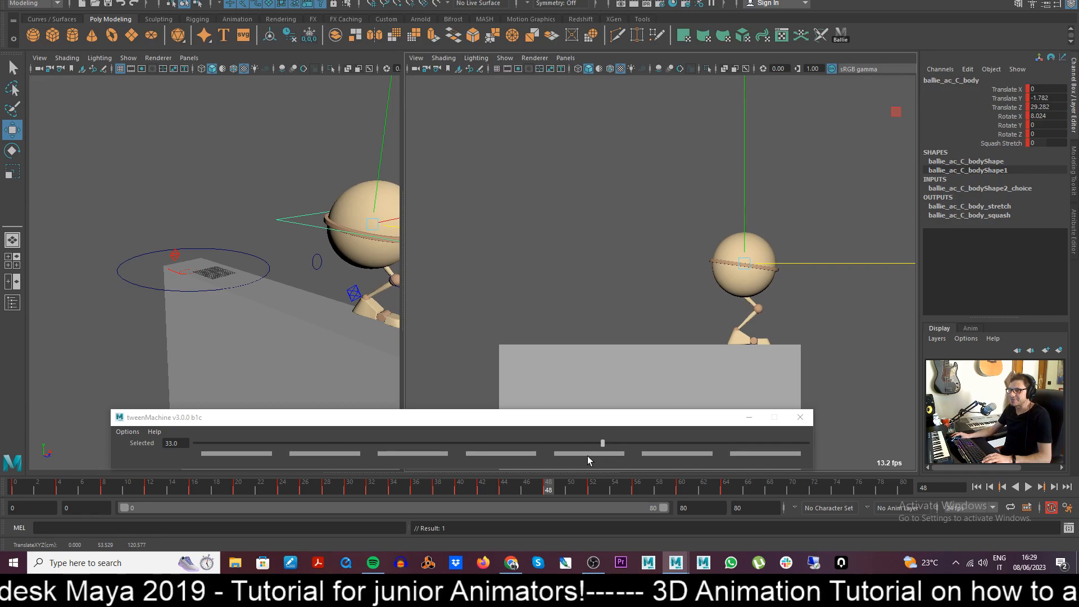
key("alt+v")
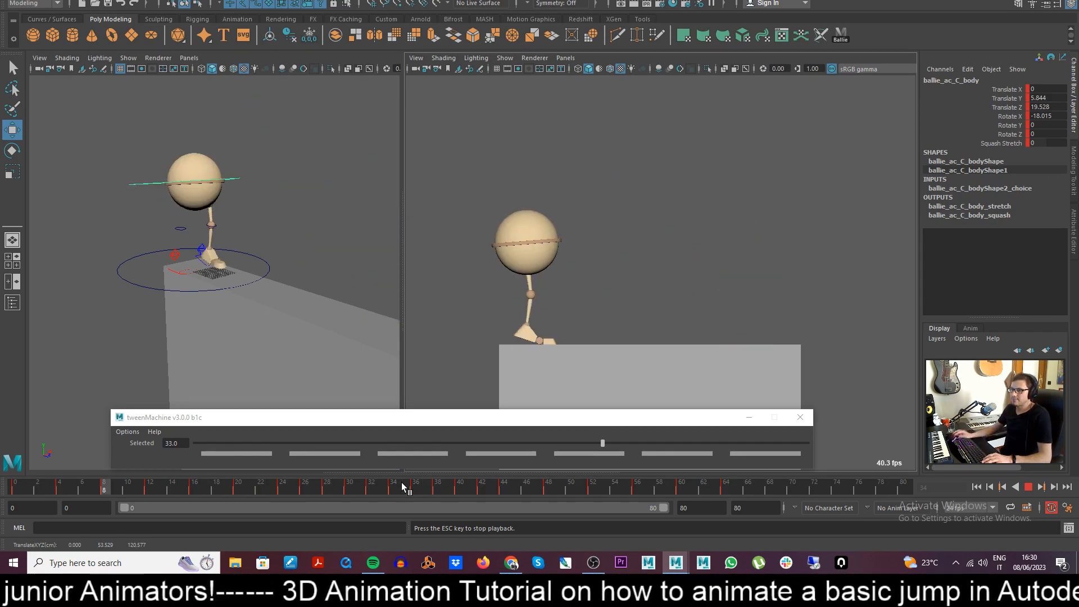
key("Escape")
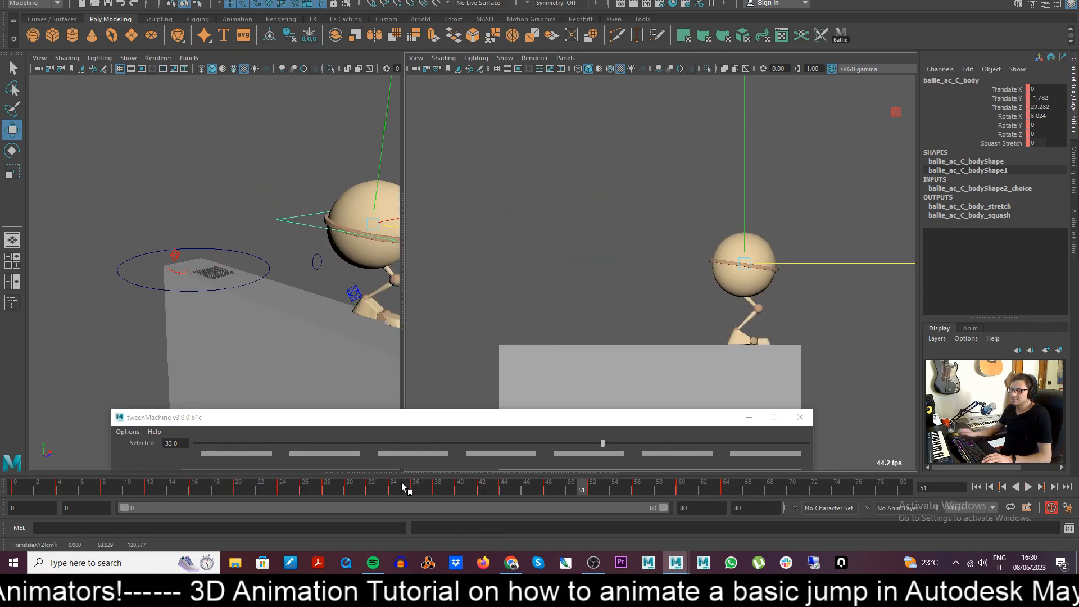
- At frame 46, apply a -60 tweenMachine breakdown to all controls and play back the landing settle
mouse_move(487, 489)
left_mouse_down()
mouse_move(552, 496)
mouse_move(482, 488)
mouse_move(549, 496)
mouse_move(526, 495)
left_mouse_up()
left_click(839, 39)
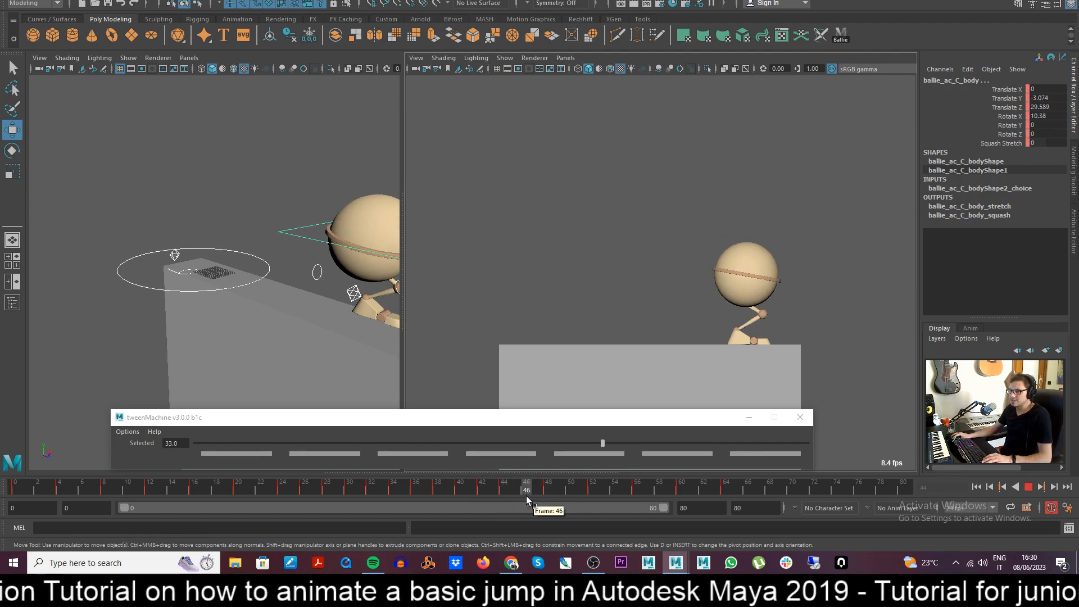
left_click(395, 453)
left_click(353, 453)
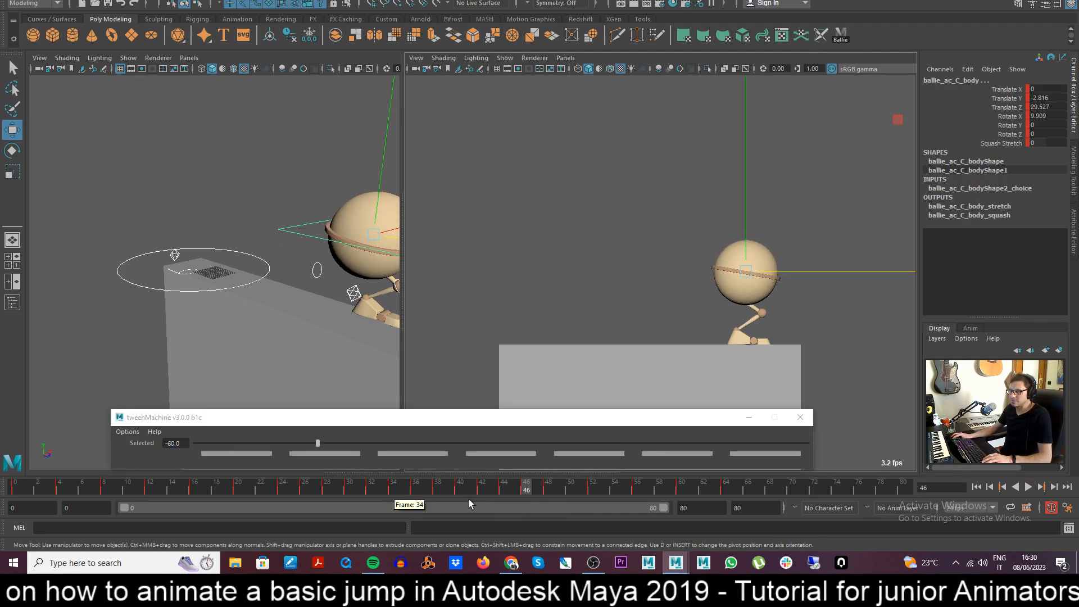
left_click(485, 489)
key("alt+v")
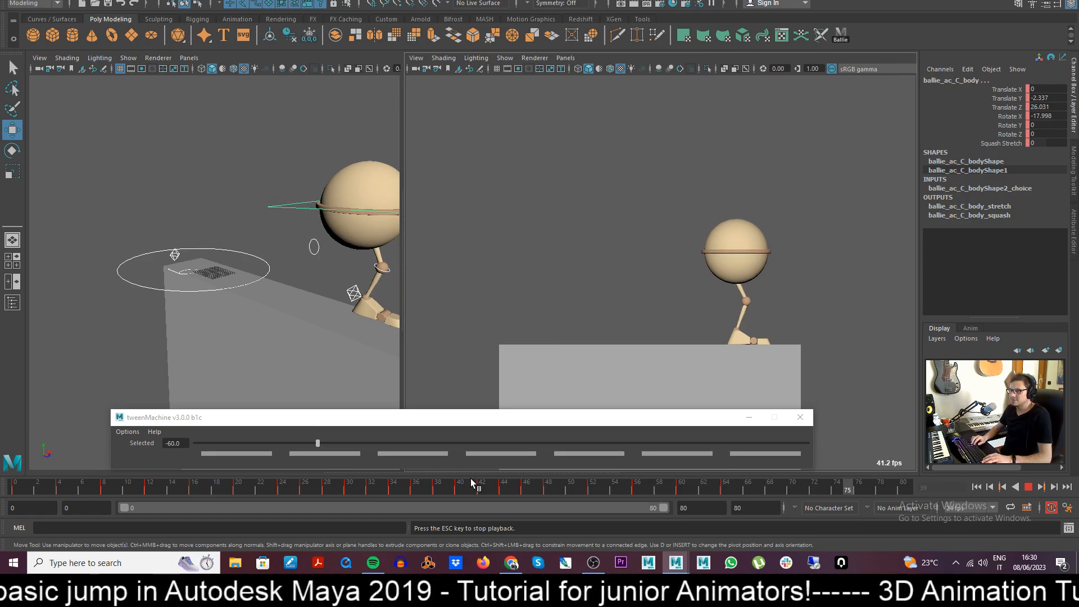
key("alt+v")
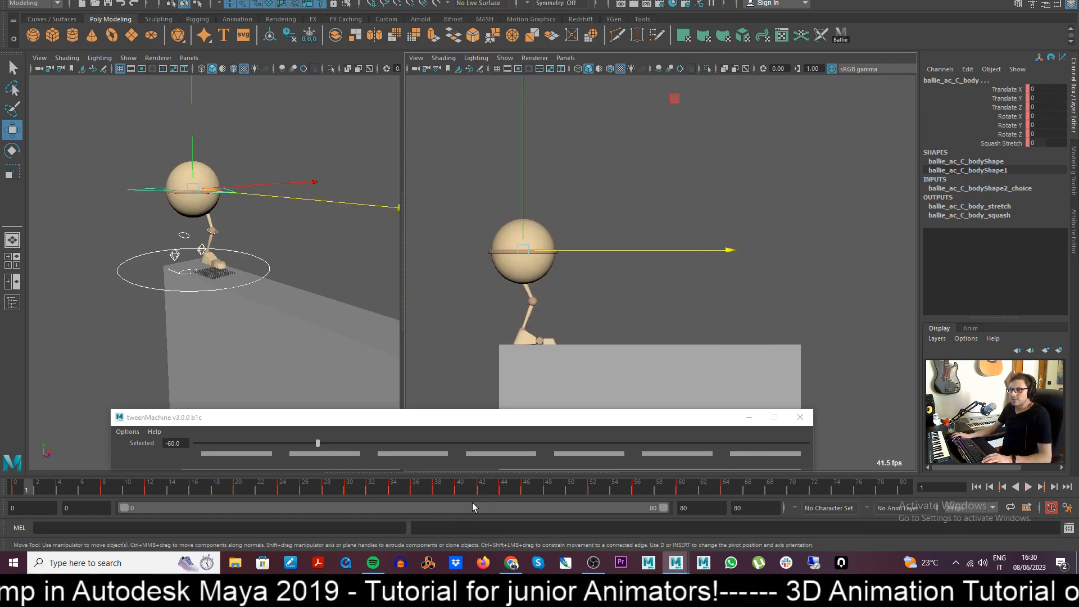
key("alt+v")
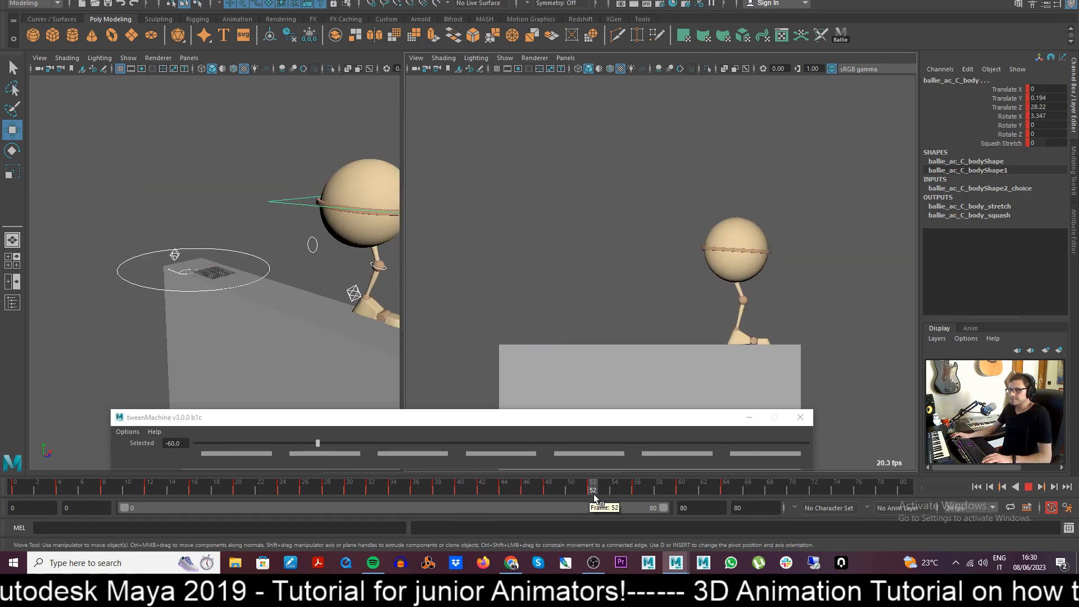
- Apply a 0 tweenMachine breakdown to all controls at frame 50 and undo the trial rotation of the whole rig
left_click(572, 498)
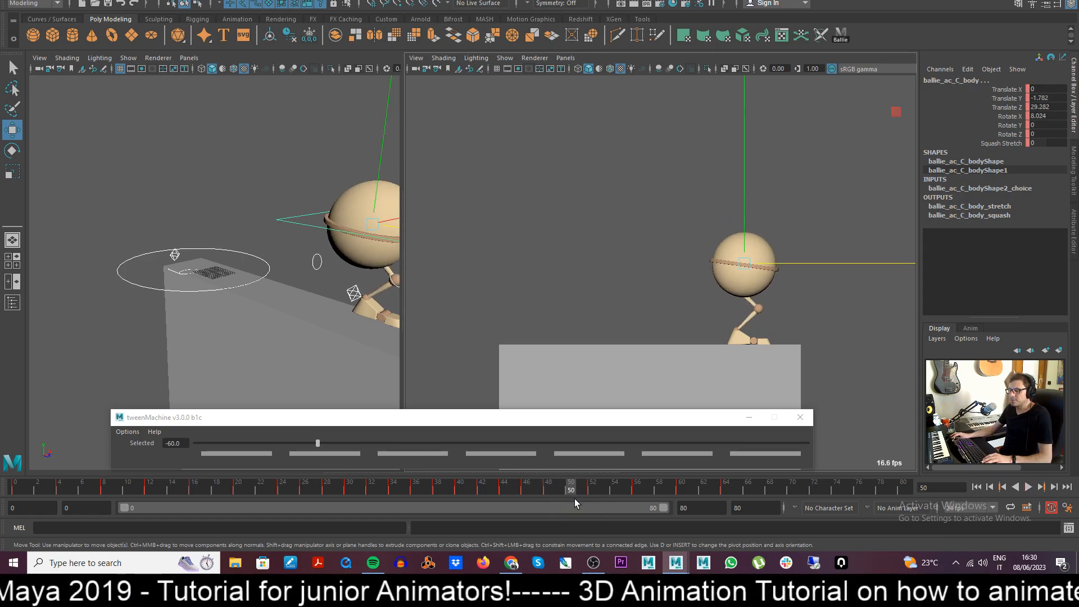
left_click(476, 453)
key("e")
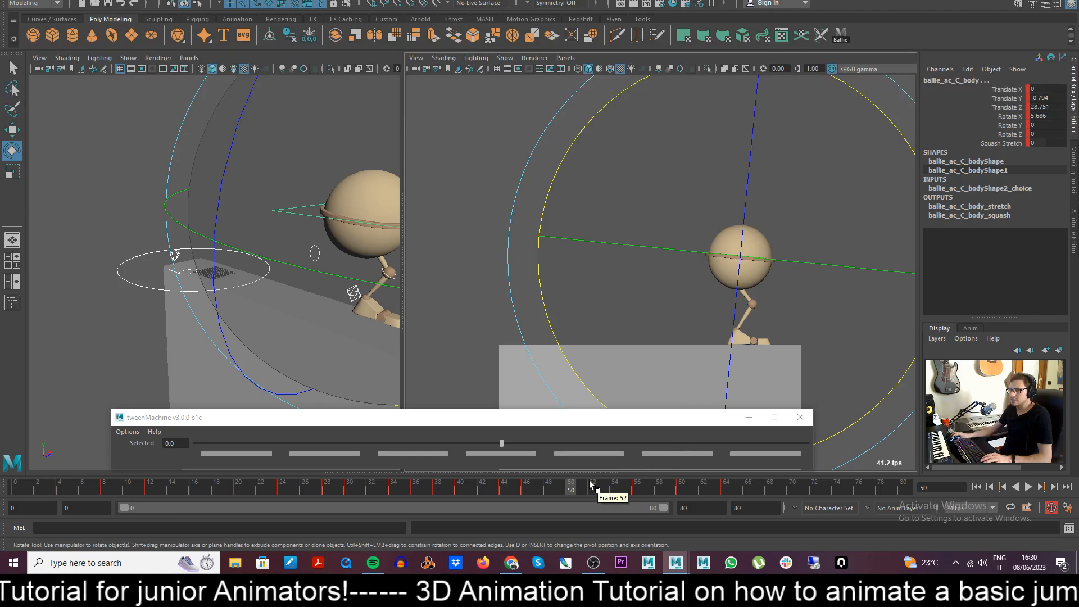
key("ctrl+z")
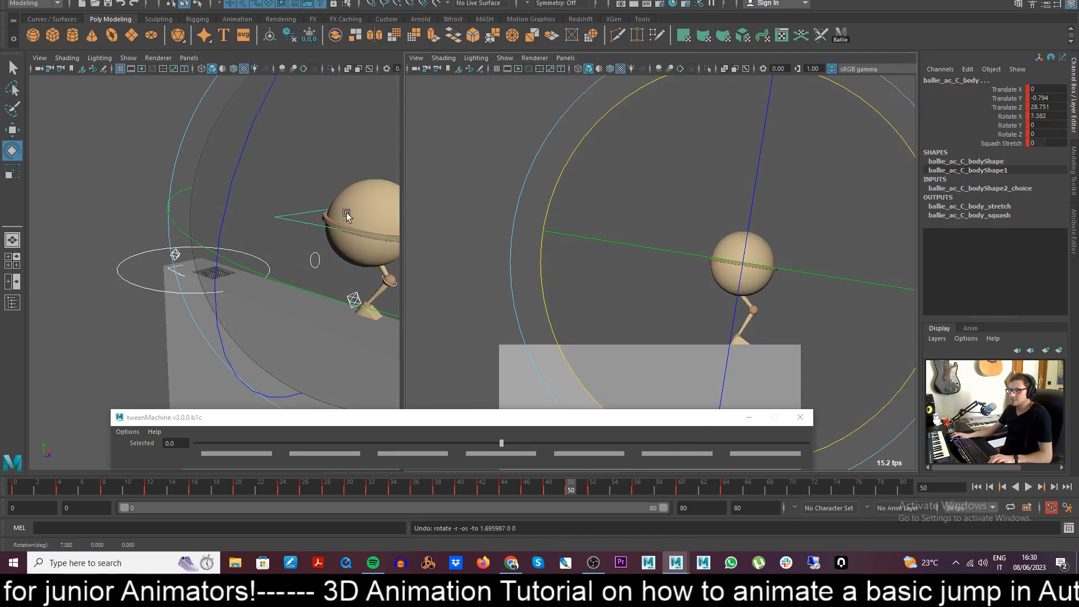
- Select only the body control and rotate it slightly forward around X at frame 50
left_click(126, 145)
left_click(279, 219)
middle_click(886, 129)
left_click_drag(891, 126, 906, 144)
- At frame 46, adjust the body to Rotate X 12.095 and Translate Y -3.039, apply a -75 tweenMachine breakdown, and play back the jump
mouse_move(530, 494)
left_mouse_down()
mouse_move(602, 494)
mouse_move(509, 494)
mouse_move(527, 497)
left_mouse_up()
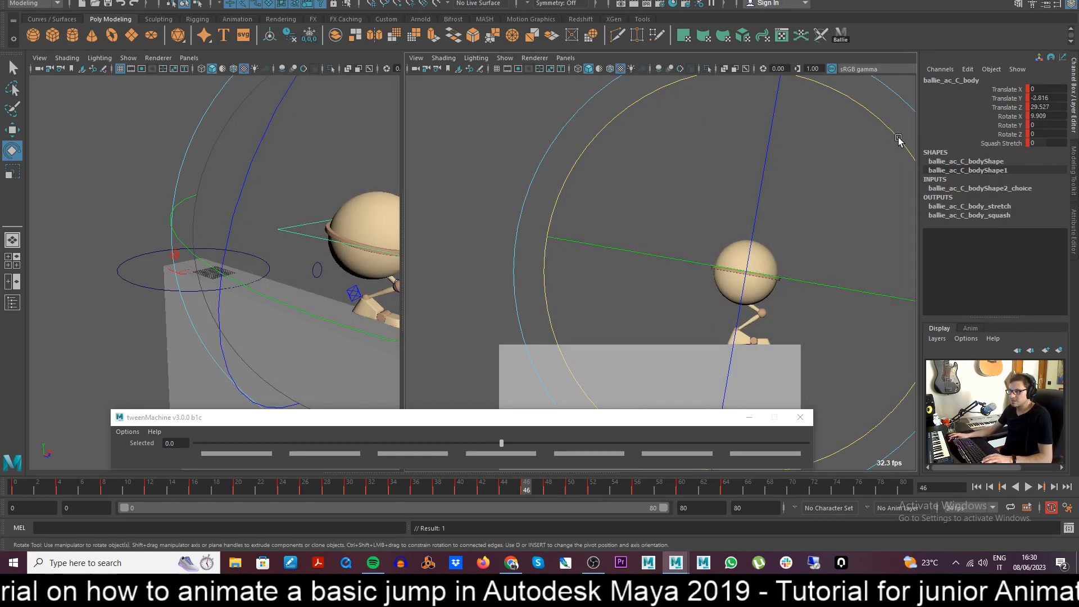
key("w")
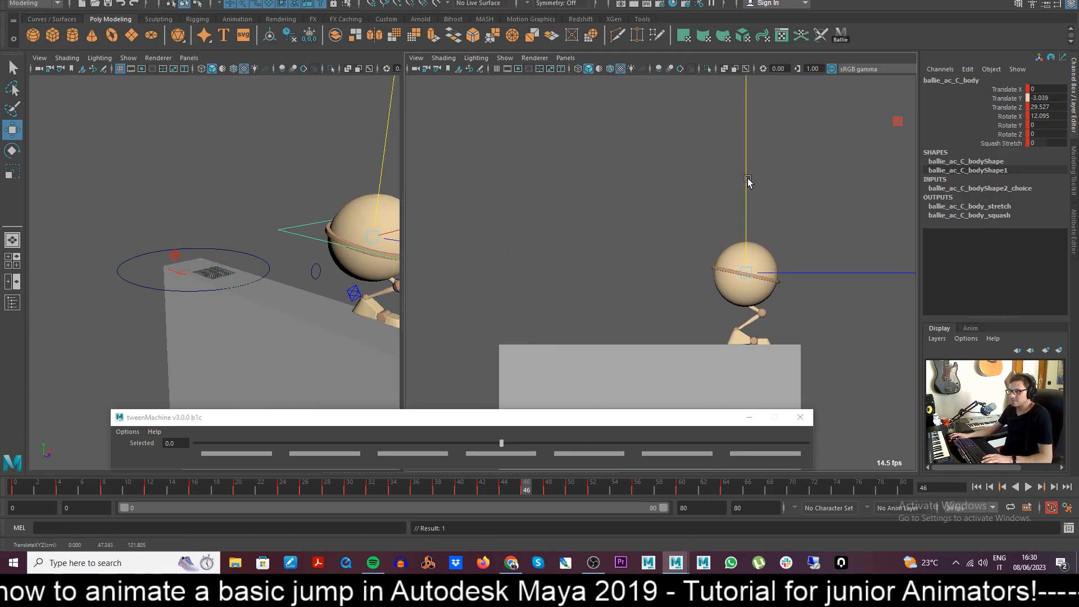
left_click_drag(500, 505, 512, 492)
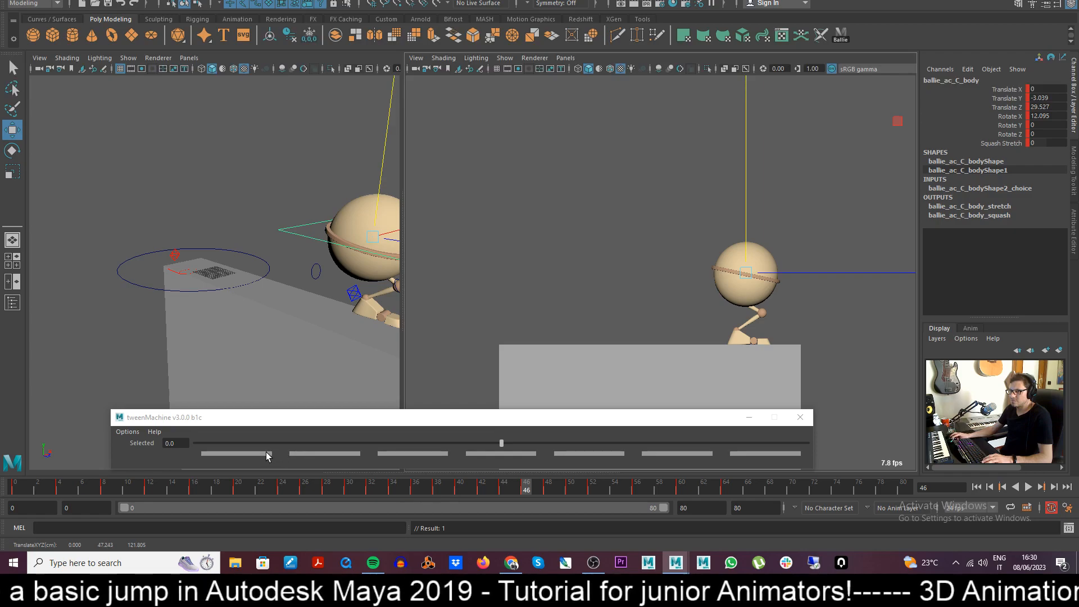
left_click_drag(532, 489, 468, 482)
key("alt+v")
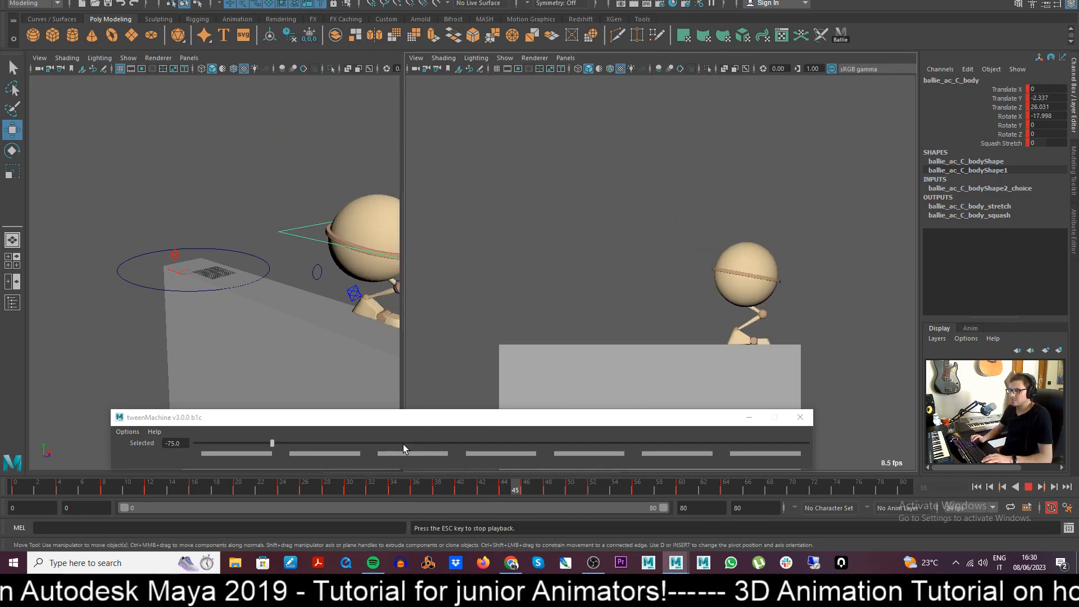
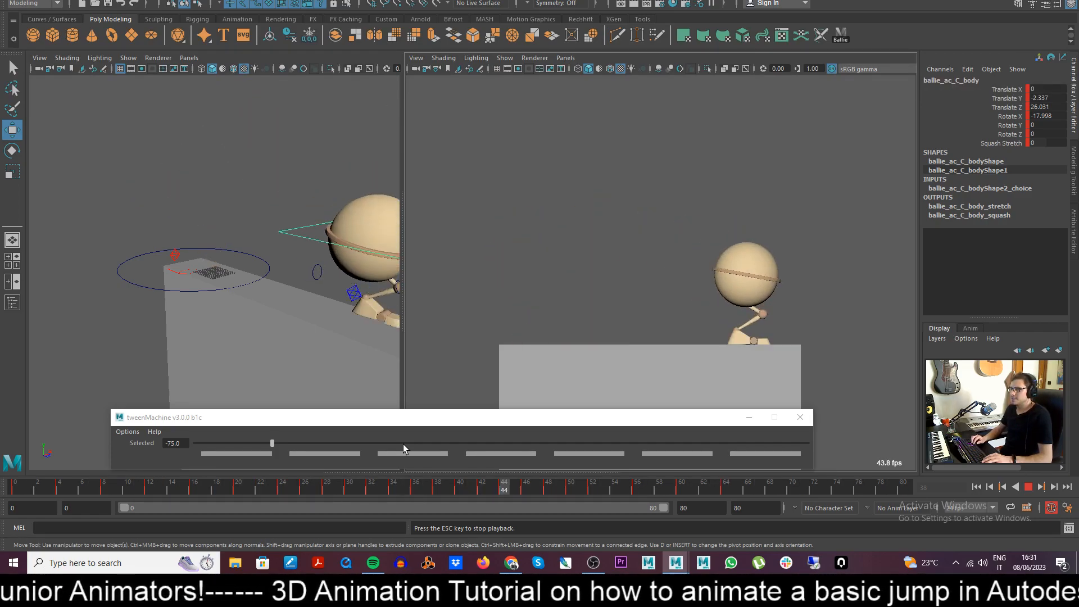
key("Escape")
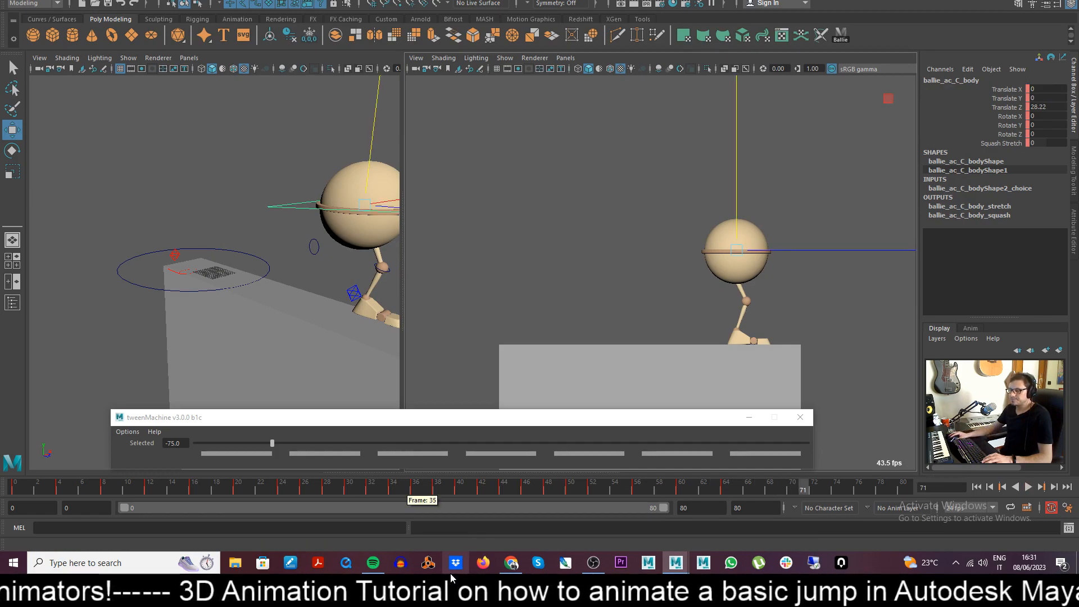
- Return to frame 0, clear the control selection, and save the scene
left_click_drag(548, 493, 7, 493)
left_click(724, 292)
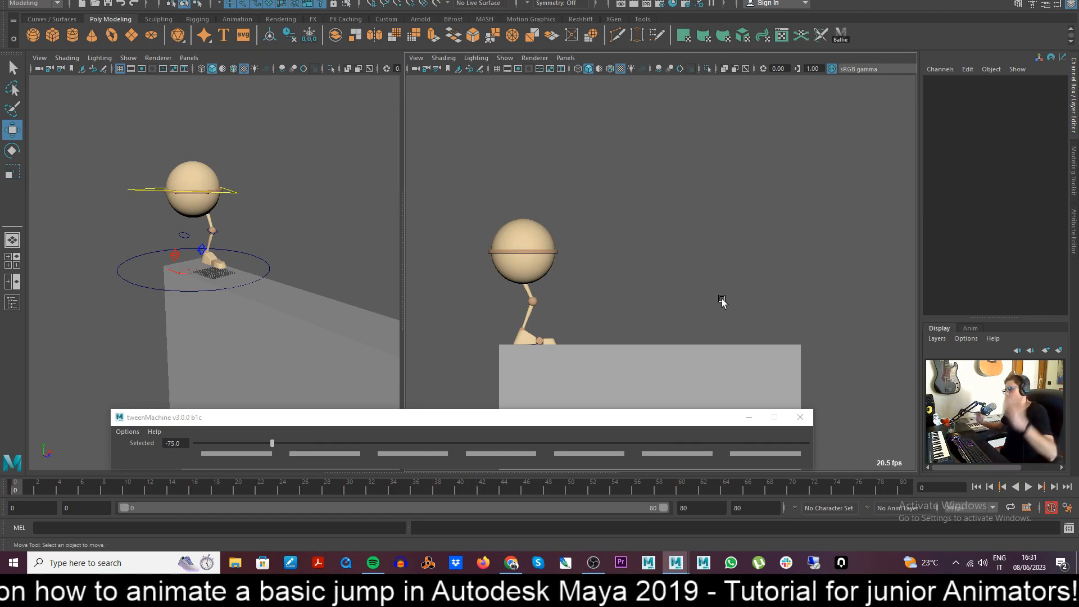
key("ctrl+s")
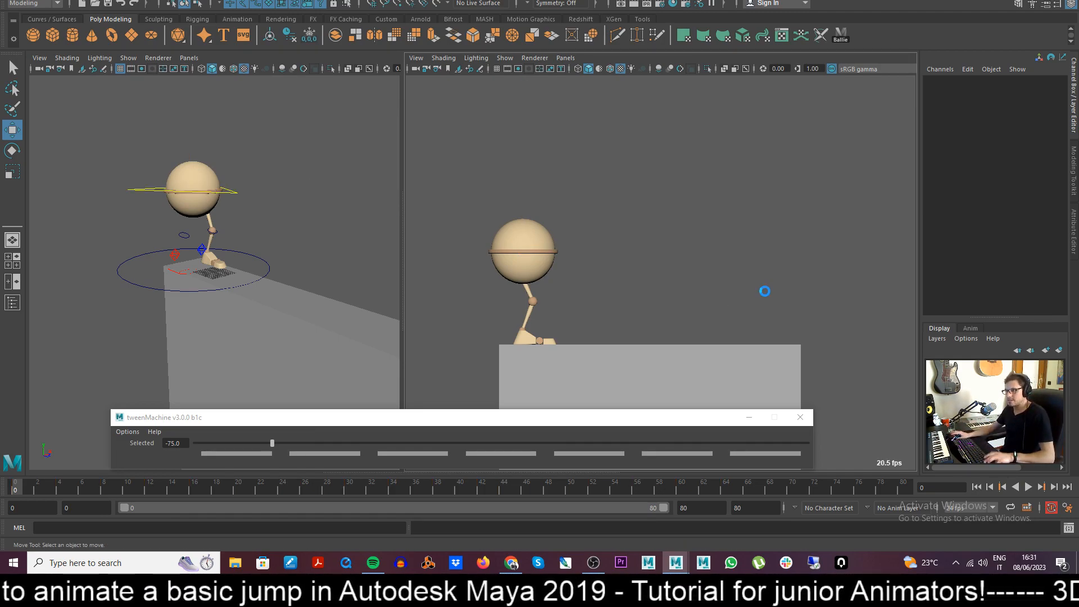
left_click(715, 279)
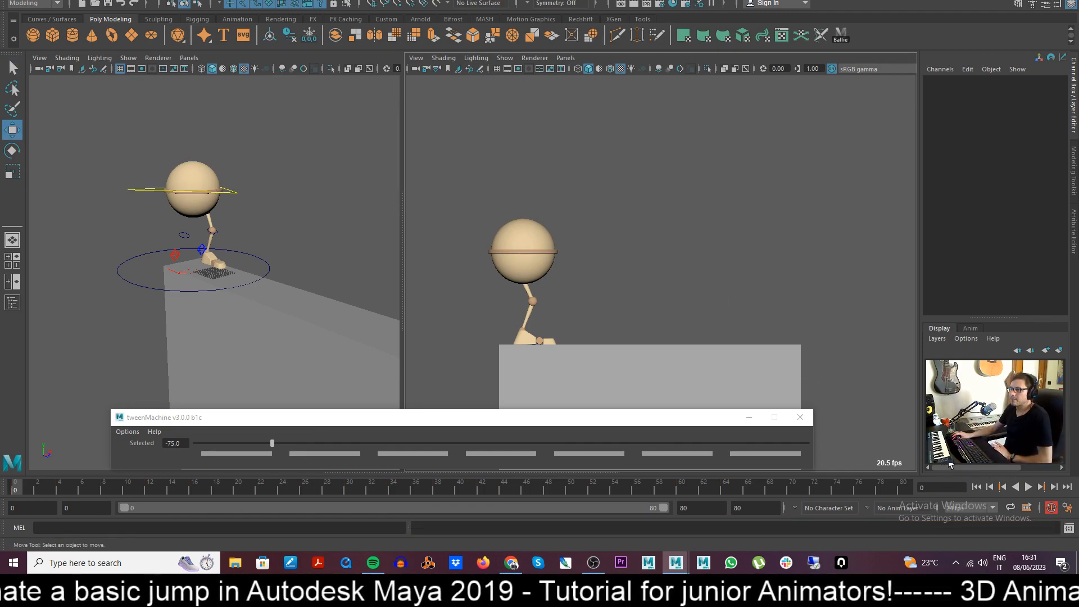
- Play back and scrub the whole jump with all controls selected to examine its key timing, from anticipation through take-off to landing
left_click(1030, 488)
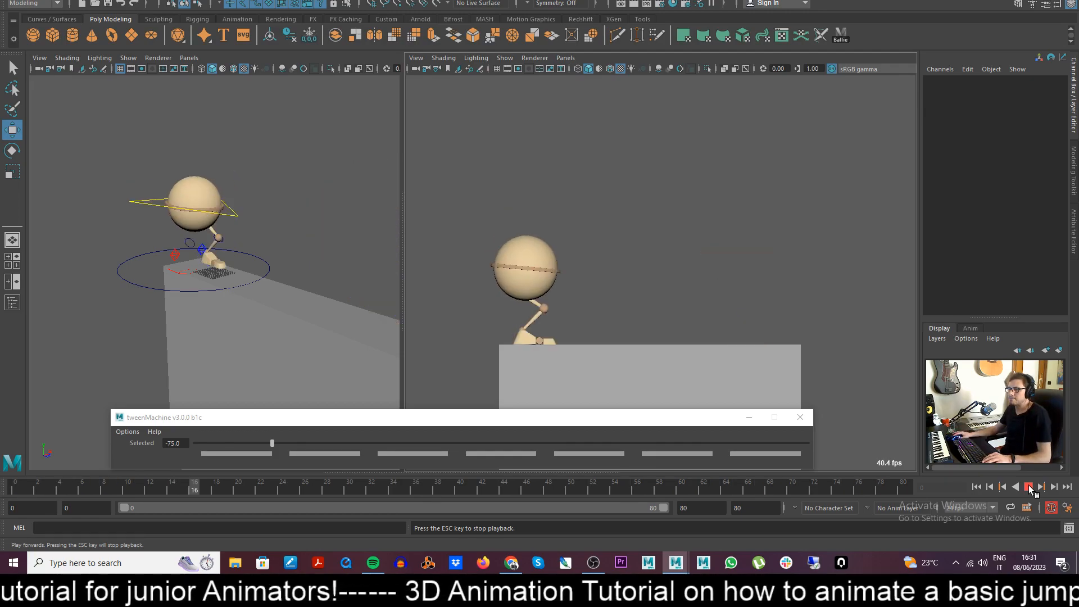
left_click(1028, 487)
left_click(842, 33)
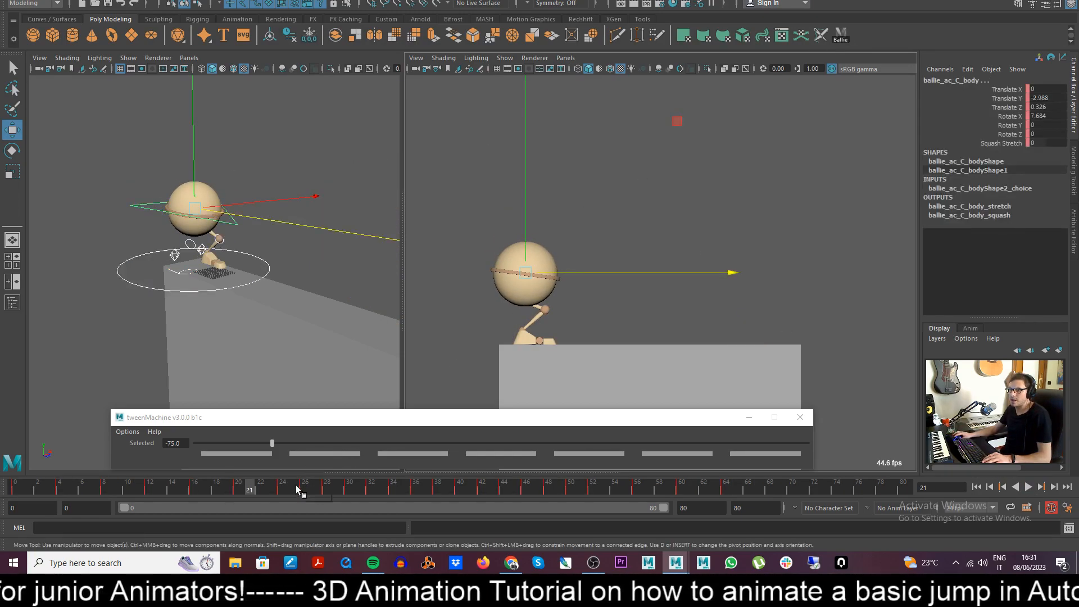
left_click_drag(284, 489, 595, 490)
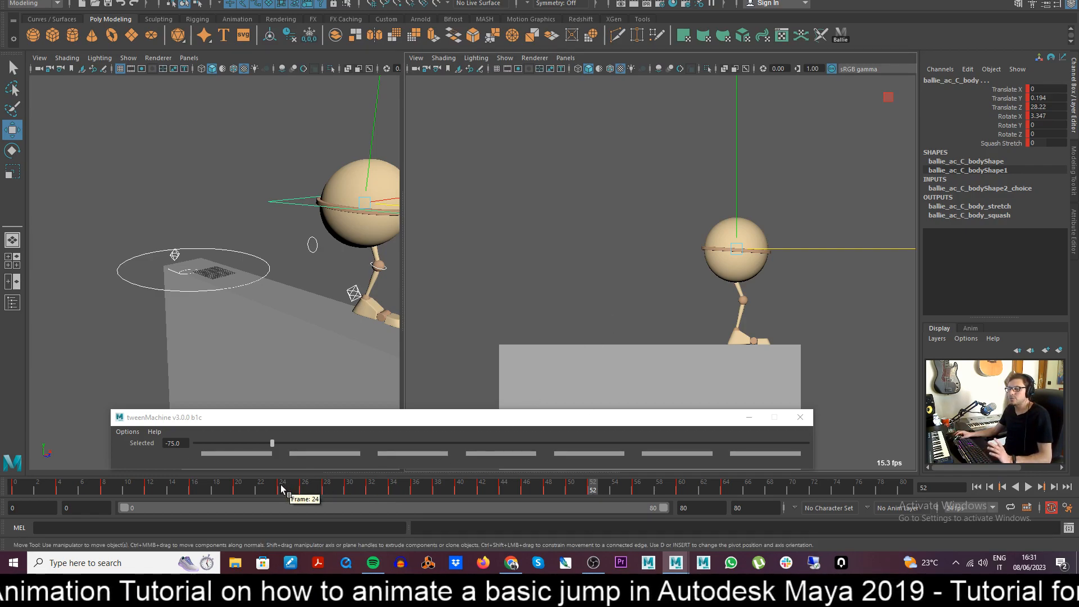
key("alt+v")
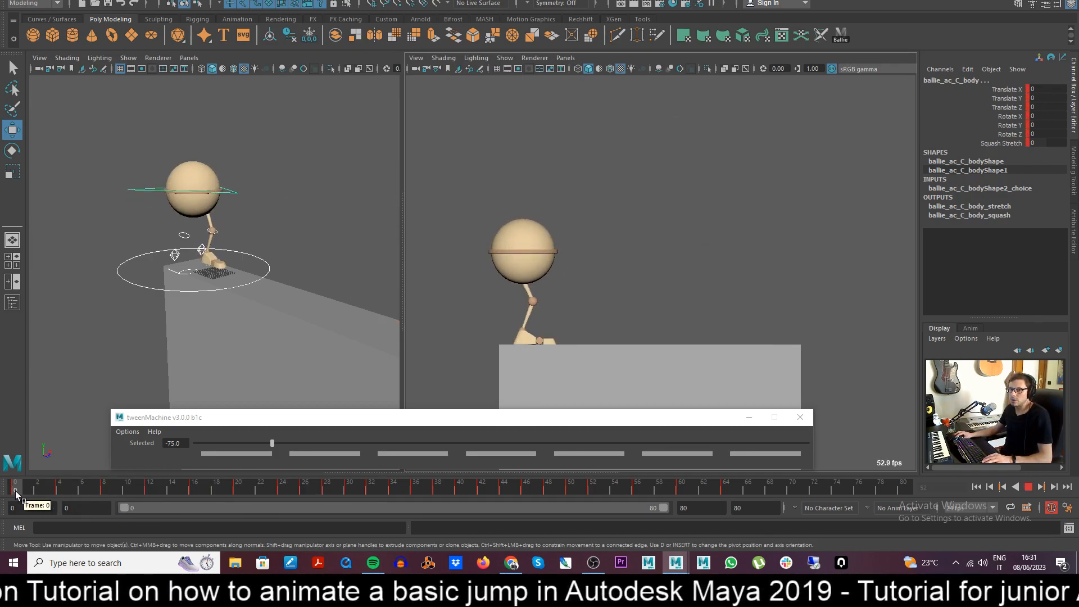
left_click_drag(61, 493, 250, 494)
key("alt+v")
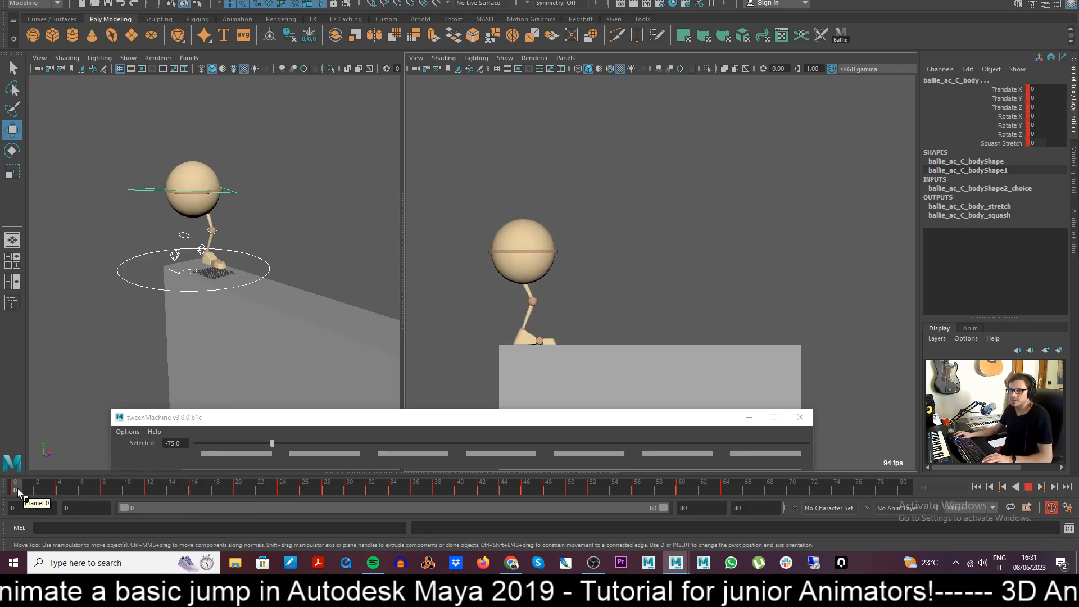
mouse_move(149, 490)
left_mouse_down()
mouse_move(302, 490)
mouse_move(2, 489)
left_mouse_up()
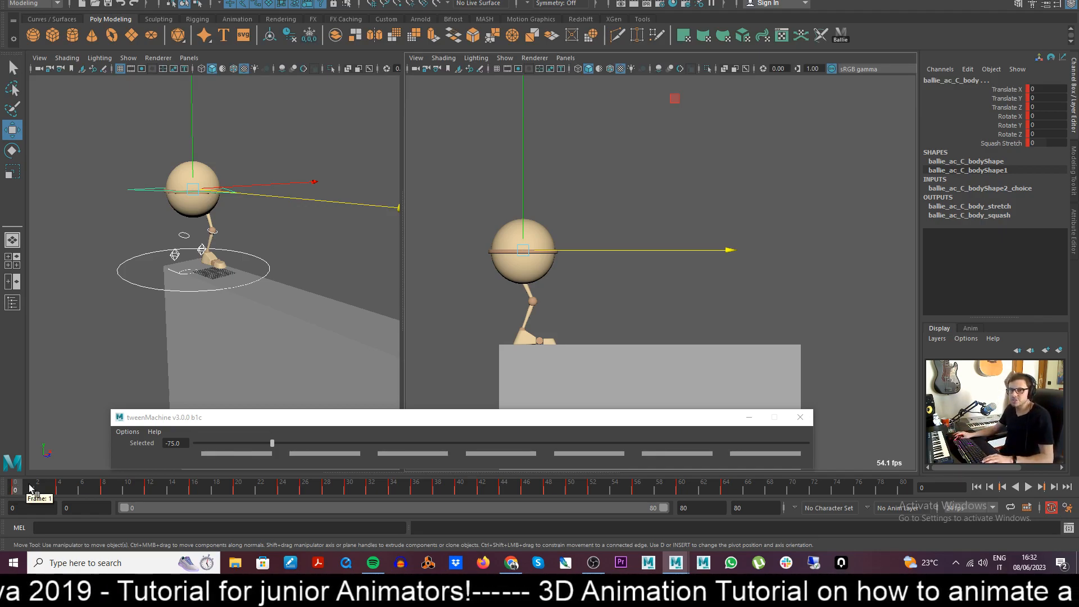
left_click_drag(31, 489, 87, 493)
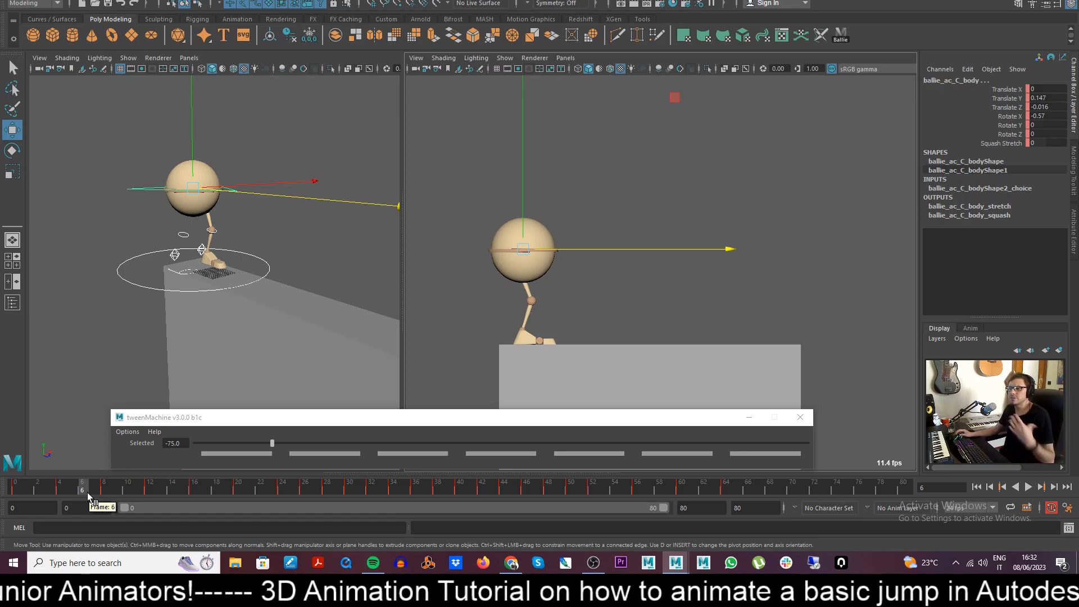
- Scrub the take-off from frame 24 and shift the left foot slightly forward along Z at frame 34
left_click(292, 493)
left_click_drag(292, 493, 394, 501)
left_click(321, 241)
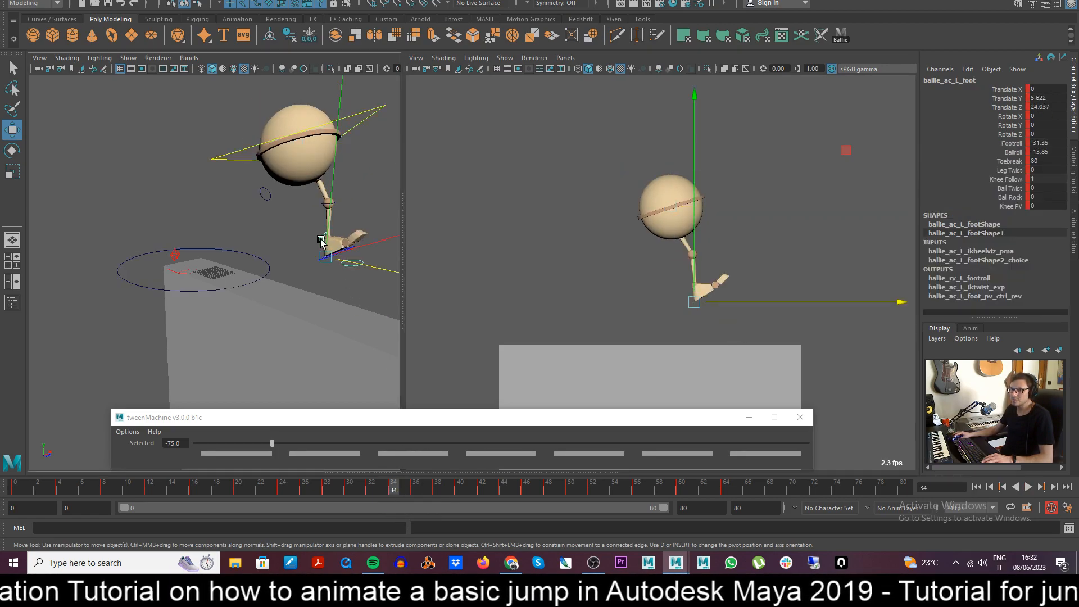
left_click_drag(775, 302, 781, 302)
- At frame 36, set the left foot's Ballroll to -27.2 to lift the toes, and play back the jump from frame 24
left_click_drag(391, 493, 416, 495)
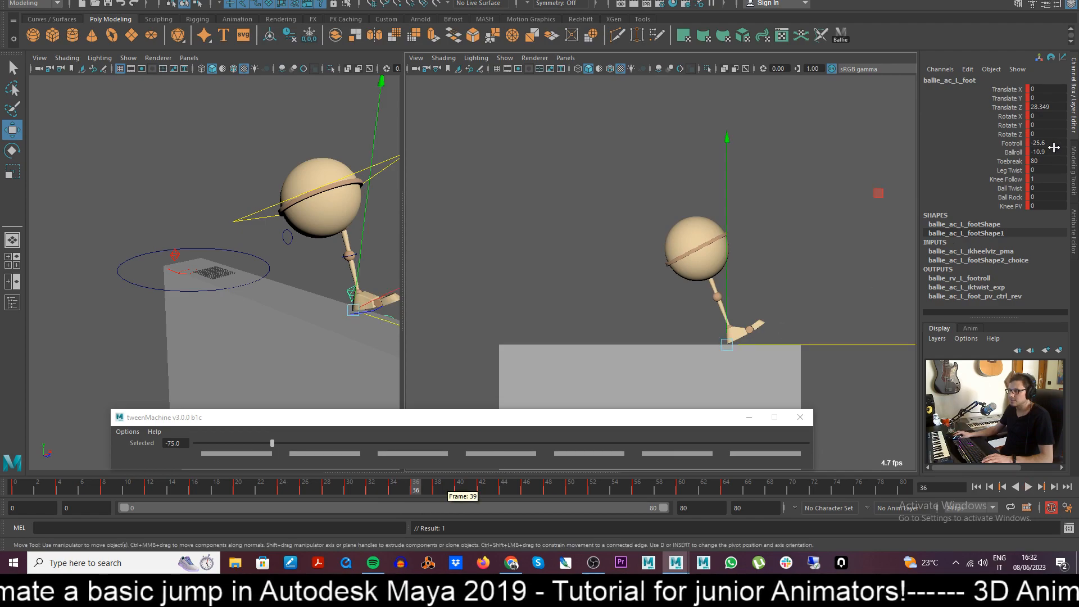
left_click(1011, 152)
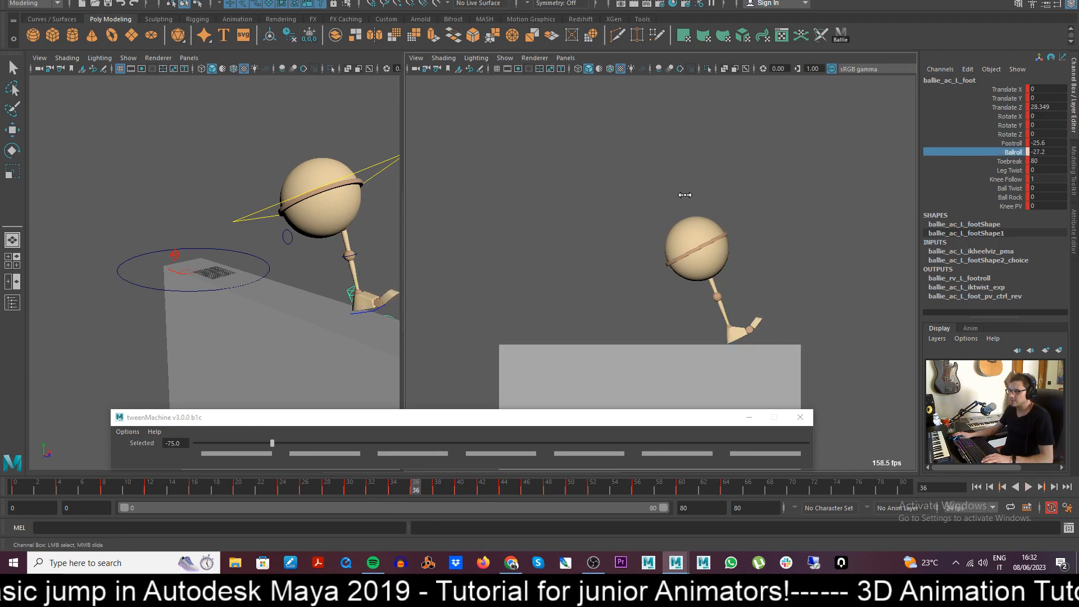
left_click(284, 492)
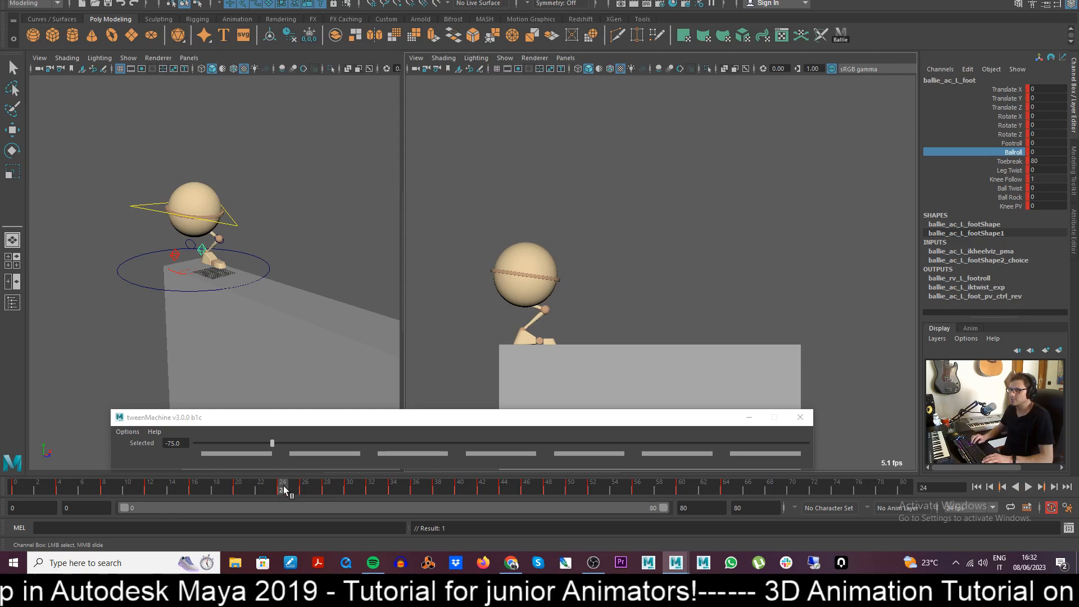
key("alt+v")
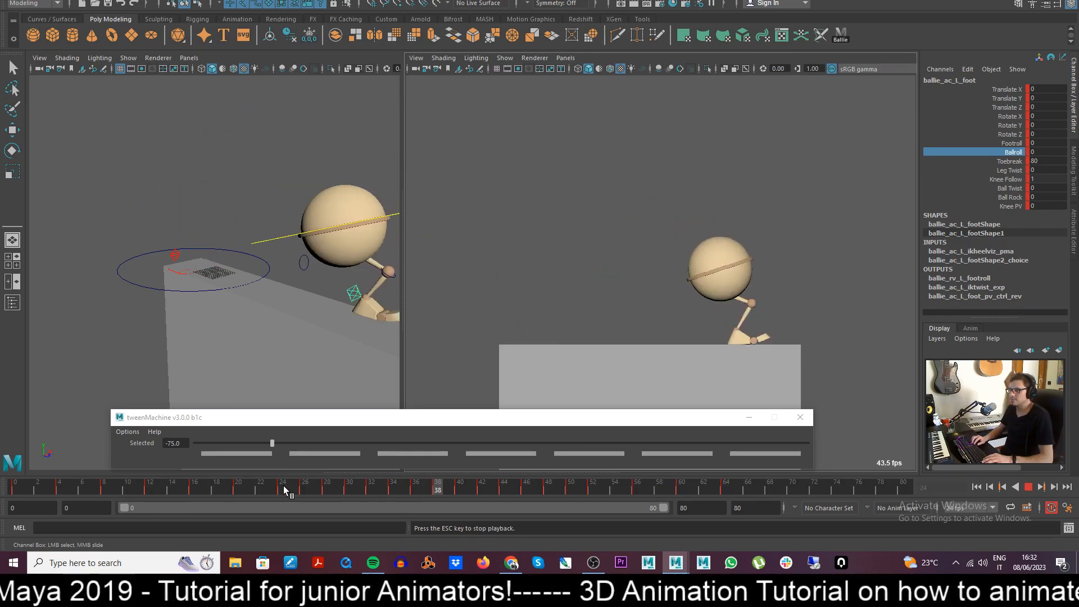
- Scrub the landing between frames 44 and 48 and fine-tune the body's Translate Y at frame 44 to about -3.3
left_click_drag(294, 495, 548, 494)
key("w")
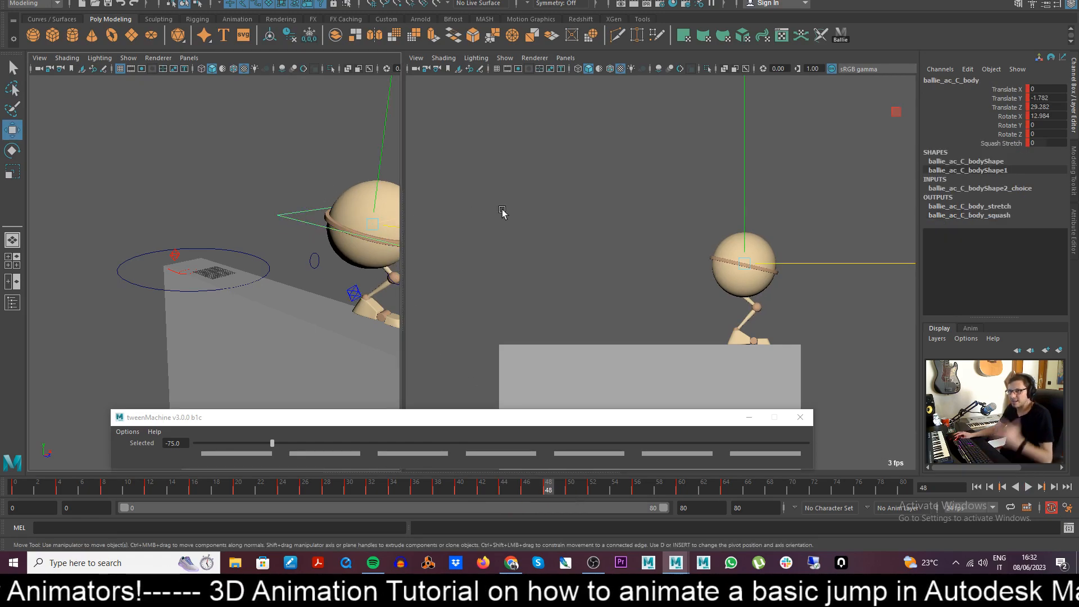
left_click(596, 243)
key("ctrl+z")
mouse_move(491, 490)
left_mouse_down()
mouse_move(423, 484)
mouse_move(513, 491)
mouse_move(493, 499)
mouse_move(504, 499)
left_mouse_up()
left_click(745, 231)
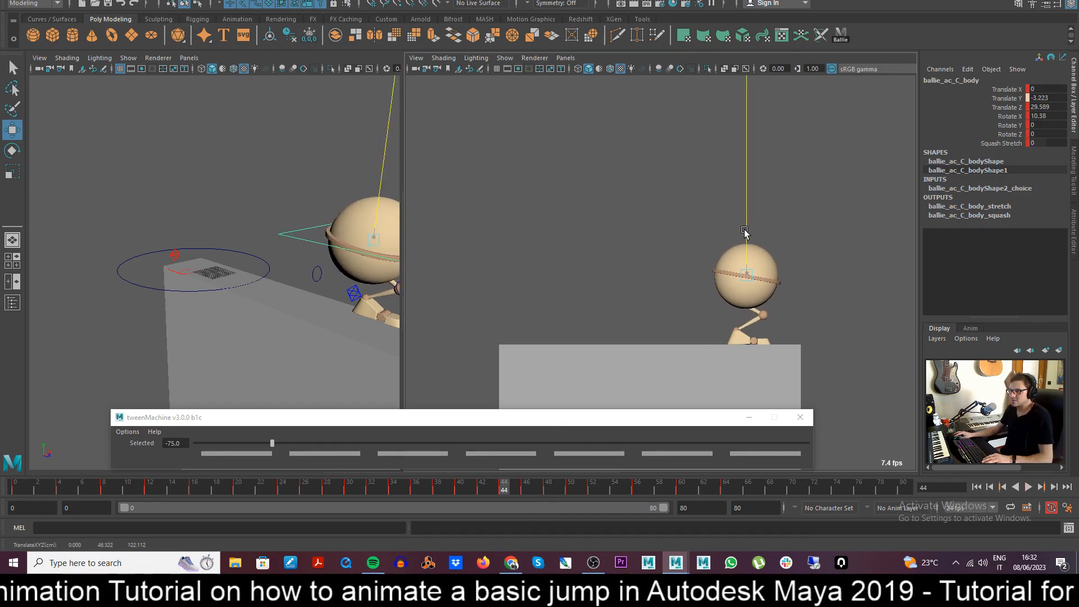
key("comma")
key("period")
key("period")
left_click_drag(745, 242, 745, 240)
- Step through the body's landing poses up to frame 52 and play back the jump to examine the settle
left_click(767, 270)
key("period")
key("period")
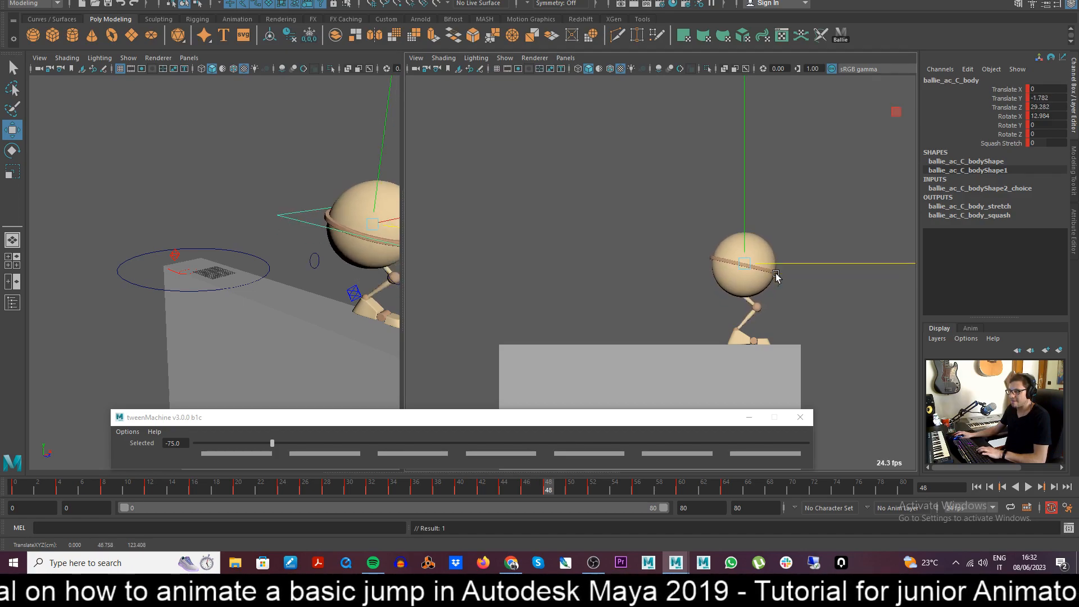
key("period")
key("period")
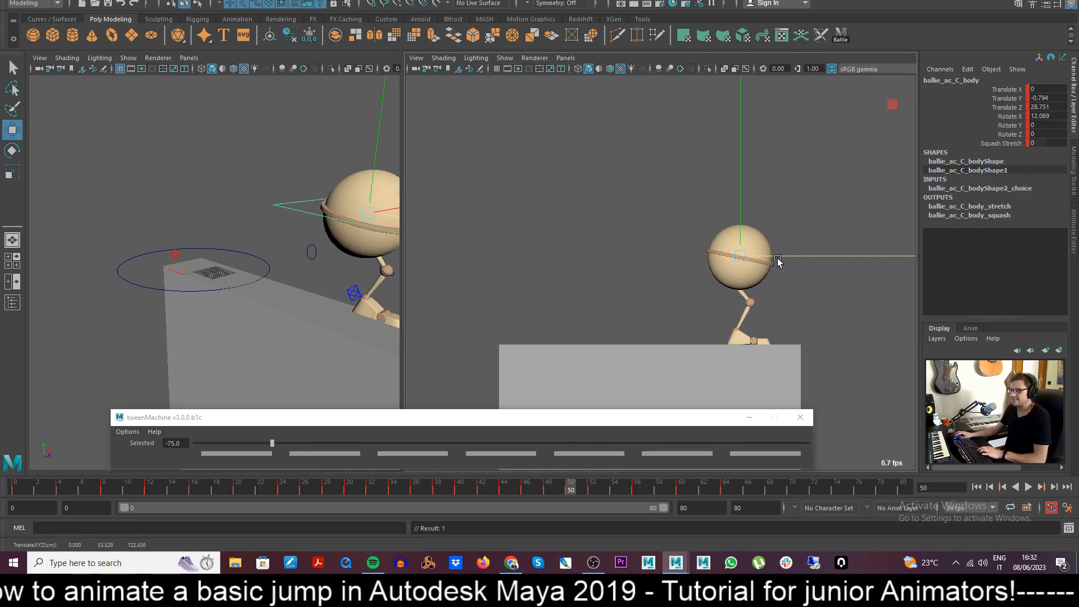
key("period")
key("period")
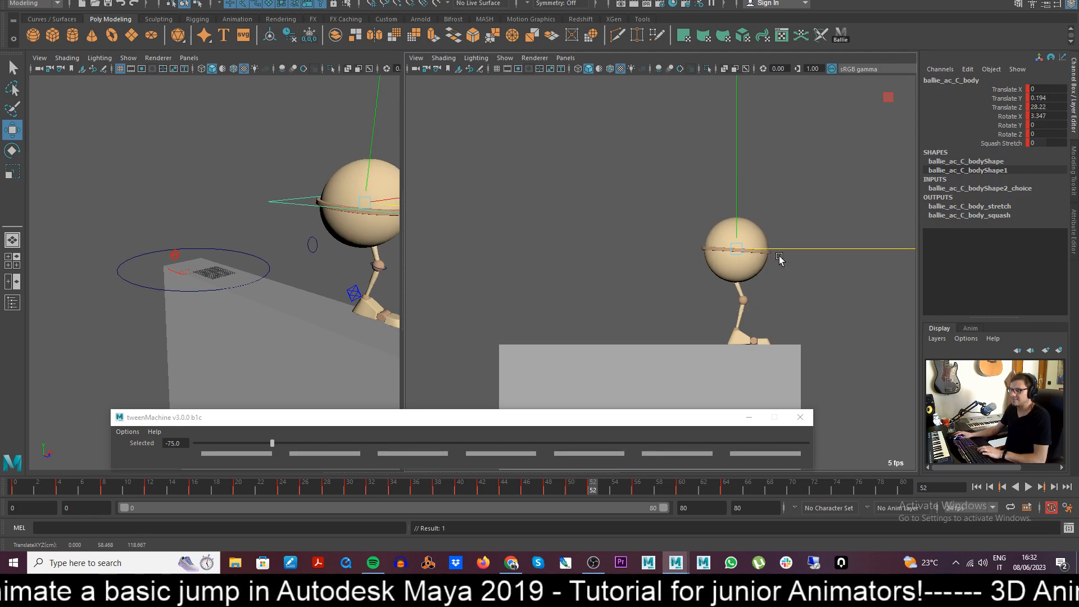
key("alt+v")
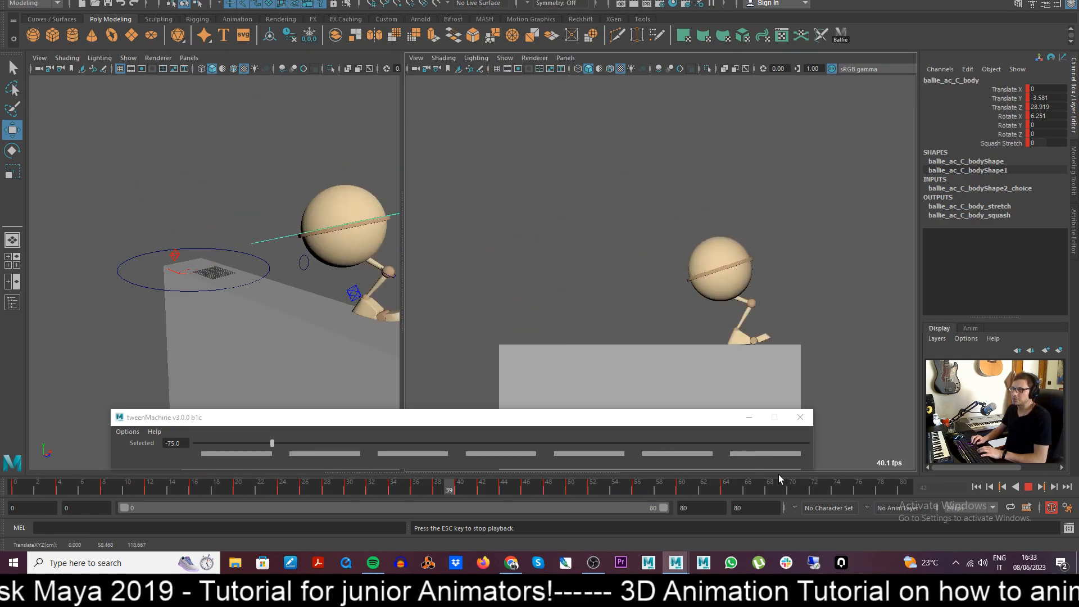
key("Escape")
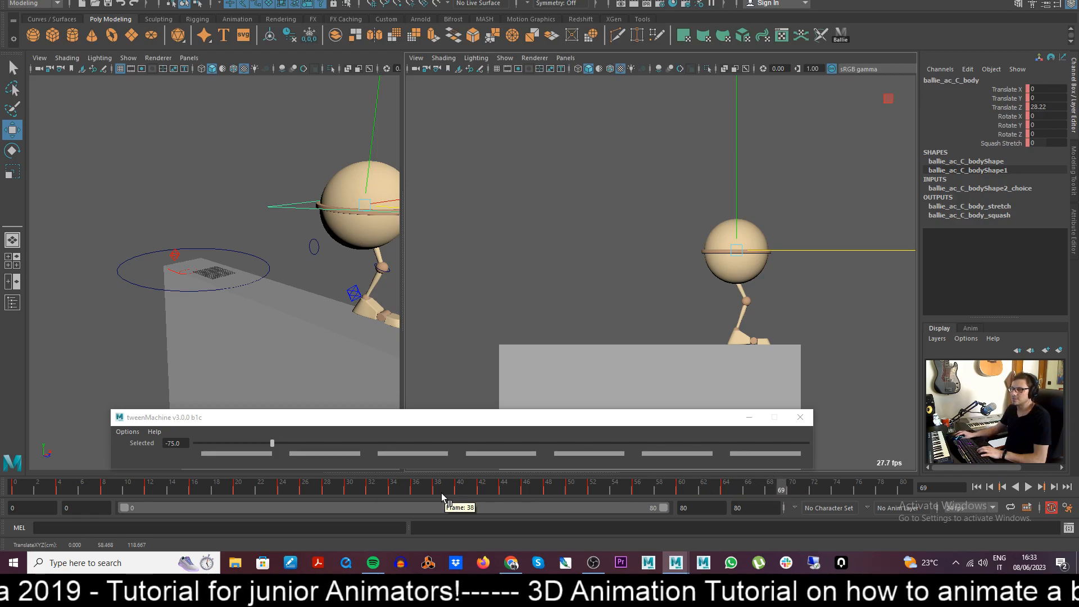
- Scrub the landing again and shift the body slightly back along Z to about 29.44 at frame 44
left_click(483, 490)
left_click_drag(484, 490, 545, 496)
key("comma")
key("comma")
key("comma")
key("comma")
key("period")
key("period")
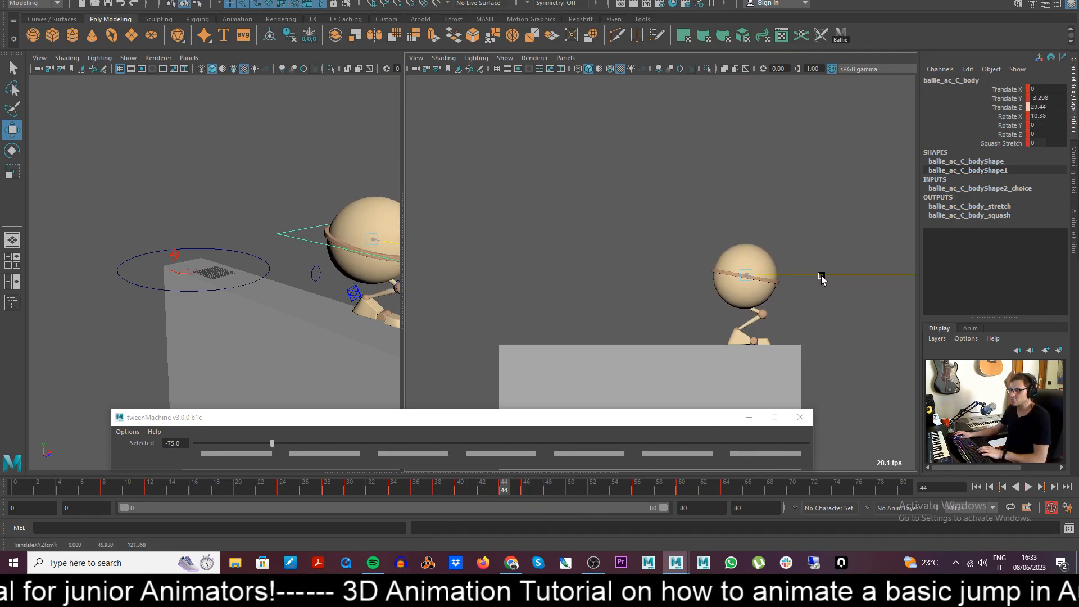
- Shift the body slightly forward along Z to about 29.58 at frame 48, and play back the jump
key("period")
key("period")
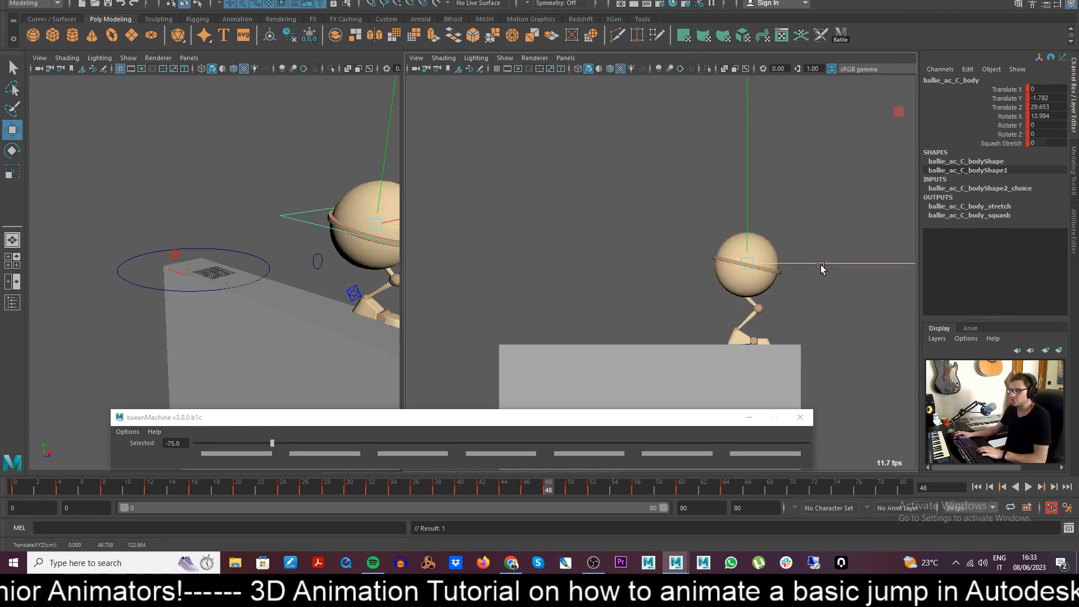
key("period")
key("comma")
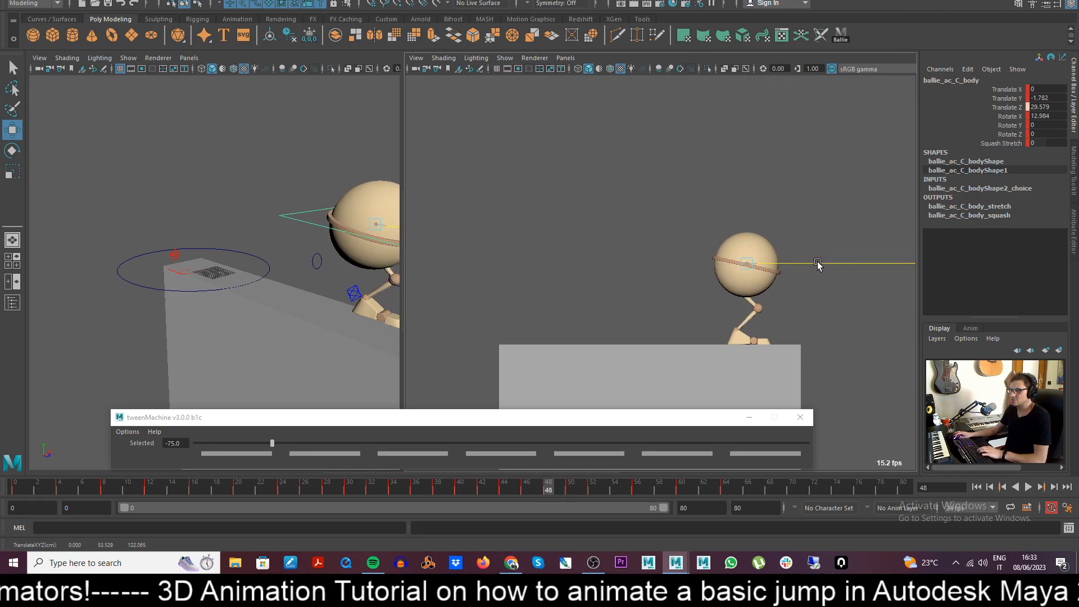
key("period")
key("period")
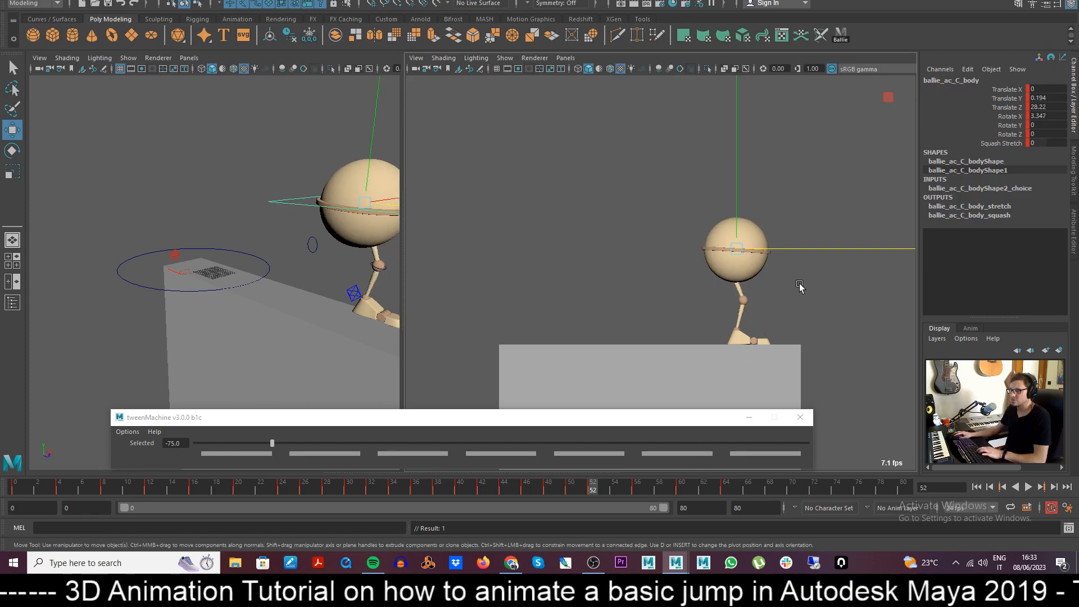
key("comma")
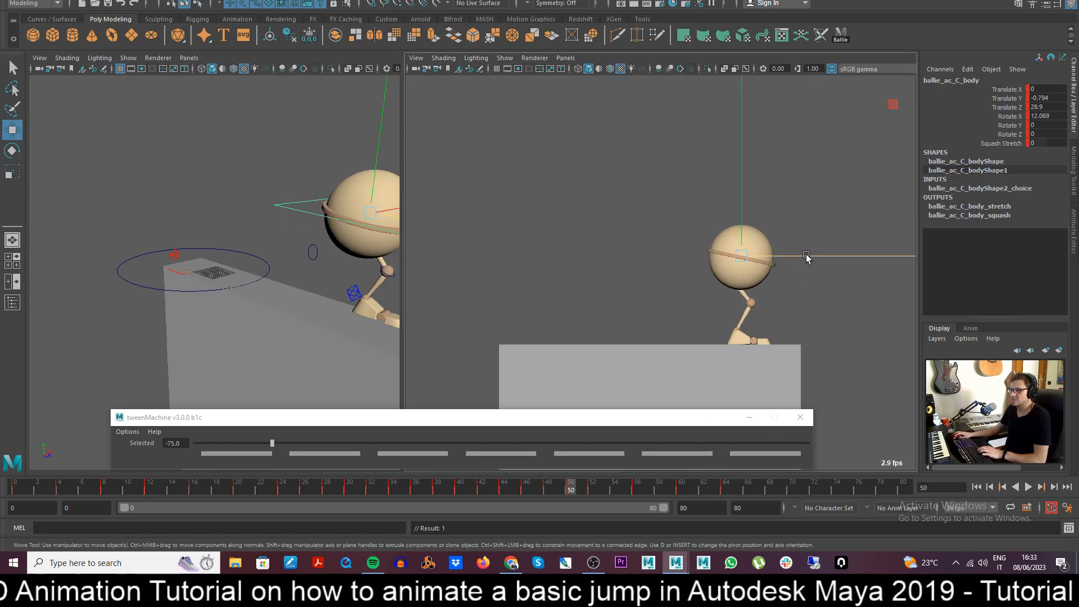
key("alt+v")
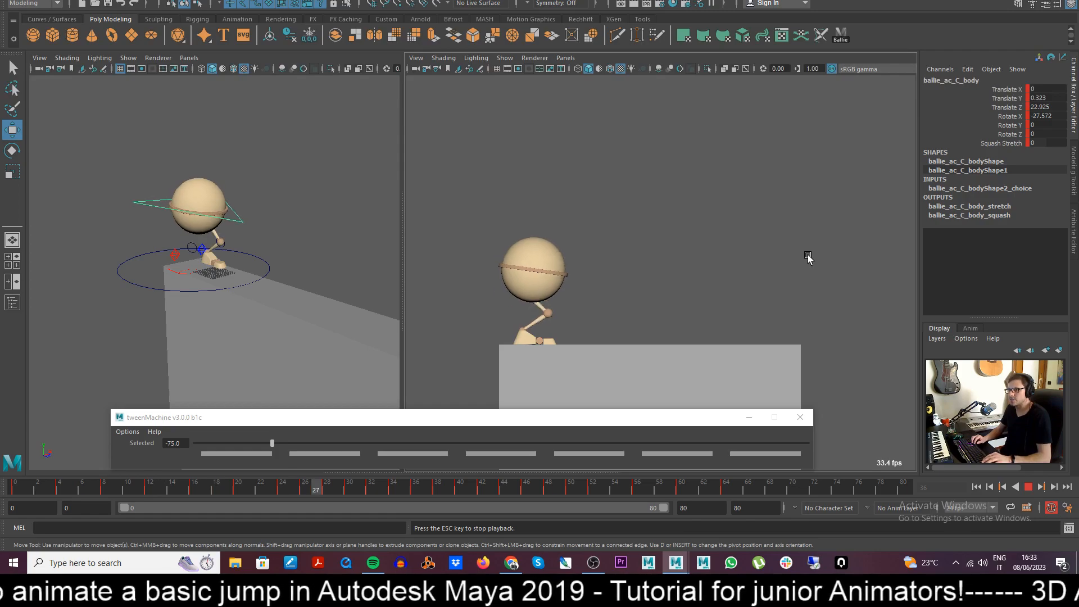
key("Escape")
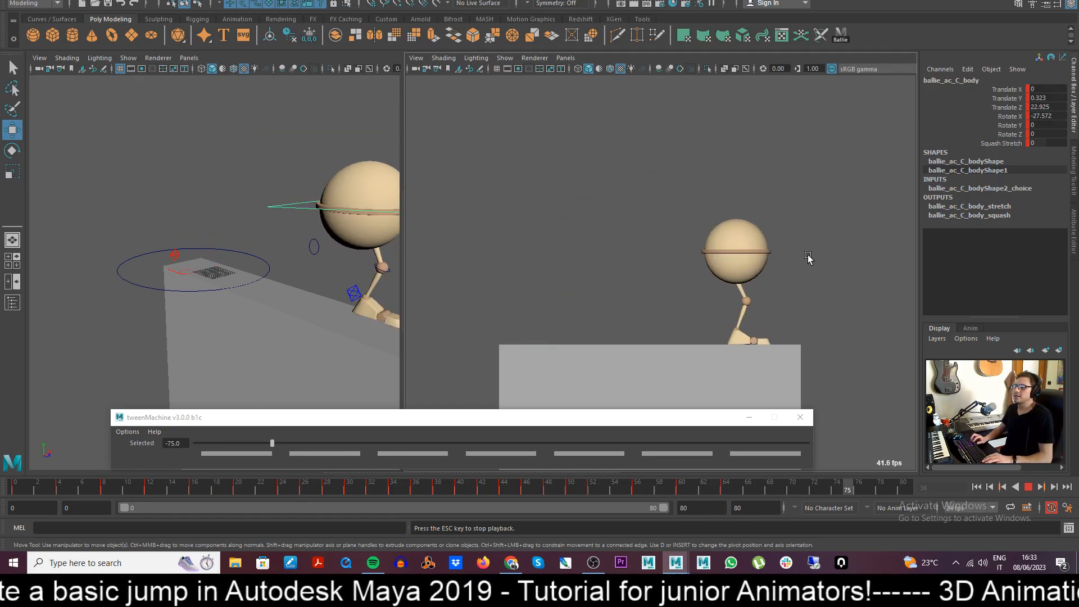
- Select all of Ballie's controls, play back the jump from frame 0, and go to the last key at frame 64
left_click(599, 268)
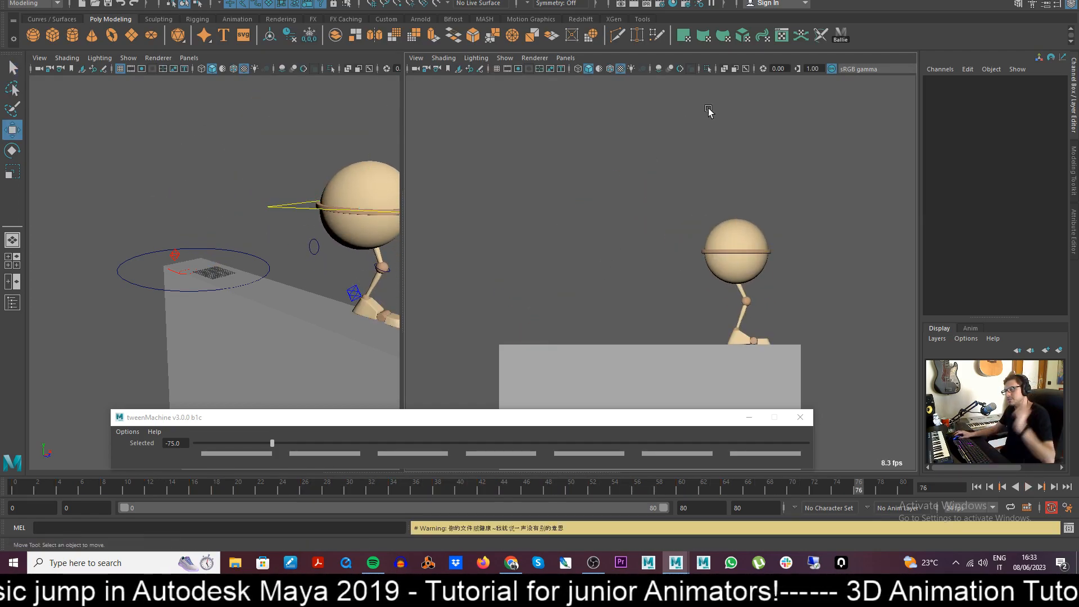
left_click(838, 36)
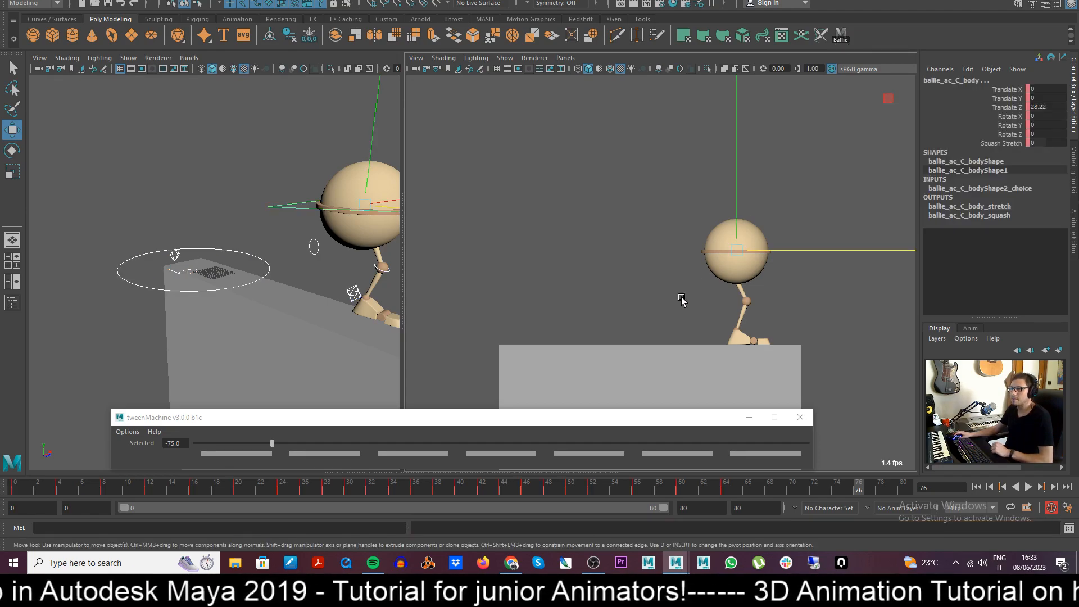
left_click(21, 487)
key("alt+v")
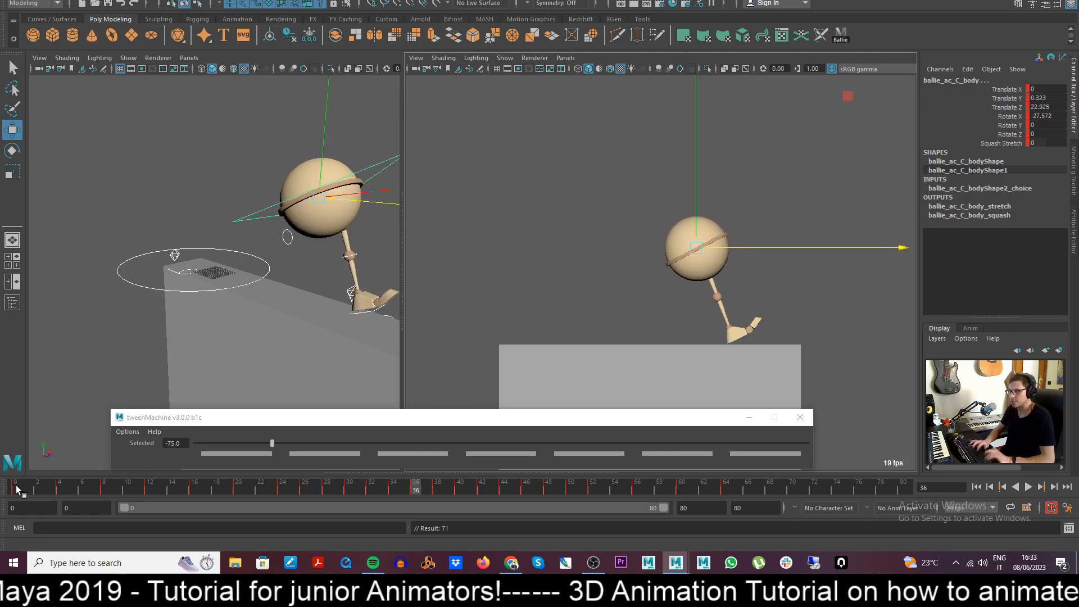
left_click(16, 488)
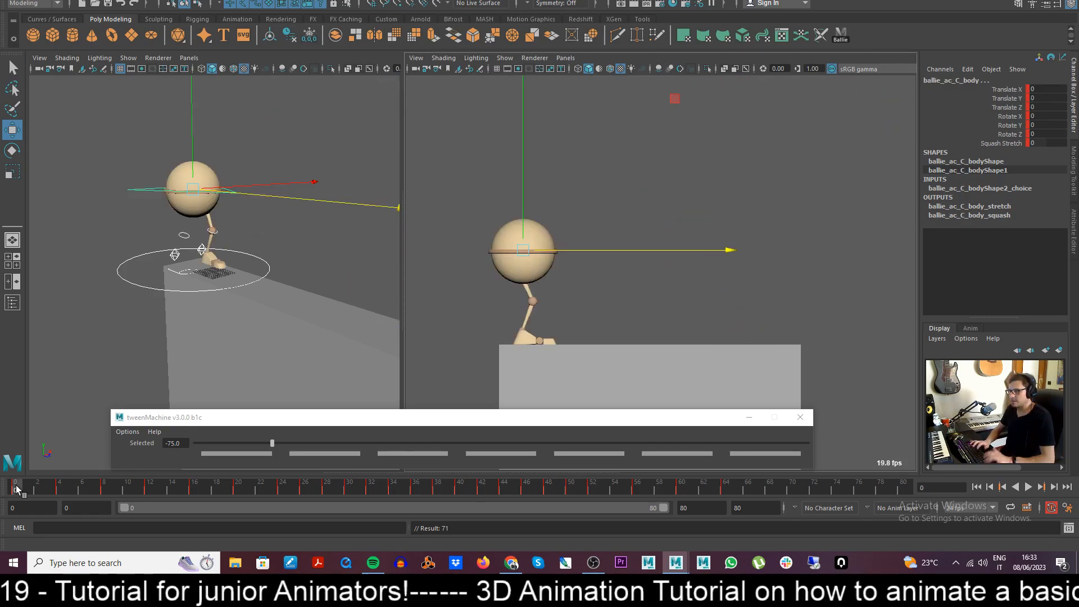
mouse_move(730, 493)
left_mouse_down()
mouse_move(705, 493)
mouse_move(725, 494)
left_mouse_up()
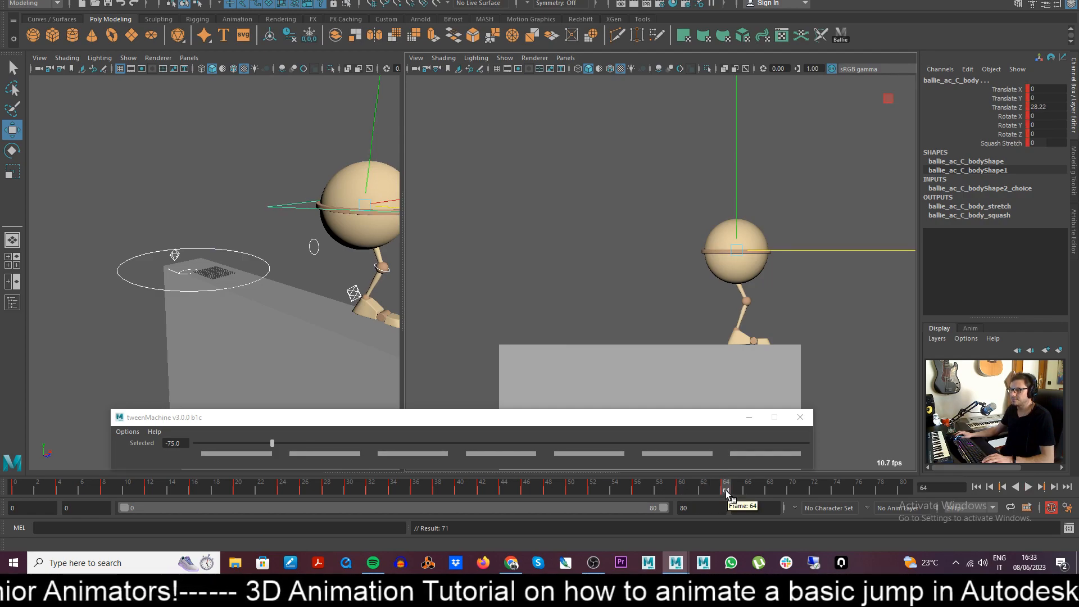
- Change the default in and out tangents for new keys in the animation preferences and save the preferences
left_click(1069, 508)
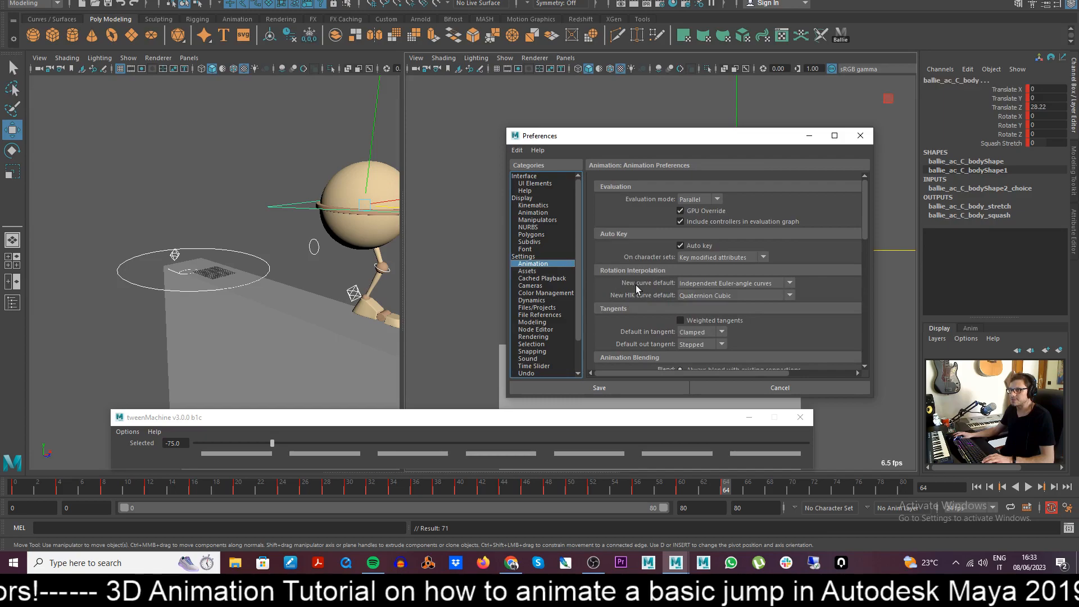
left_click(700, 333)
left_click(687, 401)
left_click(697, 344)
left_click(689, 412)
left_click(642, 385)
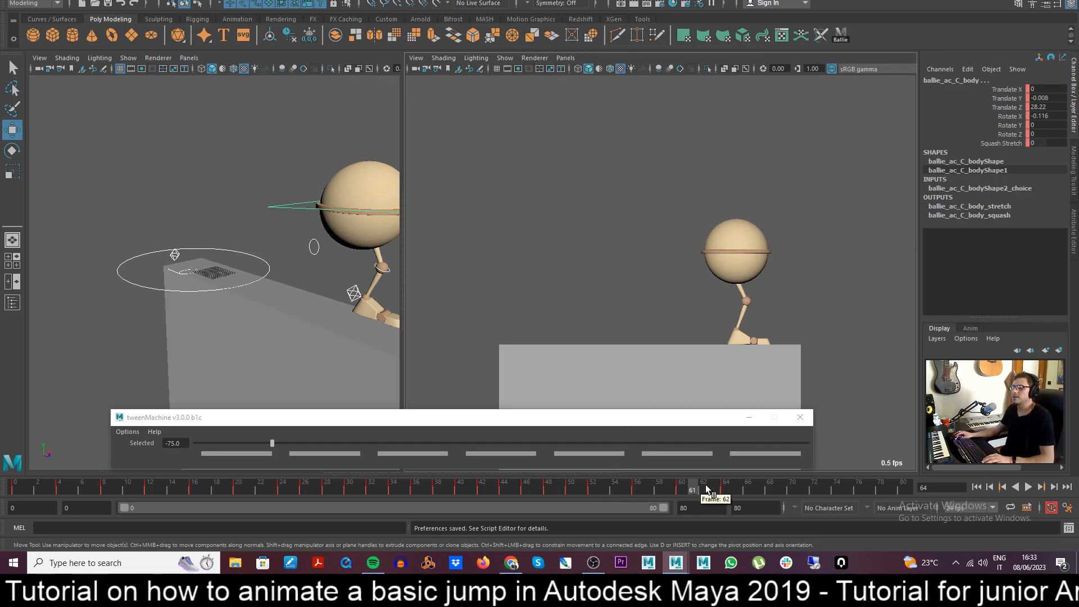
left_click_drag(724, 490, 15, 490, "shift")
right_click(70, 486)
mouse_move(147, 369)
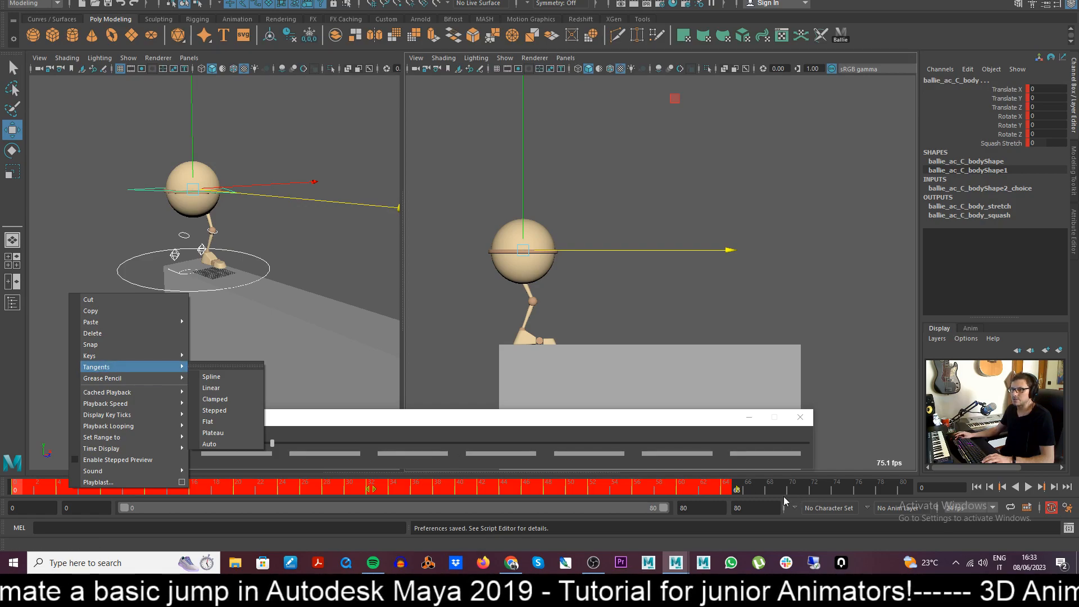
left_click(730, 490)
left_click(733, 490)
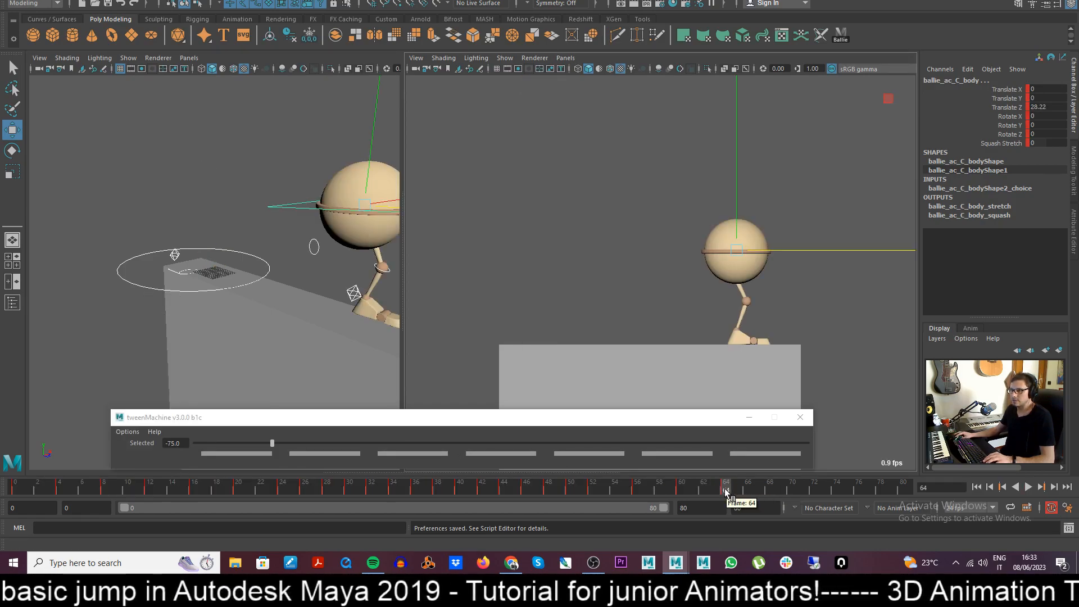
left_click_drag(726, 492, 13, 491, "shift")
key("alt+v")
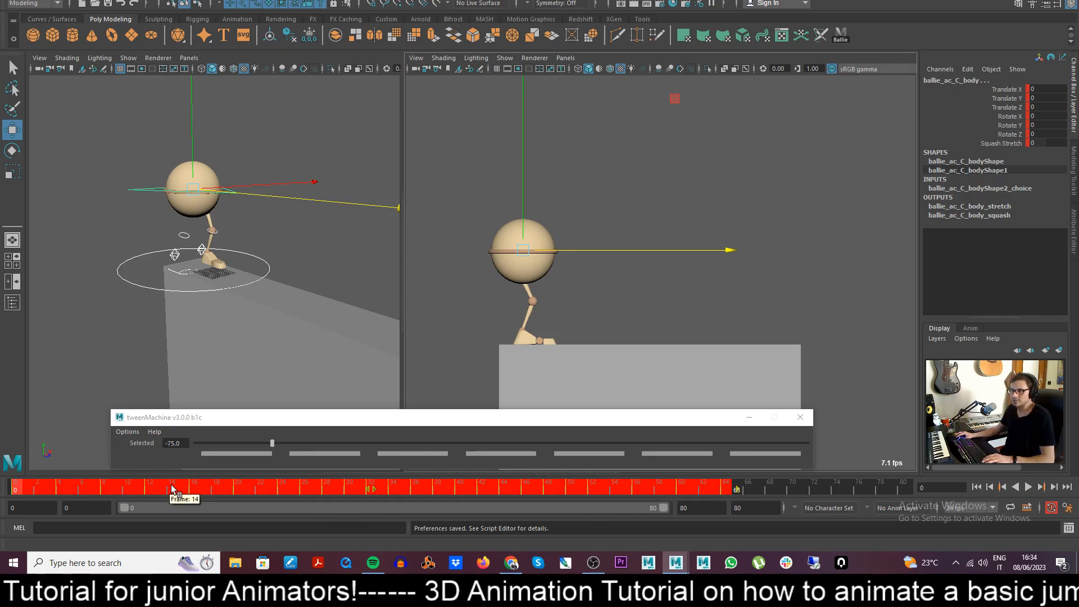
left_click(778, 489)
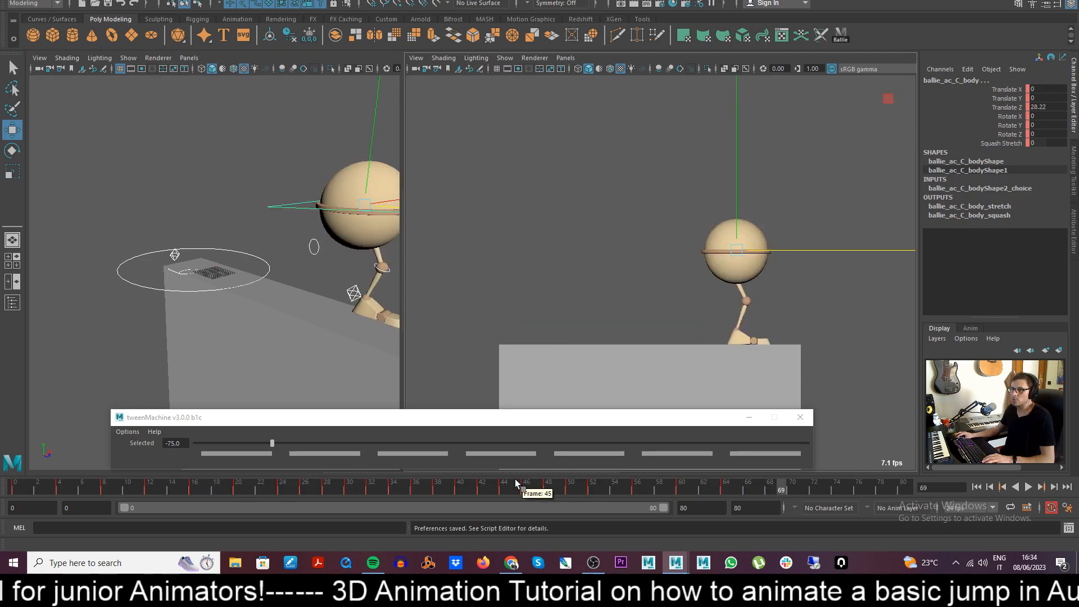
- Set the tangents of all keys across the whole timeline to Auto for the selected controls
double_click(749, 489)
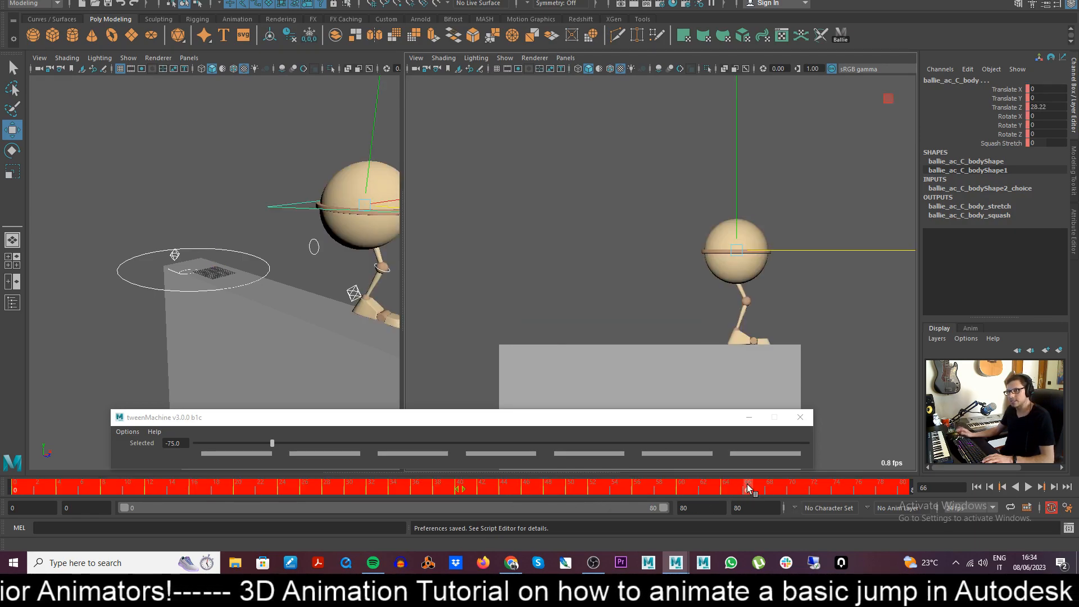
right_click(366, 485)
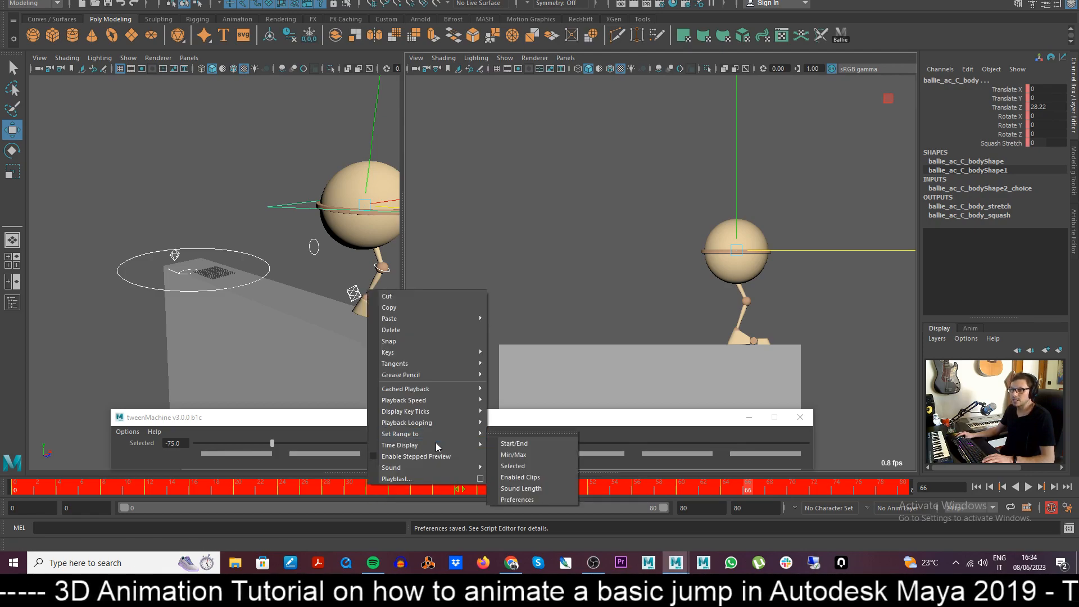
mouse_move(435, 363)
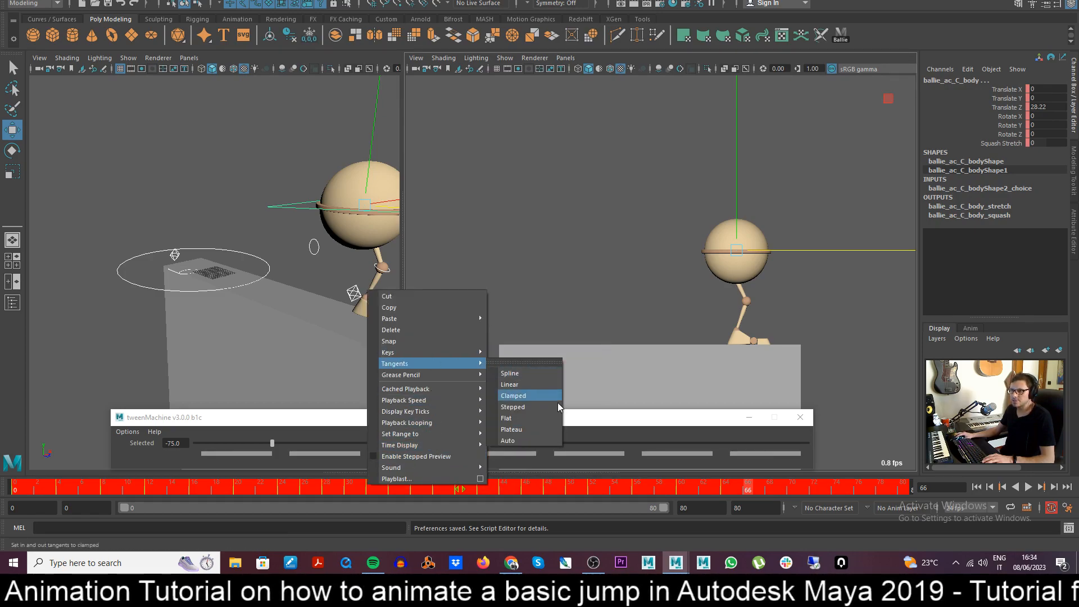
left_click(533, 441)
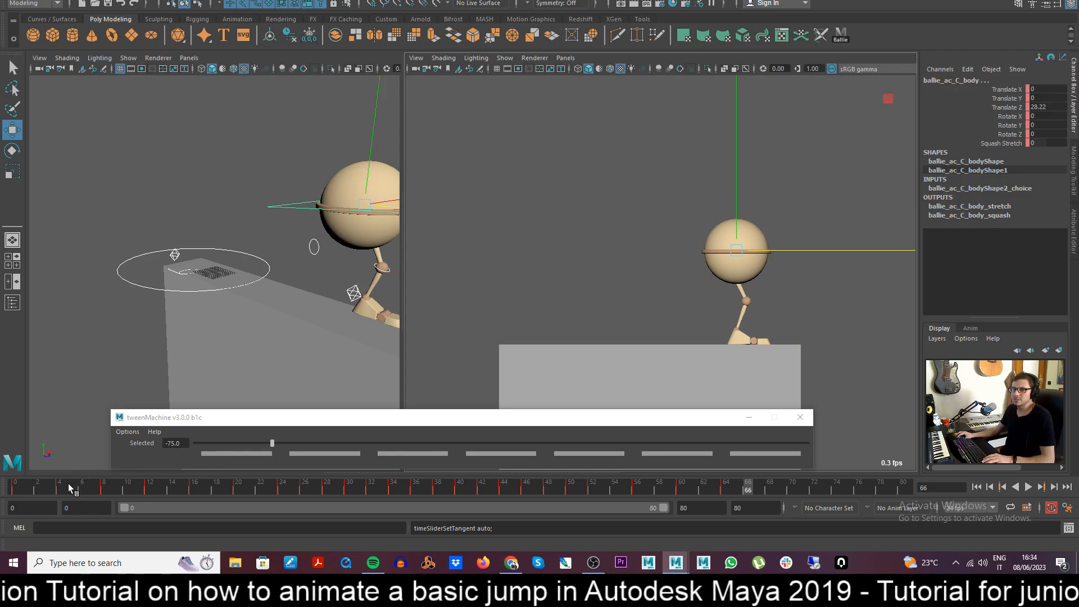
- Play the whole jump animation from frame 0 with nothing selected to review the motion
left_click_drag(70, 487, 11, 484)
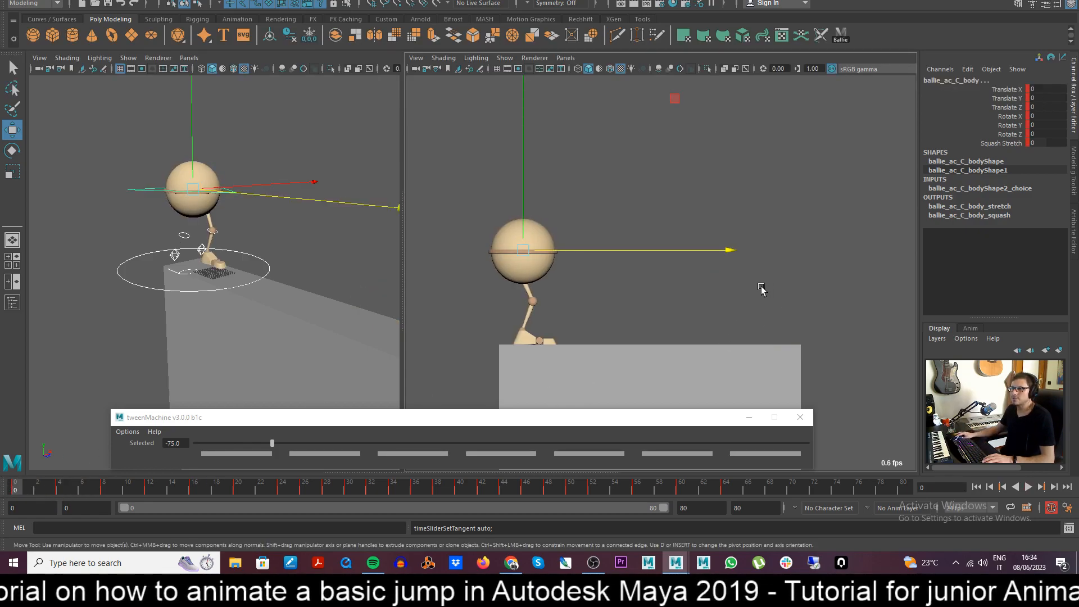
left_click(386, 245)
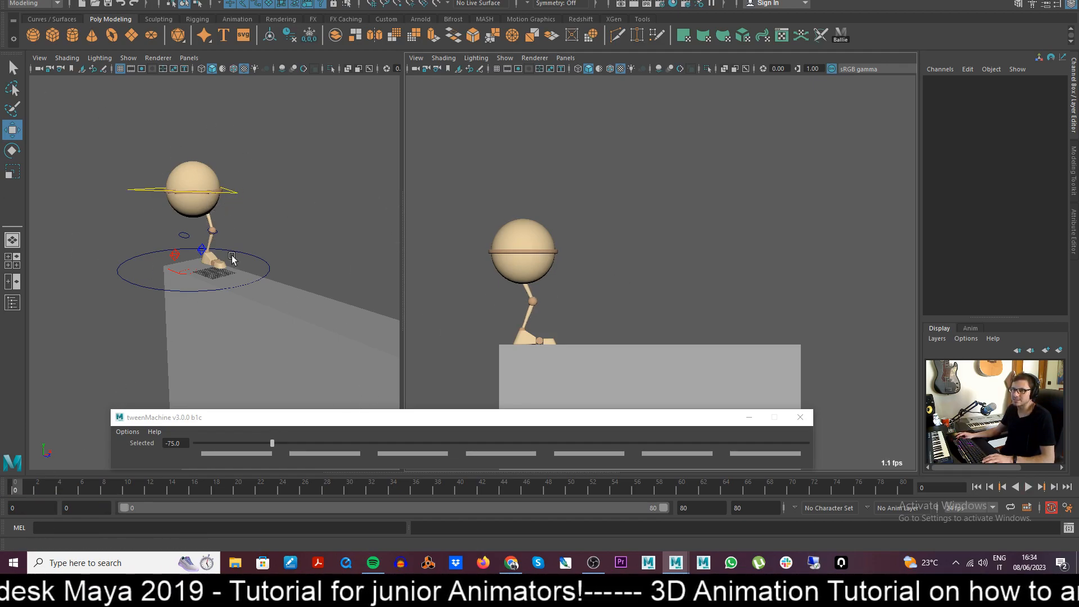
key("alt+v")
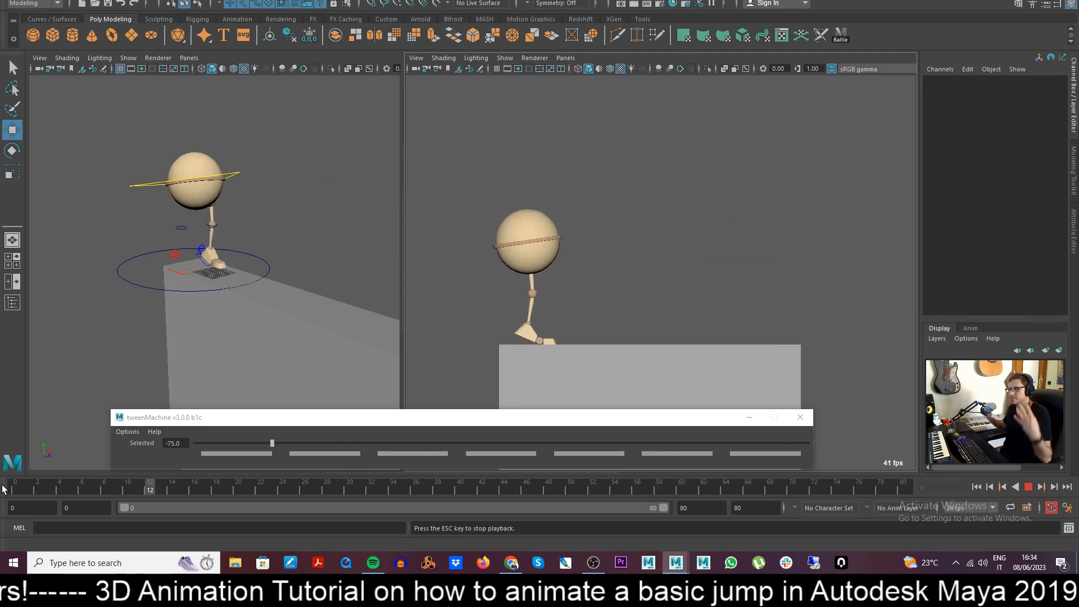
key("Escape")
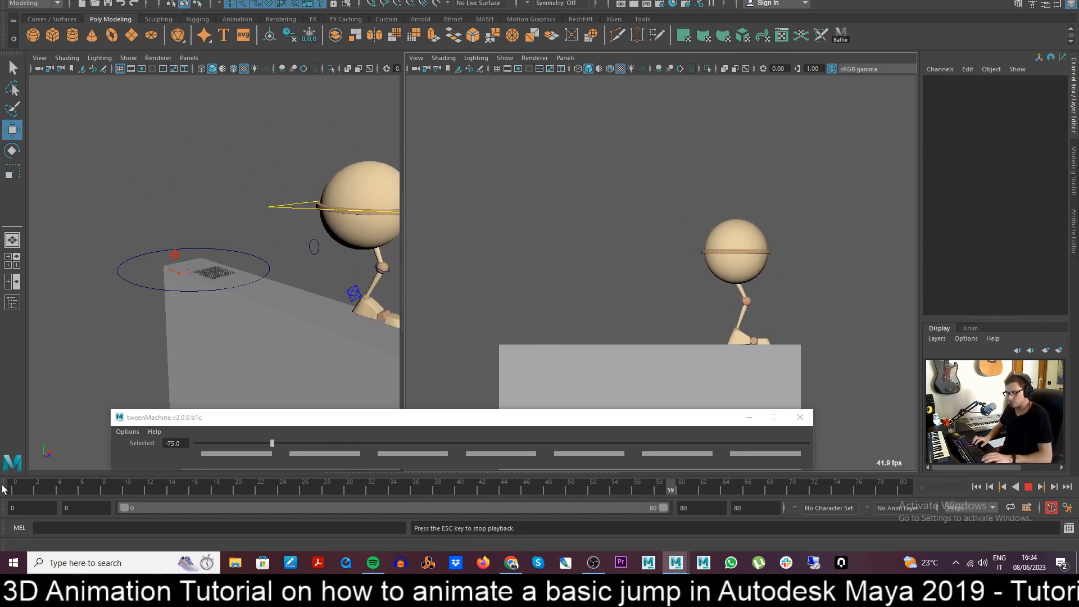
- At frame 37, tween the left foot control's pose with the tweenMachine at 100
left_click(837, 36)
left_click_drag(571, 493, 436, 491)
mouse_move(436, 491)
left_mouse_down()
mouse_move(415, 493)
mouse_move(426, 490)
left_mouse_up()
left_click(353, 293)
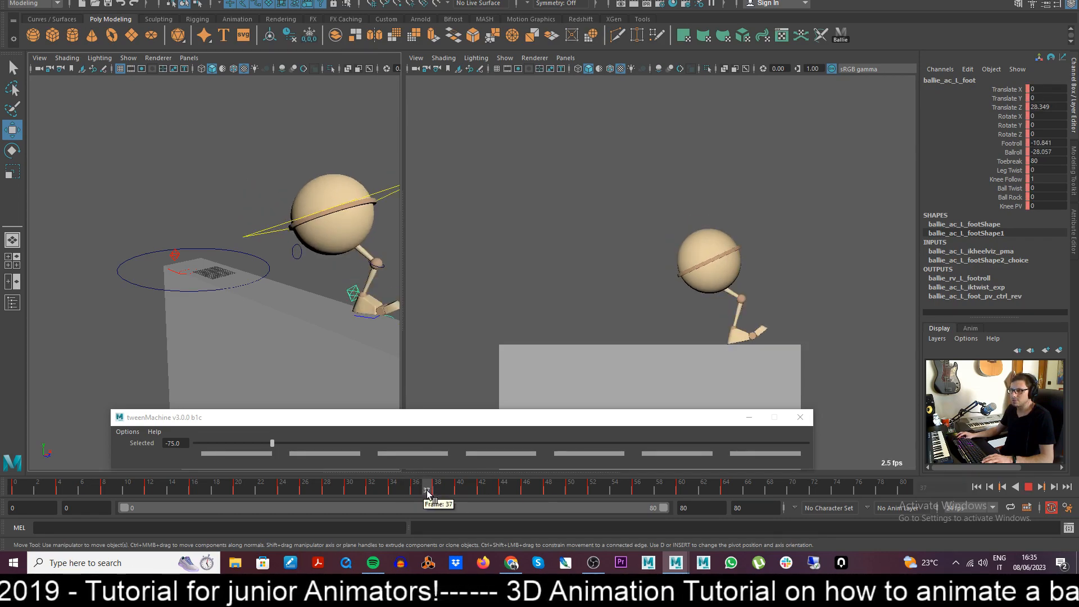
left_click_drag(272, 444, 807, 445)
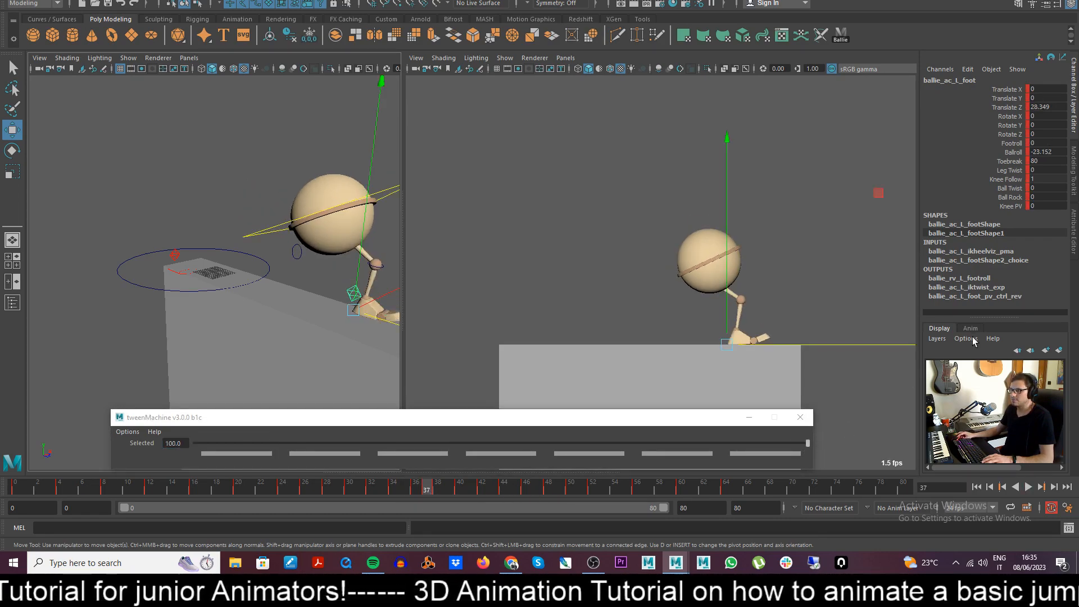
- Set the left foot's Ballroll to 0 at frame 38
left_click(436, 492)
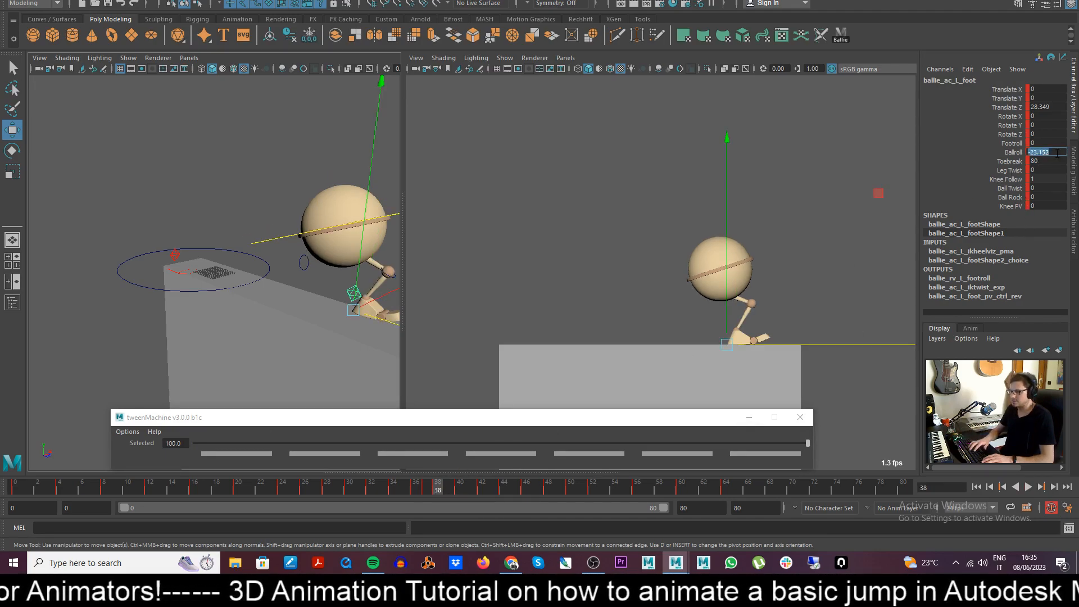
type("0")
key("Return")
- Play and scrub through the frames up to 36 to examine how the foot lands
key("alt+v")
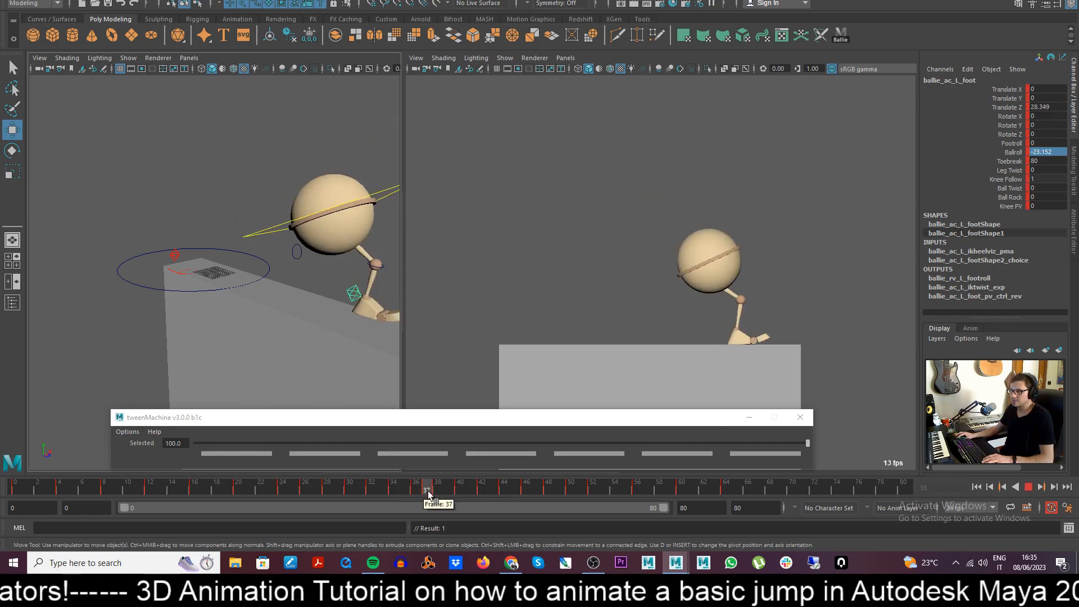
mouse_move(422, 492)
left_mouse_down()
mouse_move(386, 493)
mouse_move(429, 492)
mouse_move(404, 492)
mouse_move(416, 493)
left_mouse_up()
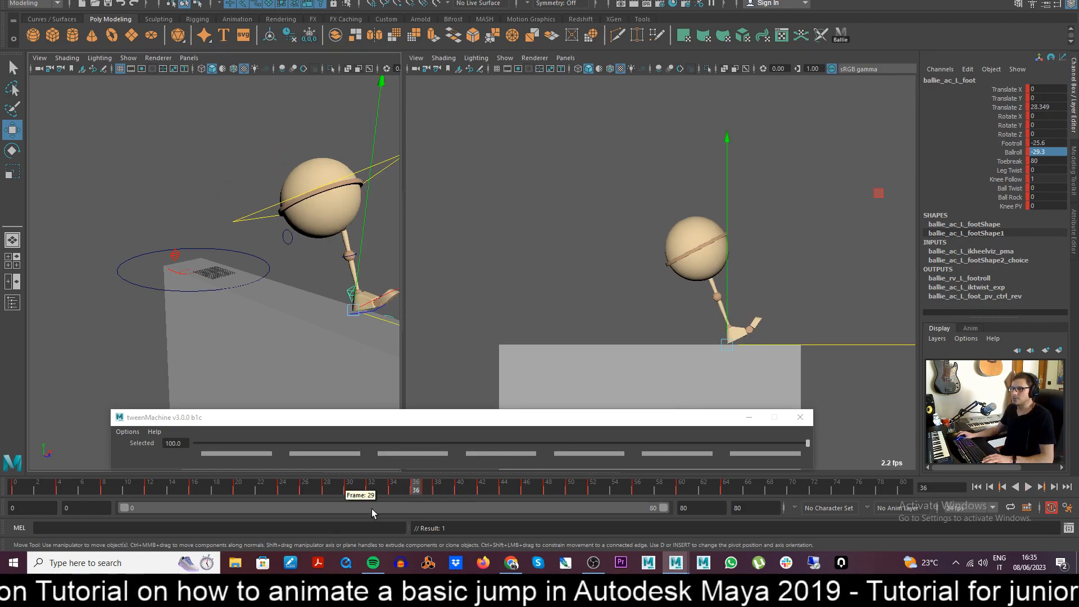
key("alt+v")
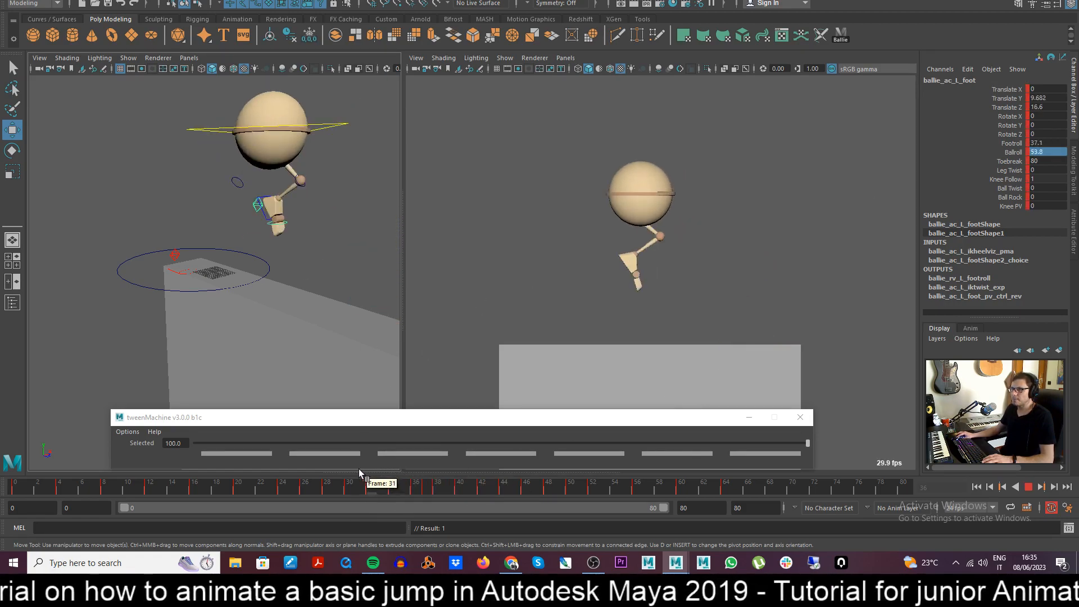
mouse_move(404, 472)
left_mouse_down()
mouse_move(394, 478)
mouse_move(402, 473)
left_mouse_up()
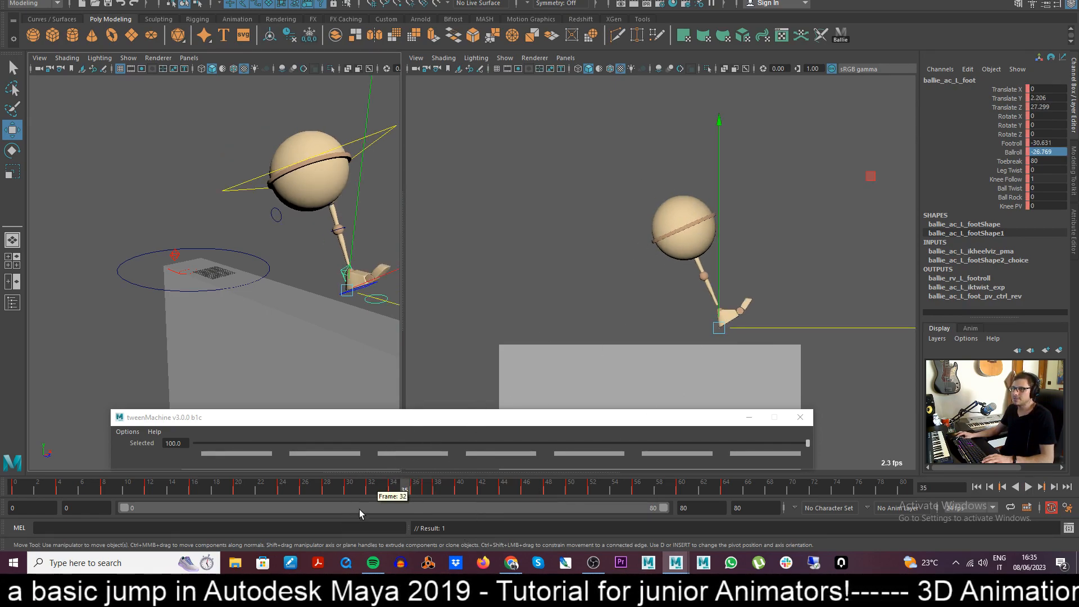
left_click_drag(369, 492, 404, 494)
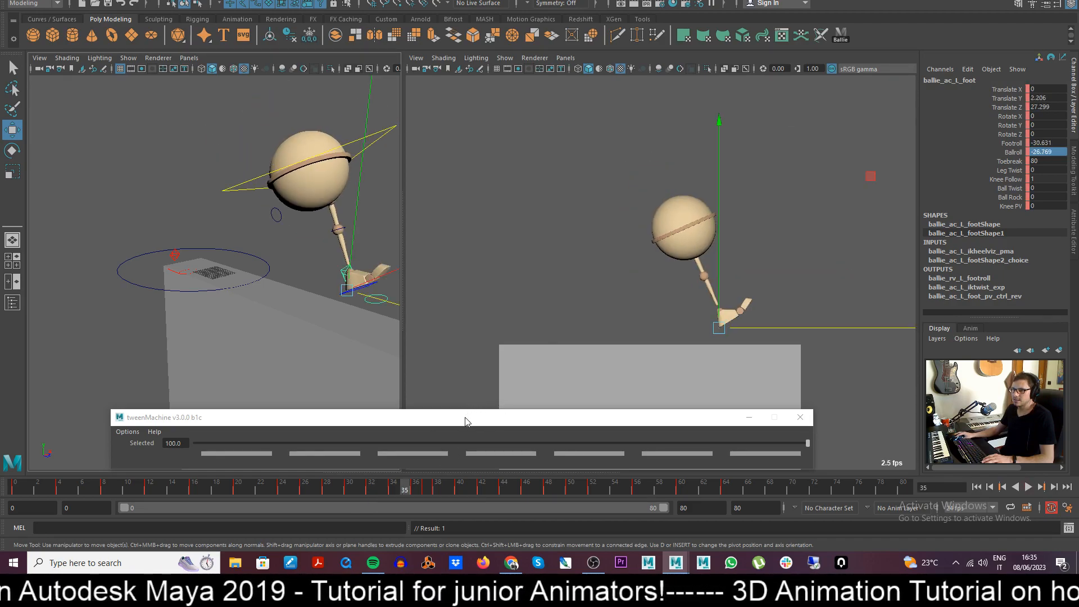
- Minimize the tweenMachine window and show the Graph Editor in a view below the two viewports
left_click(748, 417)
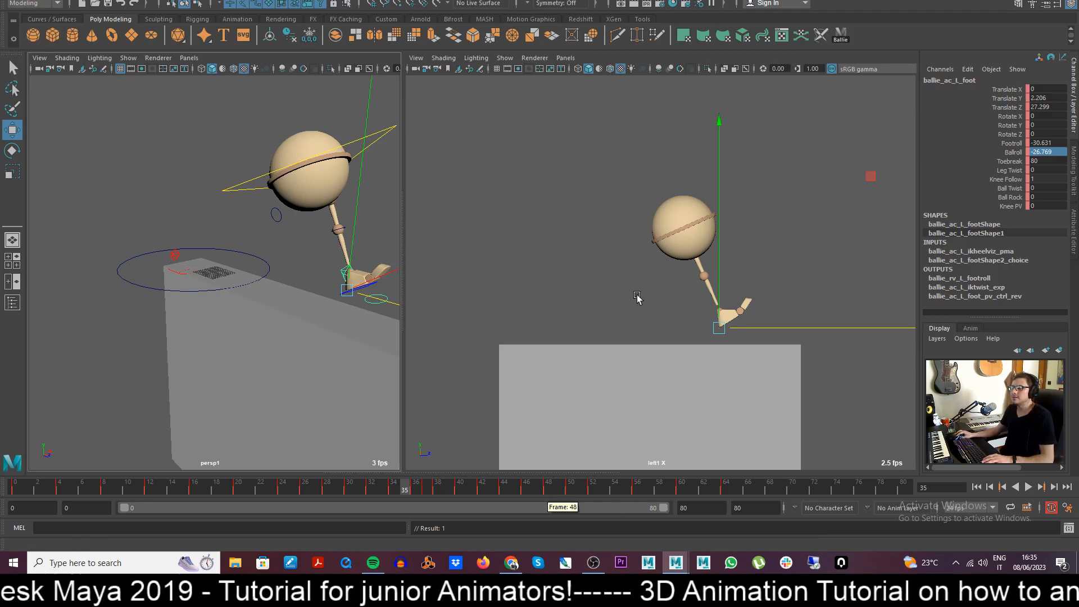
left_click_drag(397, 491, 404, 492)
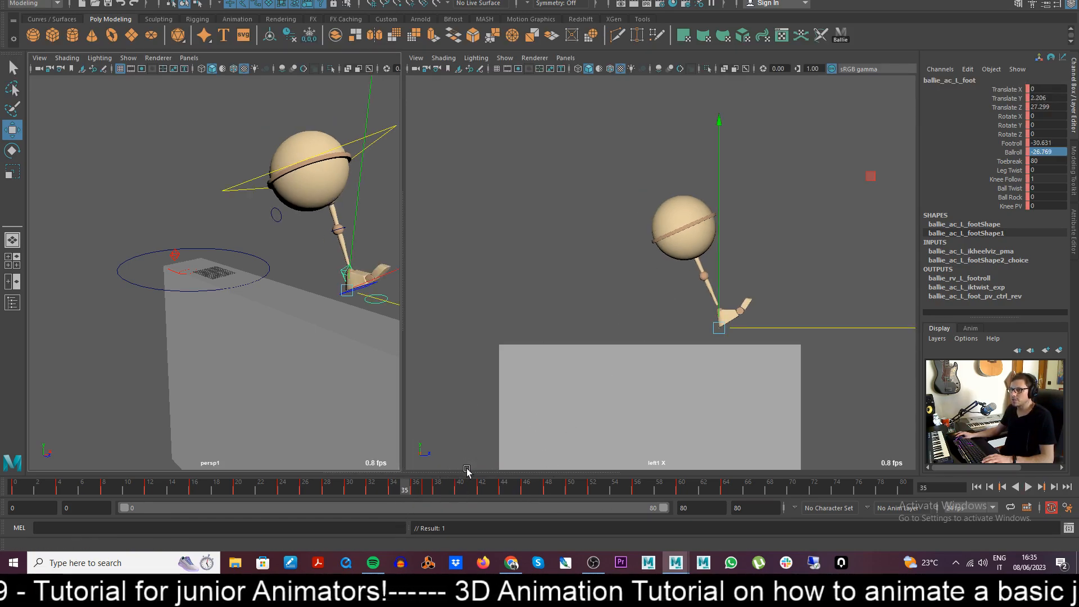
left_click_drag(472, 471, 470, 302)
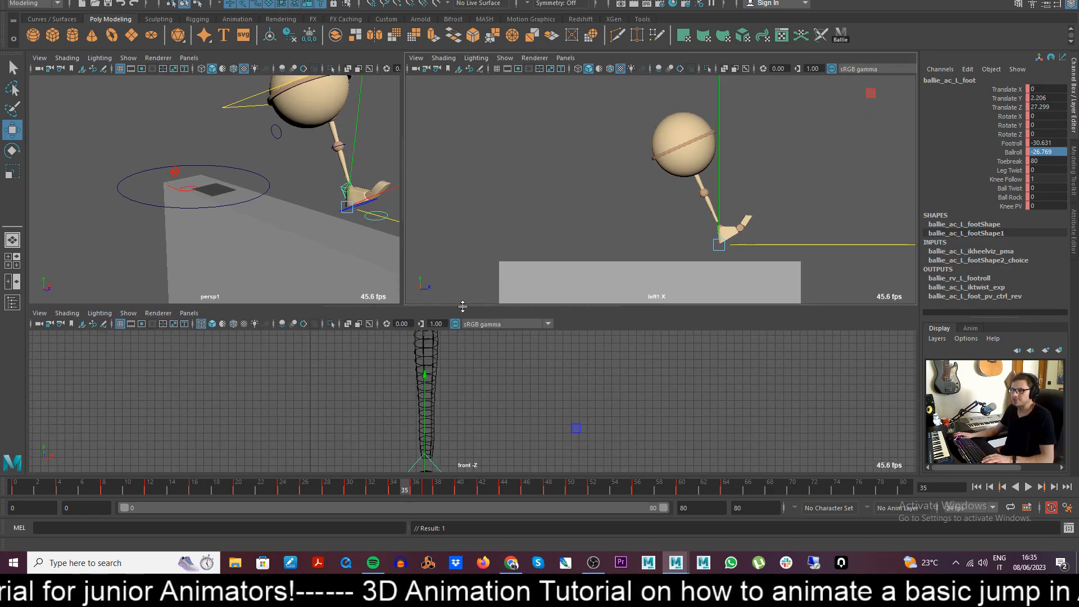
left_click(189, 308)
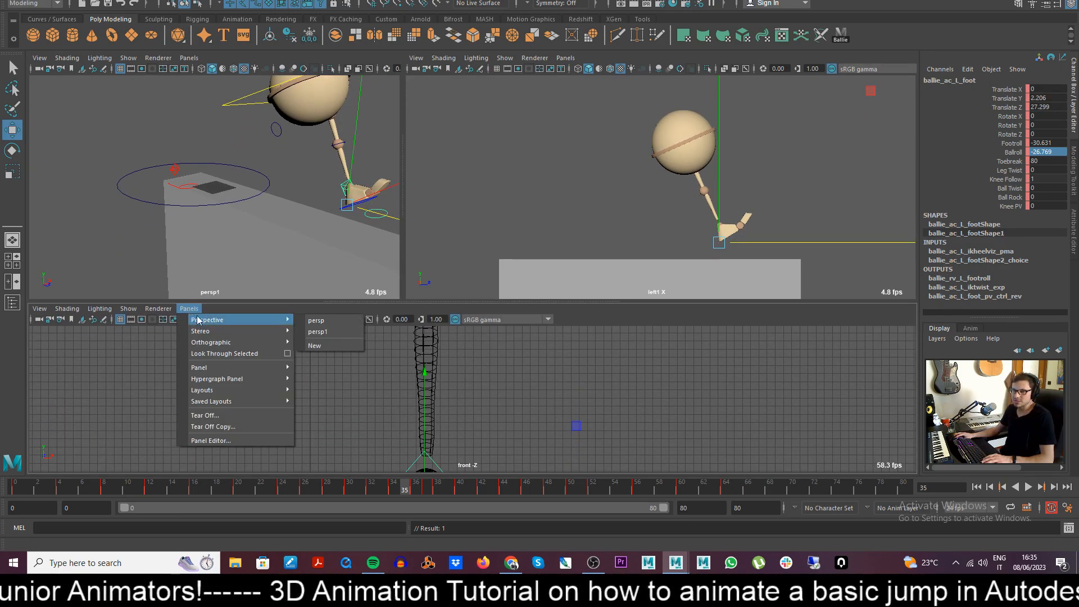
mouse_move(213, 368)
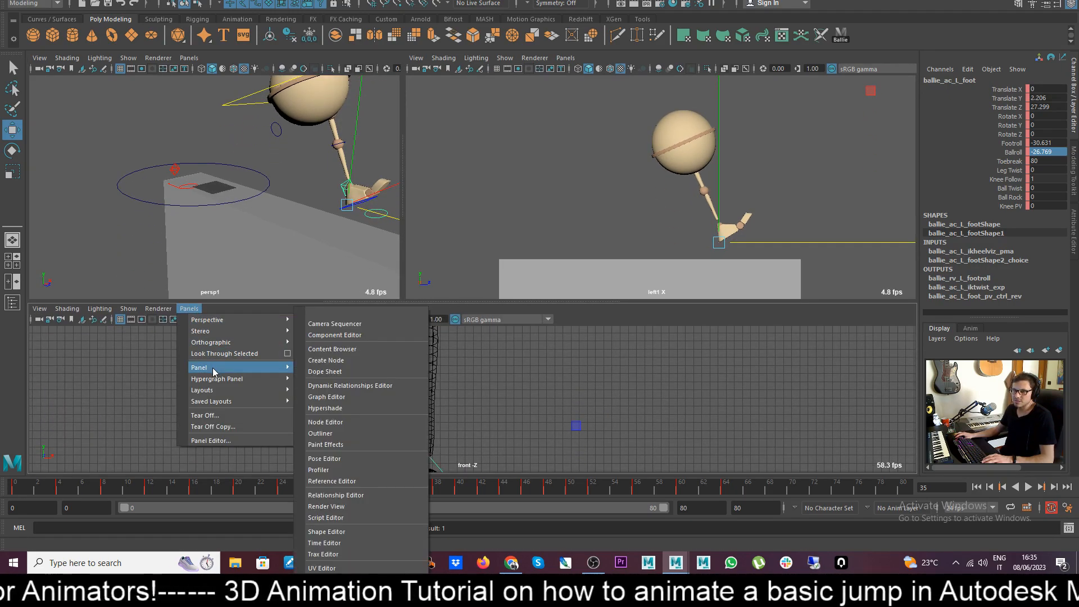
left_click(368, 396)
- Isolate and frame the left foot's Translate Y curve and select its key at frame 34
left_click(103, 400)
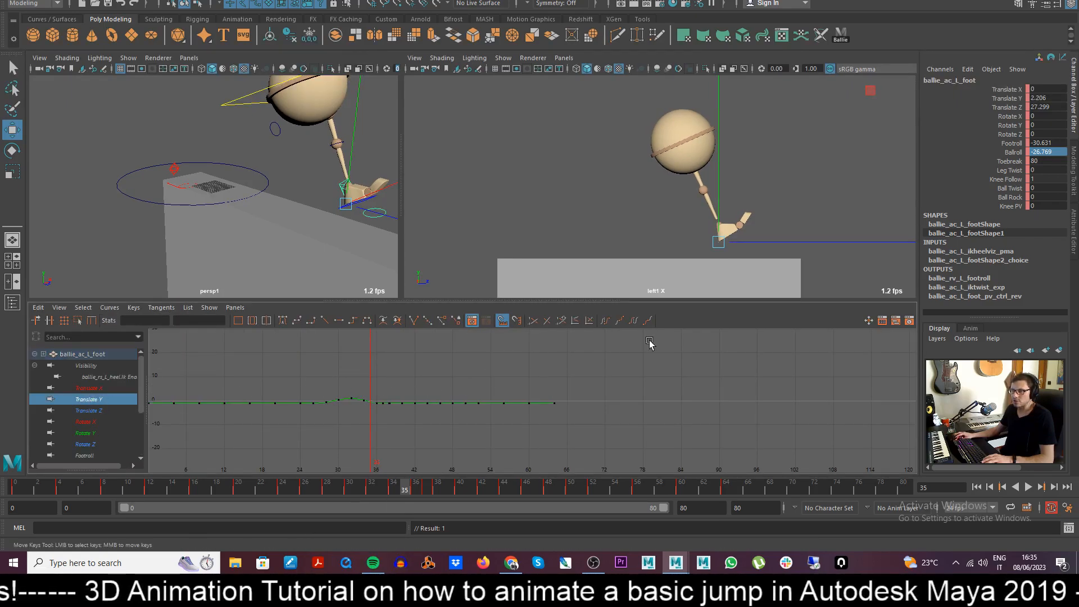
left_click(1009, 98)
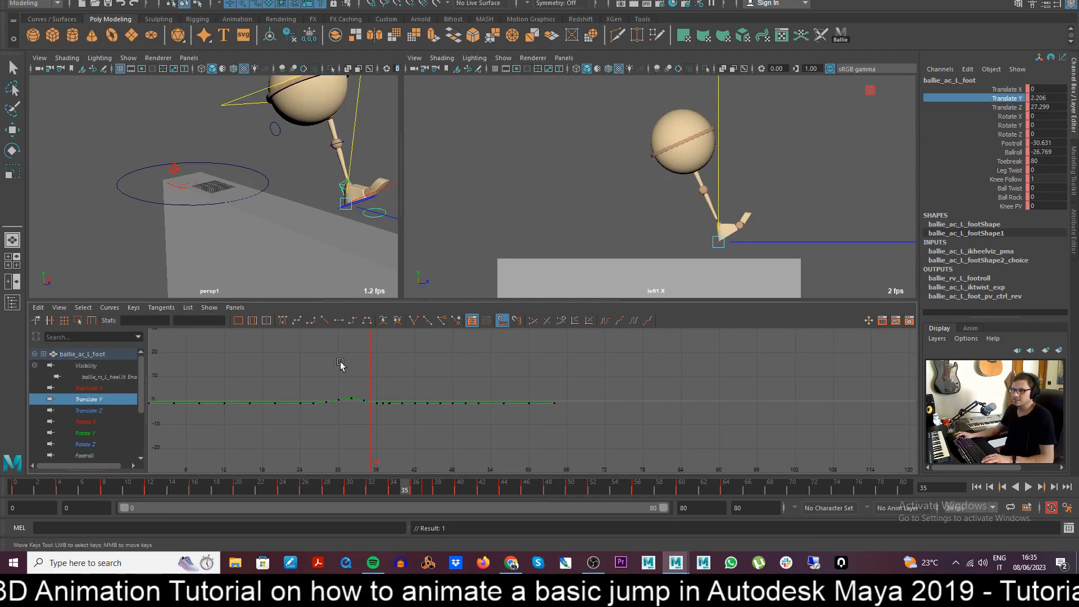
key("f")
mouse_move(402, 490)
left_mouse_down()
mouse_move(371, 489)
mouse_move(393, 491)
left_mouse_up()
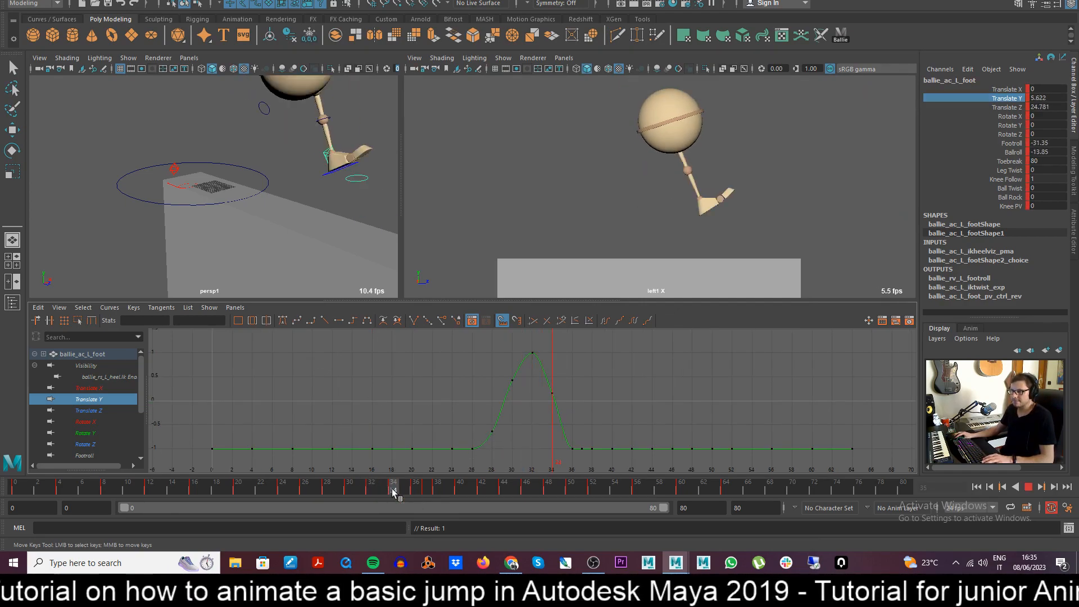
left_click(552, 393)
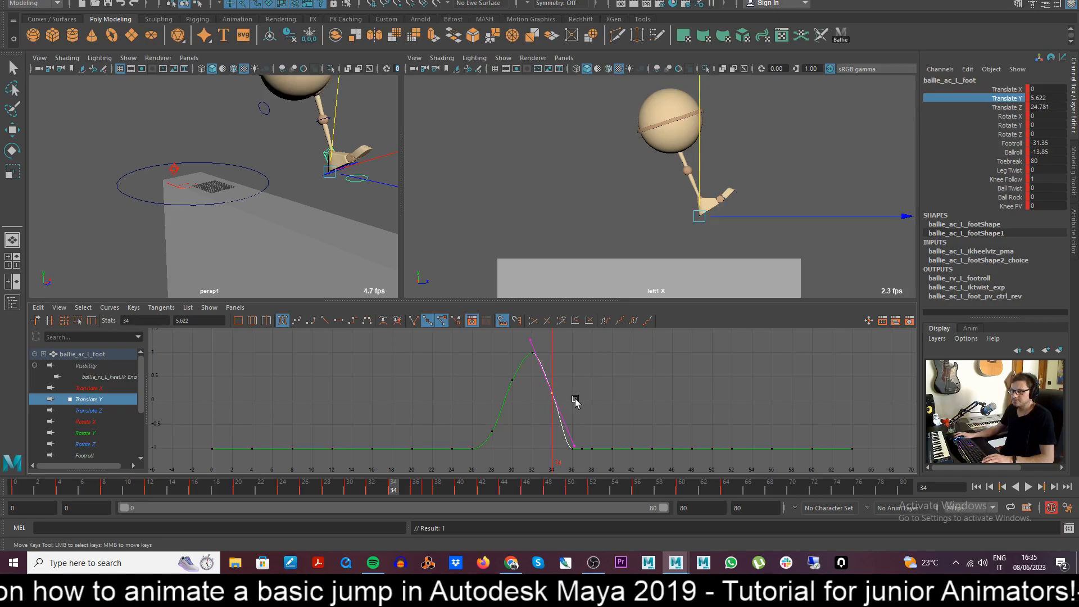
- Try to adjust the height of the left foot's Translate Y key at frame 34
key("alt+v")
left_click(395, 494)
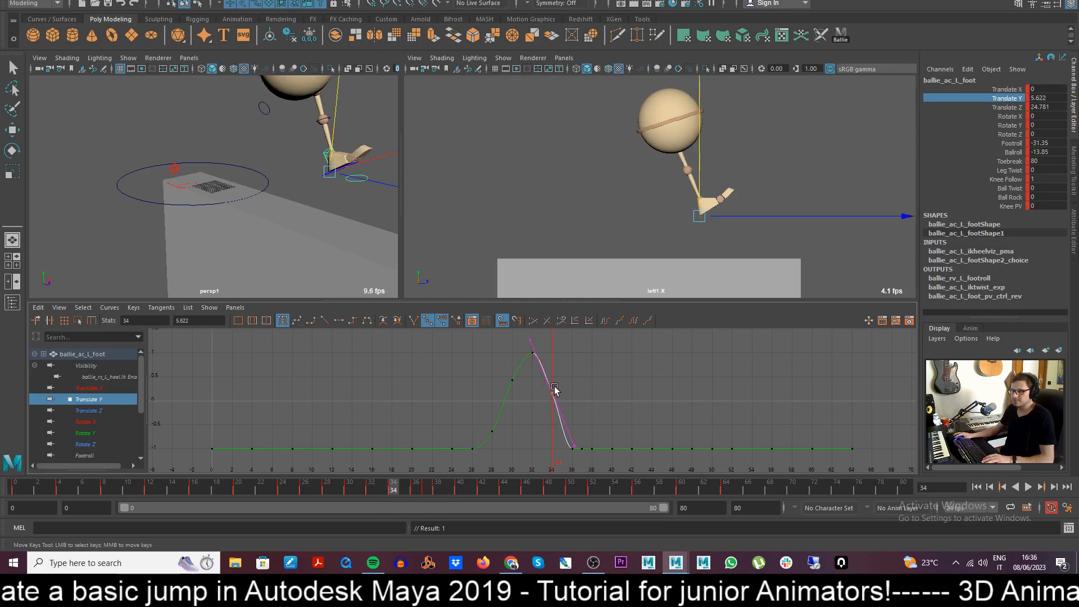
key("alt+v")
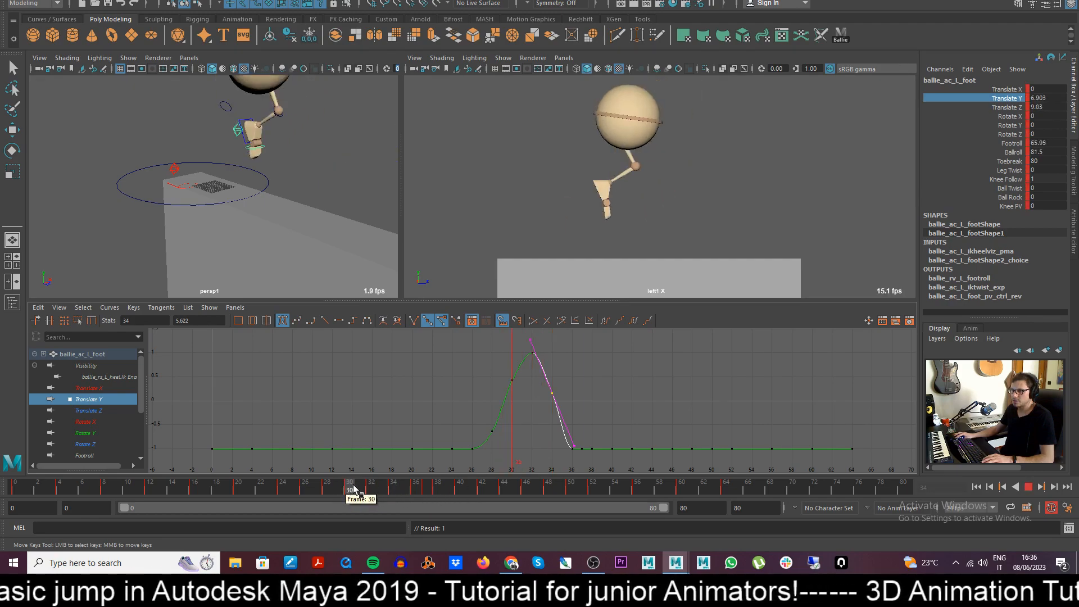
left_click(394, 494)
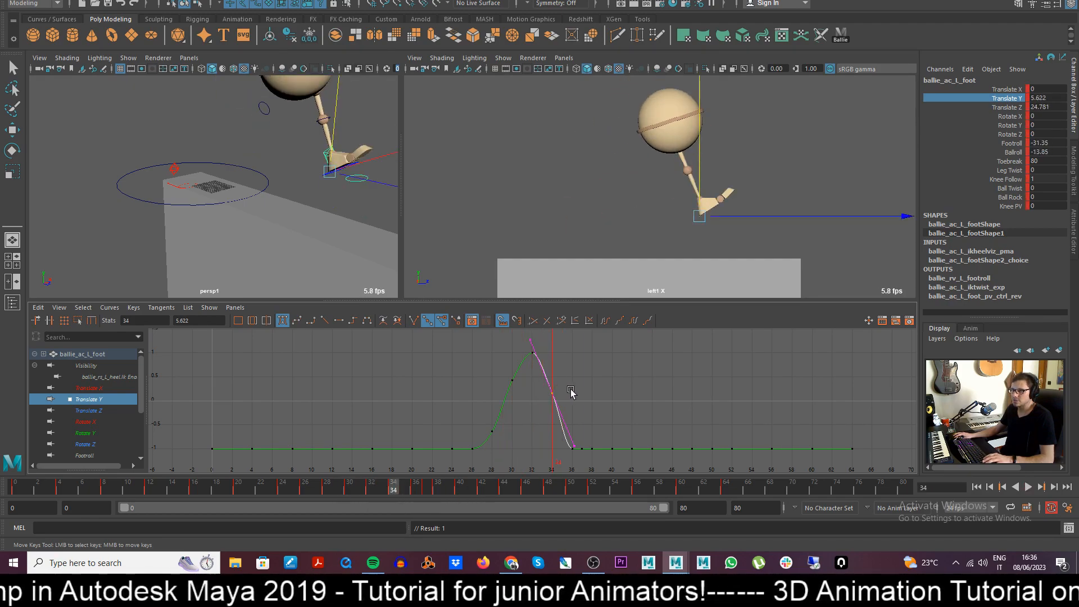
middle_click_drag(573, 382, 573, 384, "shift")
key("ctrl+z")
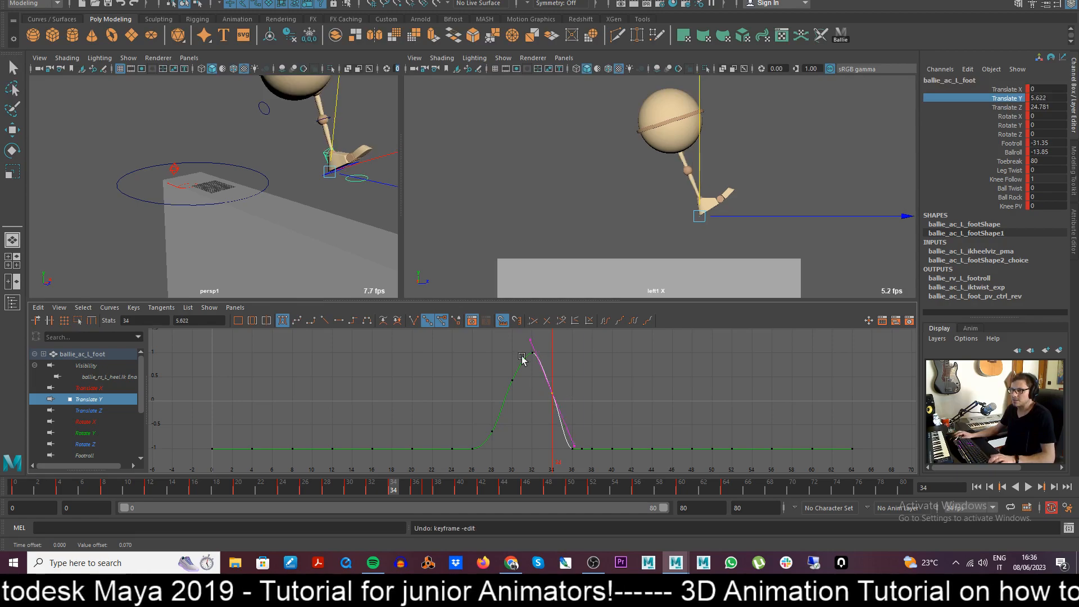
- Raise the body control's Translate Y key at frame 34 to about 6.12 on its curve
left_click(279, 152)
middle_click_drag(279, 152, 277, 248, "alt")
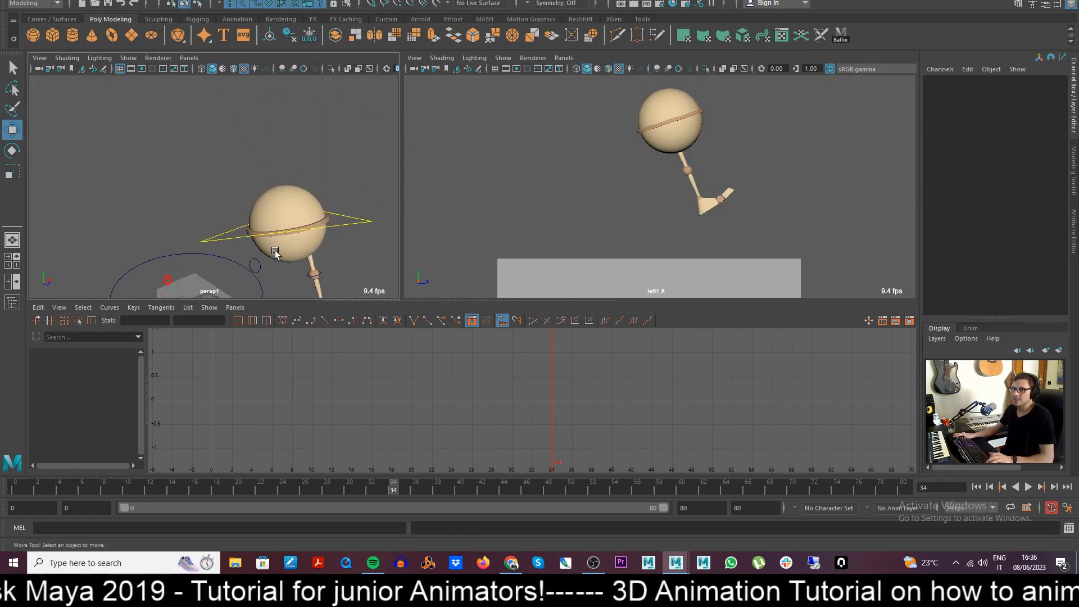
left_click(226, 241)
left_click(88, 377)
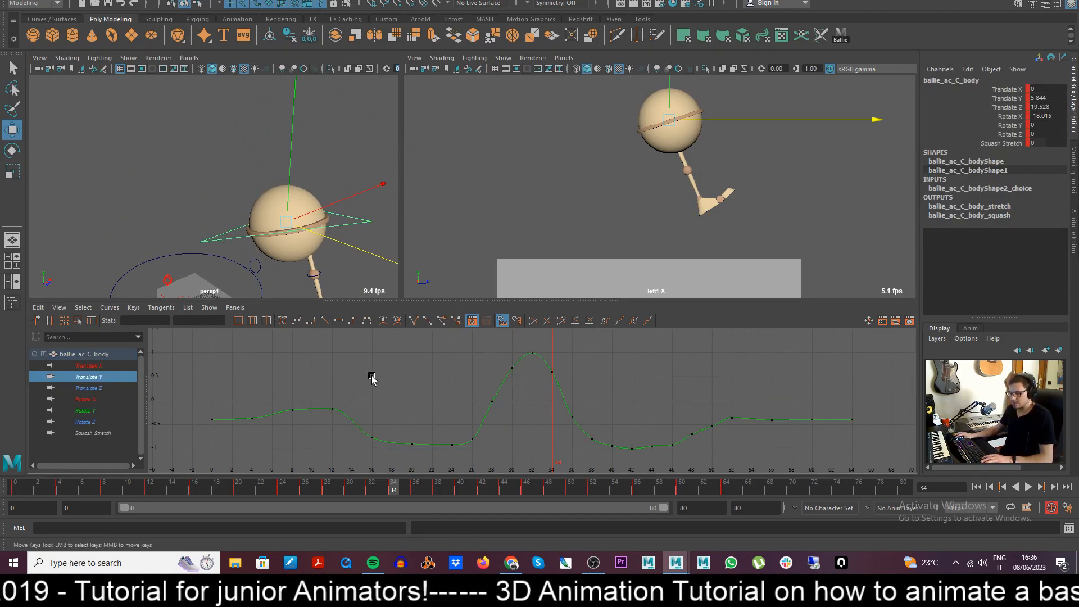
left_click(559, 370)
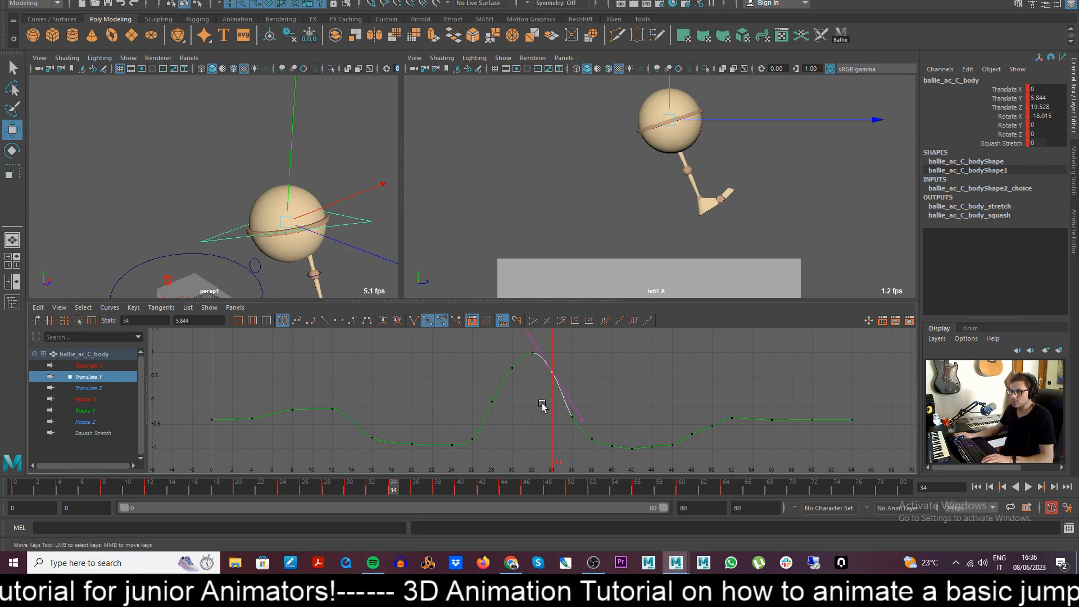
middle_click_drag(542, 404, 544, 403)
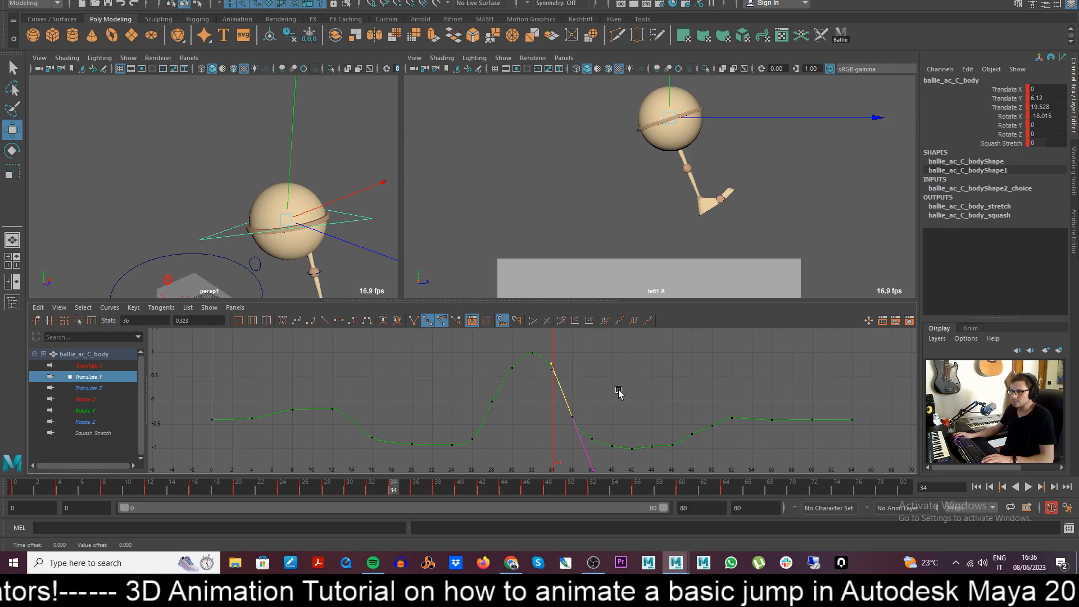
- Try to move the body's Translate Y key at frame 44
left_click(587, 435)
left_click(620, 421)
middle_click_drag(633, 444, 607, 403, "alt")
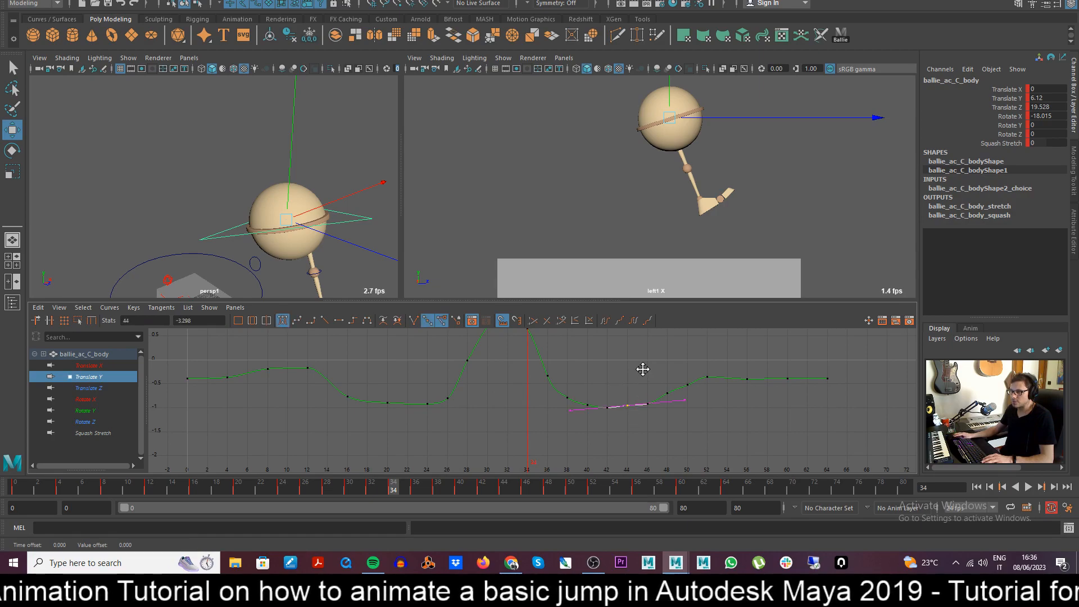
key("ctrl+z")
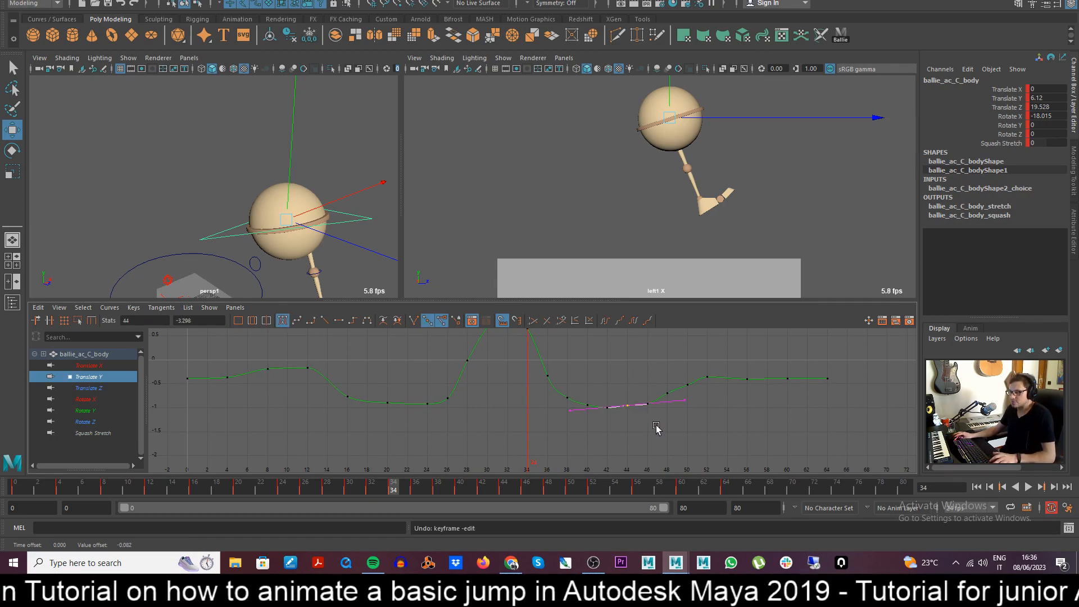
- Smooth the body's Translate Y dip by nudging its keys between frames 38 and 44, lowering the key at frame 44
right_click_drag(646, 378, 648, 444, "alt")
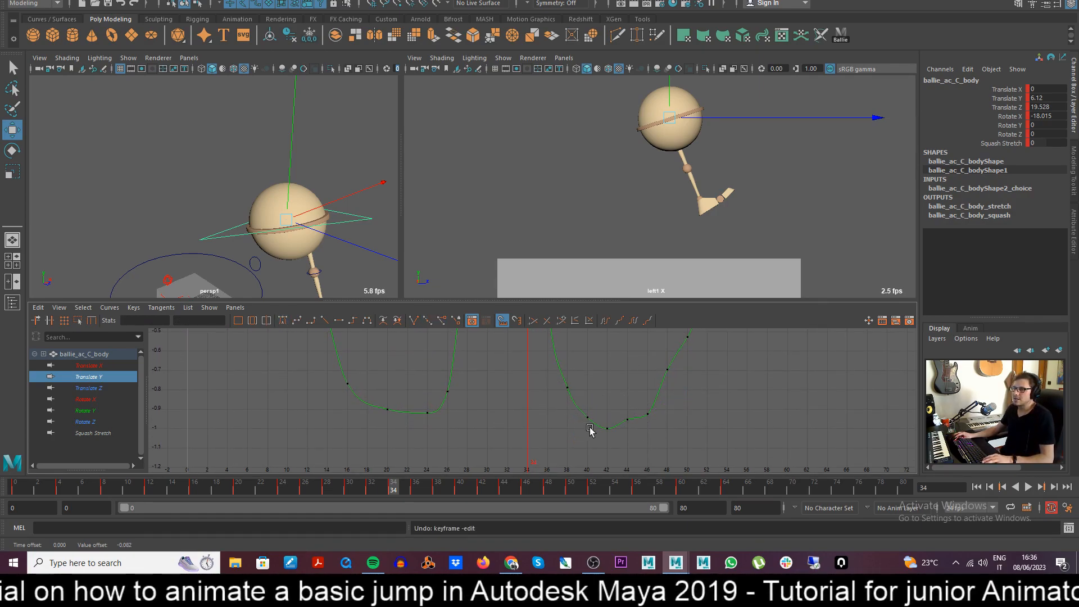
left_click_drag(559, 412, 539, 370)
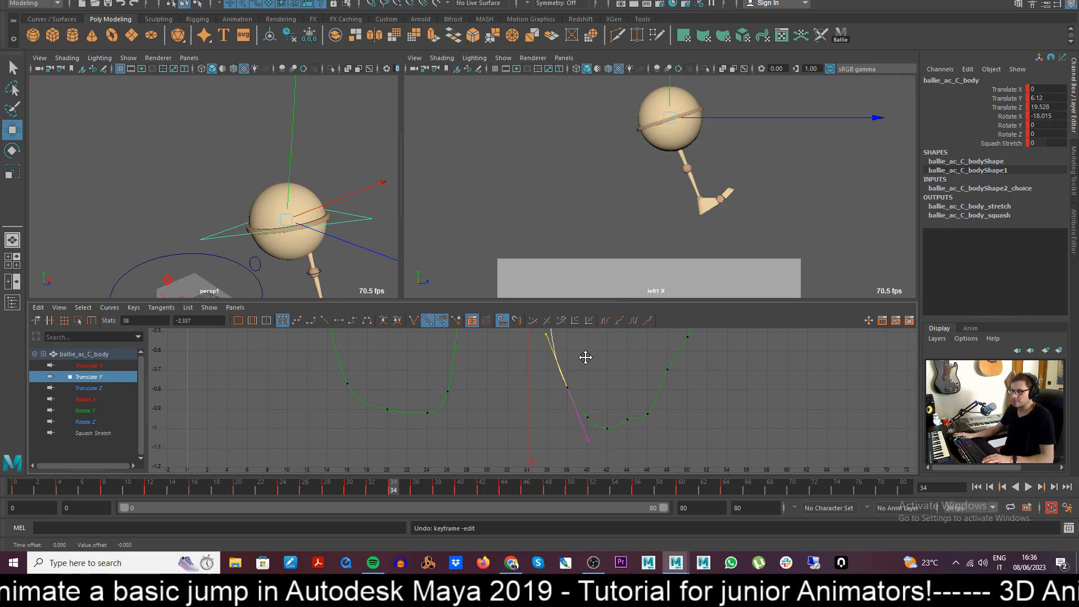
left_click_drag(591, 425, 592, 426)
left_click(573, 400)
middle_click_drag(607, 381, 609, 380)
left_click(611, 382)
left_click_drag(626, 409, 632, 427)
middle_click_drag(636, 377, 636, 384)
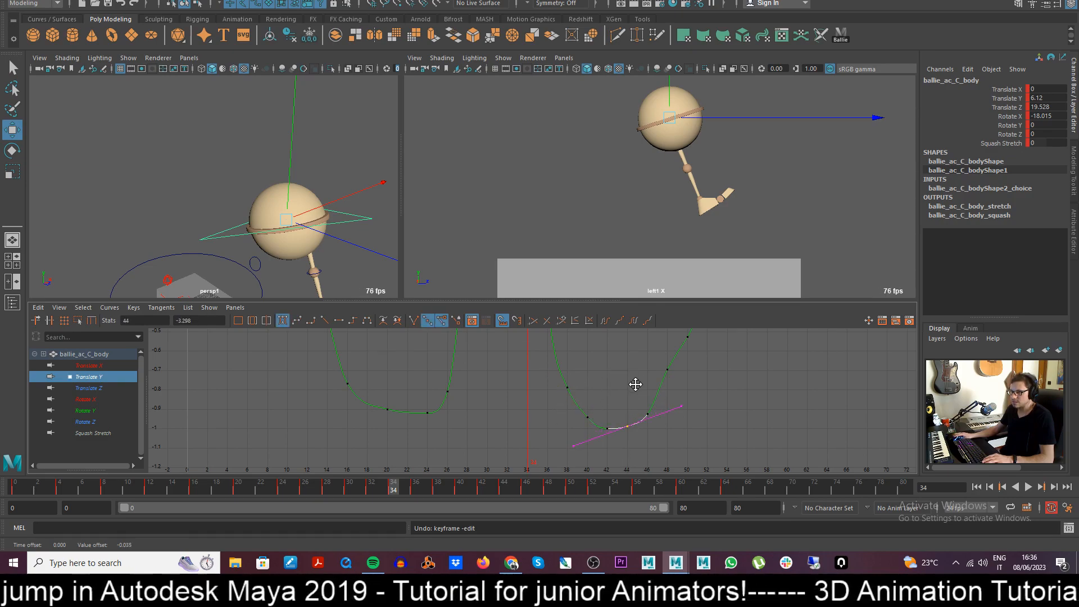
- Adjust the body's Translate Y keys around frames 48 and 50 to smooth the rise after the landing
left_click(656, 366)
left_click_drag(655, 362, 678, 385)
scroll(678, 386, "down", 3)
left_click(678, 391)
middle_click_drag(640, 382, 637, 396, "alt")
left_click_drag(618, 364, 631, 382)
middle_click_drag(635, 385, 609, 473)
left_click(635, 383)
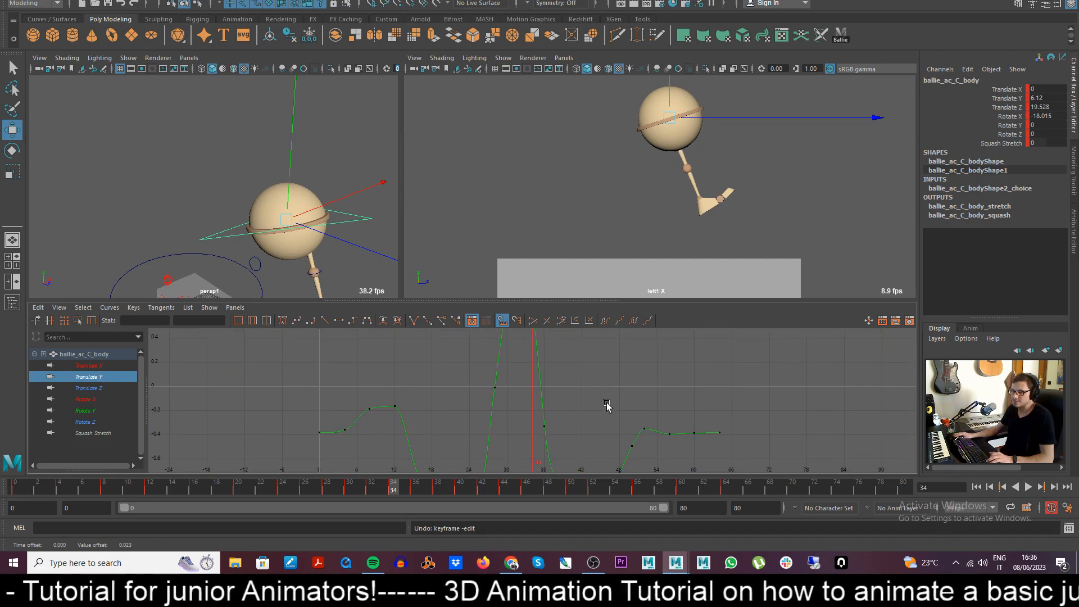
- Play back the jump to review the body's adjusted Translate Y motion
left_click_drag(382, 490, 303, 486)
key("alt+v")
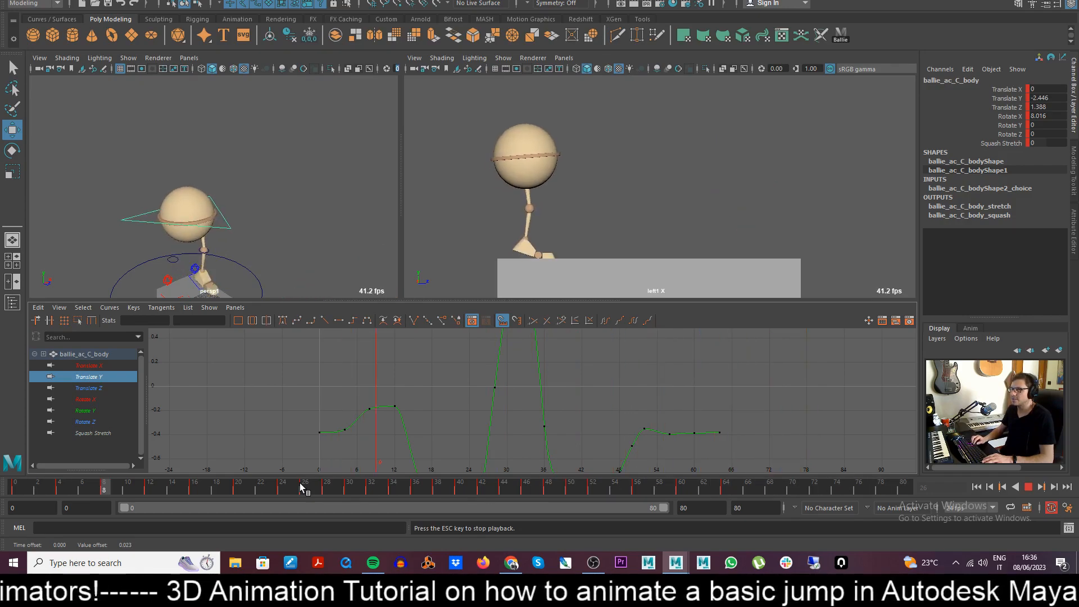
key("Escape")
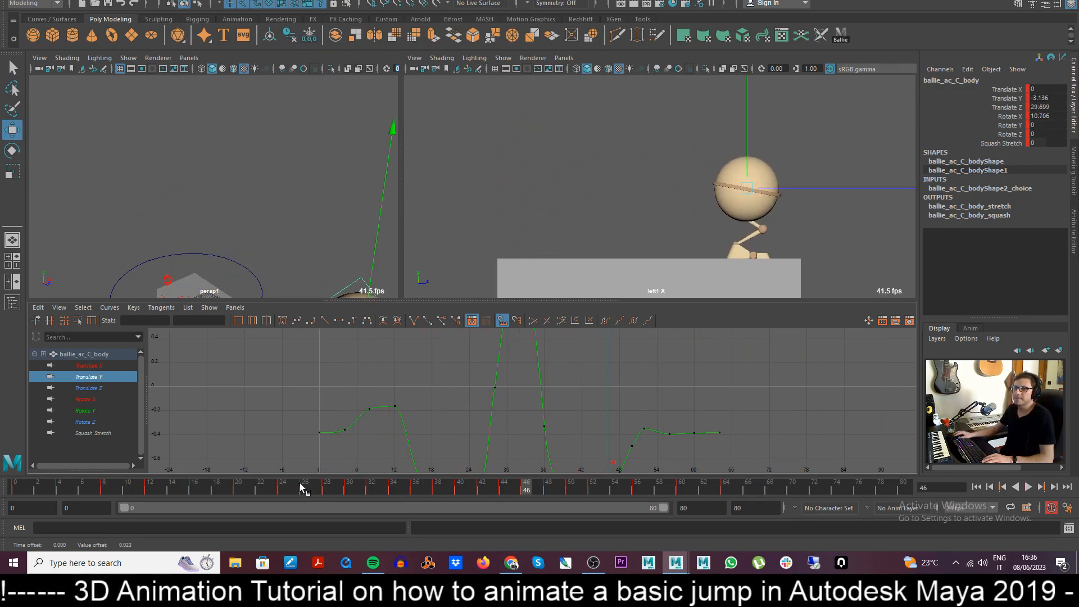
- Lower the left foot control's Ballroll at frame 27 to about 11.3 and play back the take-off
left_click_drag(196, 483, 313, 499)
left_click(334, 279)
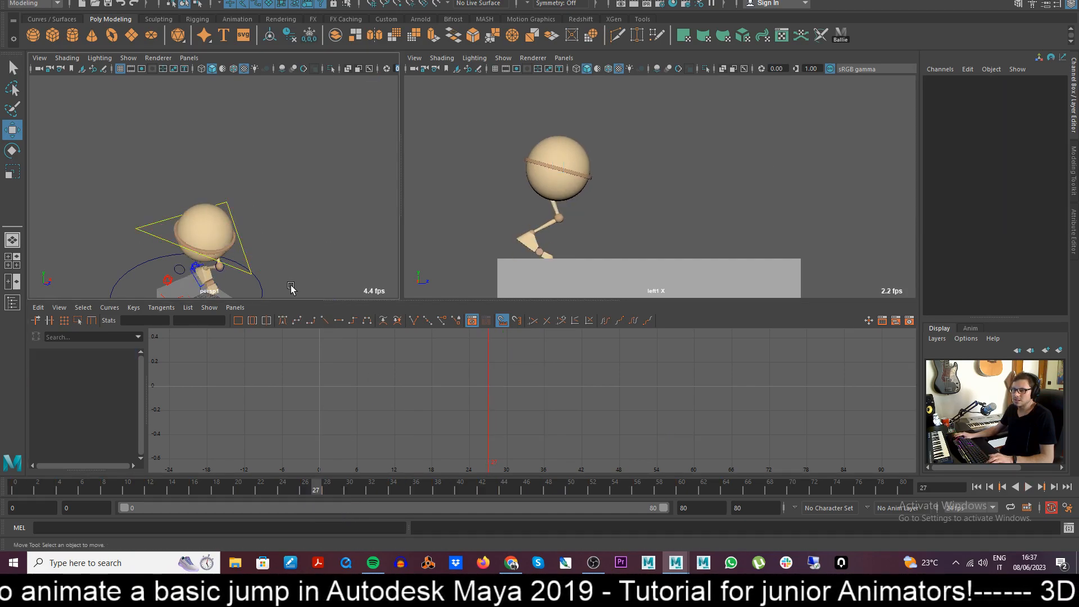
middle_click_drag(251, 285, 282, 225, "alt")
left_click(225, 191)
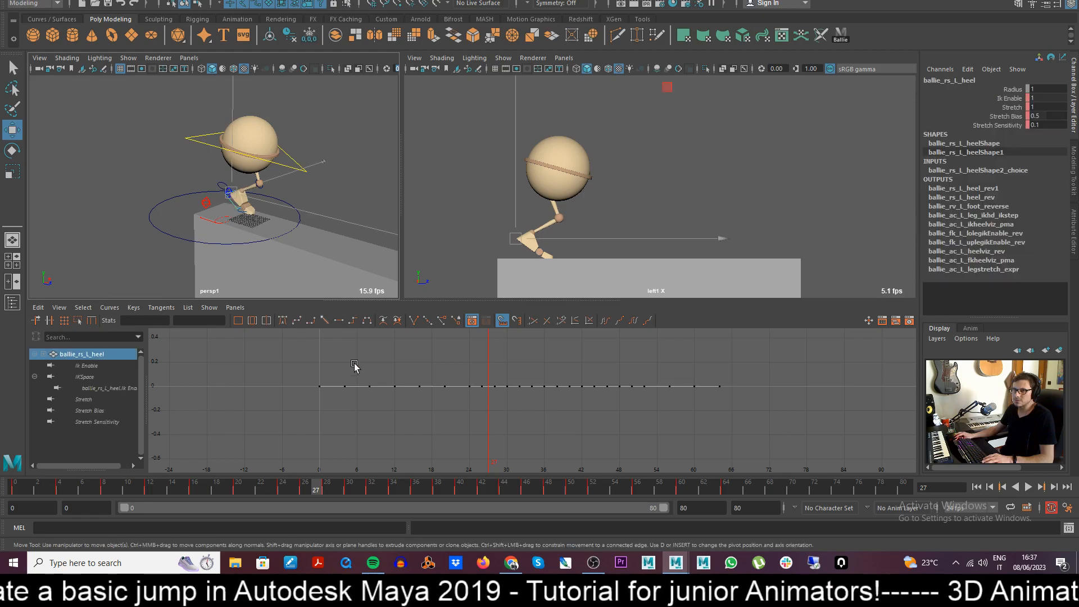
left_click(351, 141)
left_click(229, 191)
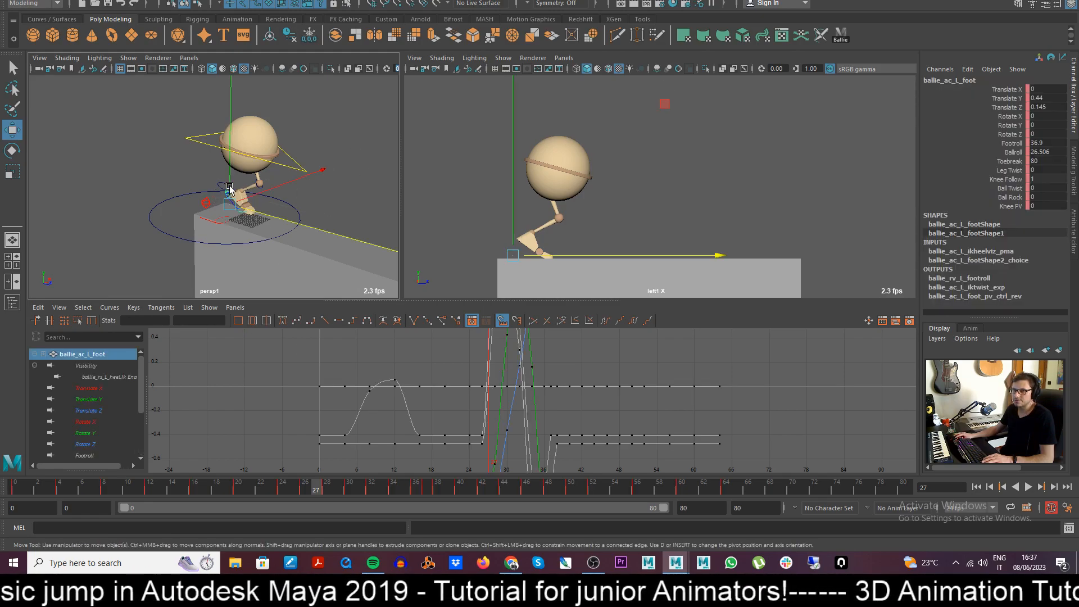
mouse_move(324, 490)
left_mouse_down()
mouse_move(303, 490)
mouse_move(316, 492)
left_mouse_up()
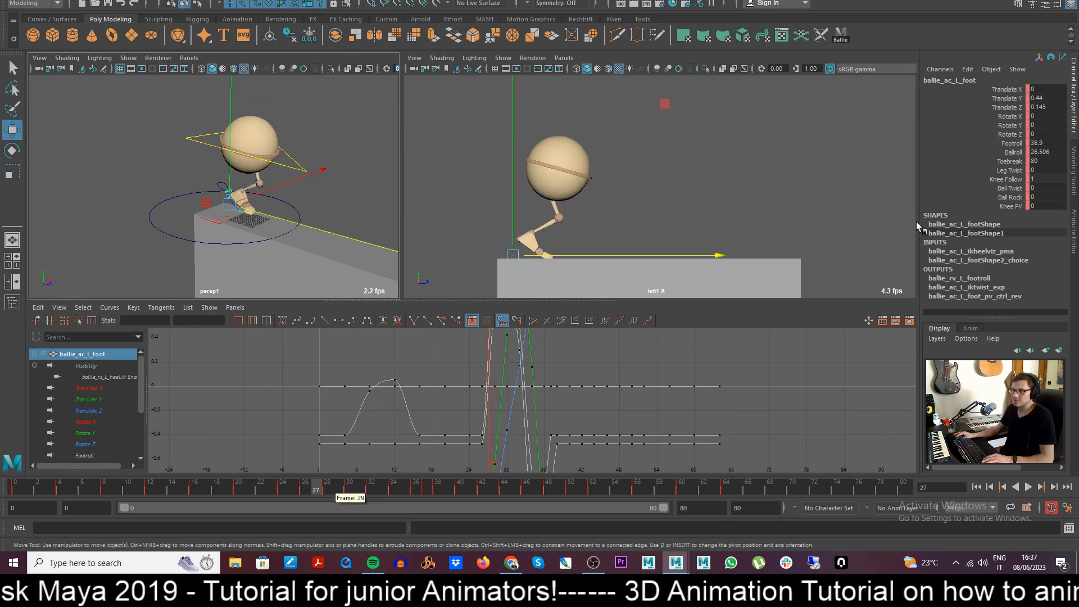
left_click(1013, 153)
middle_click_drag(791, 183, 725, 185)
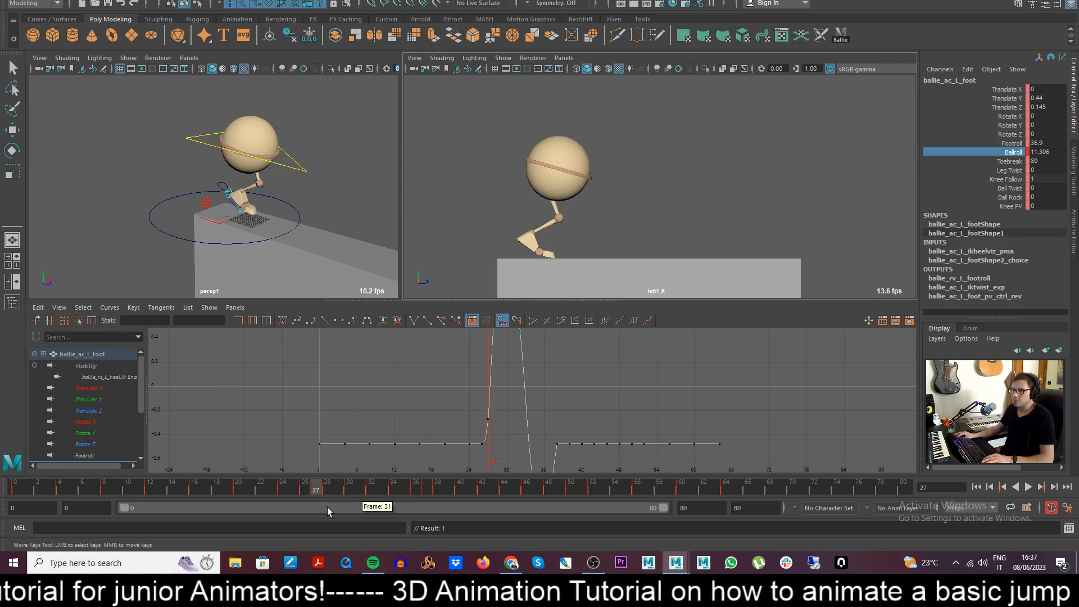
key("alt+v")
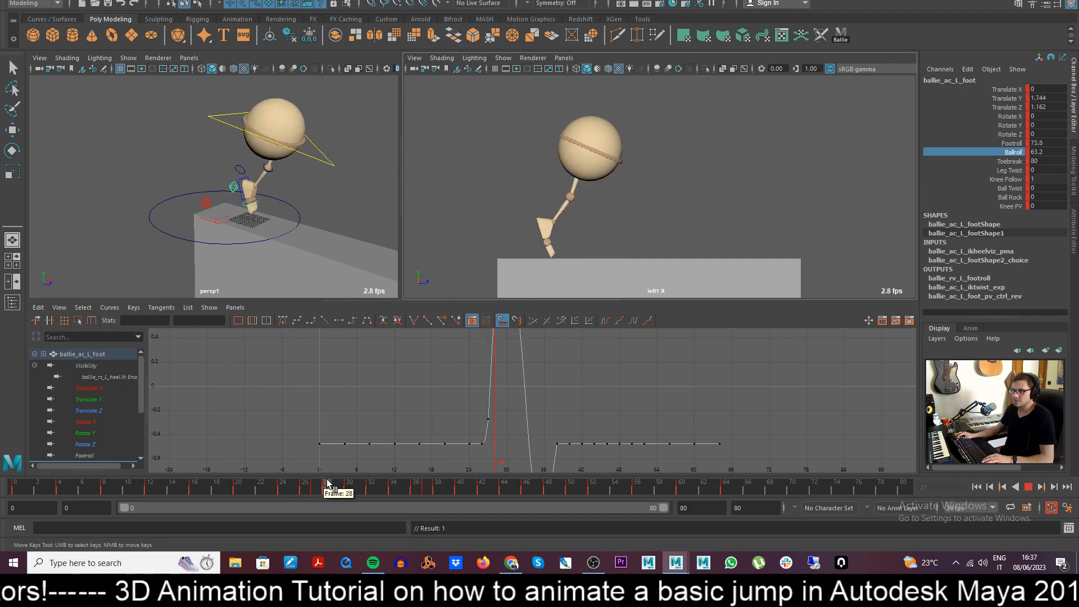
- Shift the left foot control slightly backward at frame 29 and play back the jump
mouse_move(341, 484)
left_mouse_down()
mouse_move(319, 484)
mouse_move(337, 486)
left_mouse_up()
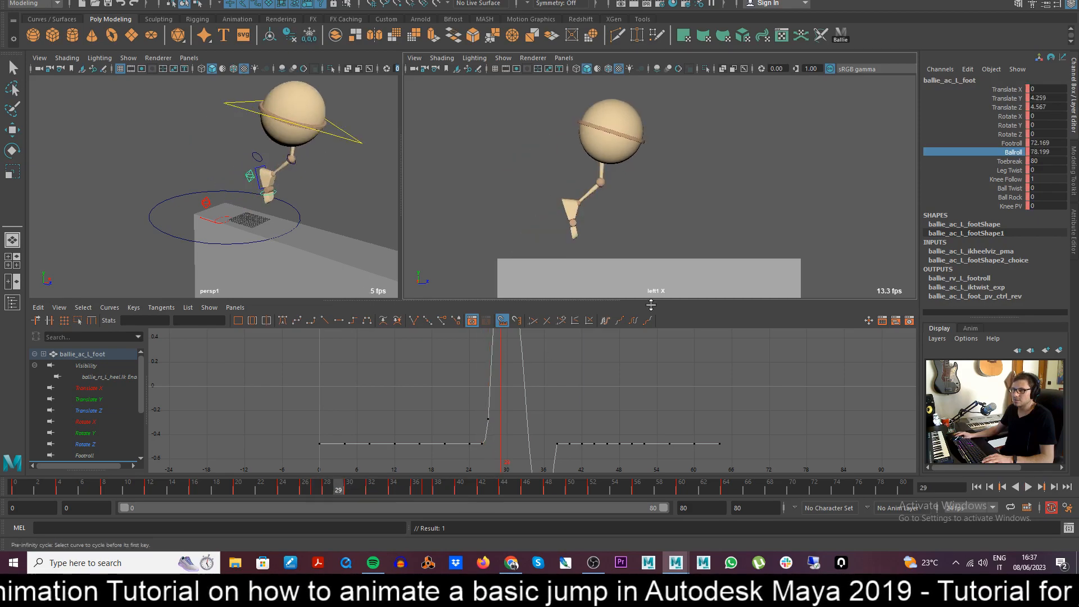
left_click(672, 218)
left_click(247, 175)
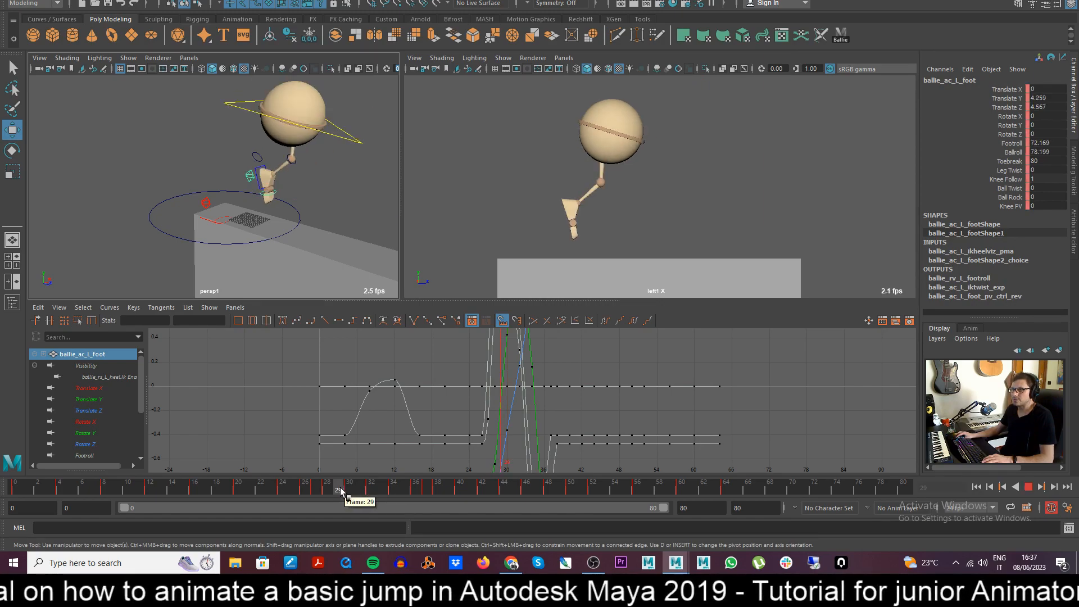
left_click_drag(543, 227, 540, 227)
key("alt+v")
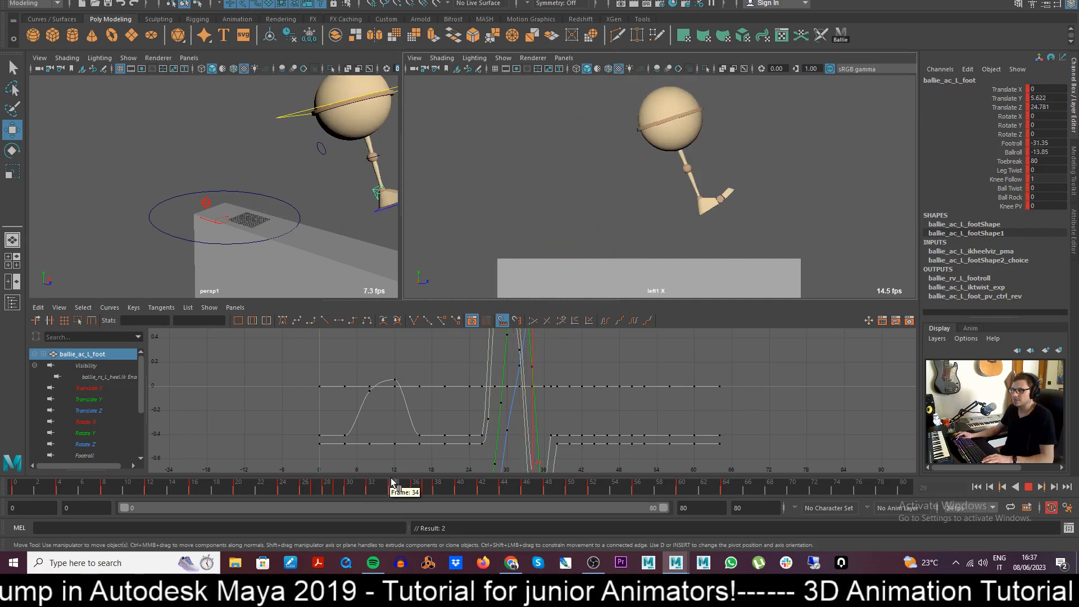
- Reduce the left foot control's Footroll at frame 27 to 26.8
left_click(315, 481)
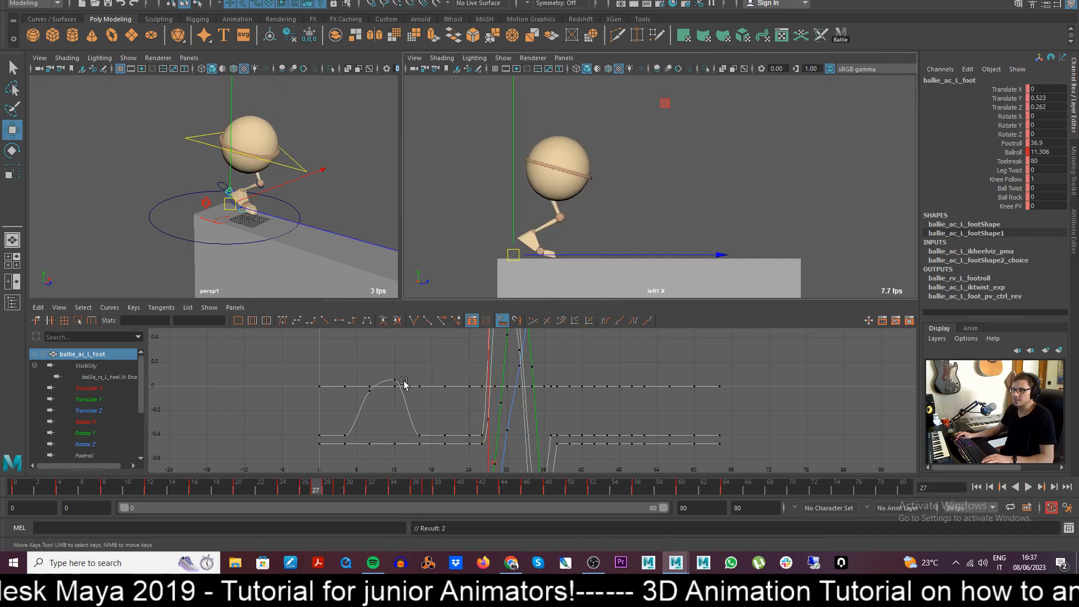
left_click(337, 213)
left_click(228, 189)
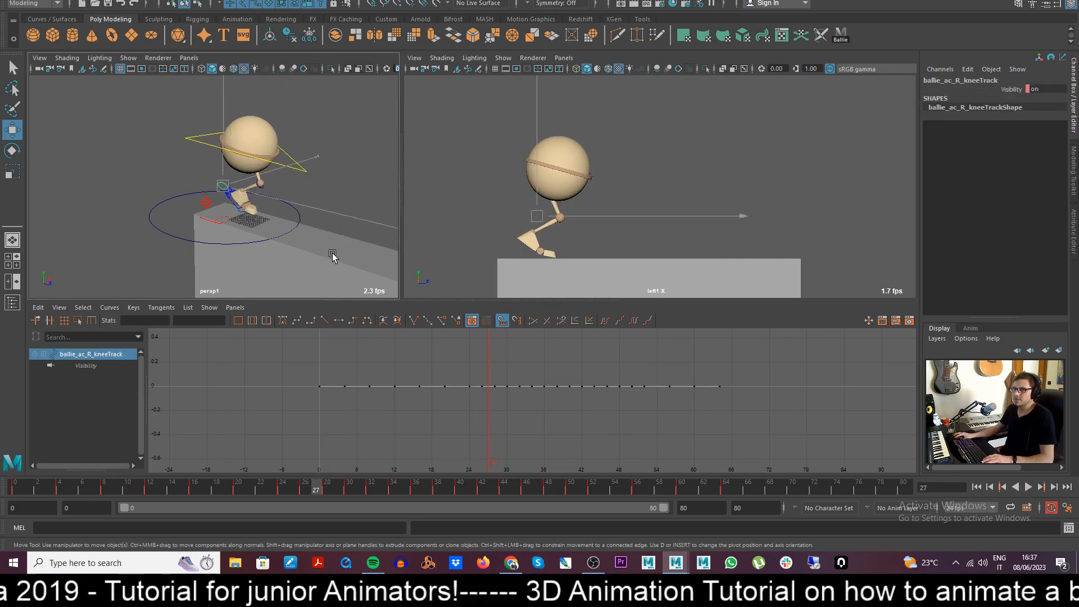
left_click(274, 192)
left_click(226, 187)
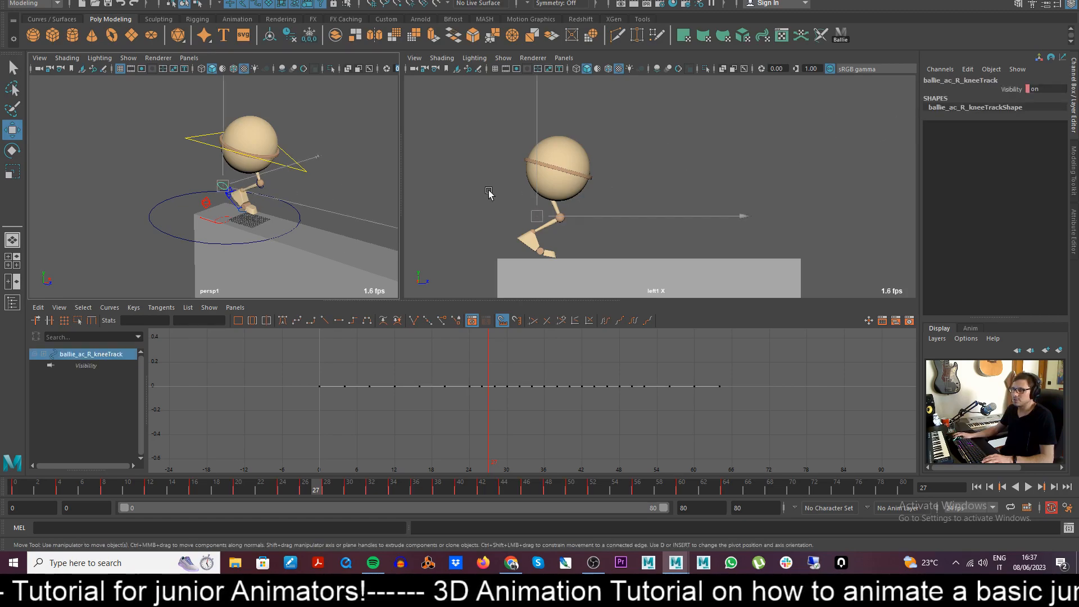
left_click(158, 186)
left_click(228, 197)
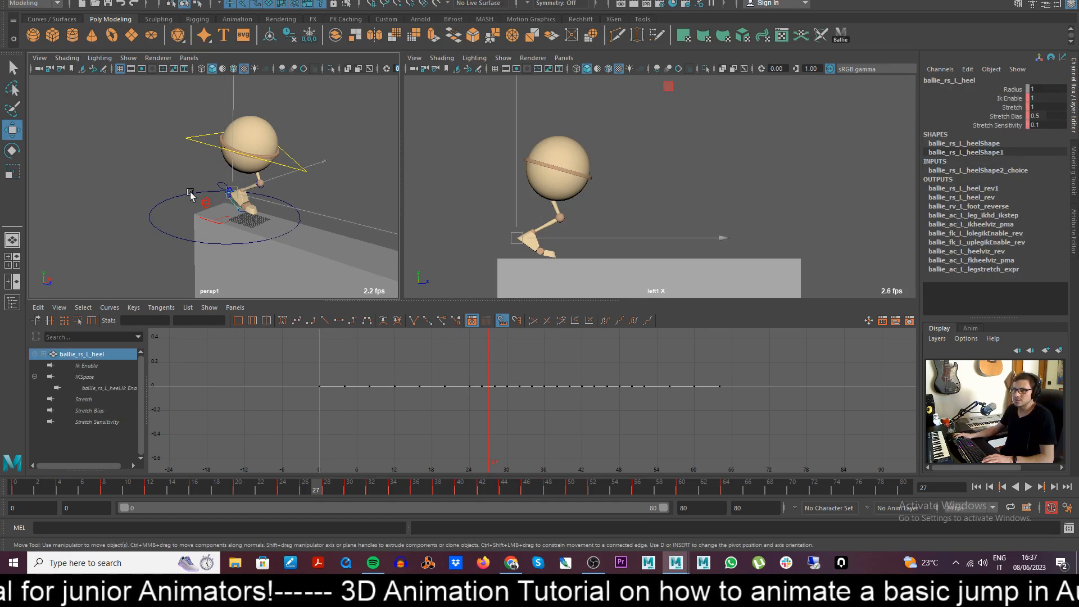
left_click(196, 194)
right_click_drag(218, 226, 270, 204, "alt")
left_click(252, 191)
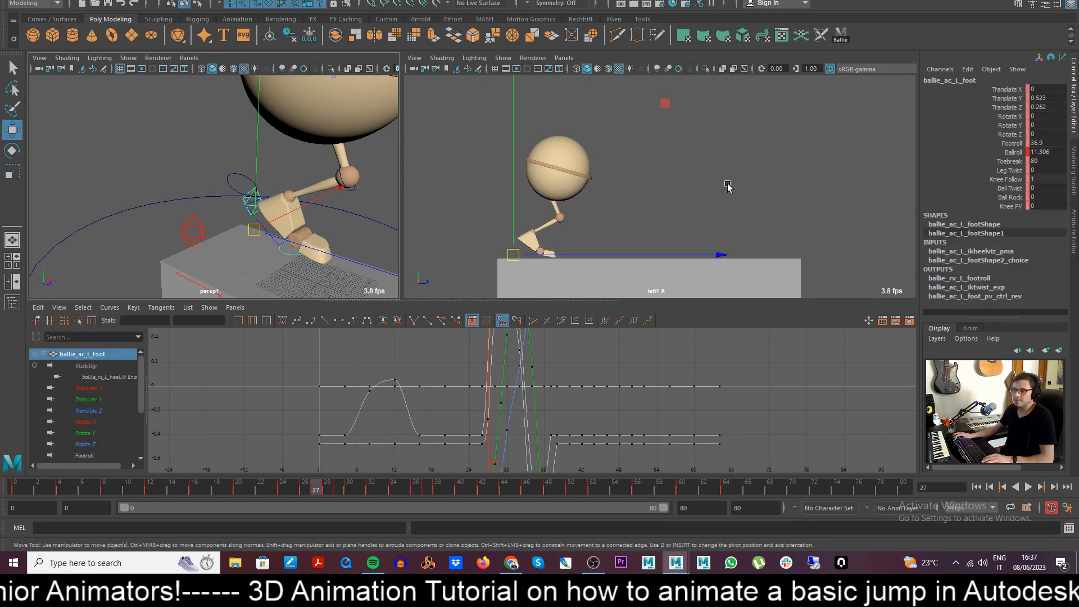
left_click(1011, 144)
middle_click_drag(679, 180, 604, 186)
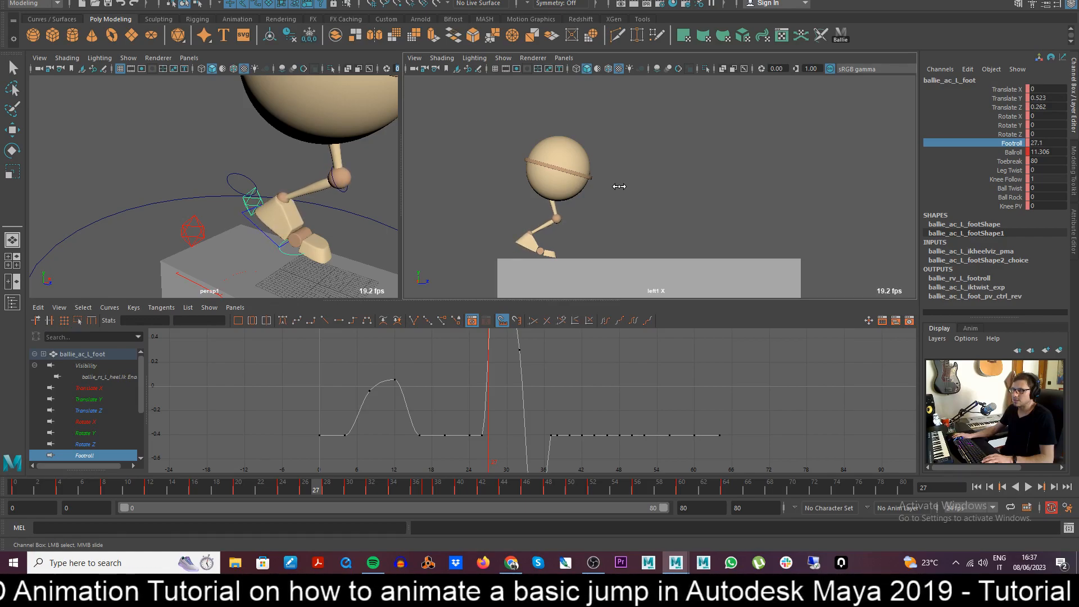
middle_click_drag(594, 204, 623, 202)
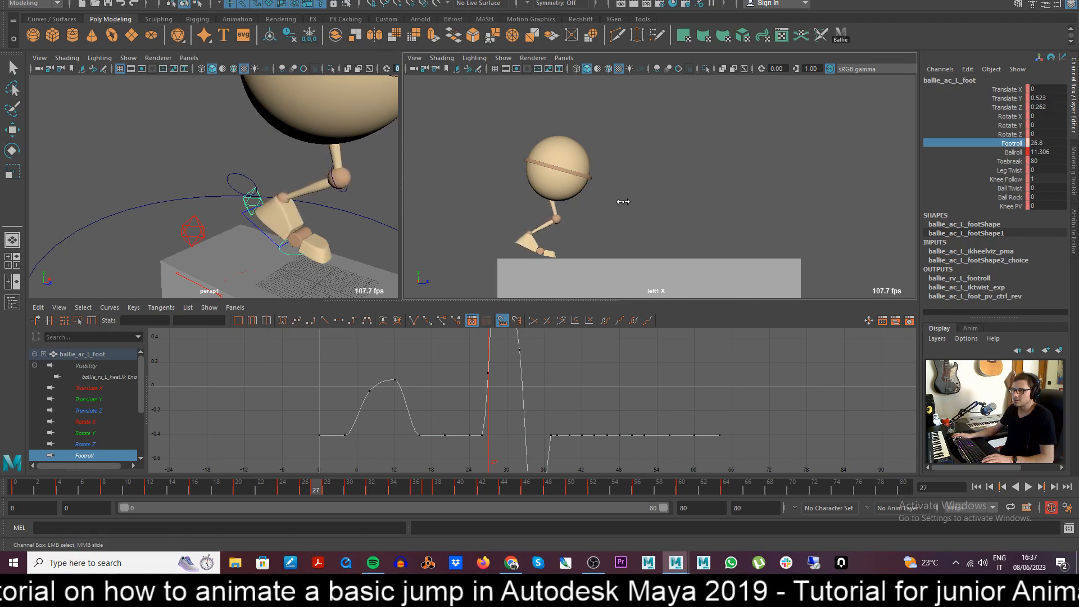
mouse_move(314, 486)
left_mouse_down()
mouse_move(304, 484)
mouse_move(313, 486)
left_mouse_up()
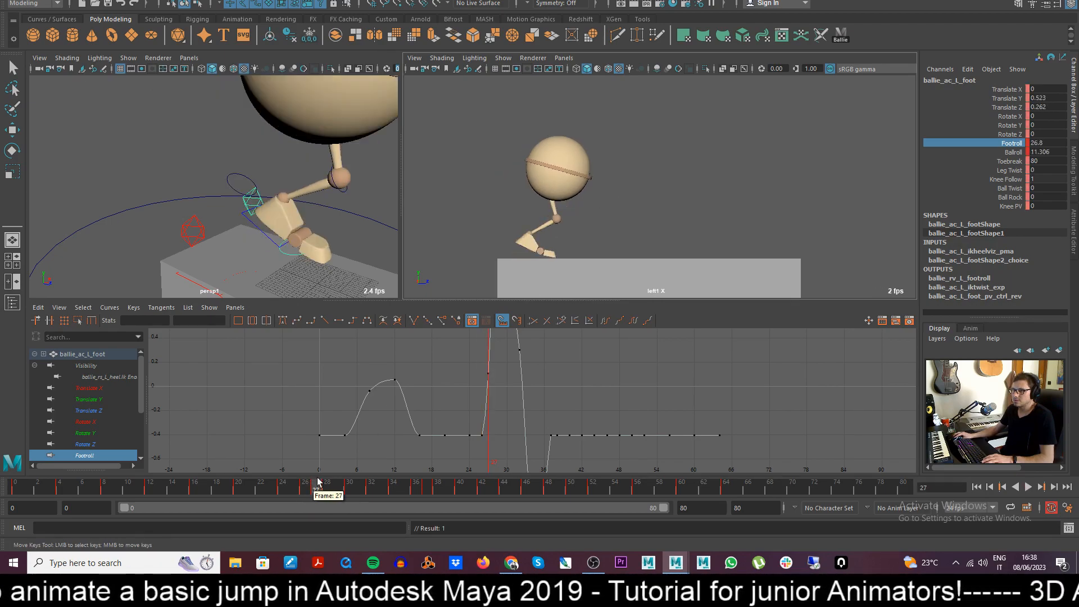
- Set the left foot control's Ballroll and Translate Y to 0 at frame 27 and play back the result
left_click(1047, 151)
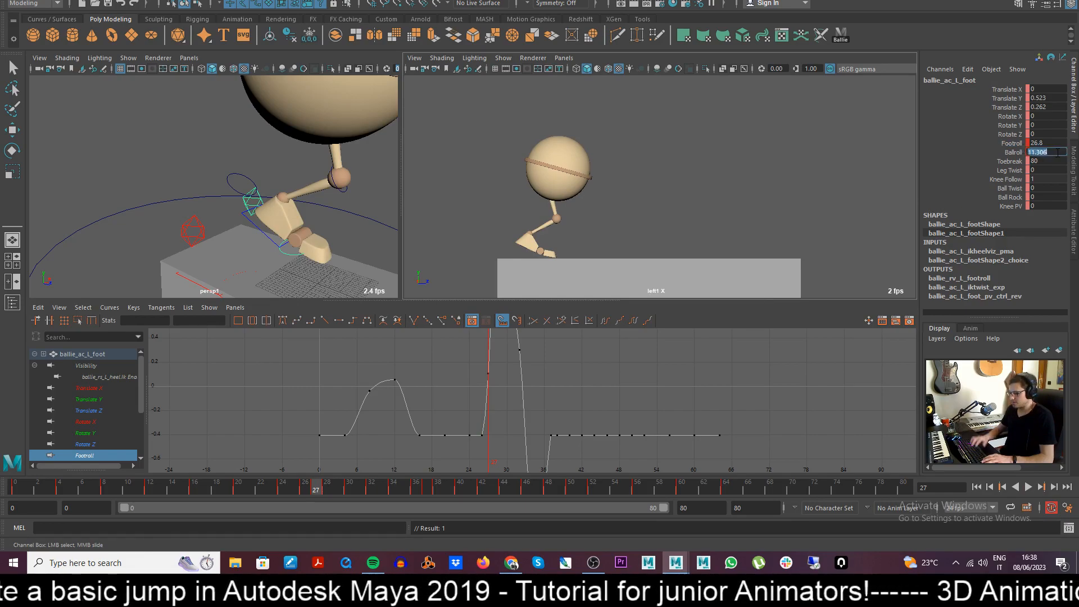
type("0")
key("Return")
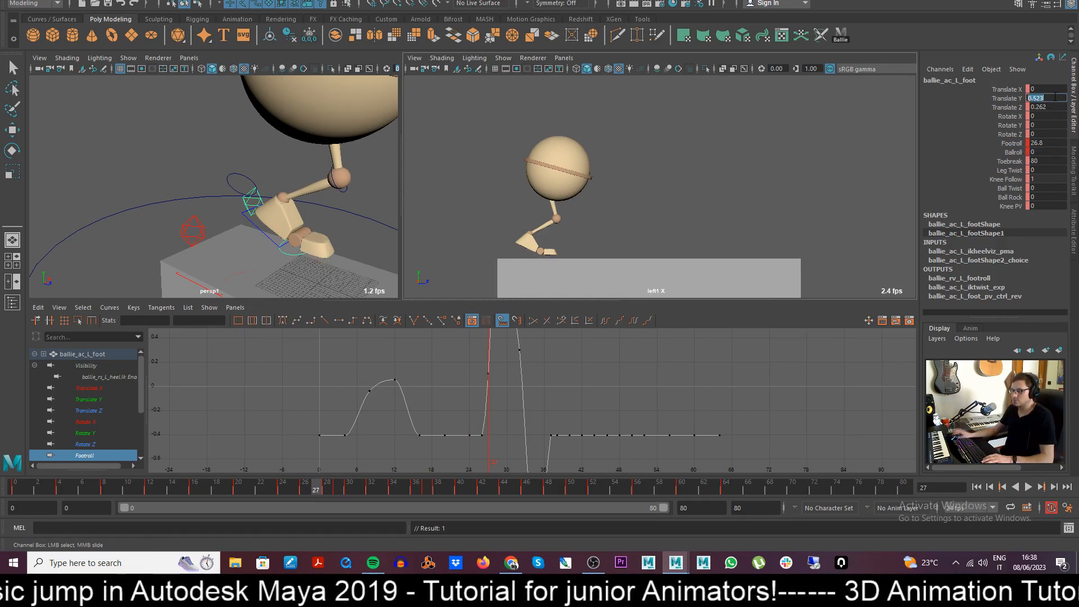
type("0")
key("Return")
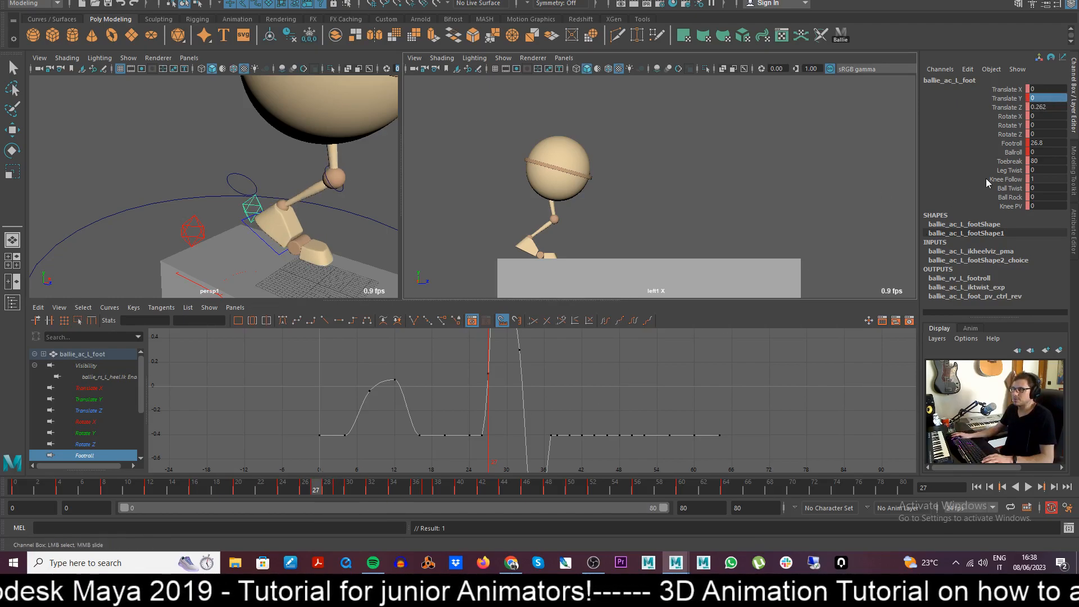
key("alt+v")
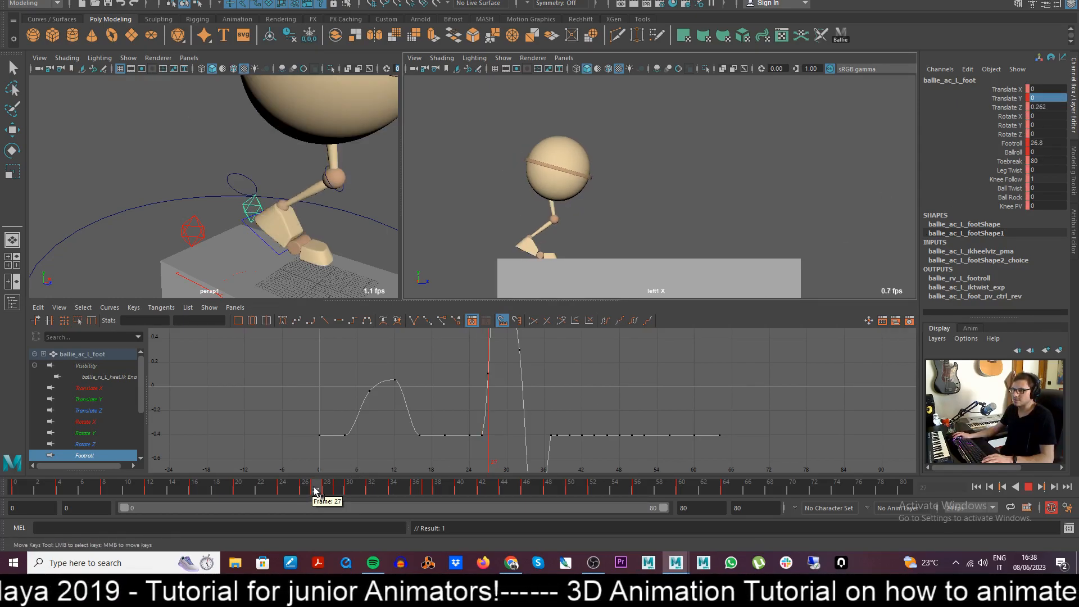
- Key the left foot flat at frame 27, with Translate Z and Footroll at 0
left_click_drag(313, 489, 316, 489)
left_click(715, 201)
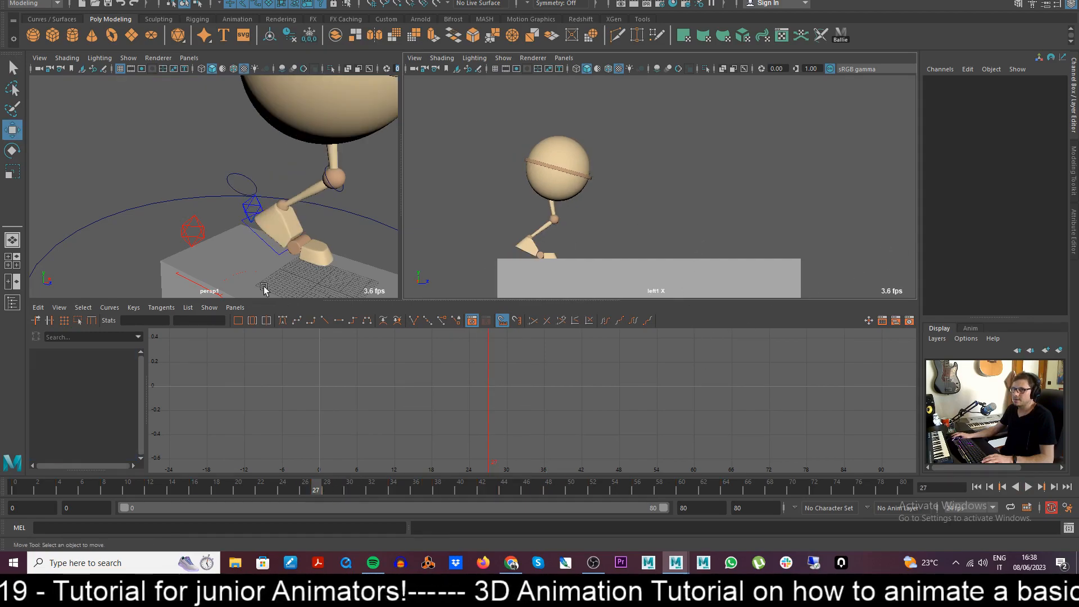
left_click(258, 198)
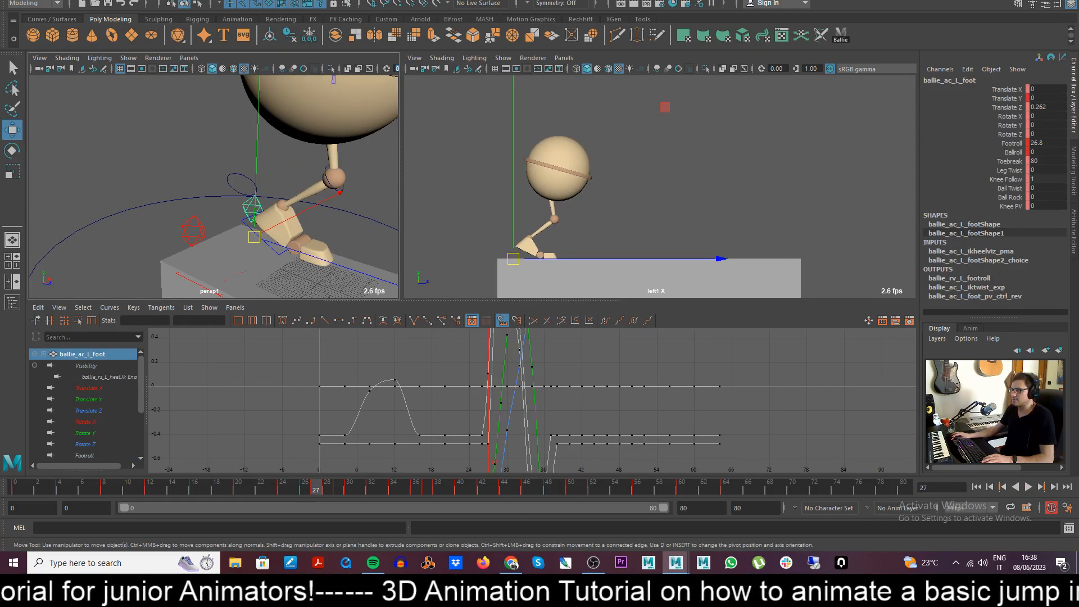
left_click_drag(1078, 388, 369, 297)
left_click(340, 322)
left_click_drag(513, 298, 1078, 310)
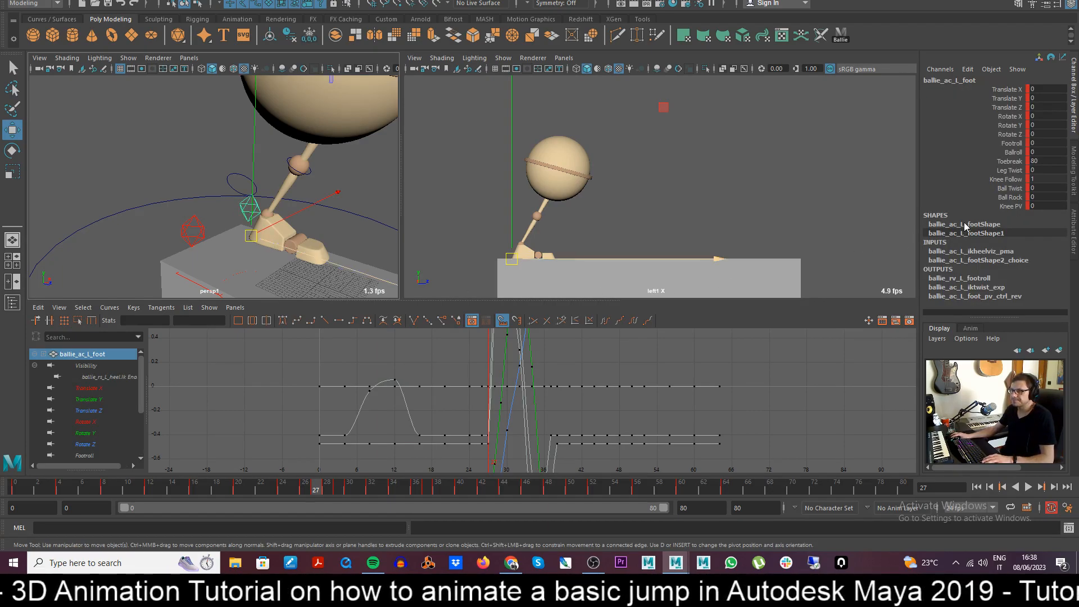
- Raise the left foot's Footroll at frame 27 for a slight heel lift, compare with frame 26, and undo the last attribute change
left_click(1011, 143)
middle_click_drag(667, 219, 721, 213)
mouse_move(309, 488)
left_mouse_down()
mouse_move(363, 493)
mouse_move(293, 491)
mouse_move(313, 492)
left_mouse_up()
middle_click_drag(628, 201, 657, 201)
mouse_move(317, 493)
left_mouse_down()
mouse_move(325, 494)
mouse_move(257, 492)
mouse_move(321, 492)
mouse_move(265, 488)
mouse_move(304, 490)
left_mouse_up()
key("ctrl+z")
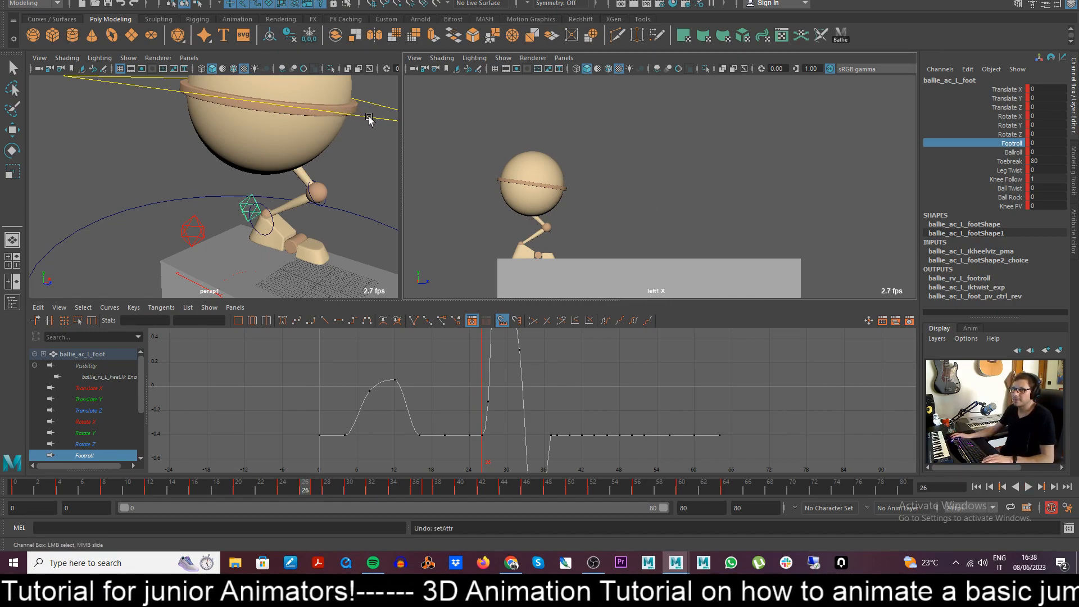
- Try to move the body control forward along Z by about 2.97 at the take-off
left_click(370, 119)
key("w")
left_click(88, 377)
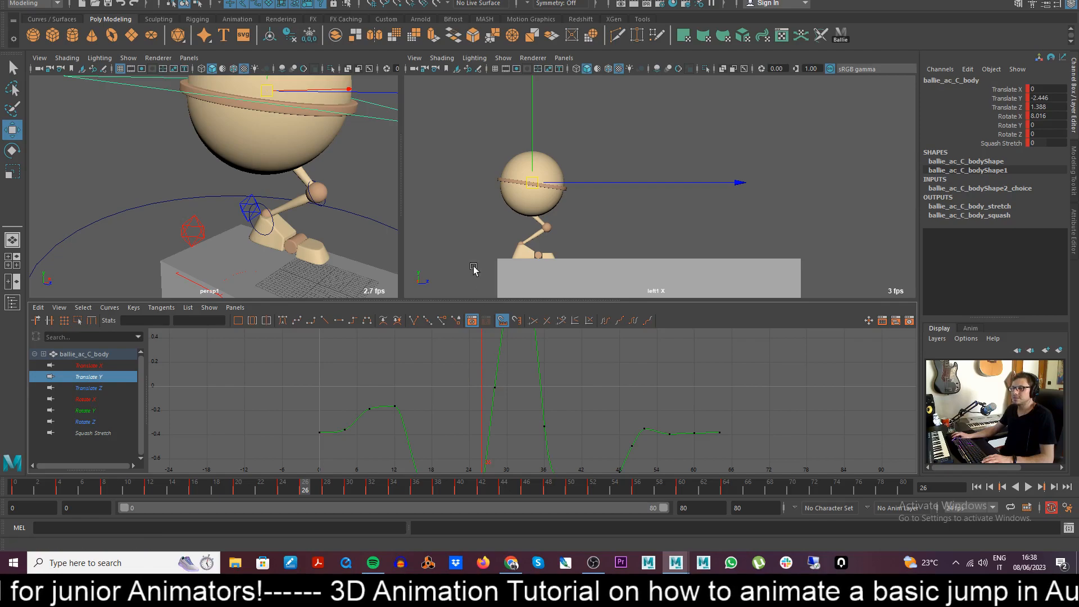
mouse_move(296, 497)
left_mouse_down()
mouse_move(270, 493)
mouse_move(313, 494)
mouse_move(281, 493)
mouse_move(294, 493)
left_mouse_up()
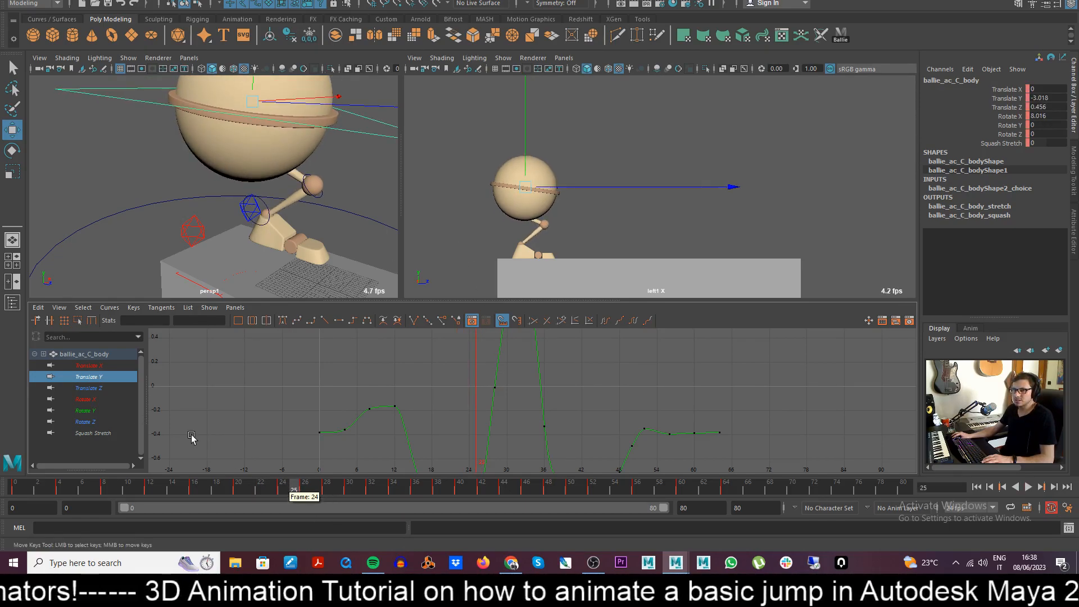
left_click(100, 388)
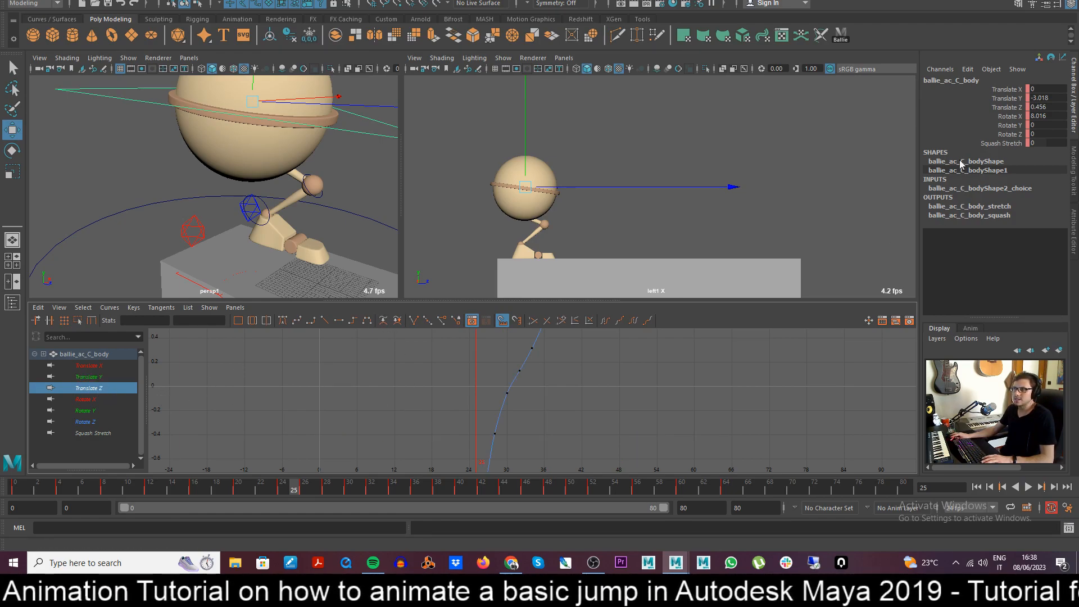
left_click_drag(601, 186, 605, 187)
key("ctrl+z")
- Lower the body's Translate Z keys to about 0.844 at frame 26 and about 7.37 at frame 28
key("f")
scroll(453, 433, "up", 3)
middle_click_drag(447, 414, 497, 393, "alt")
mouse_move(315, 488)
left_mouse_down()
mouse_move(261, 492)
mouse_move(302, 491)
left_mouse_up()
left_click(418, 435)
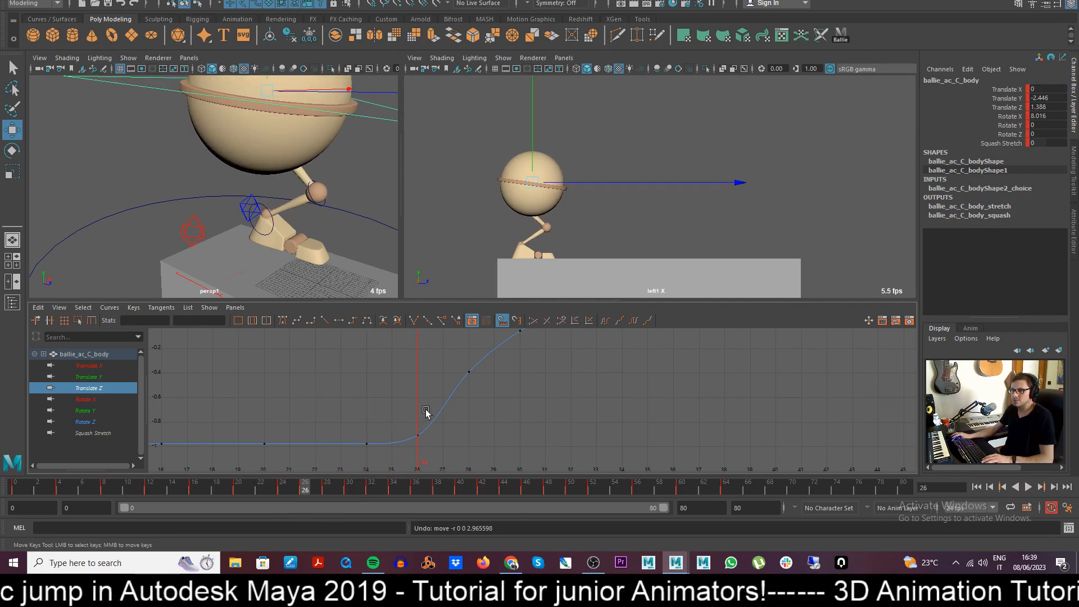
middle_click_drag(427, 393, 427, 398, "shift")
left_click_drag(284, 494, 305, 492)
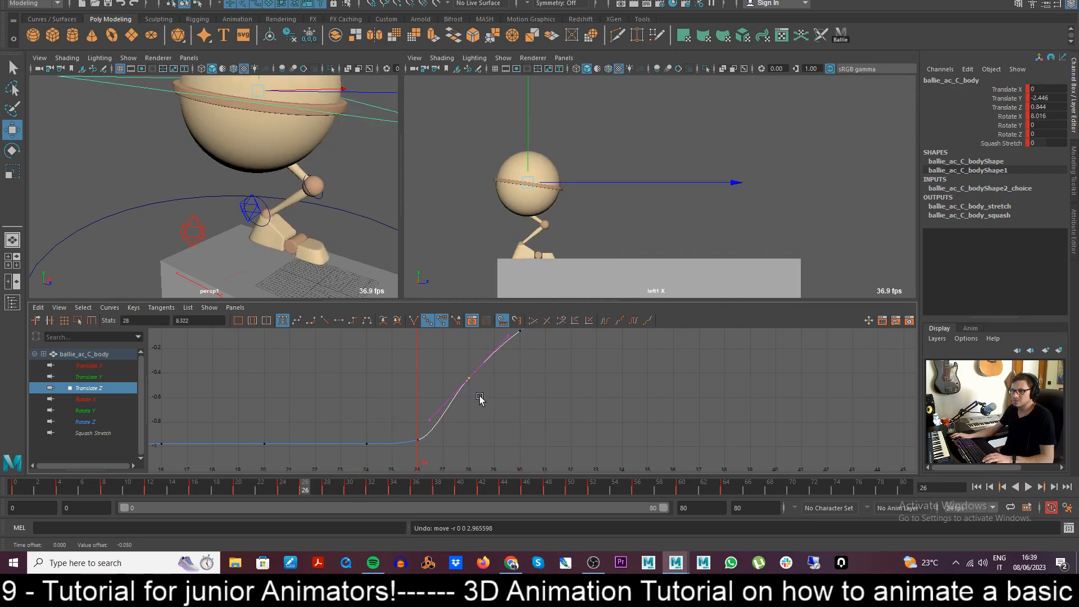
mouse_move(325, 492)
left_mouse_down()
mouse_move(357, 489)
mouse_move(315, 493)
mouse_move(328, 493)
left_mouse_up()
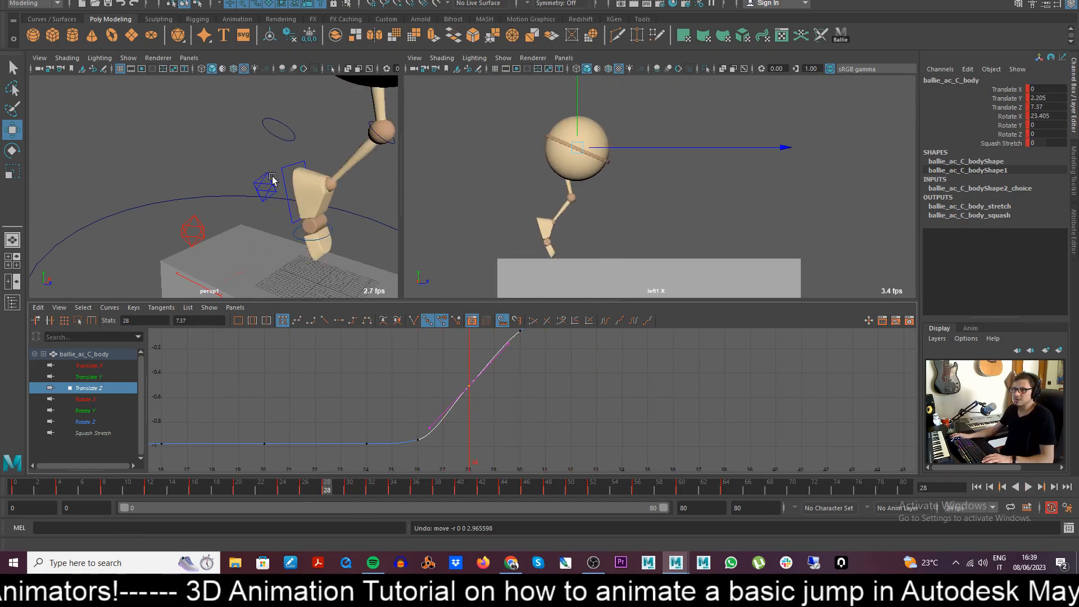
- Reduce the left foot control's Footroll at frame 28 to 63
left_click(276, 219)
left_click(1010, 143)
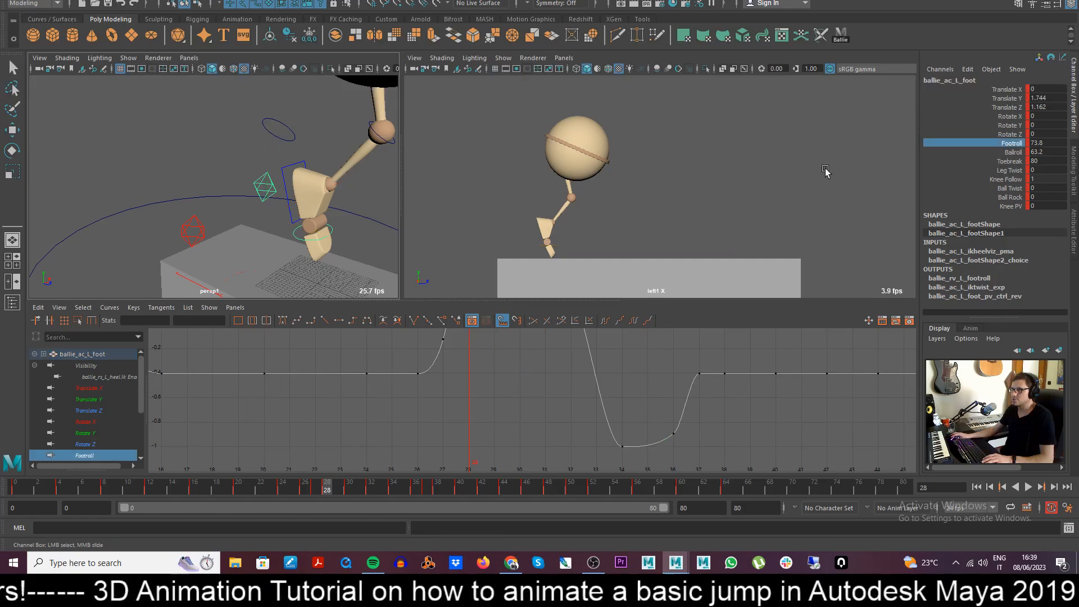
middle_click_drag(677, 181, 625, 201)
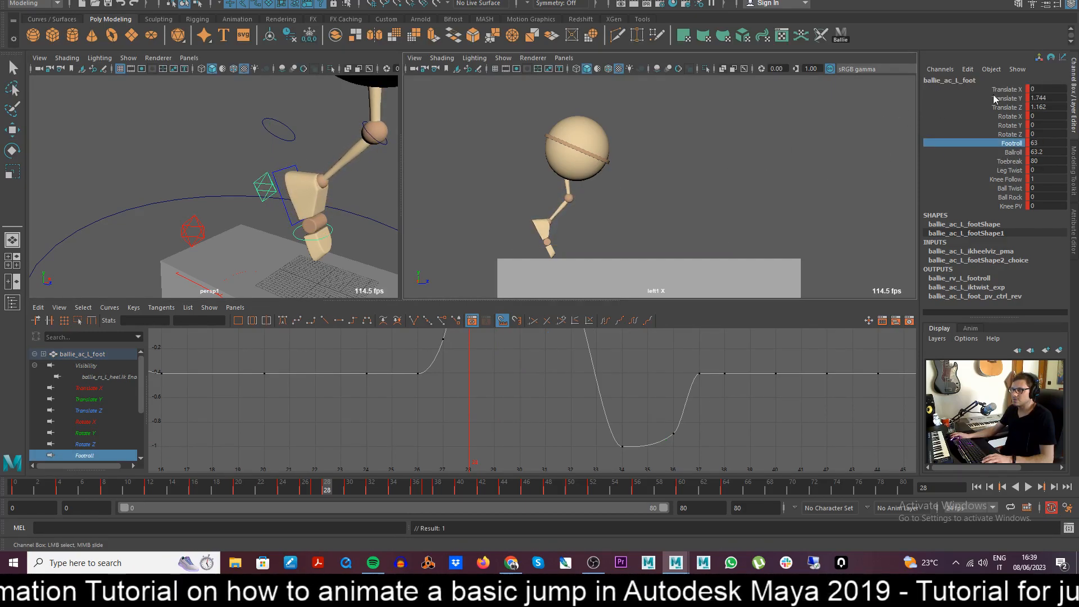
- Play back the jump, scrub through the airborne part, and stop at frame 34 to examine the pose before landing
key("alt+v")
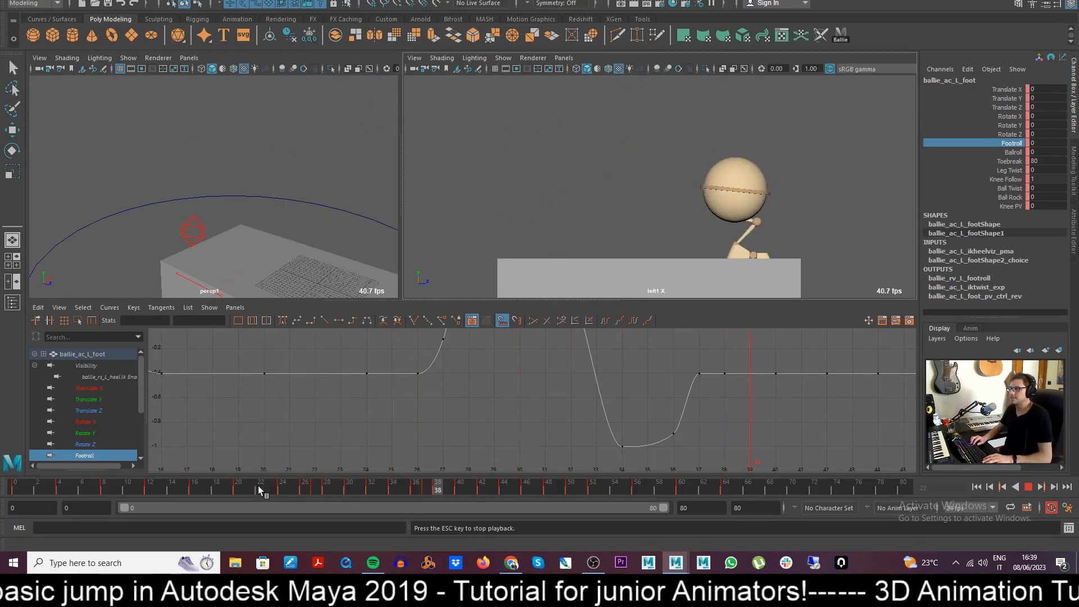
left_click(231, 489)
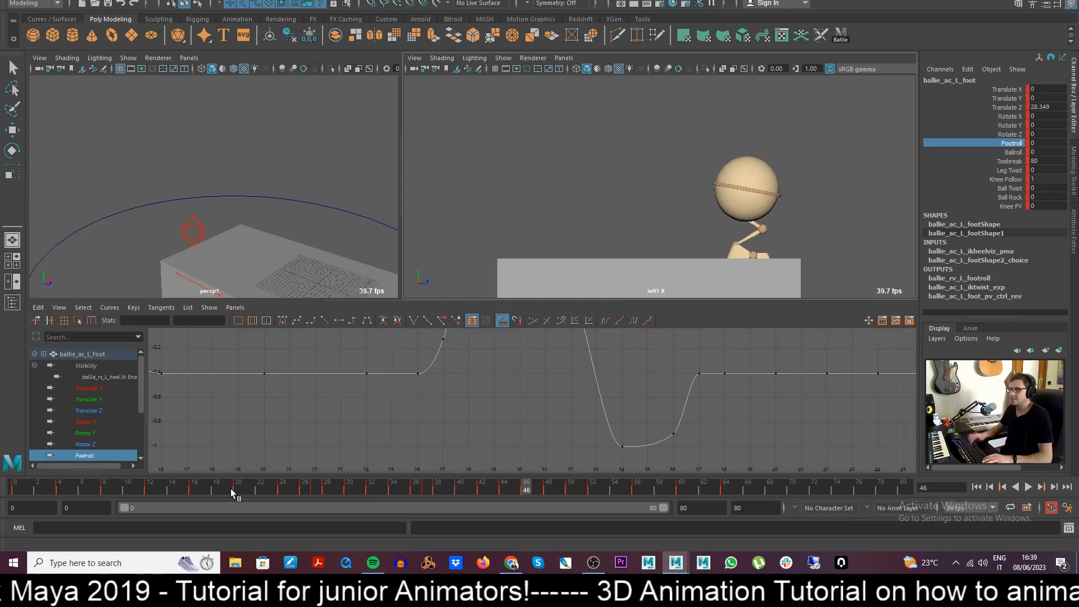
left_click(387, 492)
left_click_drag(387, 491, 397, 492)
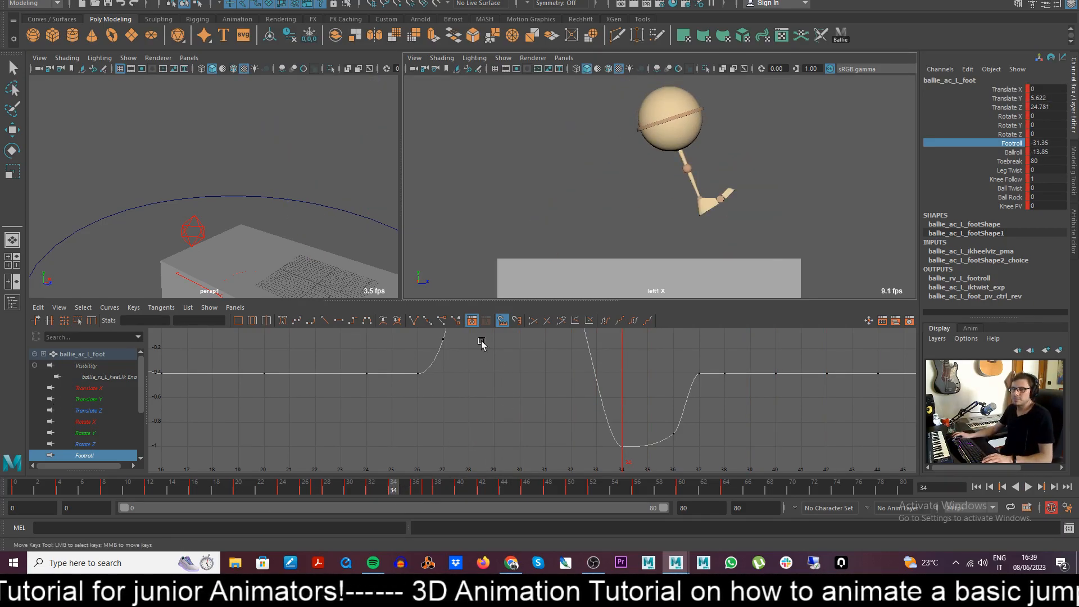
- Move the left foot control at frame 34 to about 7.105 in Translate Y and 25.448 in Translate Z
left_click(1021, 101)
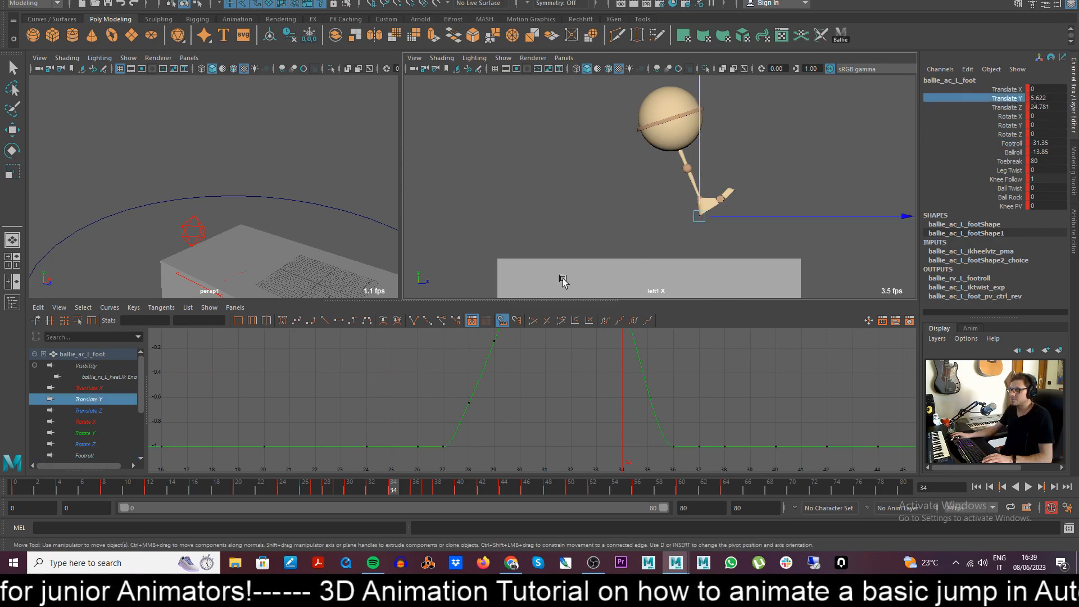
left_click(527, 188)
middle_click_drag(298, 227, 266, 213, "alt")
scroll(265, 213, "down", 6)
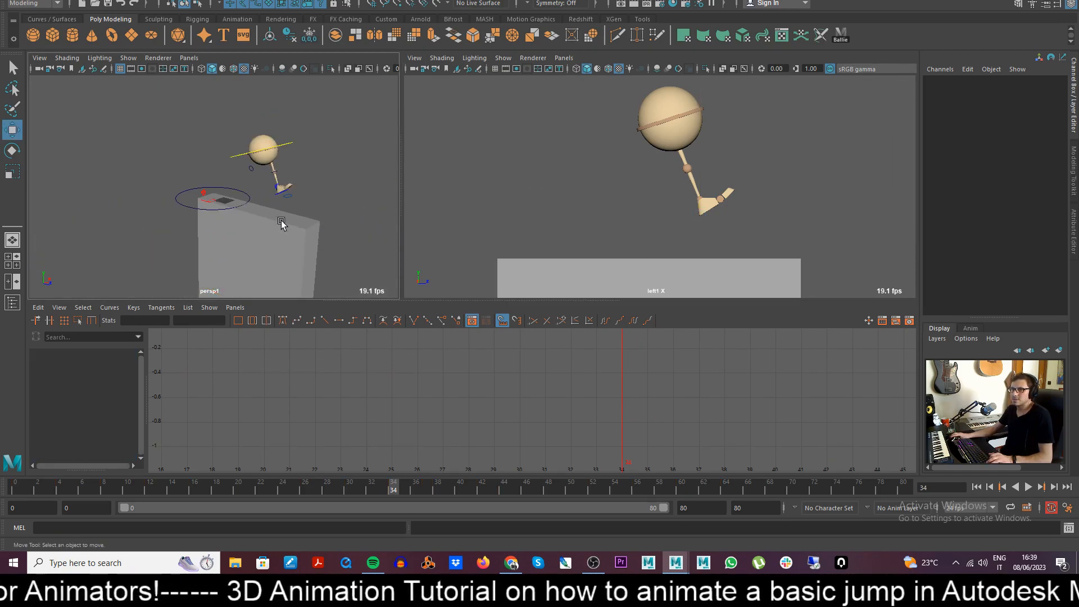
scroll(279, 218, "up", 3)
left_click(327, 178)
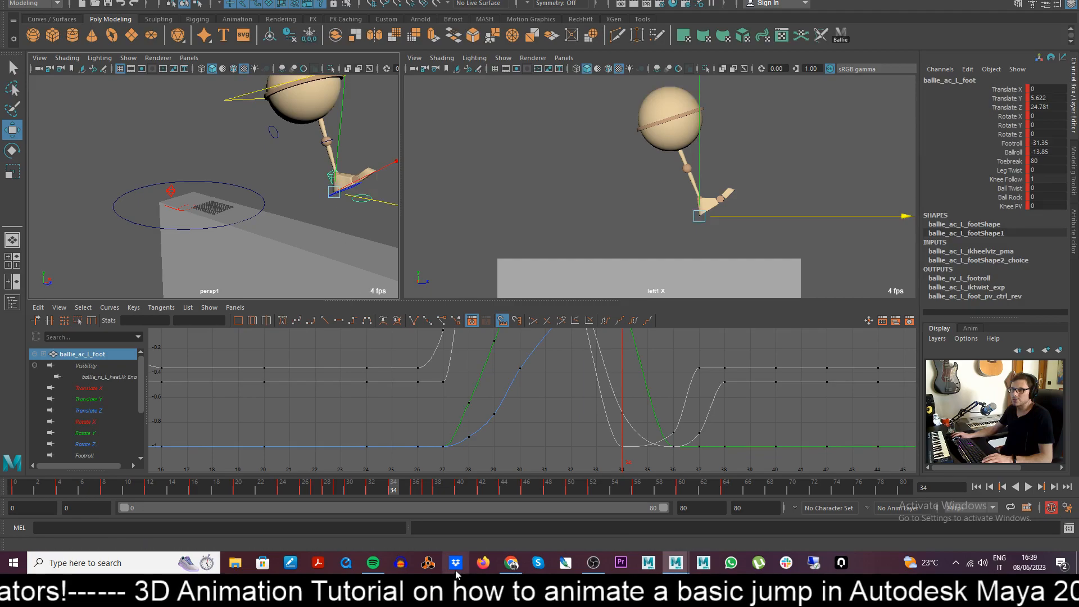
left_click_drag(331, 491, 393, 492)
left_click_drag(700, 161, 701, 153)
left_click_drag(354, 491, 395, 491)
left_click_drag(720, 209, 706, 172)
left_click_drag(741, 206, 738, 206)
- Set the left foot's Footroll at frame 34 to -16.15, key it, and reposition the foot to Translate Y 7.624 and Translate Z 24.781
key("e")
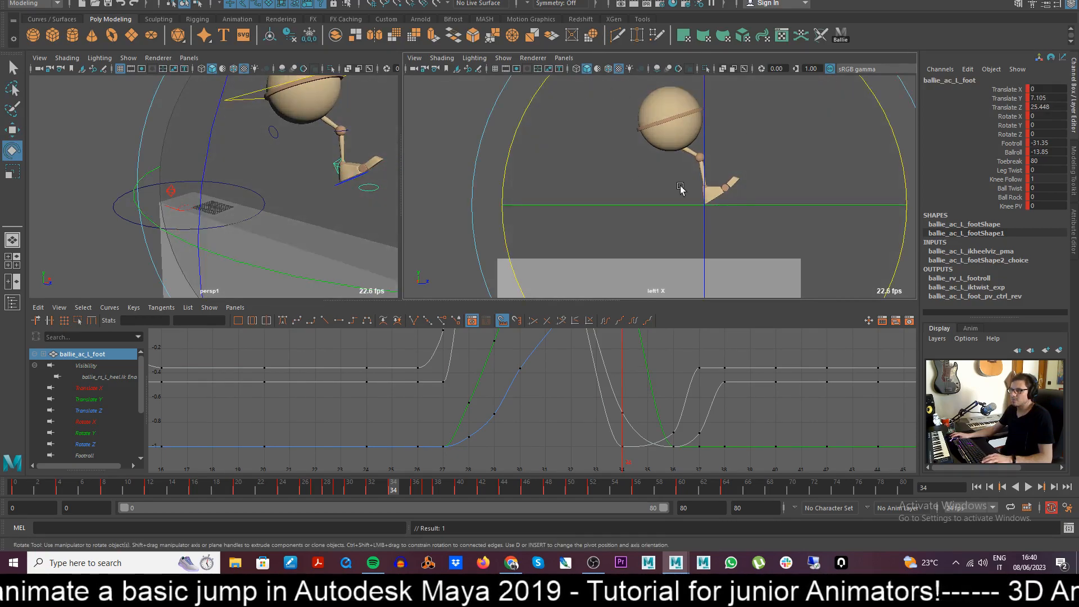
left_click(1012, 143)
middle_click_drag(787, 198, 873, 201)
key("s")
key("w")
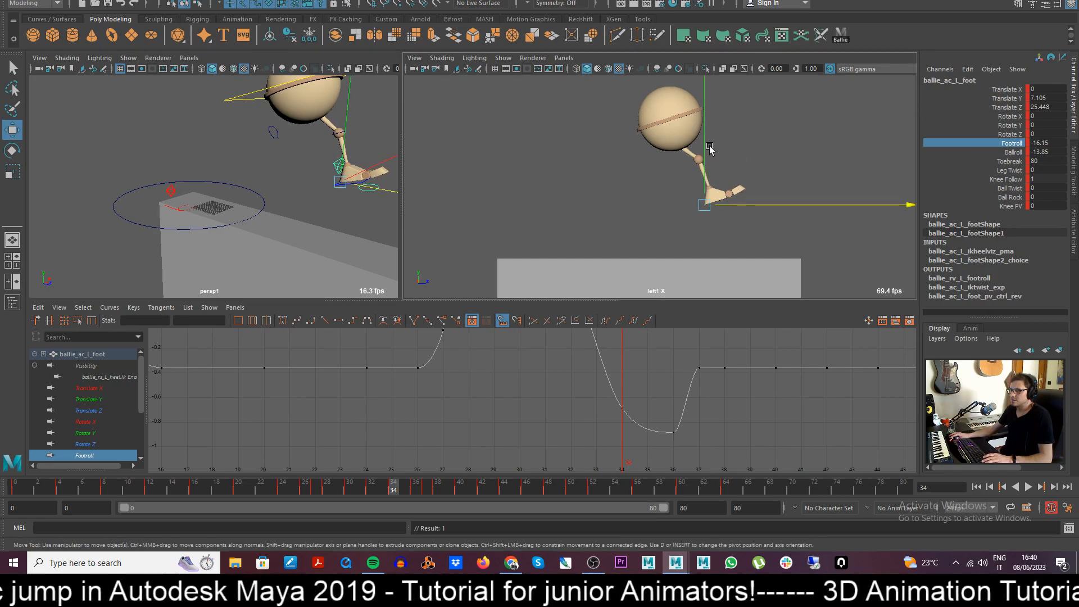
left_click_drag(705, 149, 705, 145)
left_click_drag(734, 200, 729, 201)
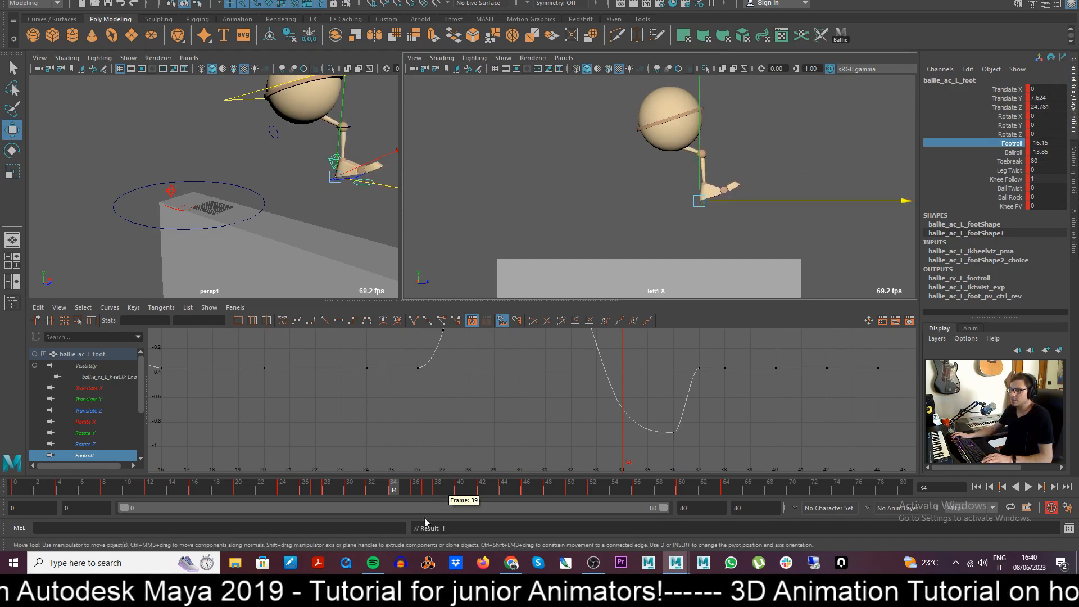
- Move the left foot at frame 35 to Translate Y 3.726 and Translate Z 26.929, and key all its channels
key("alt+v")
mouse_move(411, 490)
left_mouse_down()
mouse_move(424, 490)
mouse_move(395, 491)
mouse_move(405, 493)
left_mouse_up()
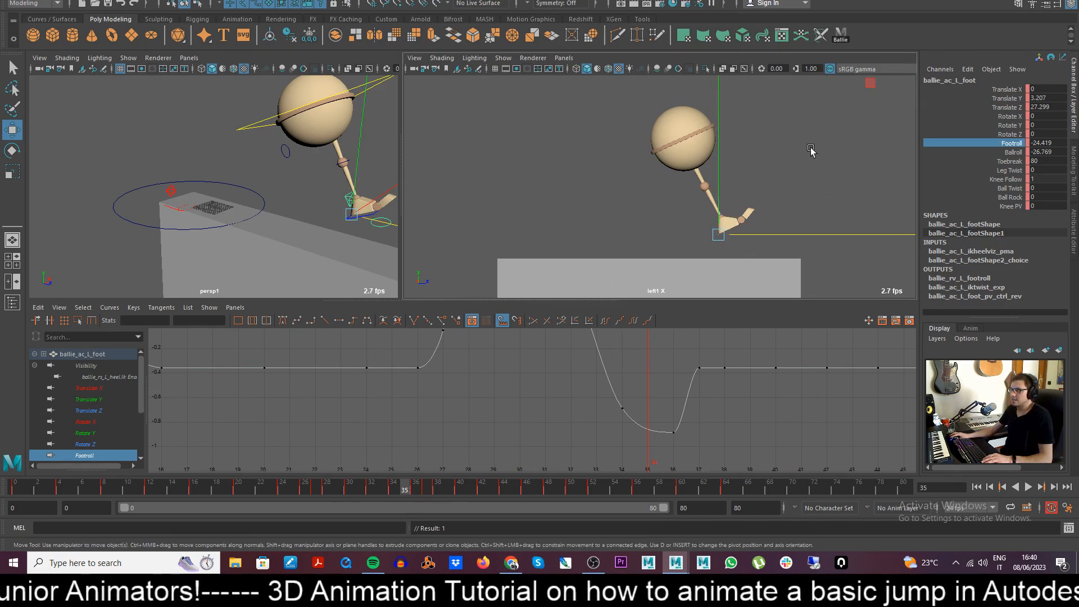
left_click_drag(718, 147, 718, 143)
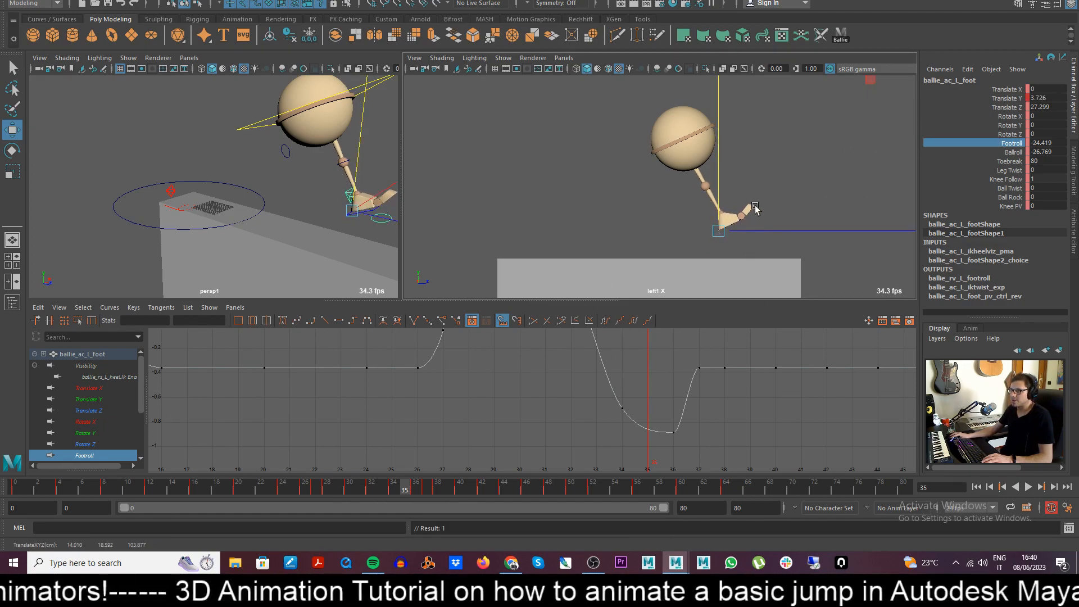
left_click_drag(753, 227, 751, 229)
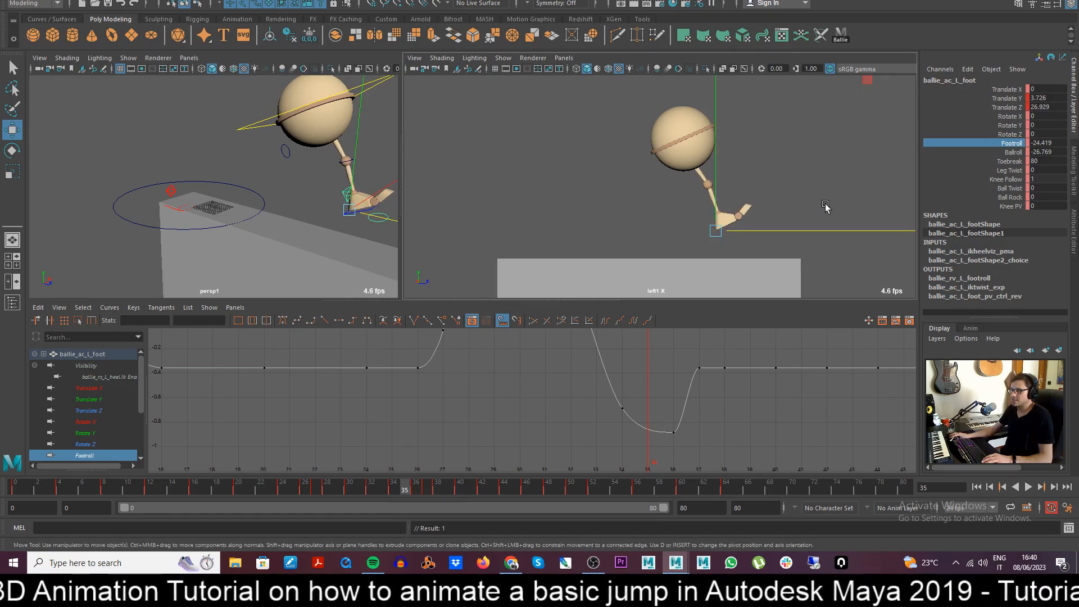
left_click(807, 192)
left_click(353, 200)
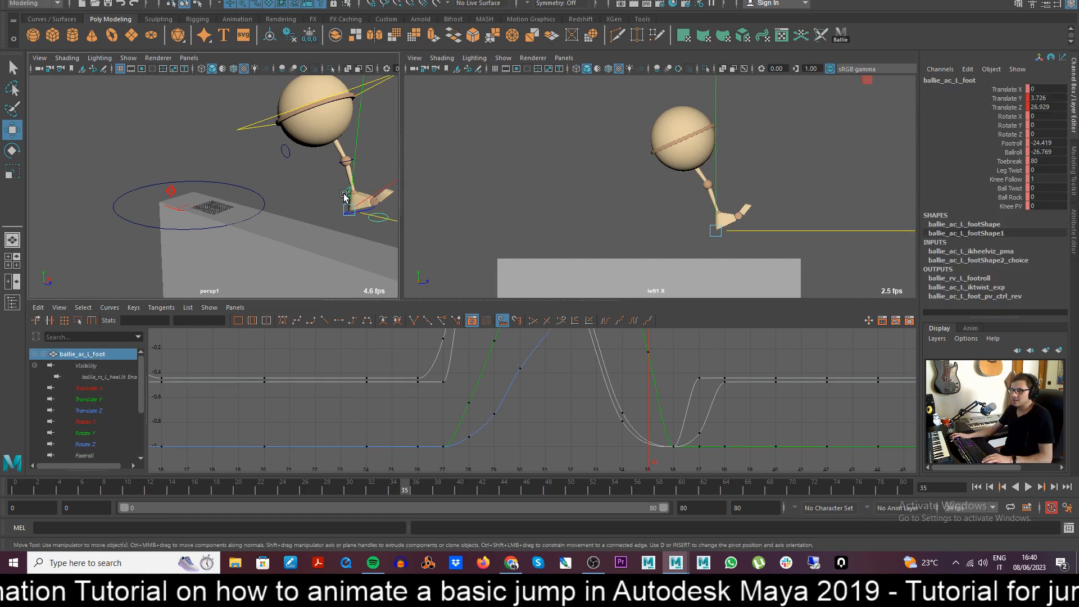
left_click_drag(715, 179, 715, 181)
key("ctrl+z")
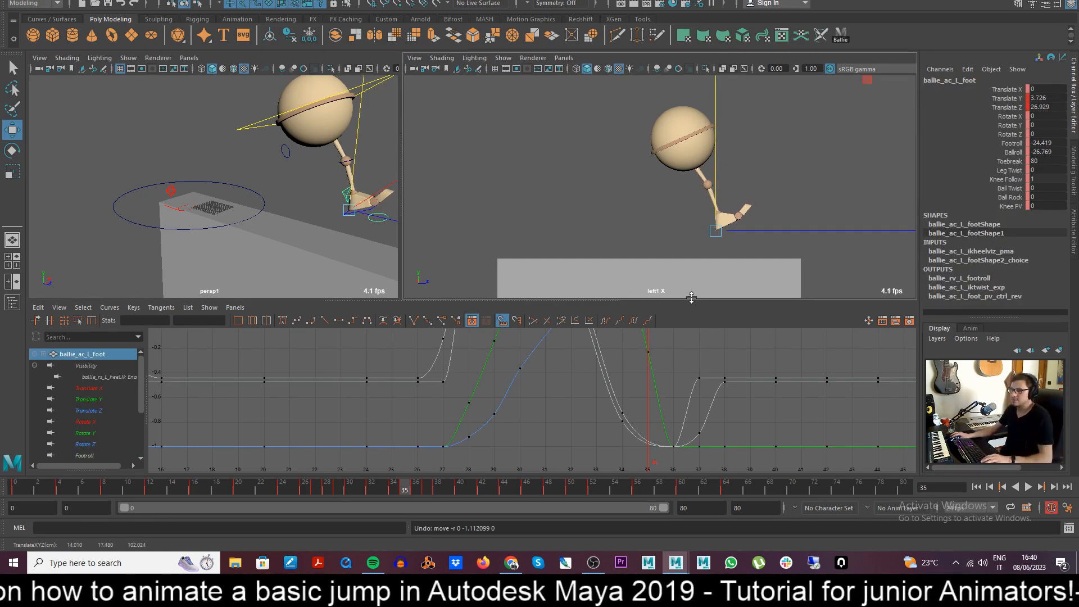
key("s")
- Blend the left foot's pose at frame 28 toward the previous key with tweenMachine at -33
left_click_drag(421, 490, 324, 489)
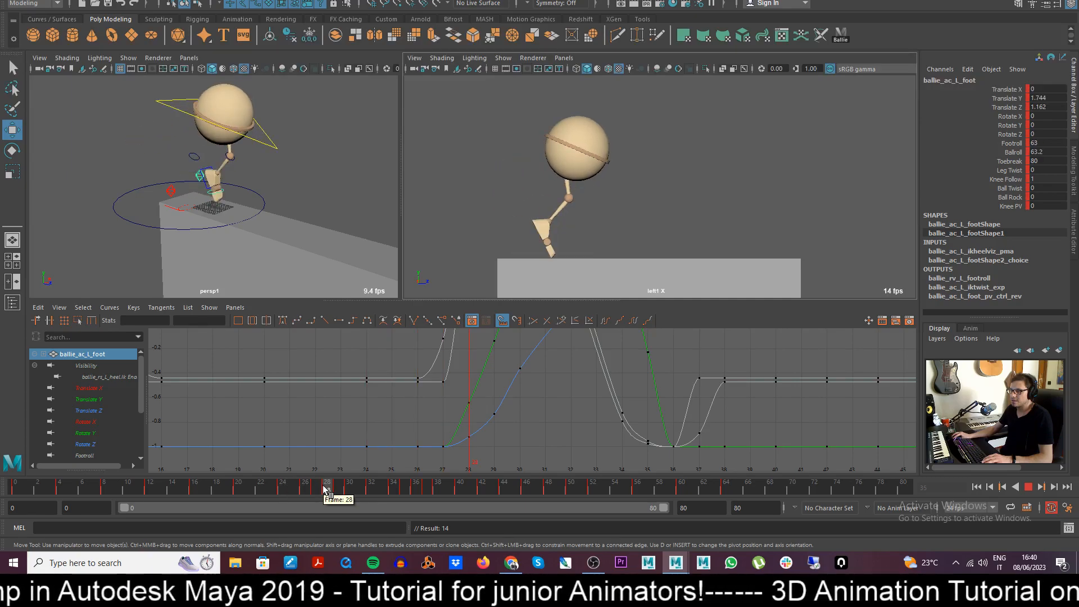
left_click(336, 185)
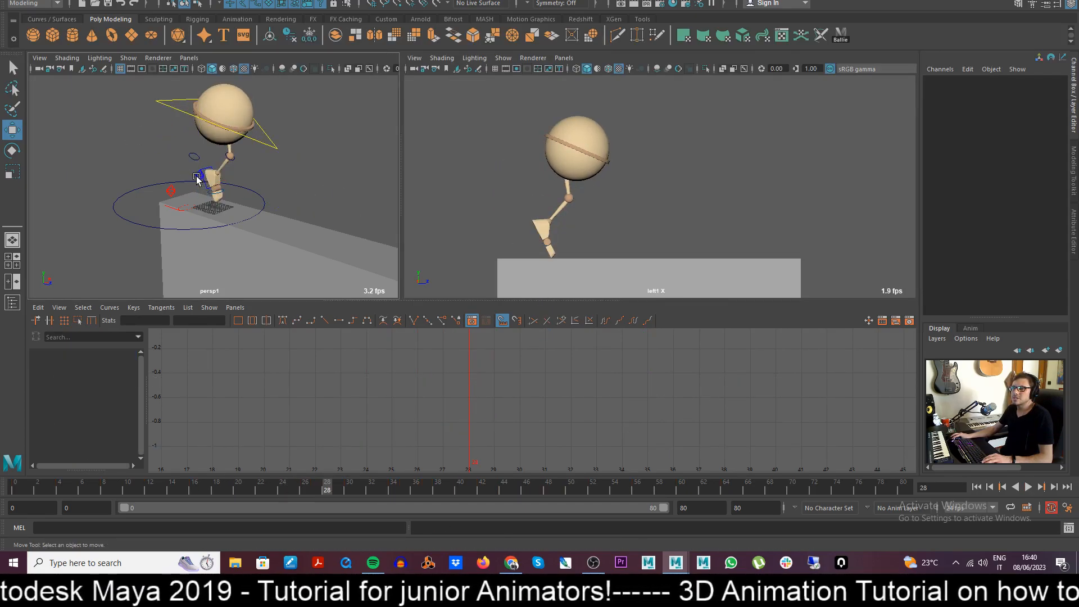
left_click(197, 178)
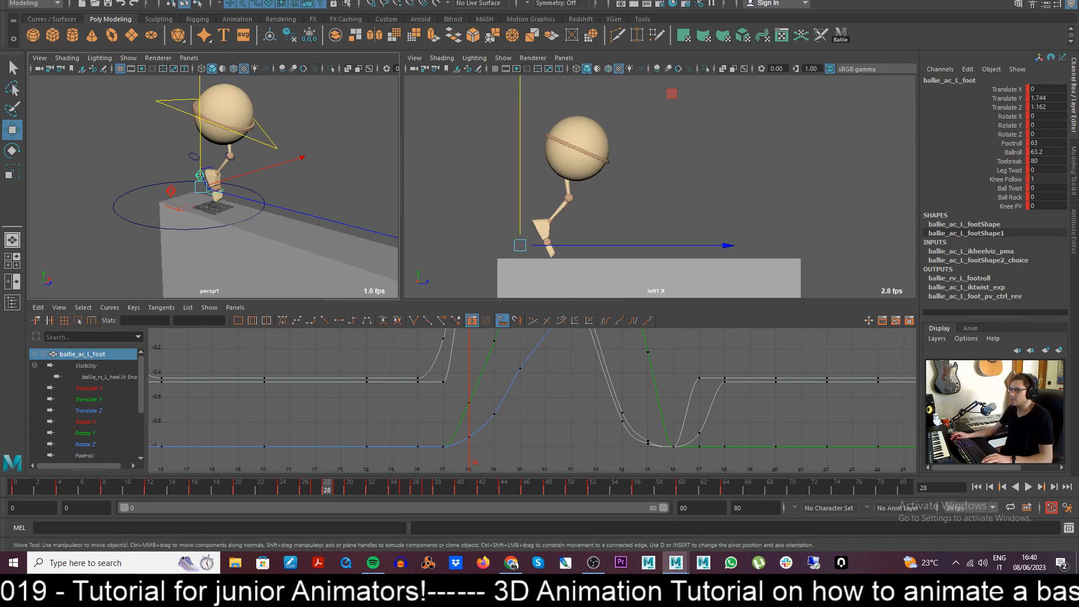
left_click_drag(1078, 297, 545, 393)
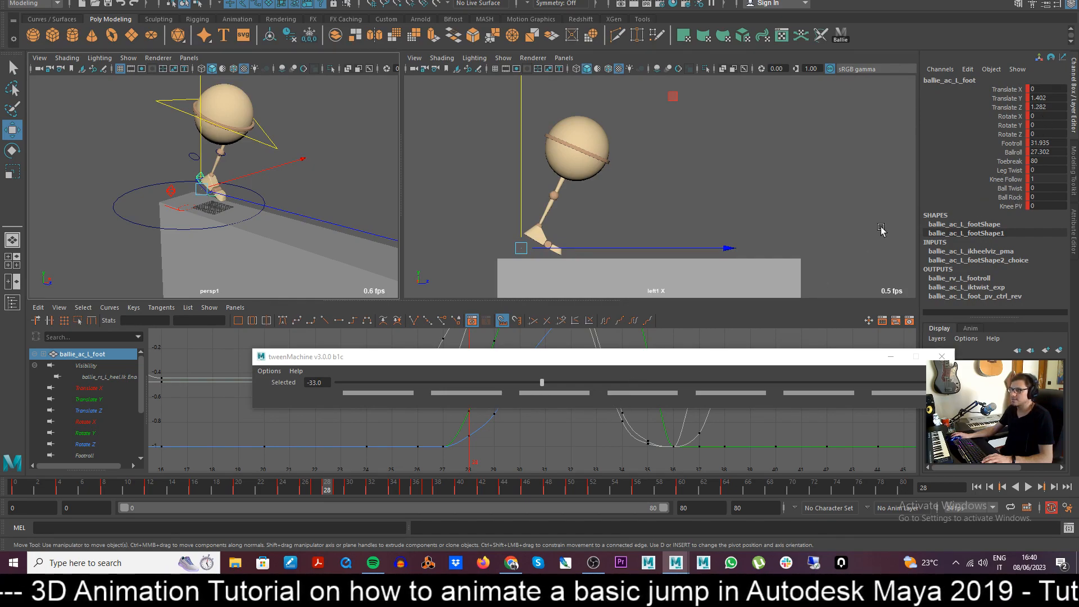
- Raise the left foot's Footroll to 45.735 and Ballroll to 41.103 at frame 28, comparing the pose with neighbouring frames
left_click(1013, 143)
middle_click_drag(634, 215, 639, 215)
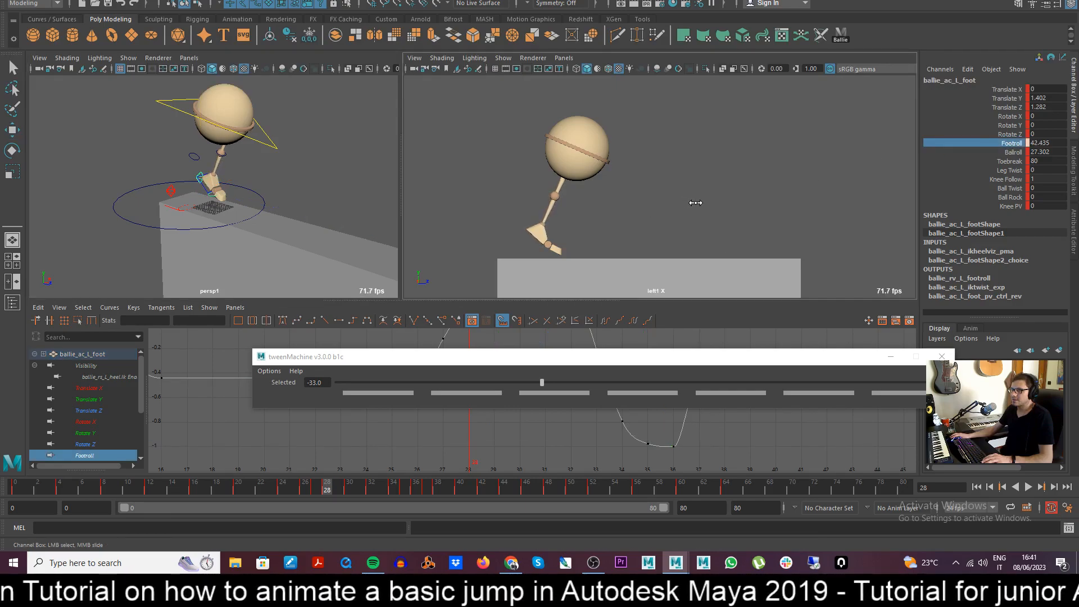
key("alt+comma")
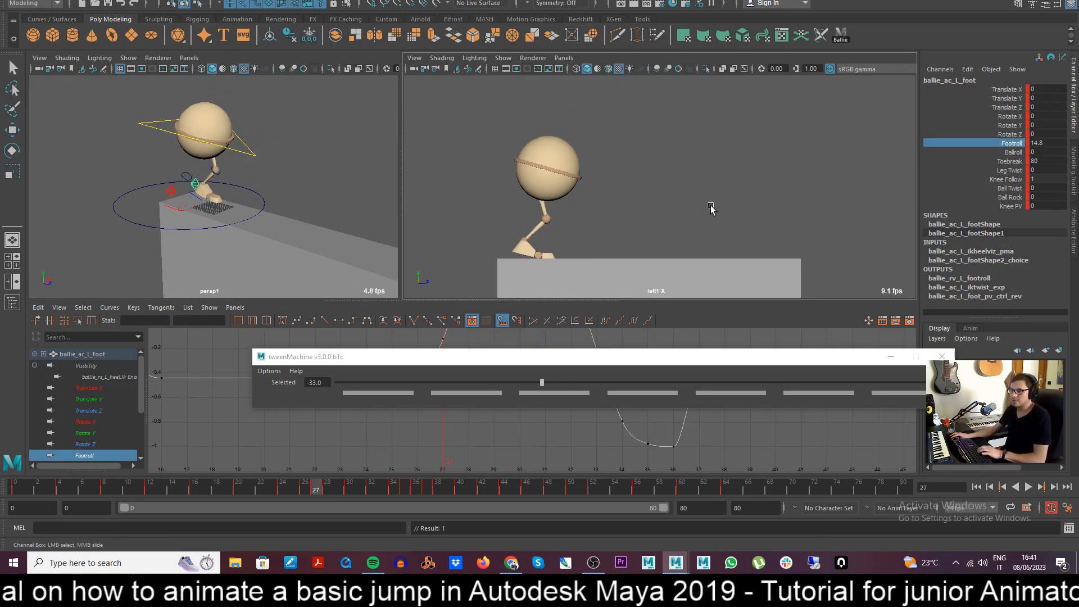
key("alt+period")
key("period")
key("comma")
key("comma")
key("period")
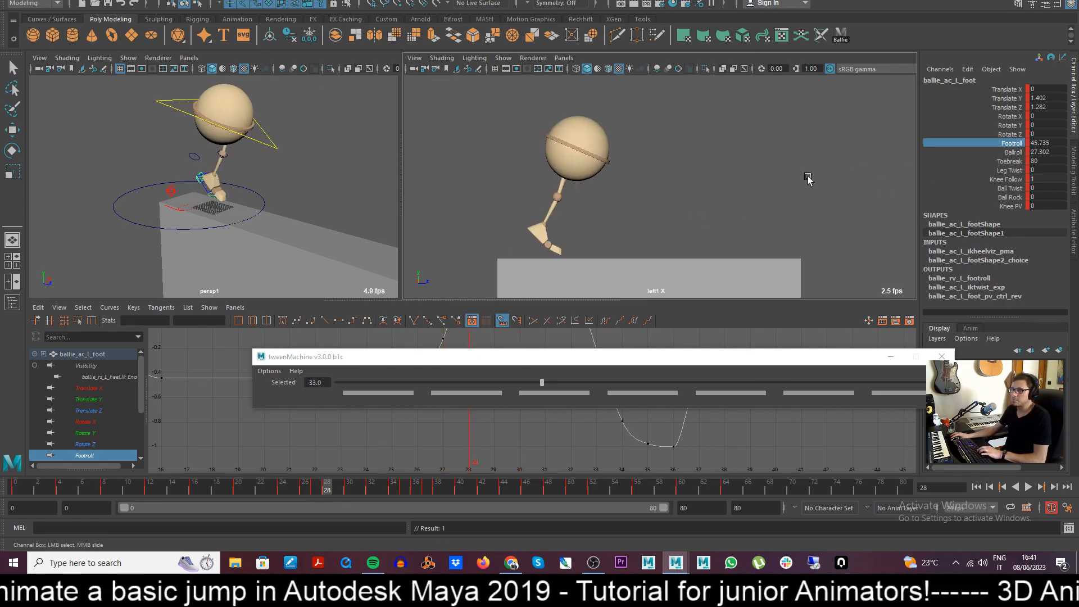
left_click(1013, 152)
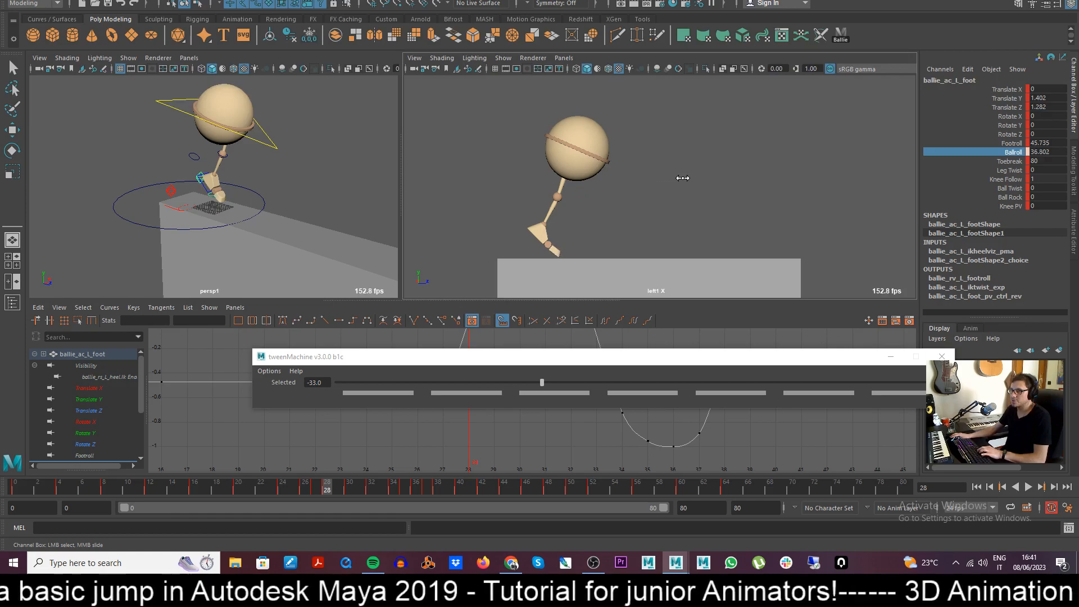
mouse_move(696, 177)
middle_mouse_down()
mouse_move(725, 179)
mouse_move(674, 179)
mouse_move(725, 179)
mouse_move(700, 180)
middle_mouse_up()
- Pull the left foot back at frame 28 to Translate Z 0.17, checking the motion against the adjacent frames
key("w")
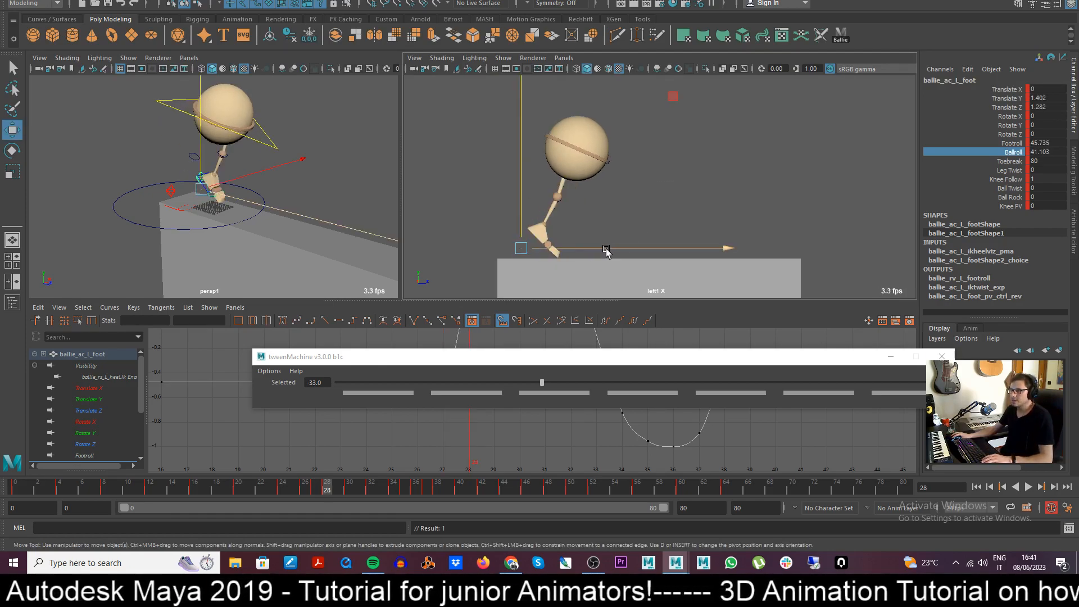
left_click_drag(609, 249, 602, 248)
key("comma")
key("comma")
key("period")
key("period")
key("comma")
key("period")
key("comma")
key("period")
key("comma")
key("period")
left_click_drag(603, 248, 600, 248)
- Increase the left foot's Footroll at frame 28 to 54.035 and compare the pose with the adjacent keys
left_click(1011, 142)
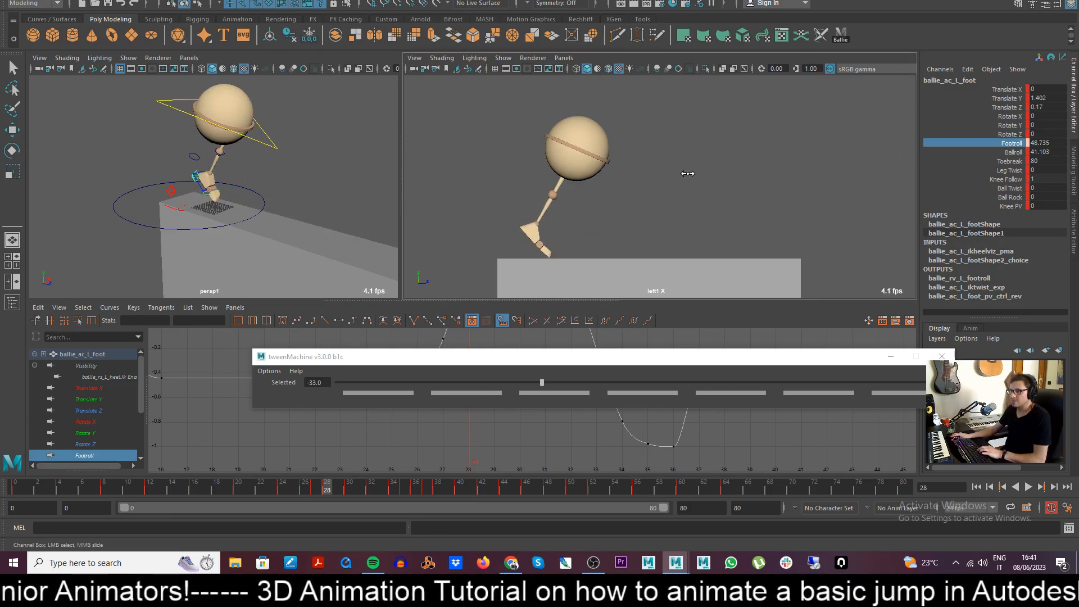
key("comma")
key("period")
key("comma")
key("period")
key("comma")
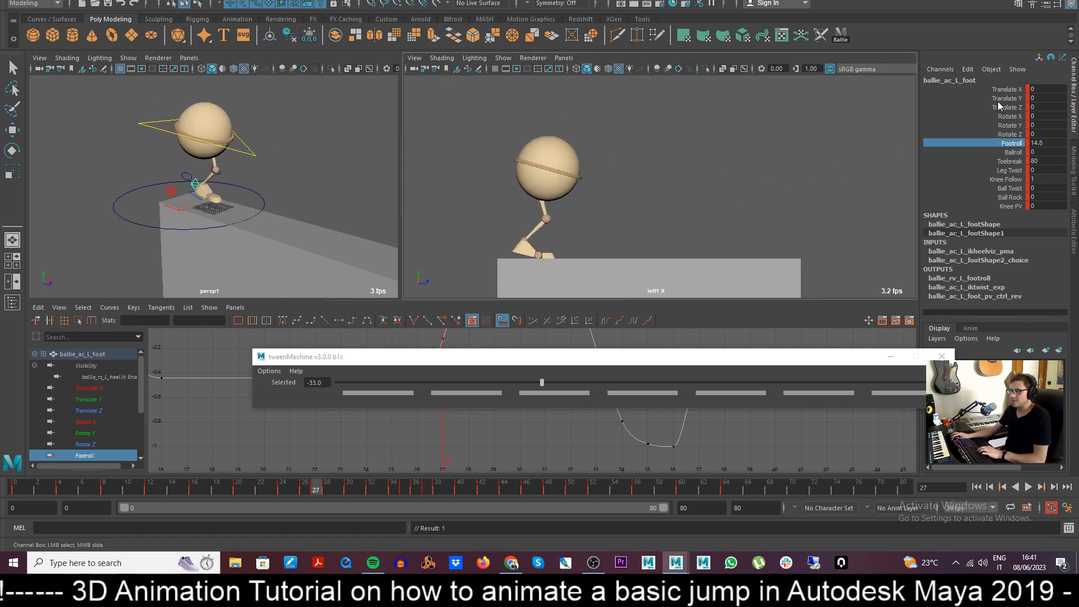
left_click(719, 152)
key("ctrl+z")
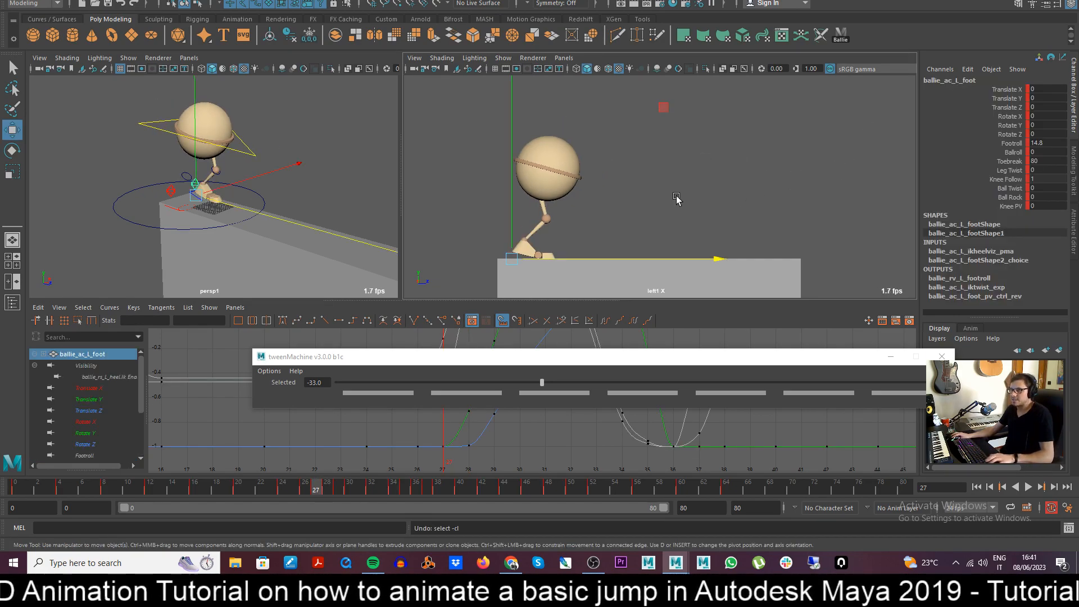
key("comma")
key("period")
key("period")
key("comma")
key("period")
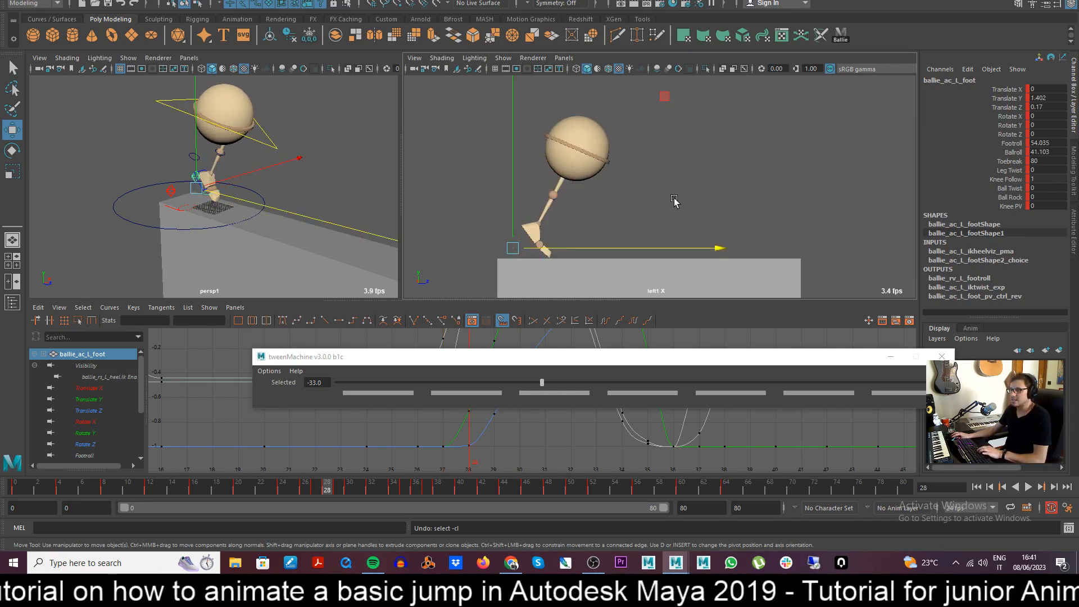
- Shift the left foot forward at frame 28 to Translate Z 0.689, checking it against the preceding frames
left_click(628, 249)
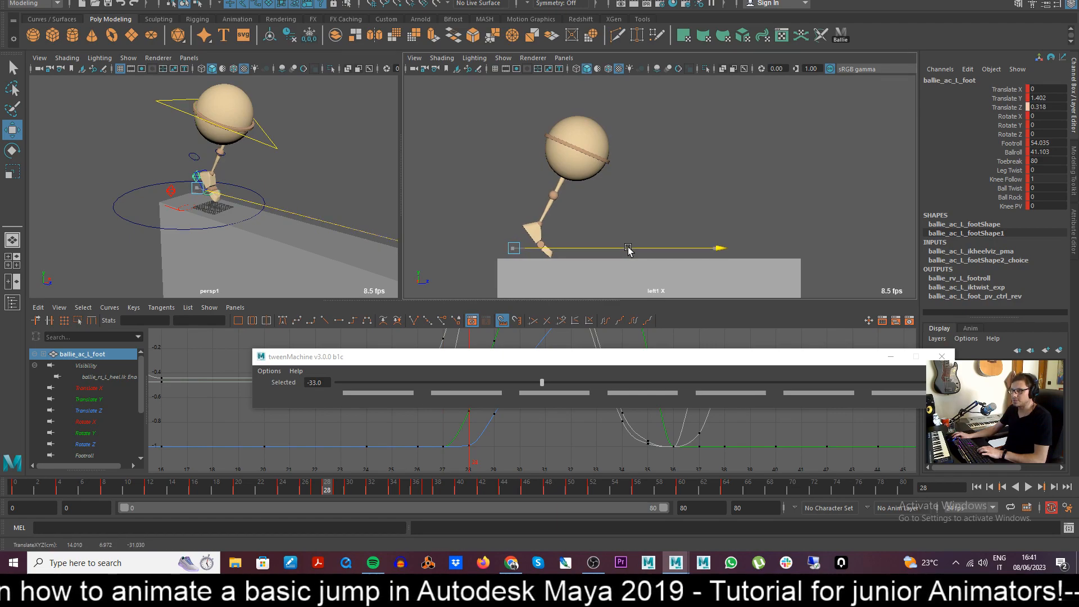
key("alt+comma")
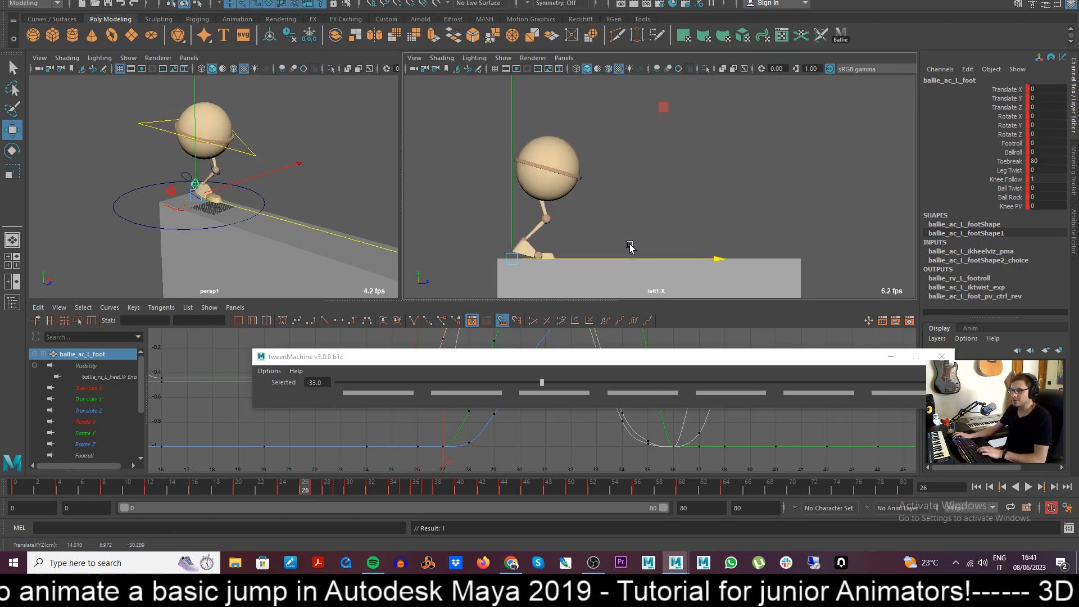
key("alt+period")
key("alt+comma")
key("alt+period")
key("alt+comma")
key("alt+period")
key("alt+comma")
key("alt+period")
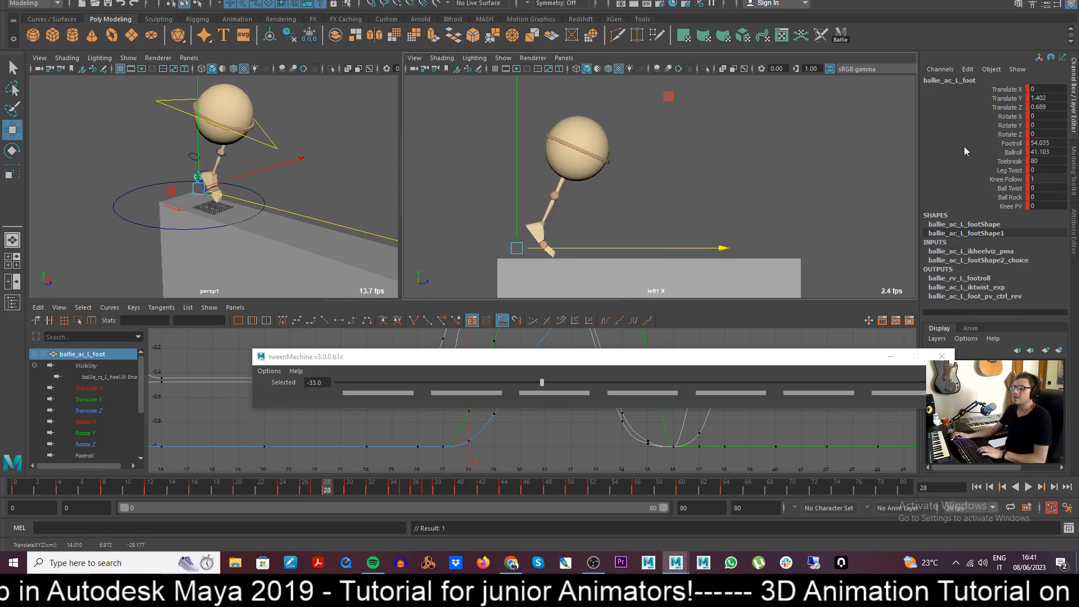
- Play back the jump and scrub through the take-off up to frame 29 to check the foot's motion
key("alt+v")
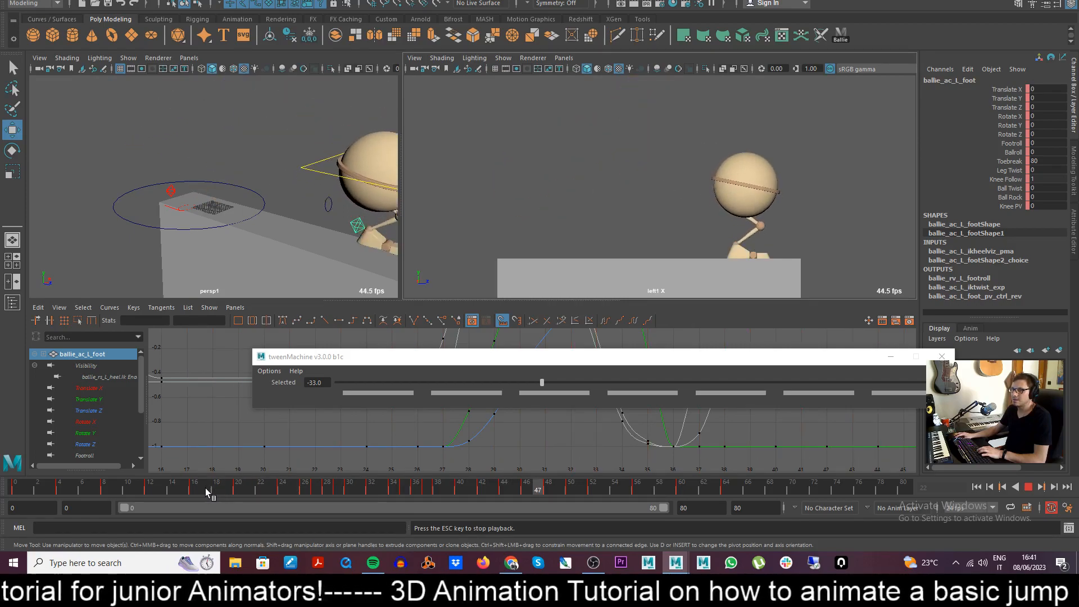
key("Escape")
key("alt+v")
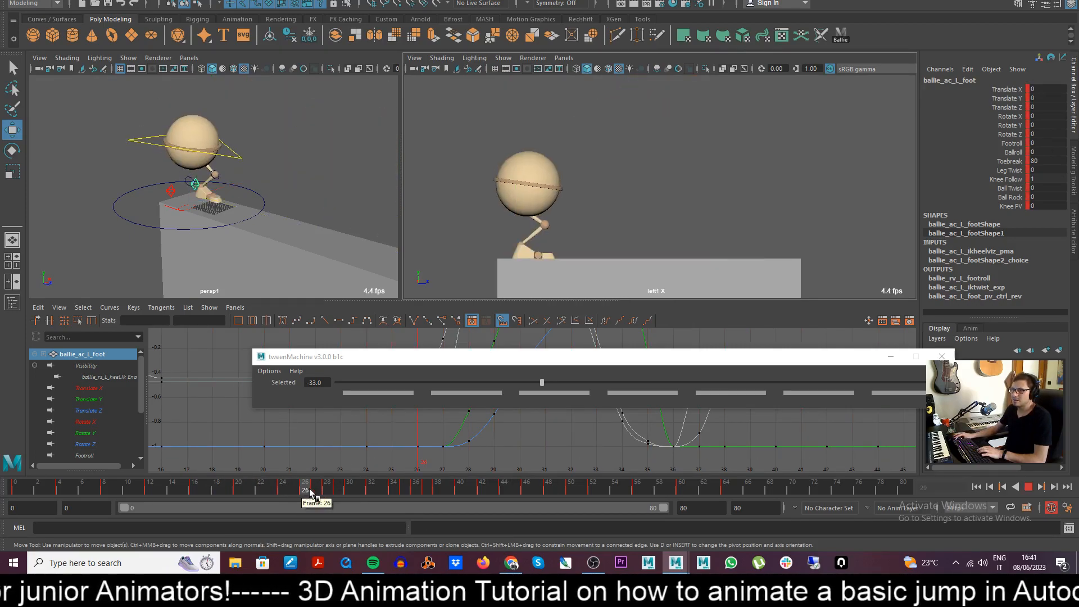
key("Escape")
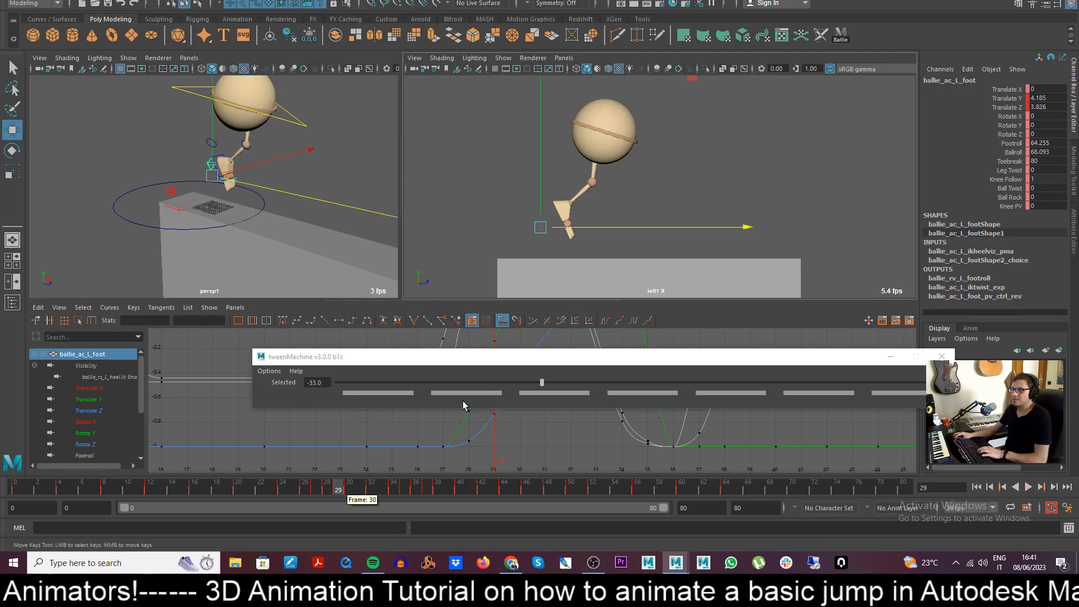
- Move the left foot slightly backward at frame 29 and compare the pose with frame 28
left_click(207, 169)
left_click(207, 166)
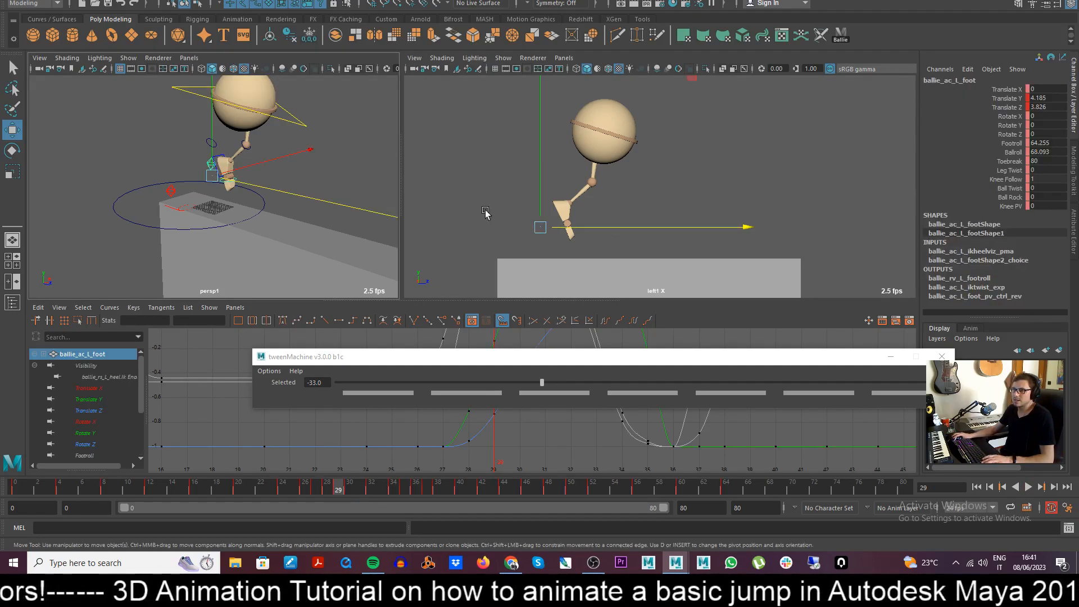
left_click_drag(539, 226, 531, 225)
left_click(328, 486)
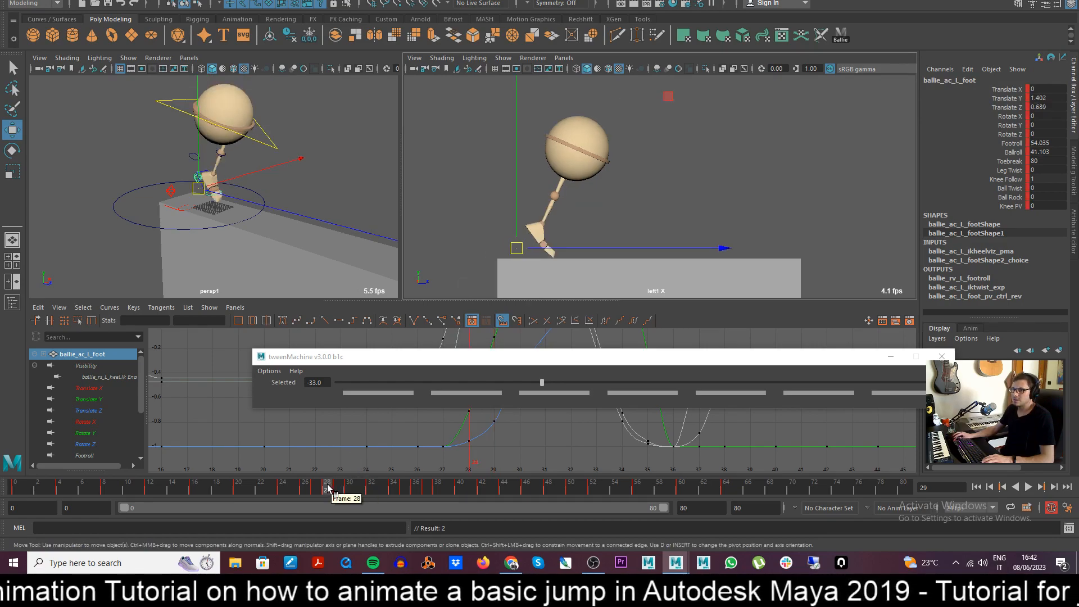
- Lower the body control slightly at frame 28, to Translate Y about 2, after comparing frames 27 and 28
mouse_move(331, 489)
left_mouse_down()
mouse_move(354, 494)
mouse_move(317, 484)
left_mouse_up()
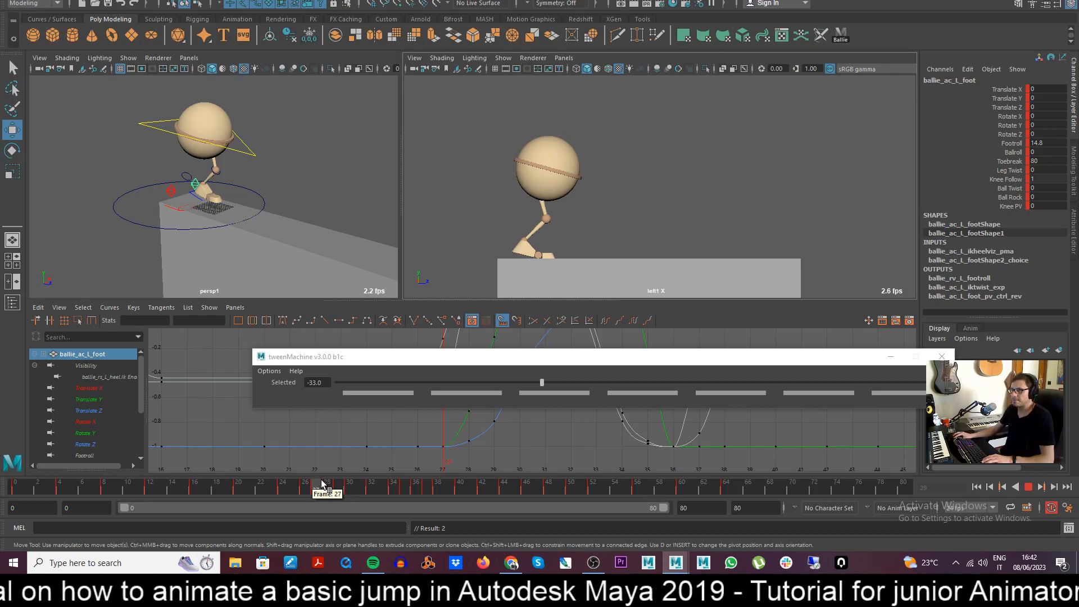
left_click(326, 487)
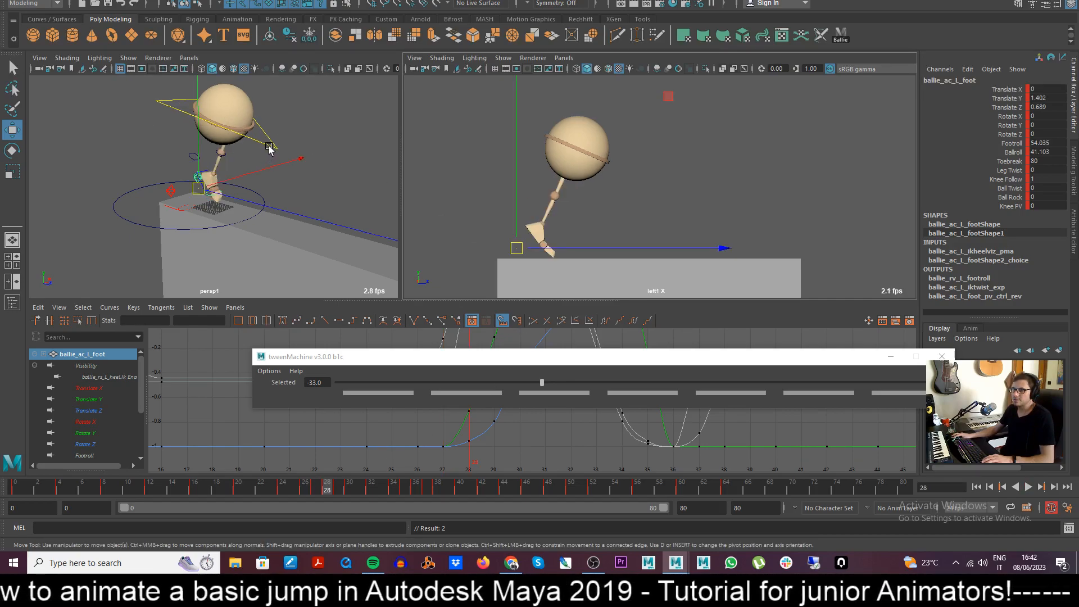
left_click(306, 180)
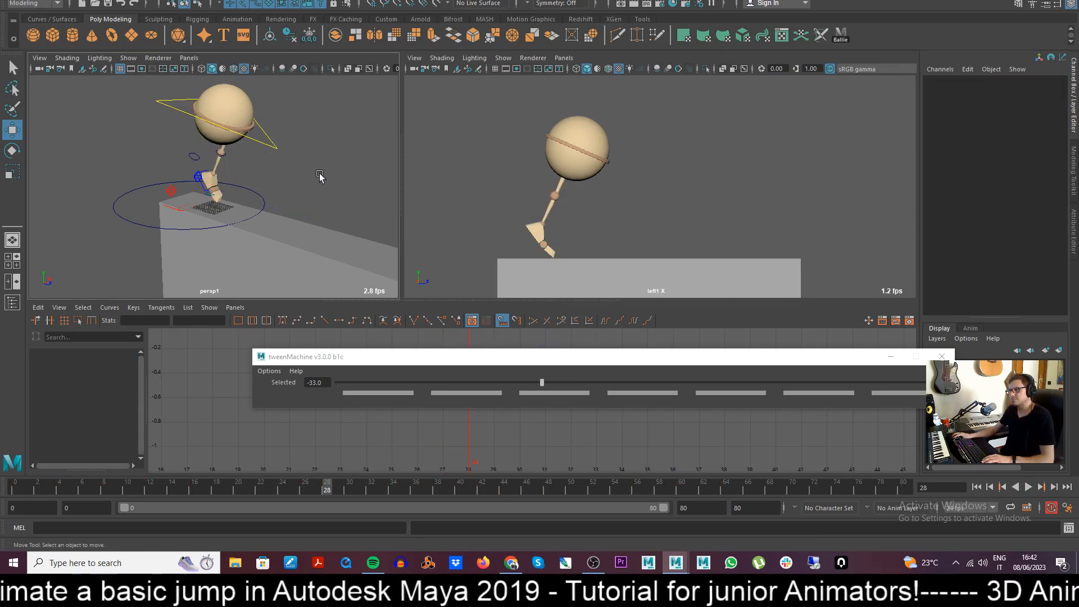
left_click(264, 146)
left_click(95, 378)
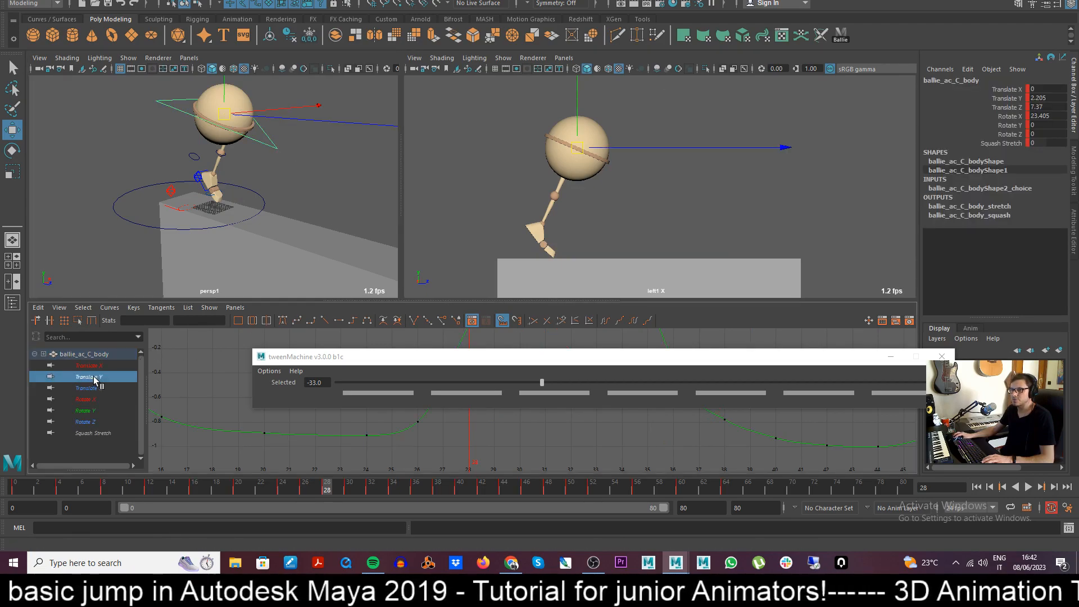
left_click_drag(576, 112, 576, 114)
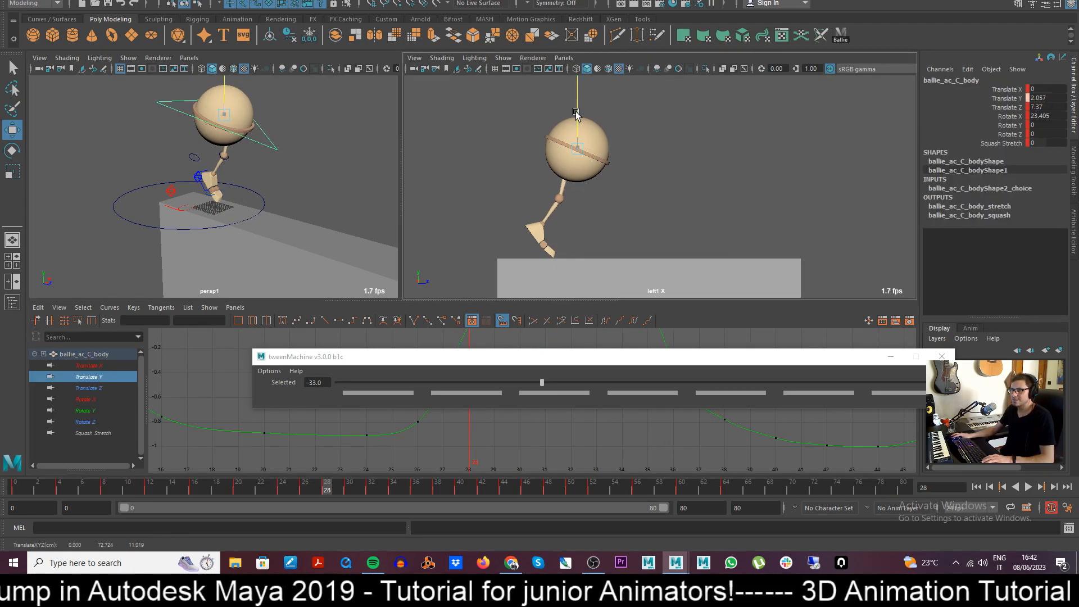
- Move the body control up and slightly forward at frame 30, to Translate Y 6.713 and Translate Z 14.166
left_click_drag(293, 489, 350, 490)
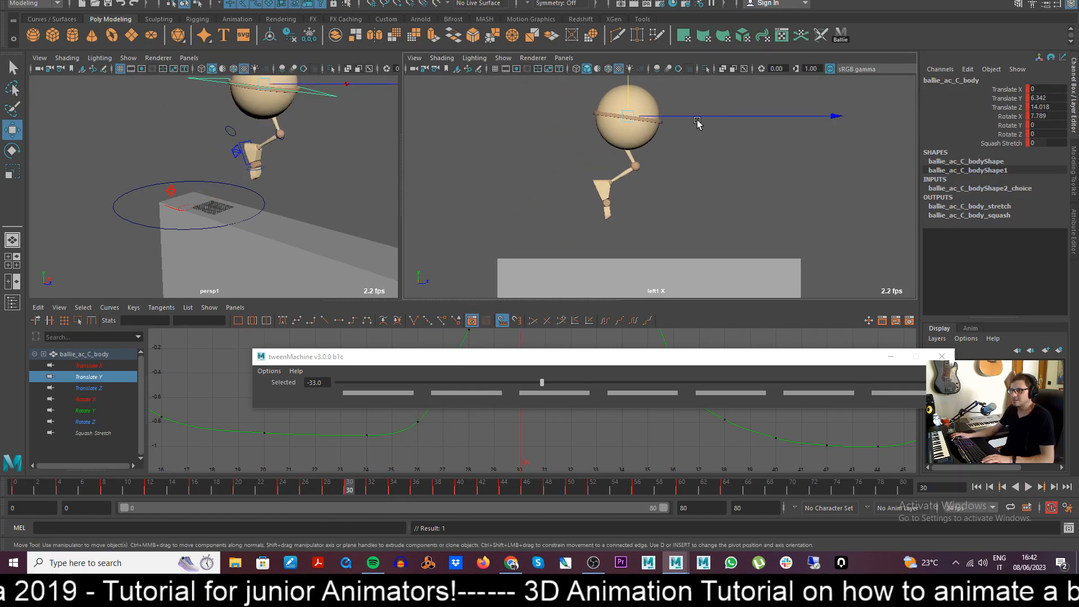
left_click_drag(628, 84, 627, 84)
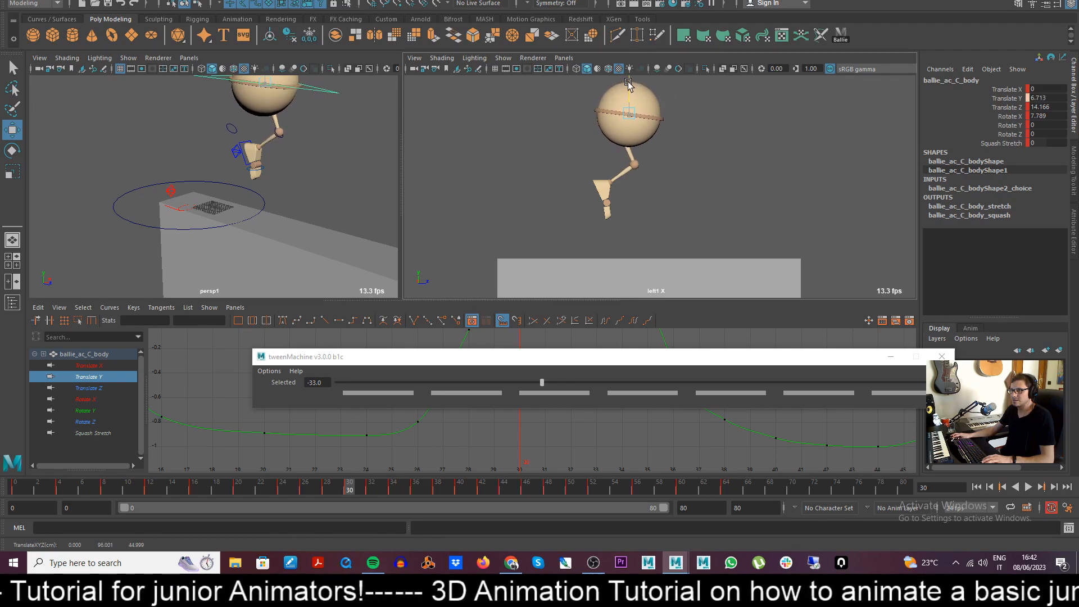
- Play back the jump from the anticipation through the landing to check the body's motion
left_click_drag(304, 486, 282, 488)
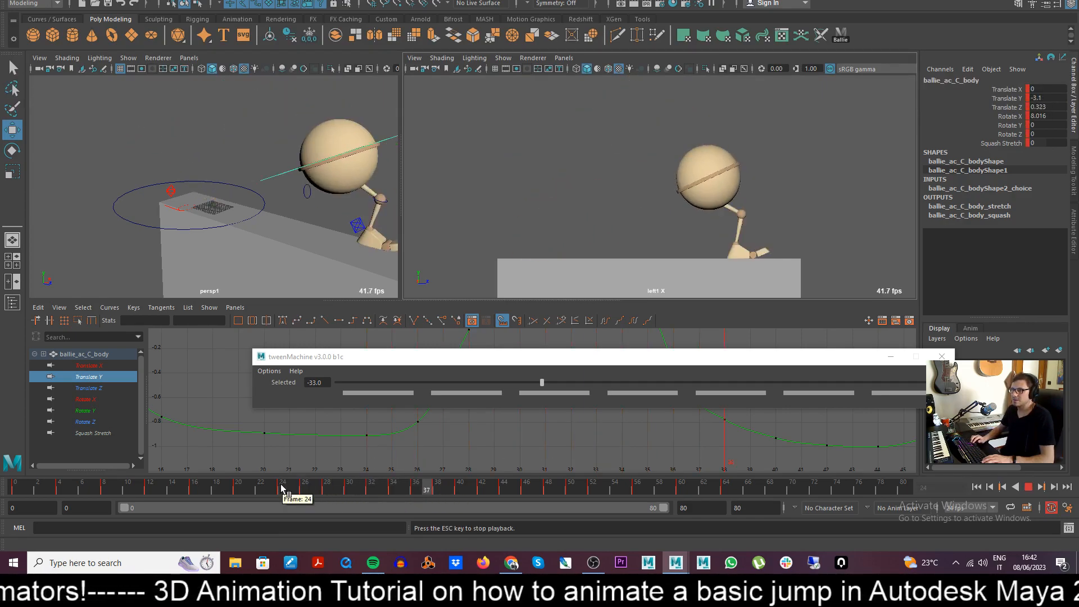
left_click(247, 485)
left_click_drag(171, 484, 150, 483)
left_click(127, 485)
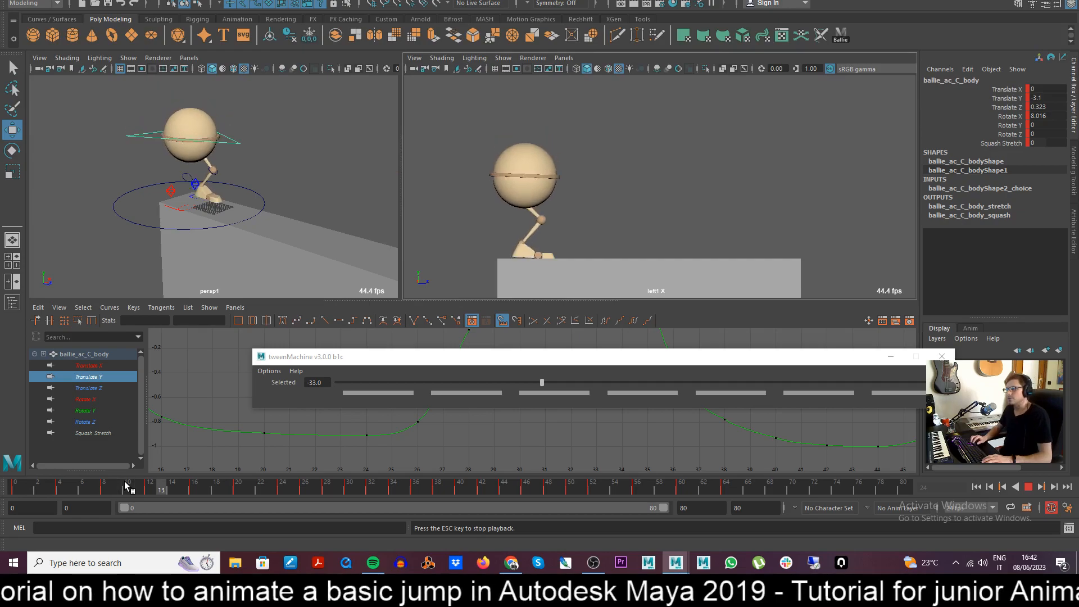
key("Escape")
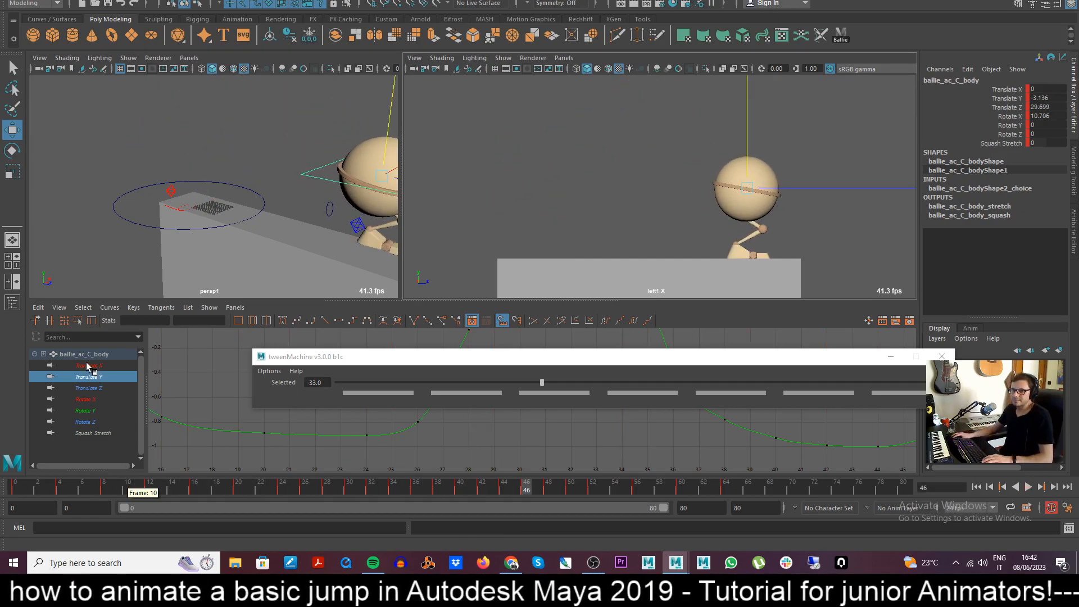
- Move the tweenMachine window clear of the graph and examine the body's Translate Y keys from frame 16 to 26
left_click_drag(545, 359, 1078, 351)
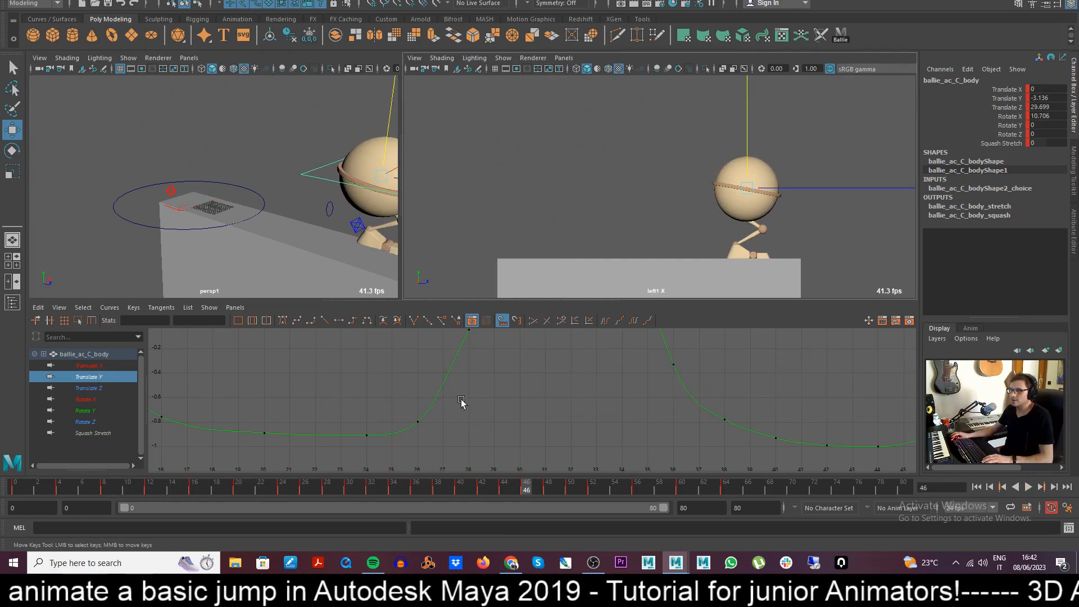
left_click_drag(254, 489, 281, 494)
middle_click_drag(236, 399, 397, 408, "alt")
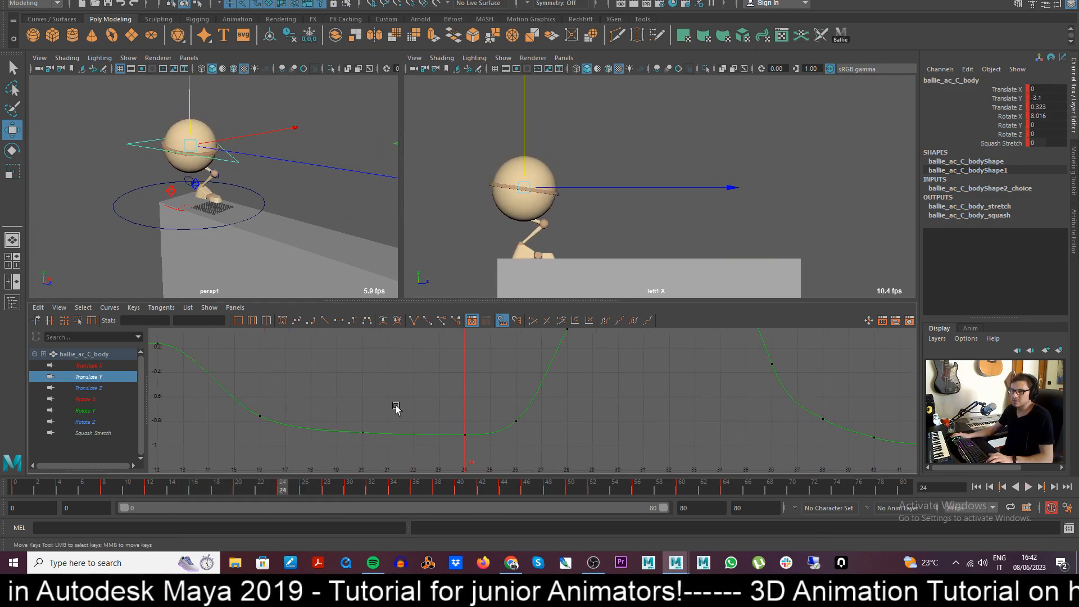
left_click_drag(313, 431, 368, 437)
left_click_drag(123, 490, 305, 497)
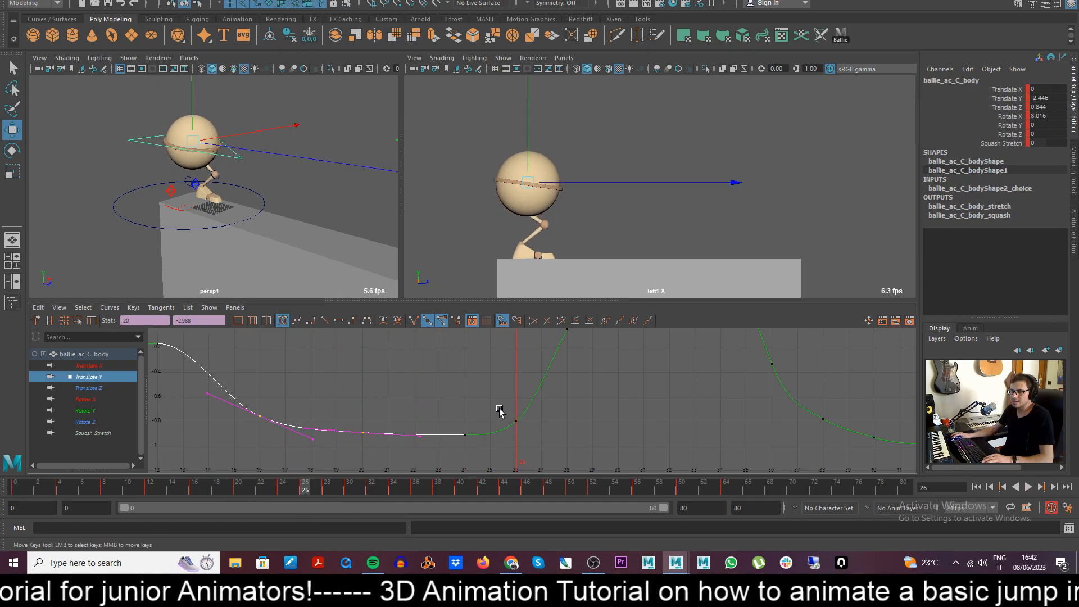
- Adjust the body's Translate Y keys to -3.208 at frame 24 and -2.5 at frame 26, checking the motion
left_click(516, 421)
middle_click_drag(536, 439, 544, 402)
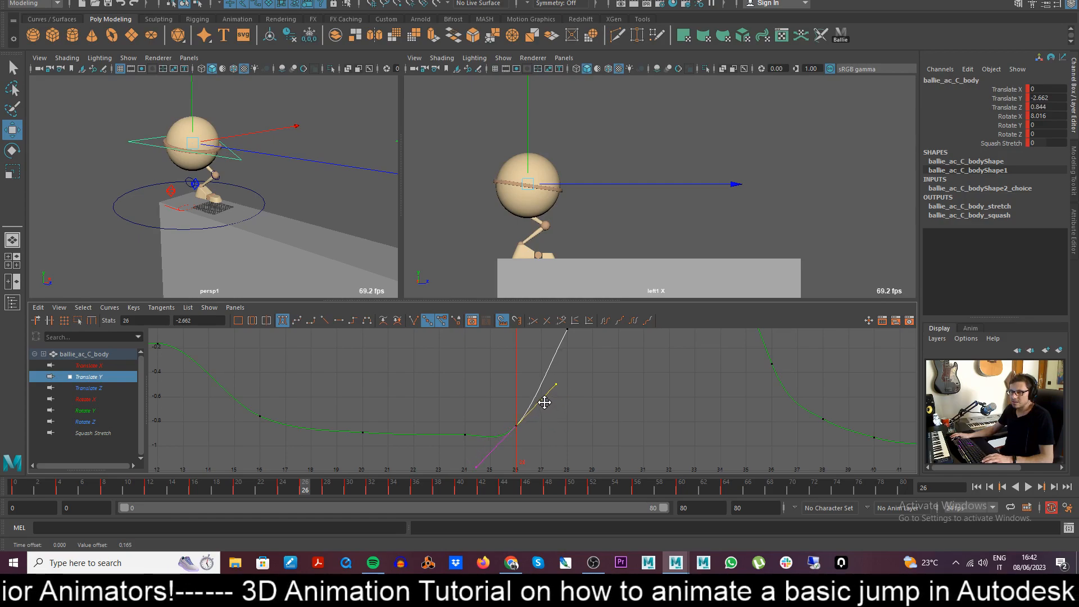
left_click_drag(550, 440, 553, 440)
left_click(555, 443)
left_click_drag(510, 410, 532, 442)
middle_click_drag(535, 447, 534, 441)
key("alt+v")
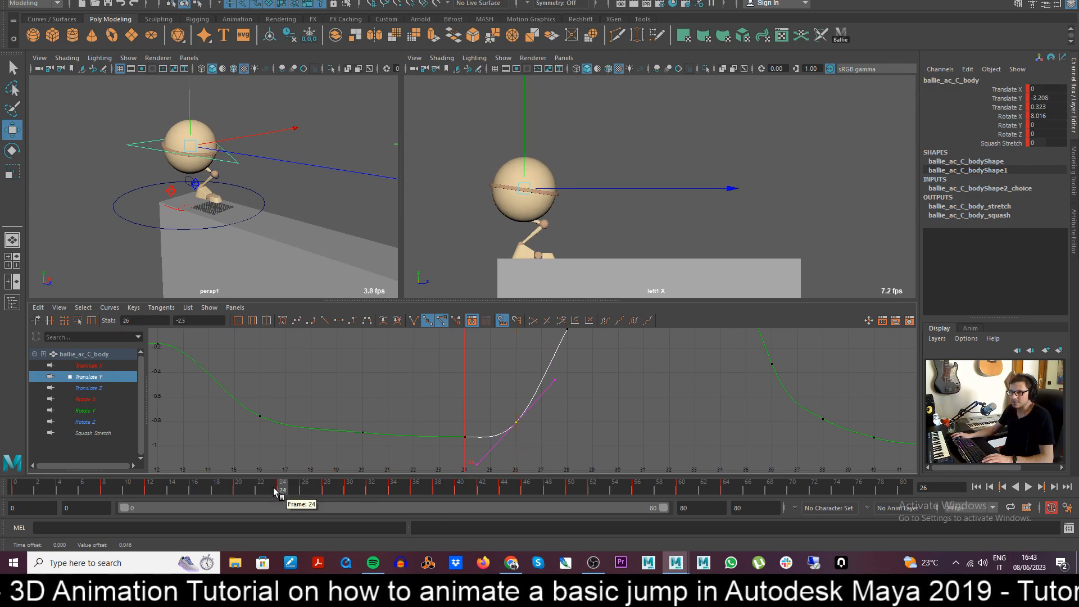
left_click_drag(293, 489, 315, 485)
- Lower the body's Translate Z key at frame 24 to 0.187 and undo the further key move made after playback
left_click(90, 388)
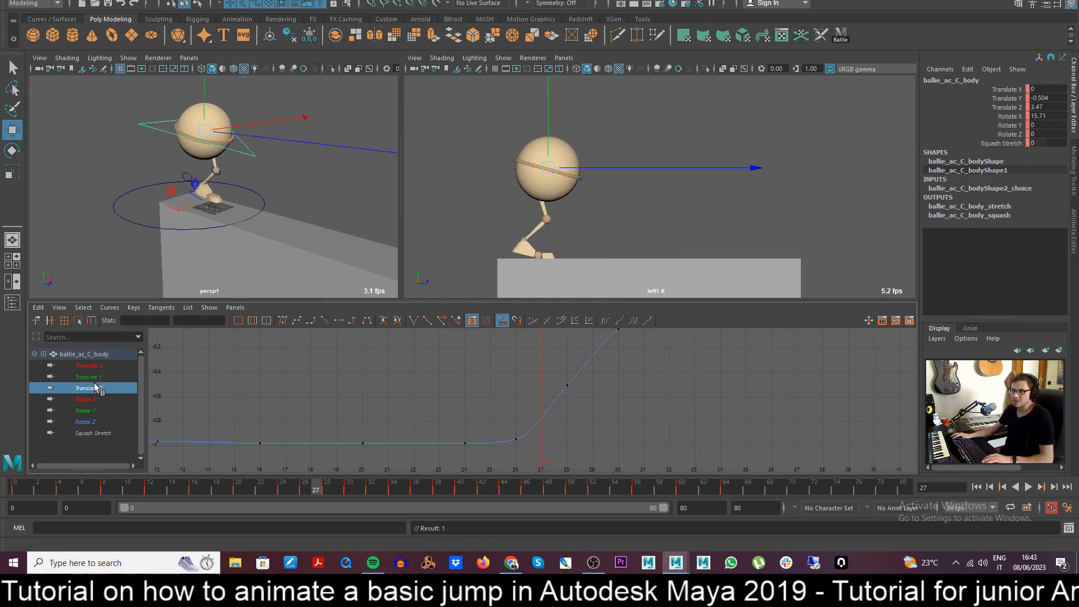
mouse_move(308, 490)
left_mouse_down()
mouse_move(272, 487)
mouse_move(304, 490)
left_mouse_up()
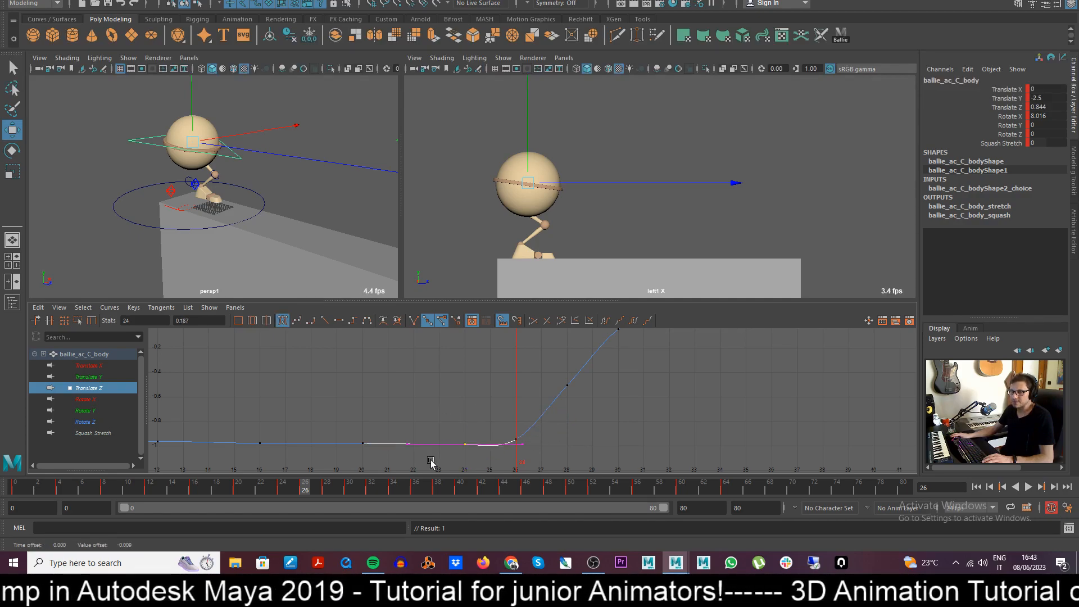
key("alt+v")
left_click_drag(324, 487, 277, 485)
middle_click_drag(469, 390, 465, 392)
key("ctrl+z")
- Raise the body's Translate Z key at frame 26 to 1.932 and play back the take-off
left_click_drag(509, 429, 532, 451)
middle_click_drag(566, 442, 566, 435)
left_click_drag(528, 373, 607, 432)
left_click_drag(445, 410, 564, 457)
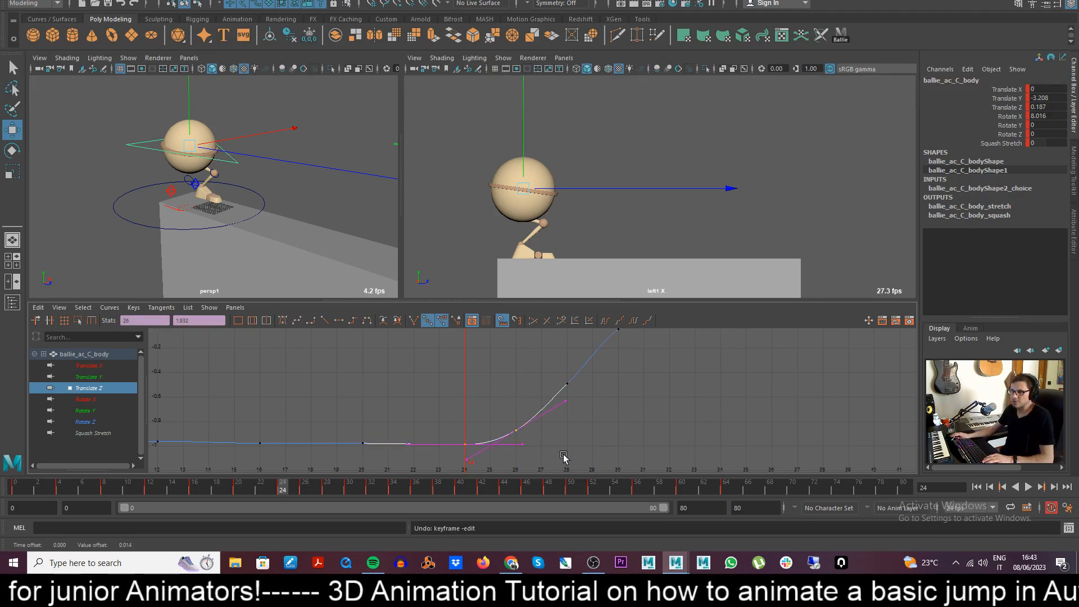
left_click(386, 469)
left_click(272, 490)
mouse_move(272, 490)
left_mouse_down()
mouse_move(349, 491)
mouse_move(266, 488)
left_mouse_up()
key("alt+v")
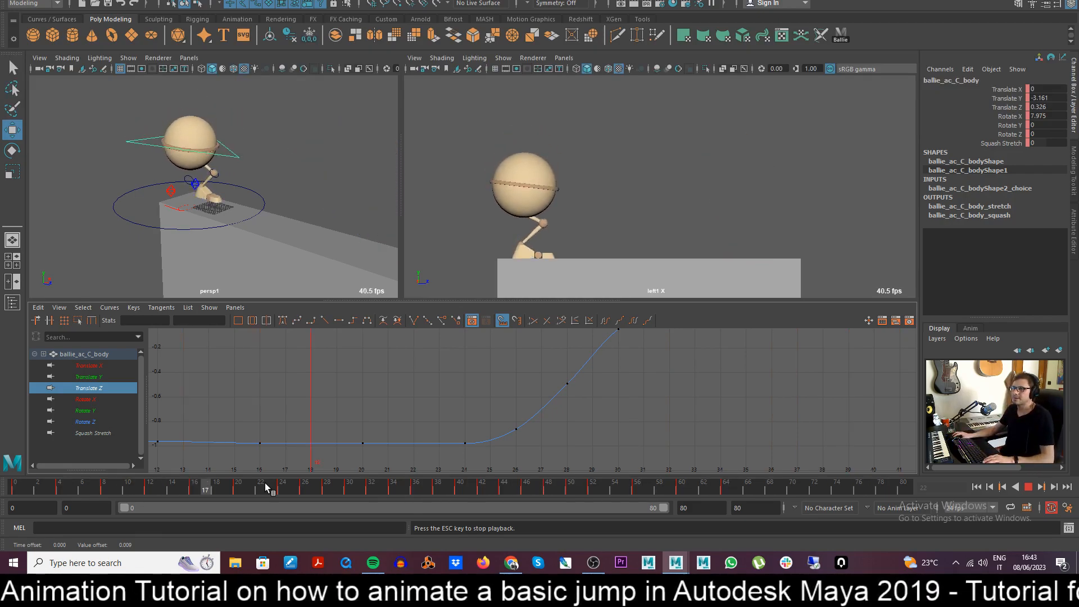
key("alt+v")
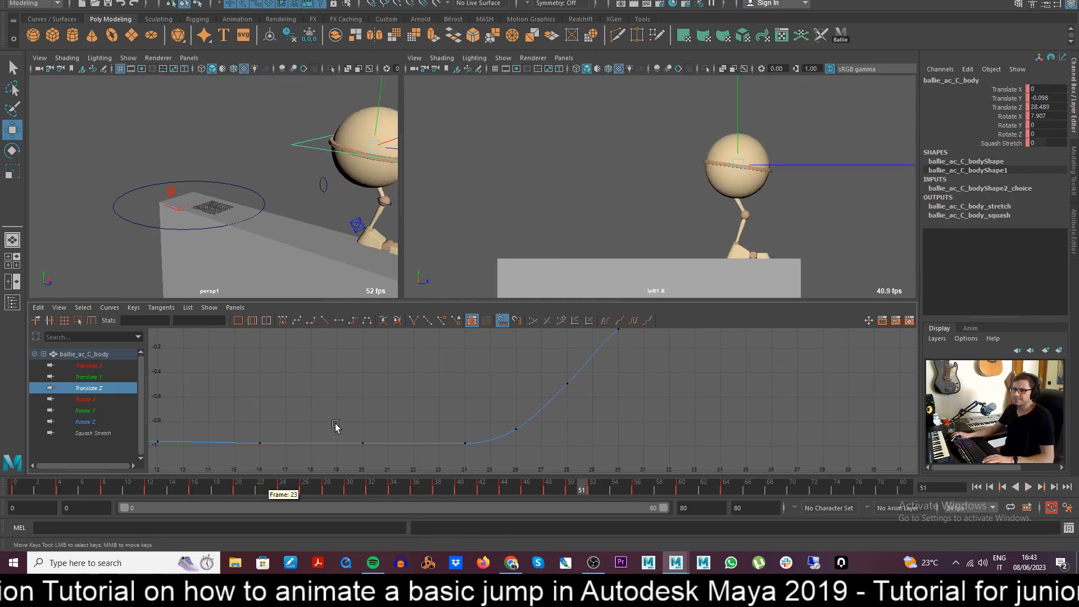
- Raise the body's Translate Z key at frame 26 to 2.344 and delete the key at frame 20, reviewing the take-off
left_click_drag(273, 493, 249, 495)
left_click_drag(525, 455, 526, 455)
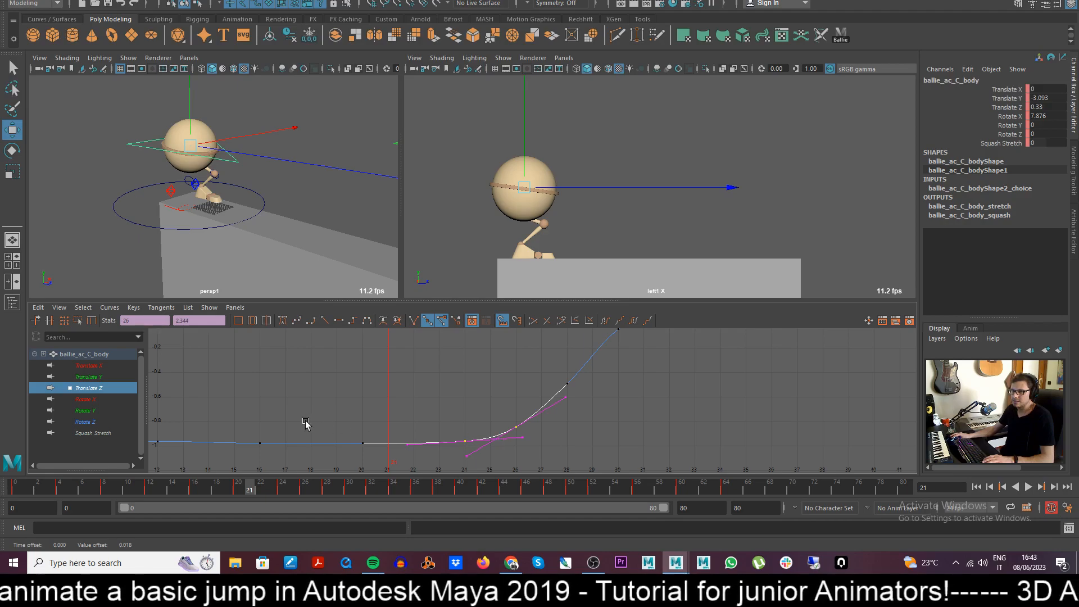
left_click_drag(307, 424, 382, 457)
left_click(381, 457)
left_click_drag(285, 490, 165, 482)
key("alt+v")
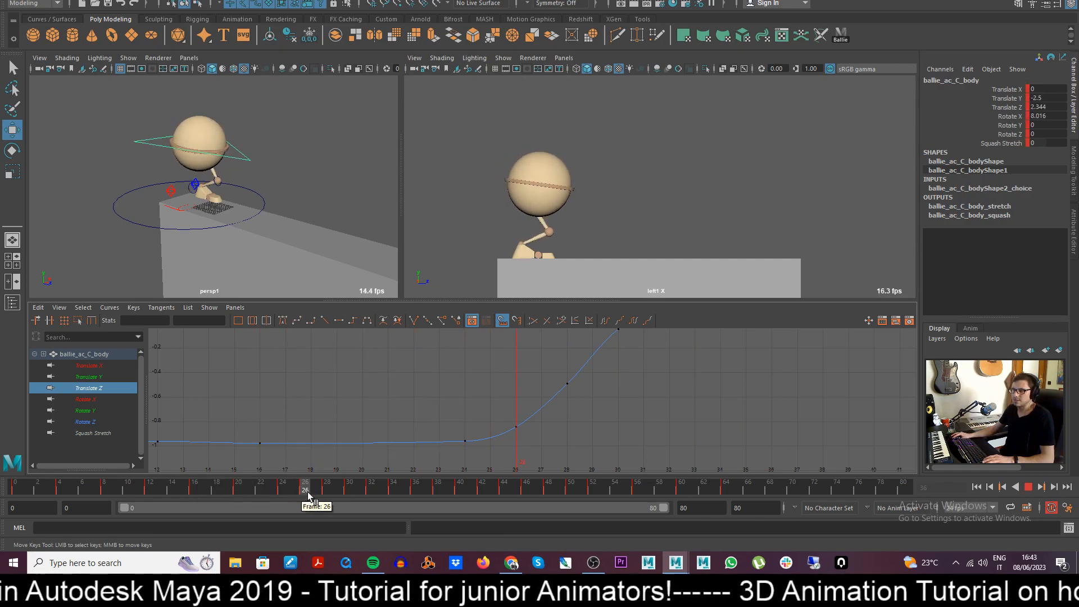
left_click_drag(269, 499, 172, 487)
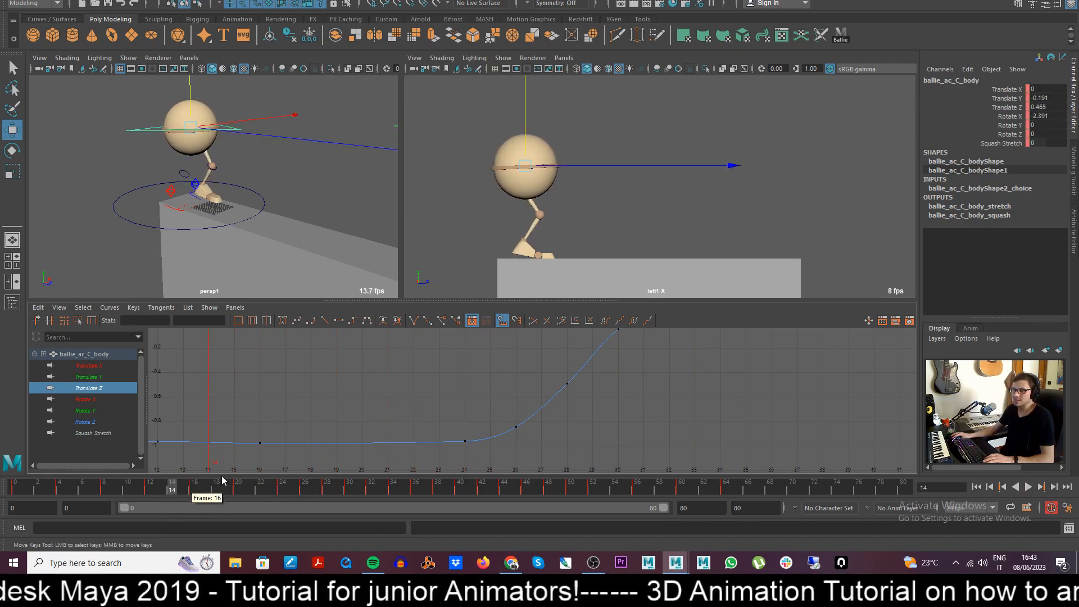
- Try deleting the body's Translate Z key at frame 16, play back the motion and undo the deletion
middle_click_drag(296, 424, 420, 397, "alt")
left_click_drag(404, 430, 406, 433)
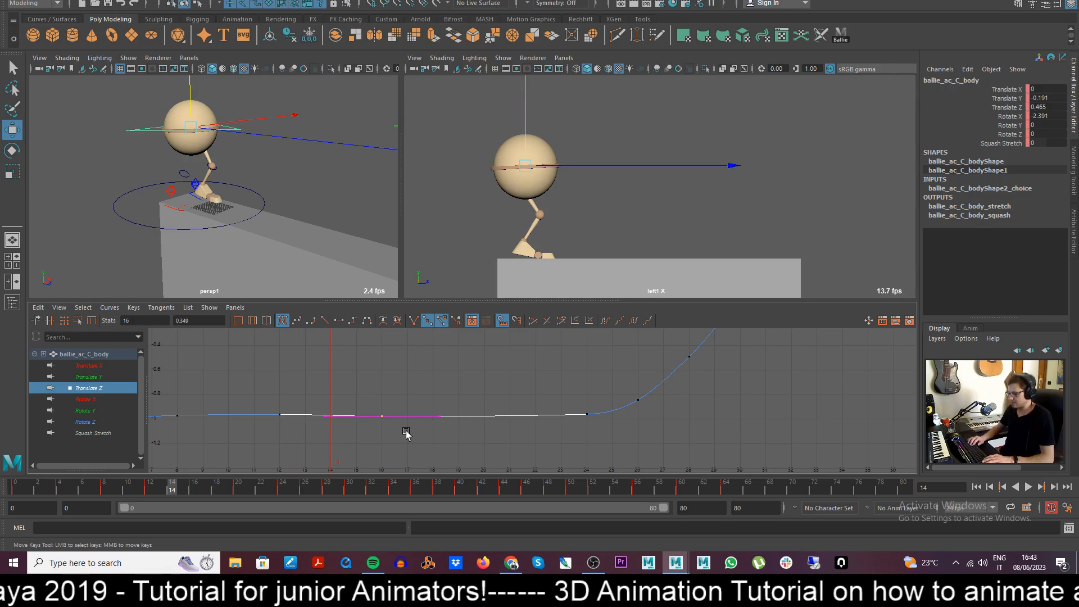
key("Delete")
key("alt+v")
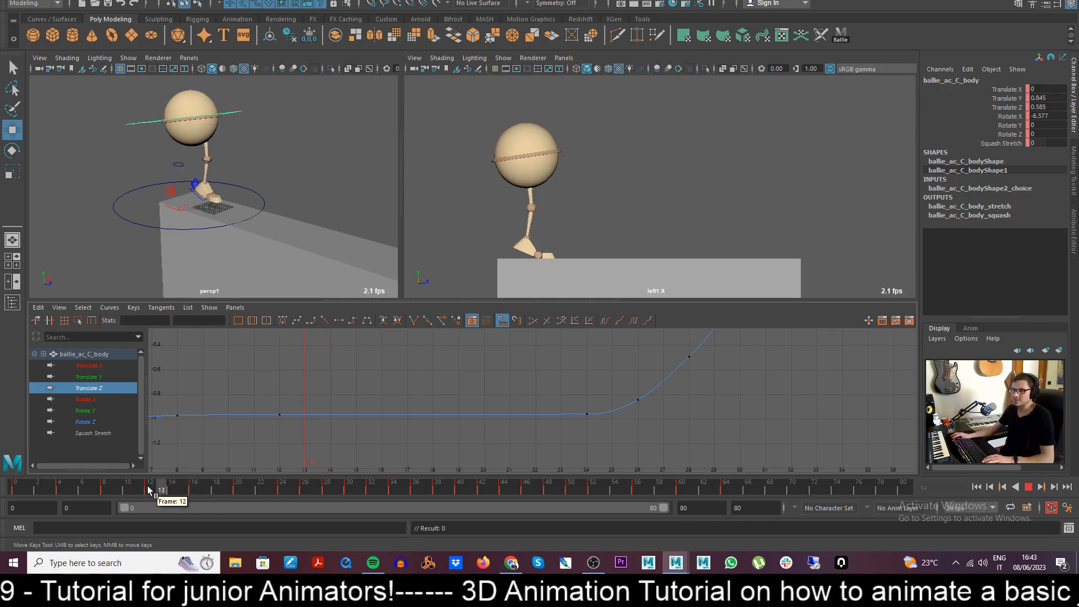
key("Escape")
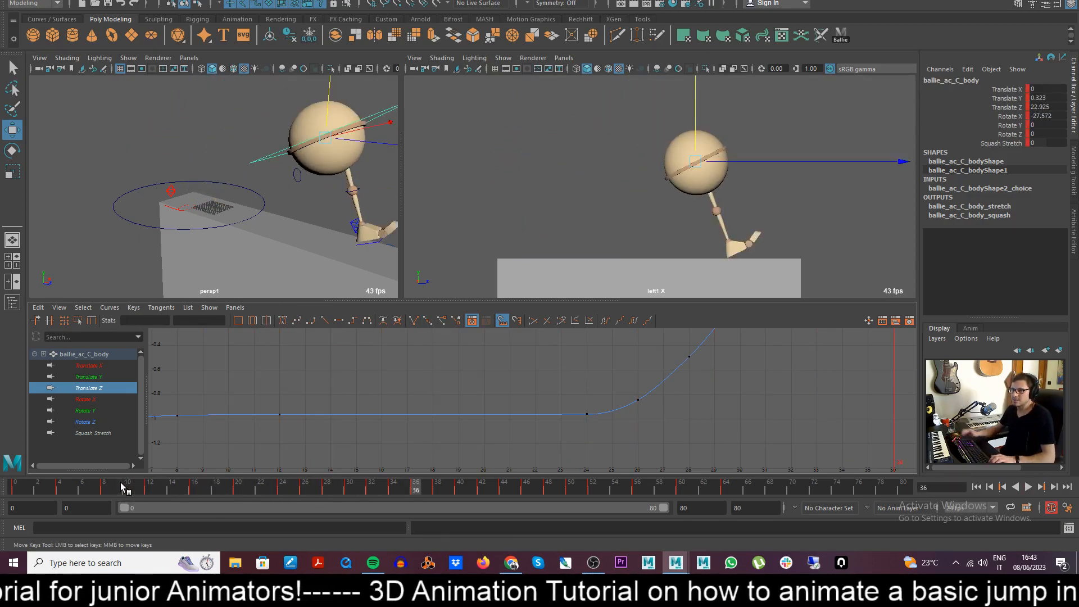
key("ctrl+z")
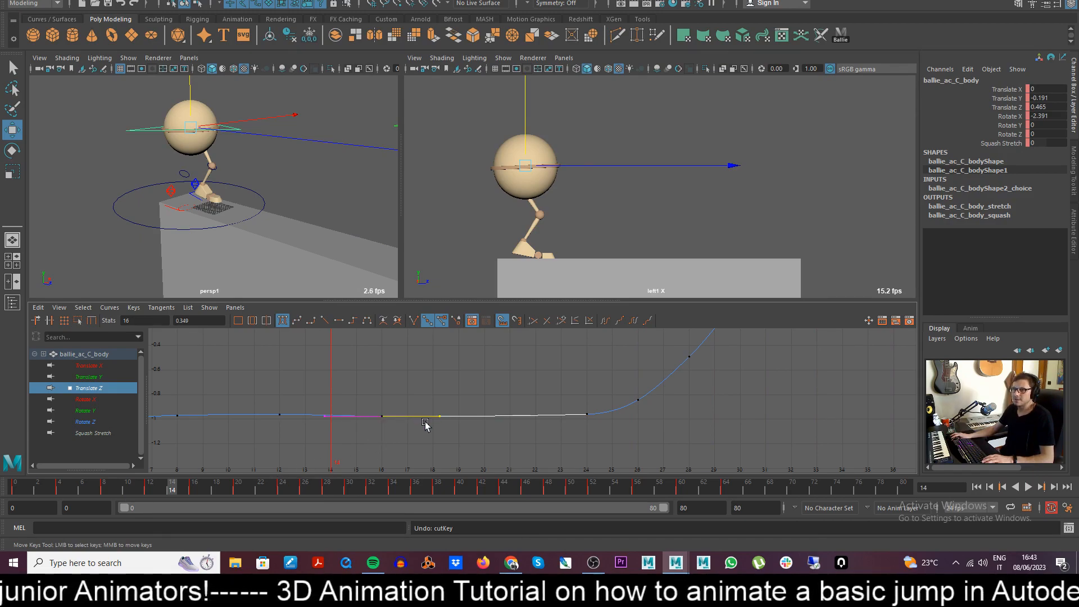
- Smooth the body's Translate Z curve around the airborne keys, setting frame 34 to 20.725, and save the scene
left_click_drag(142, 486, 338, 496)
middle_click_drag(726, 397, 543, 449, "alt")
right_click_drag(542, 449, 553, 430, "alt")
middle_click_drag(566, 423, 554, 426, "alt")
left_click_drag(350, 498, 393, 497)
middle_click_drag(635, 380, 534, 428, "alt")
left_click_drag(551, 369, 601, 406)
left_click(563, 390)
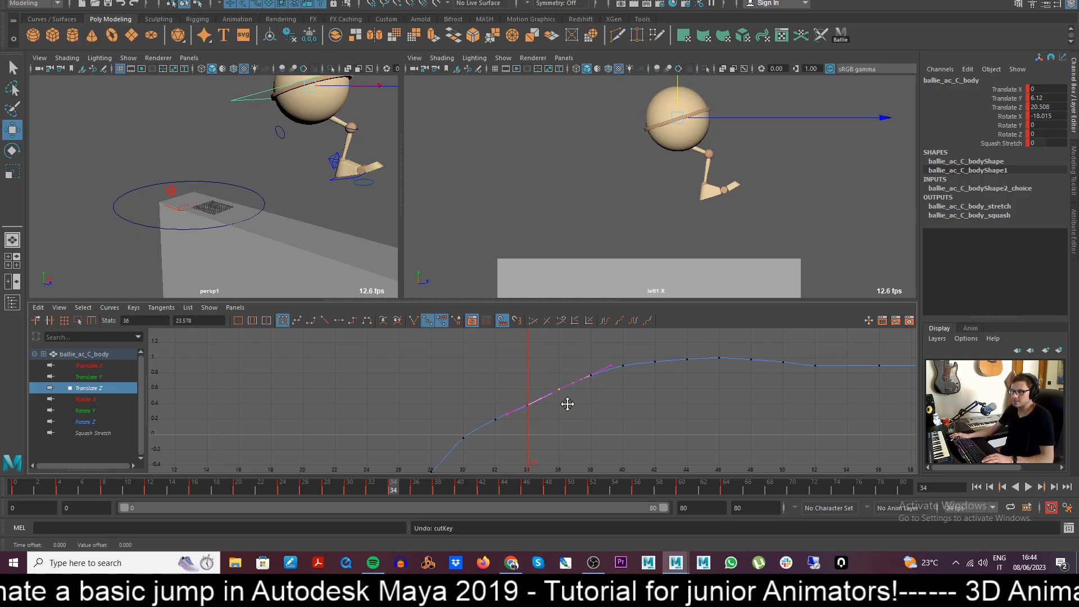
middle_click_drag(543, 431, 560, 394)
key("ctrl+s")
left_click(564, 432)
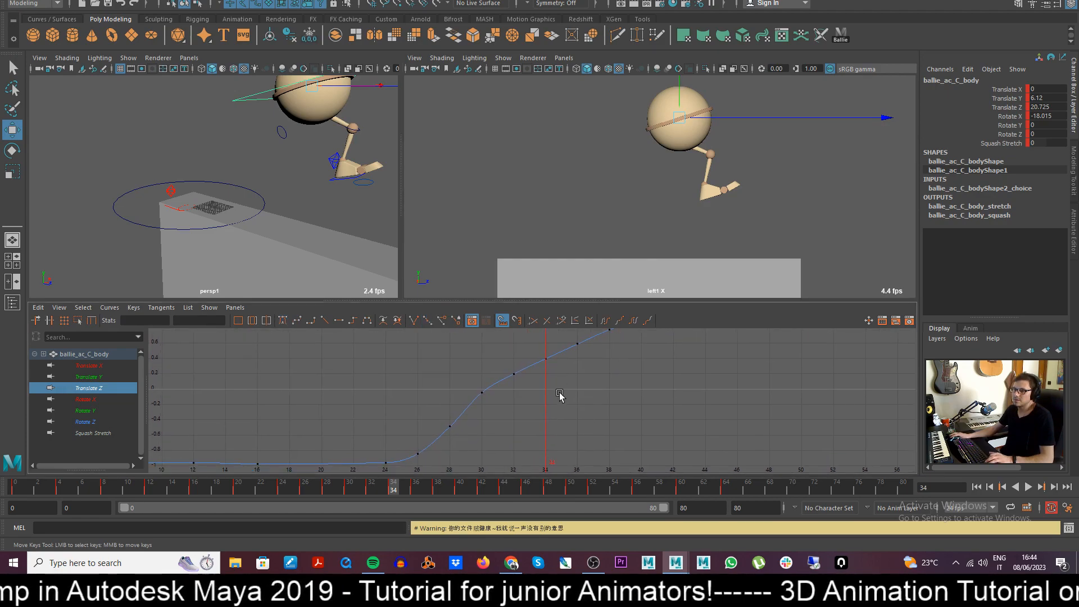
- Lower the body's Translate Z key at frame 30 to 13.731 and review the jump, stopping at frame 34
left_click_drag(481, 385, 517, 405)
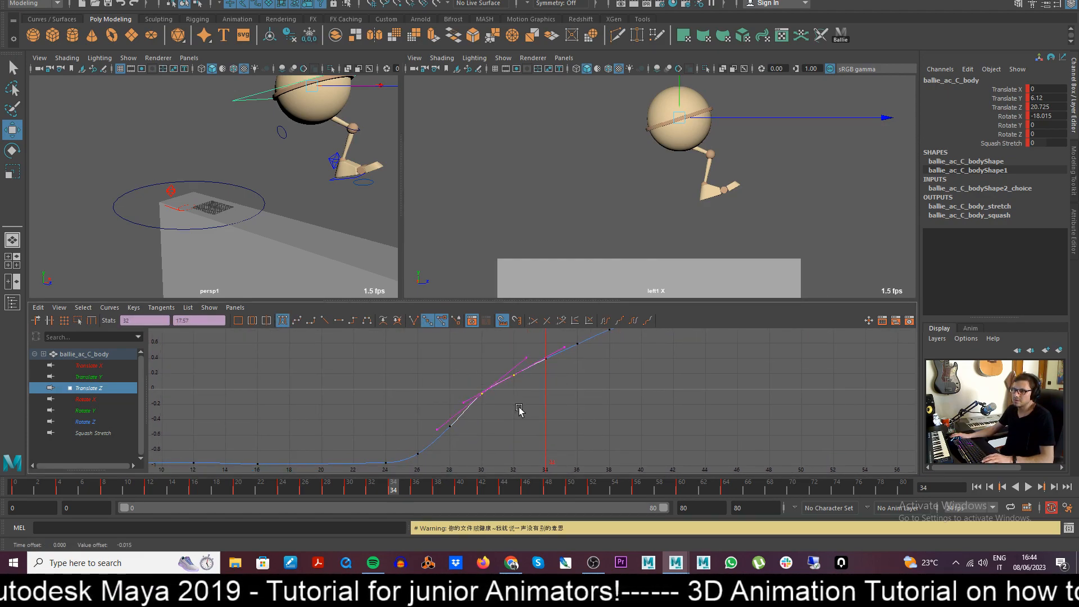
left_click(518, 409)
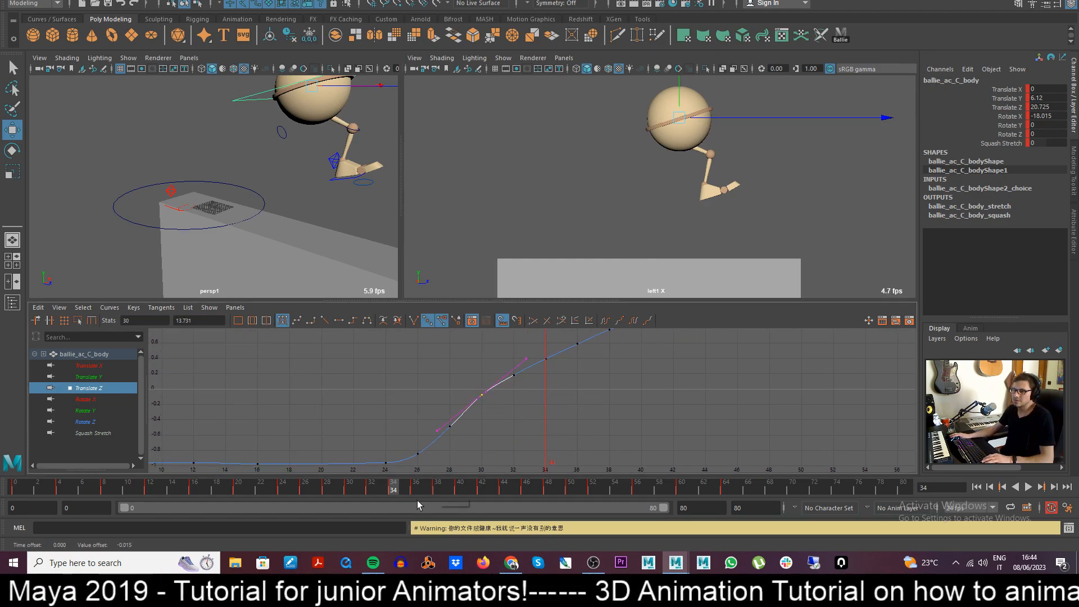
key("alt+v")
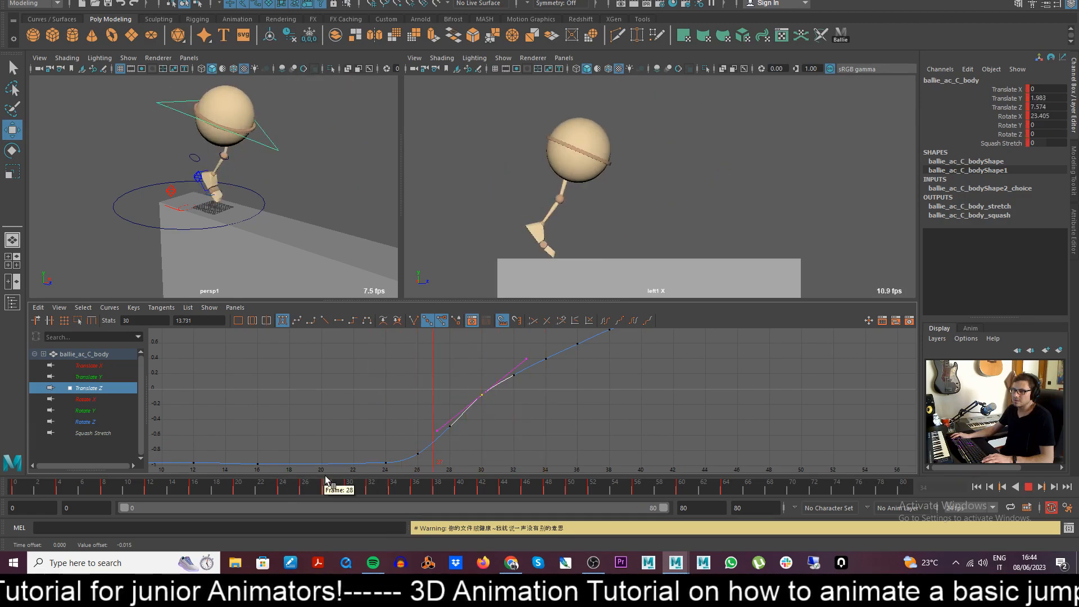
left_click(205, 484)
key("alt+v")
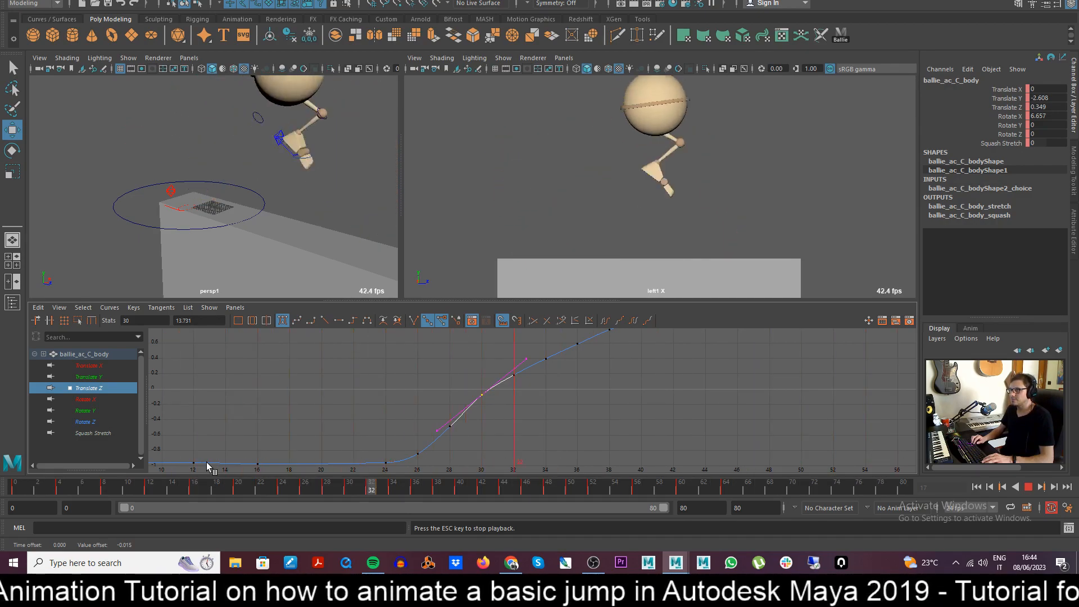
key("Escape")
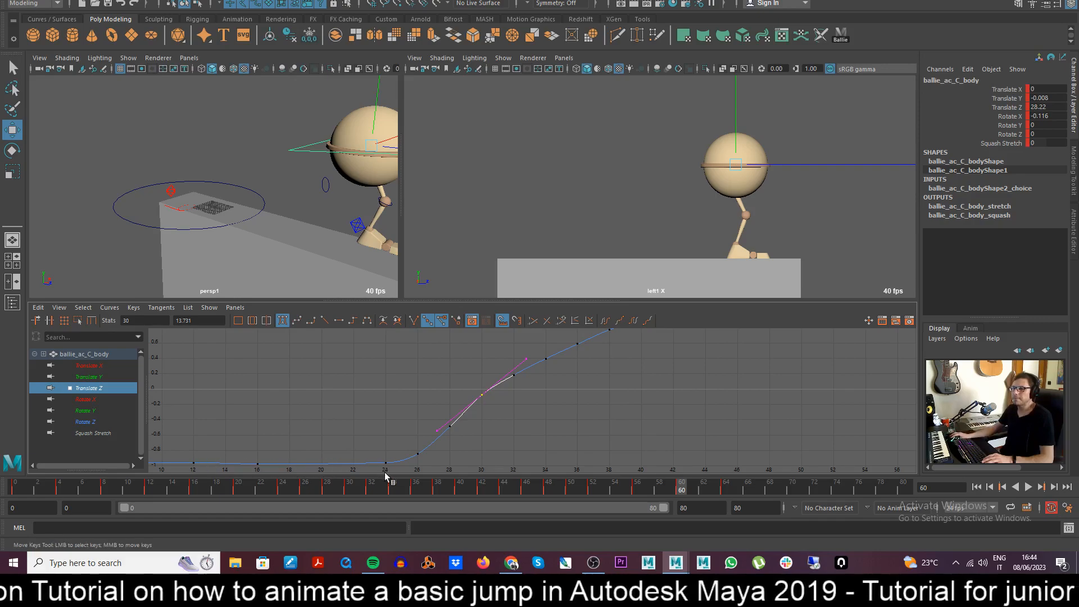
left_click(406, 489)
left_click_drag(406, 489, 392, 506)
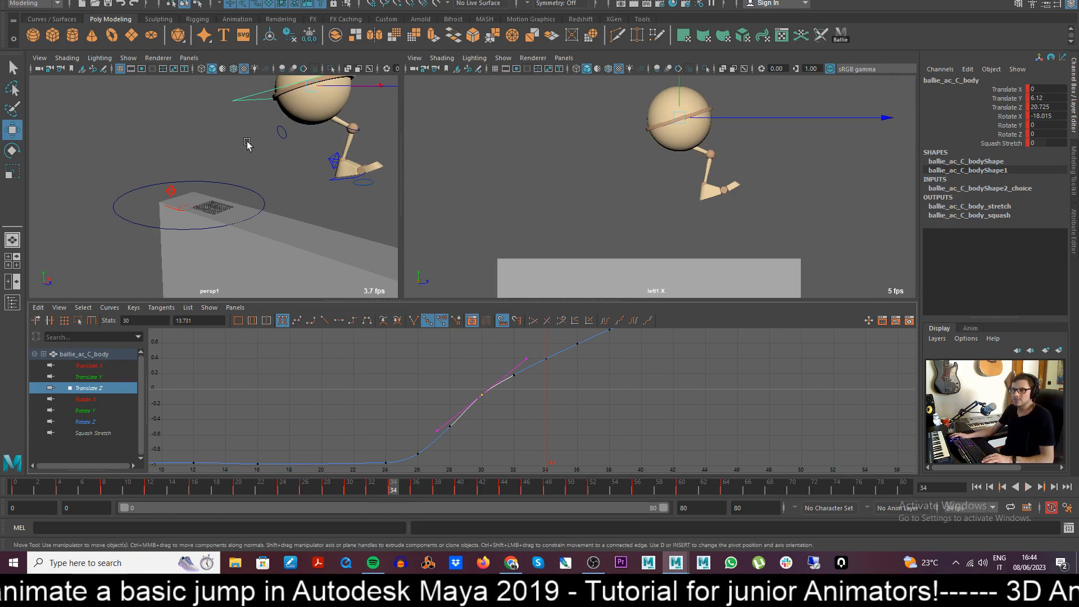
- Raise the body's Translate Y key at frame 34 to 6.674
left_click(87, 377)
middle_click_drag(451, 384, 425, 417, "alt")
right_click_drag(551, 441, 557, 406, "alt")
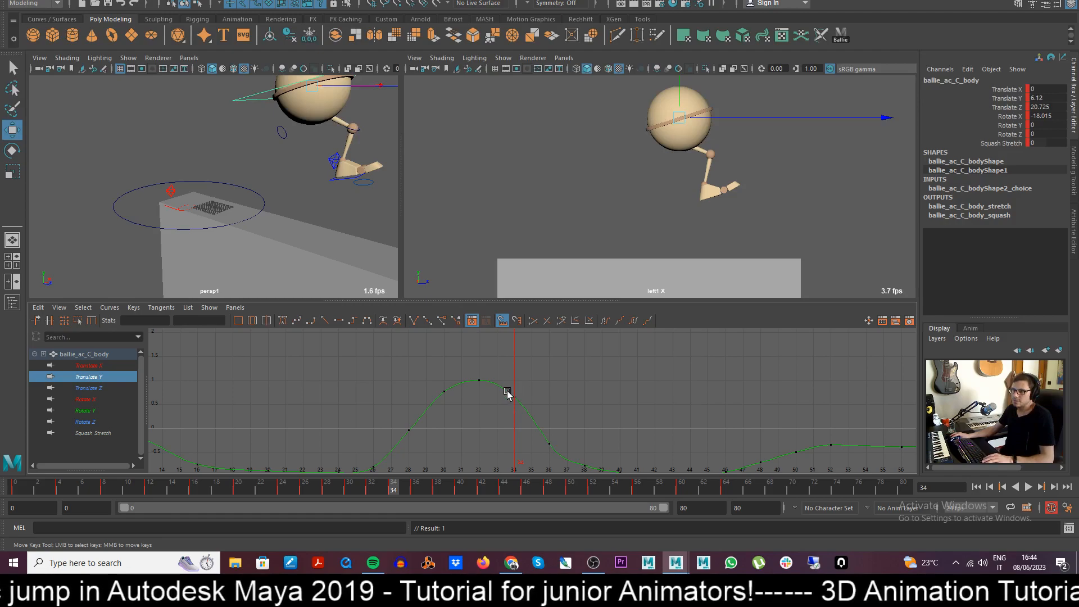
left_click_drag(507, 392, 508, 391)
left_click(549, 443)
left_click(426, 395)
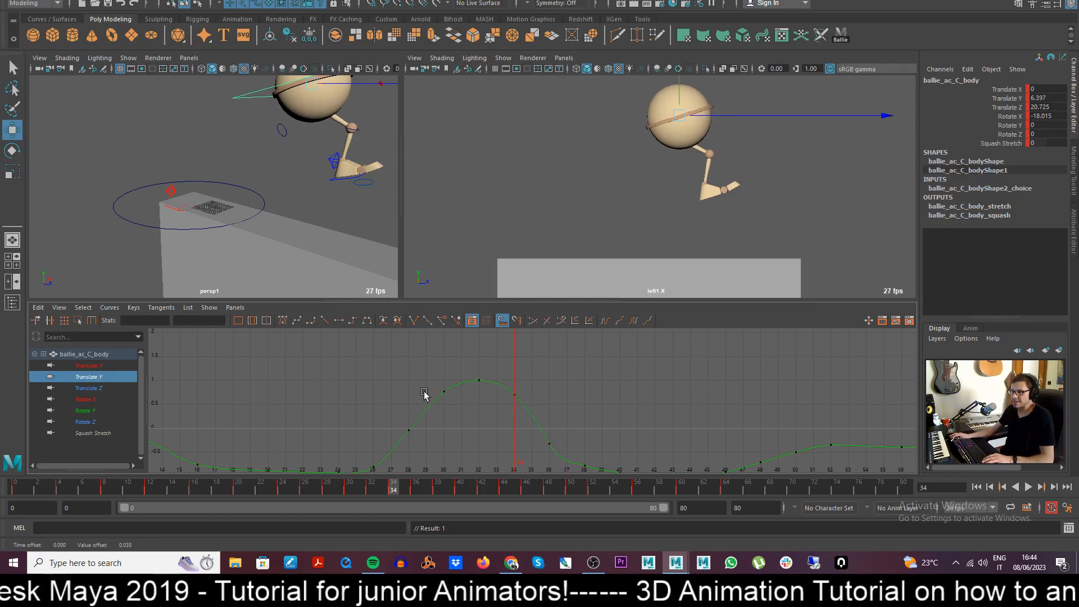
left_click_drag(504, 379, 517, 420)
middle_click_drag(517, 421, 517, 417)
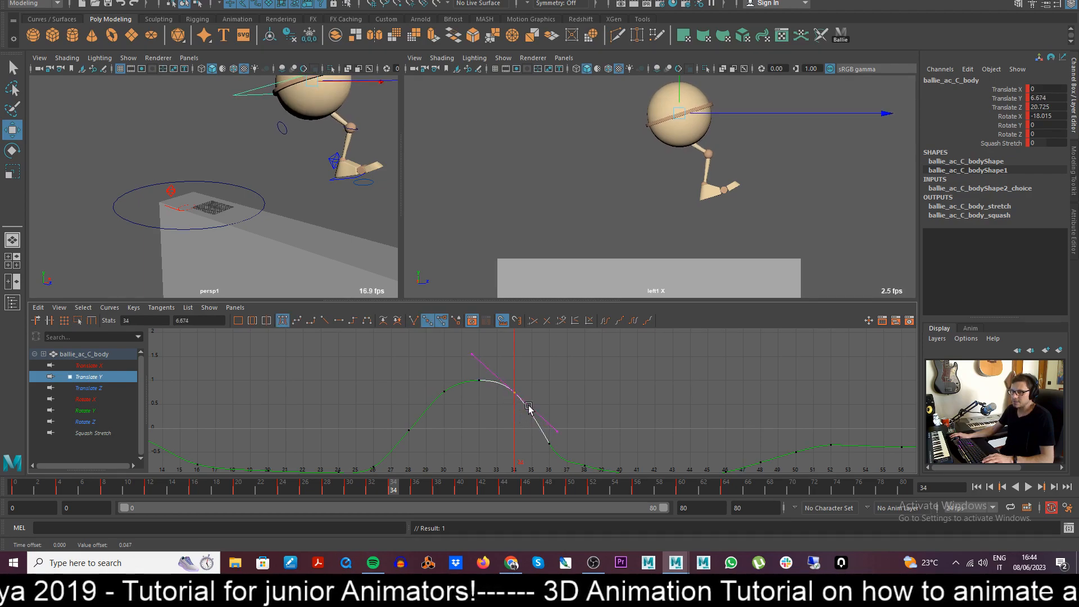
- Set the body's Translate Y key at frame 30 to 6.787 and play back the jump
left_click(544, 403)
left_click(425, 410)
left_click(430, 381)
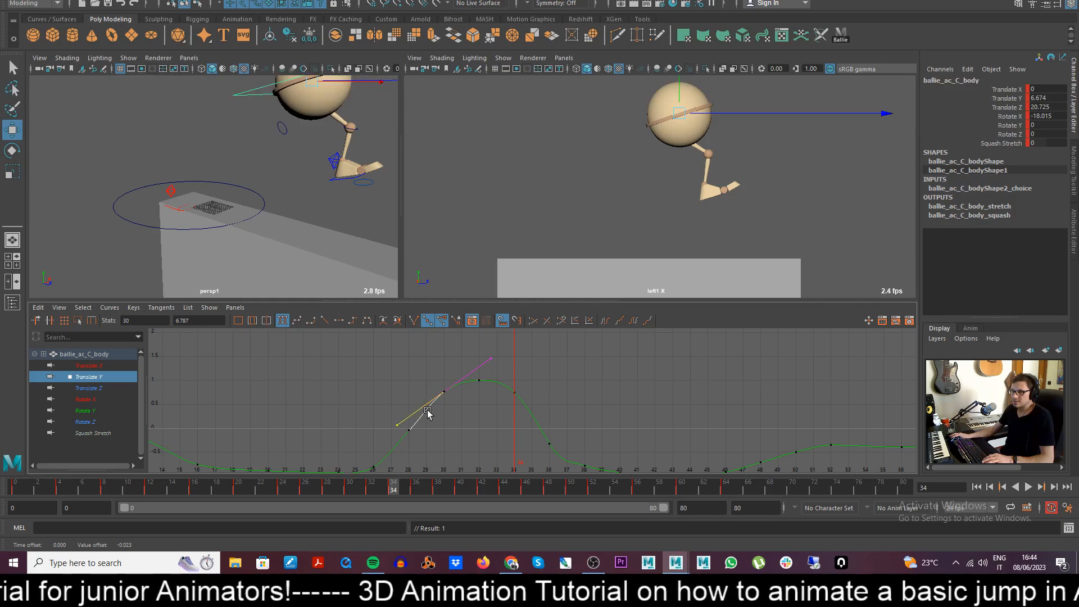
key("alt+v")
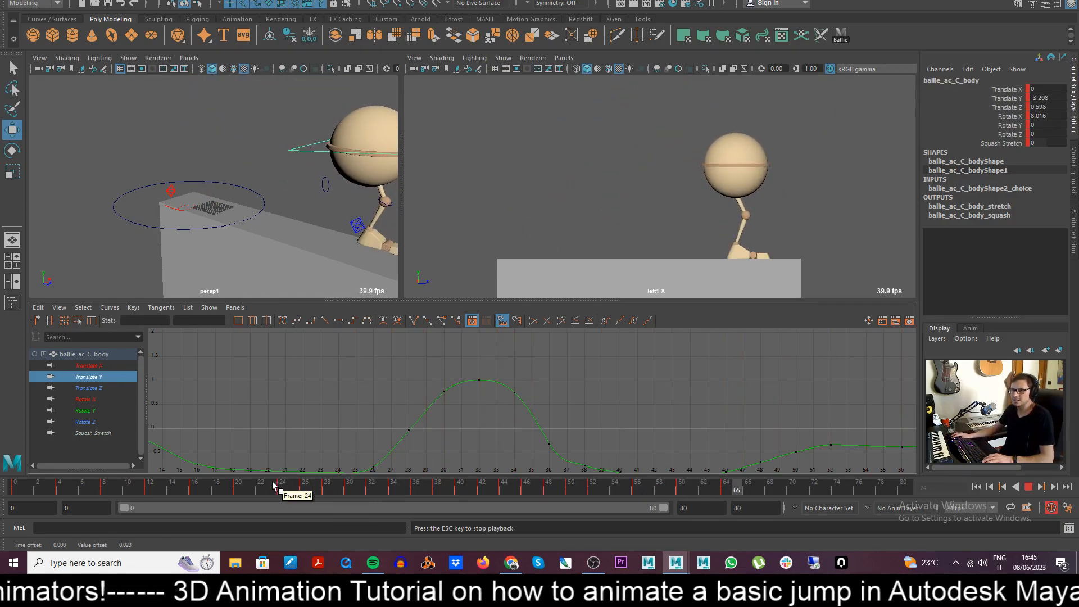
key("Escape")
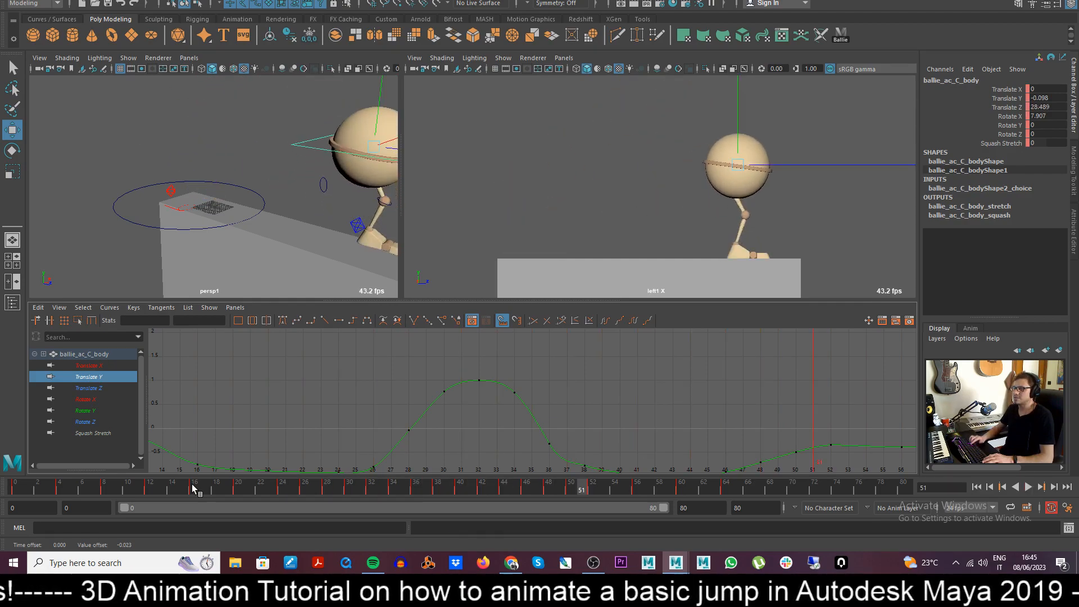
- Try adjusting the left foot's Translate Y key at frame 35 and undo the change
left_click(358, 225)
left_click(89, 399)
key("f")
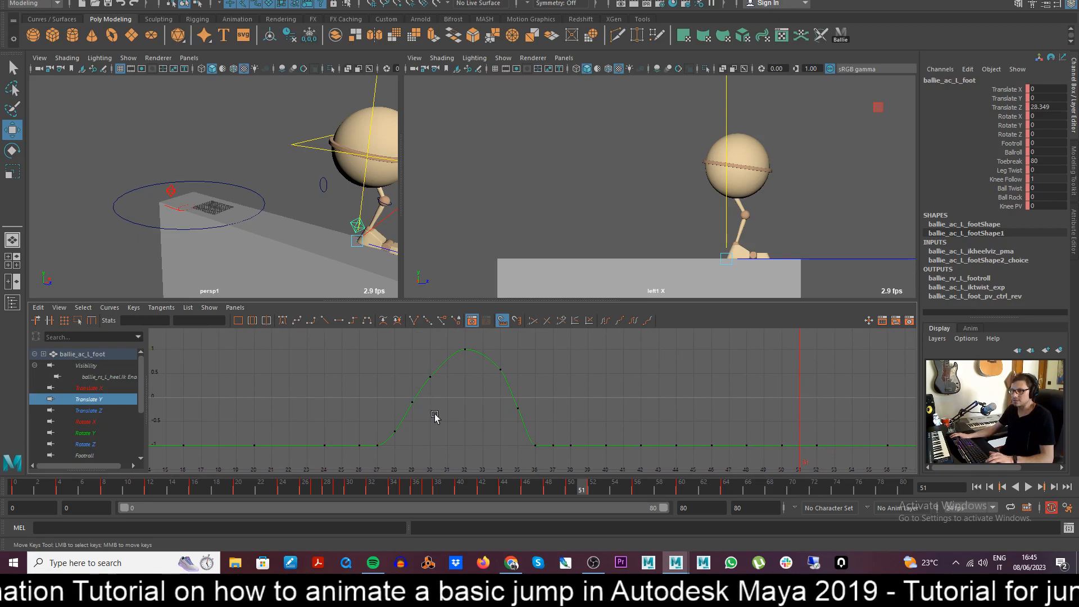
key("alt+v")
left_click_drag(347, 497, 401, 506)
left_click_drag(506, 417, 525, 400)
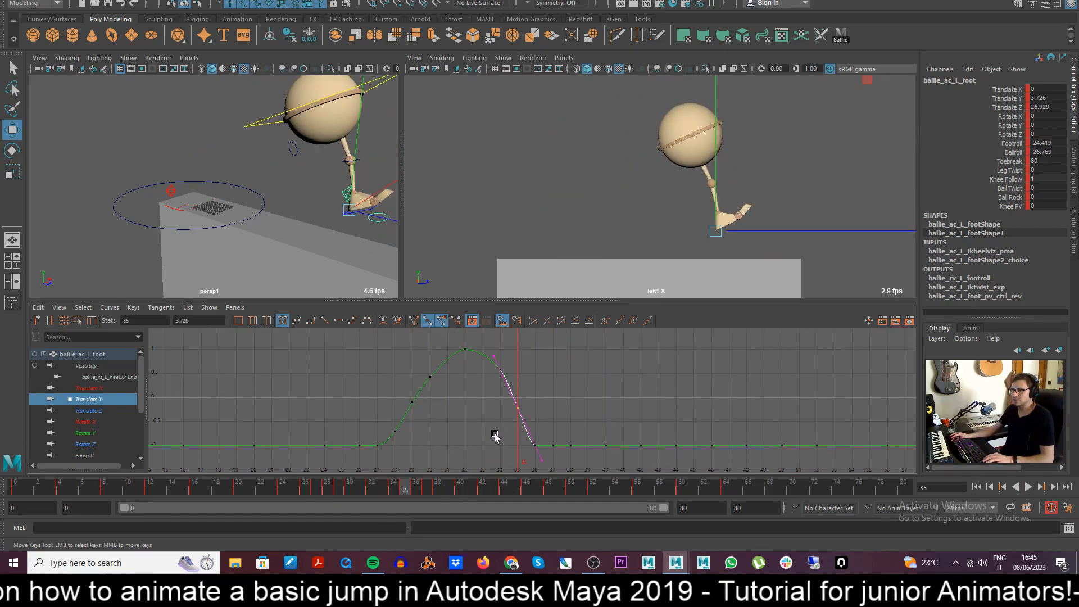
middle_click_drag(494, 428, 494, 431)
key("ctrl+z")
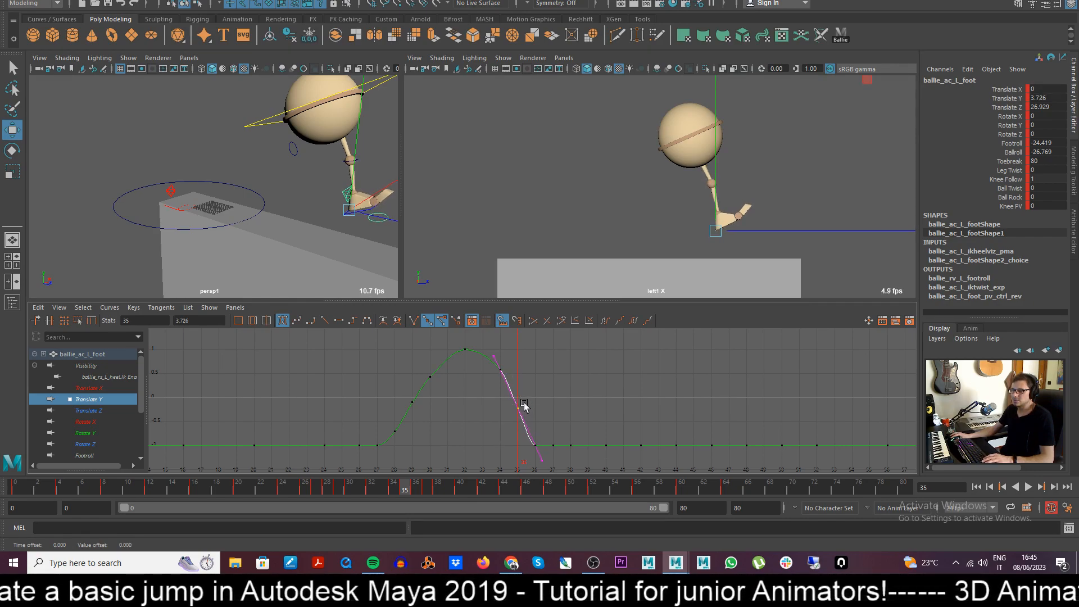
- Raise the left foot's Translate Z key at frame 35 to 27.261
left_click(93, 413)
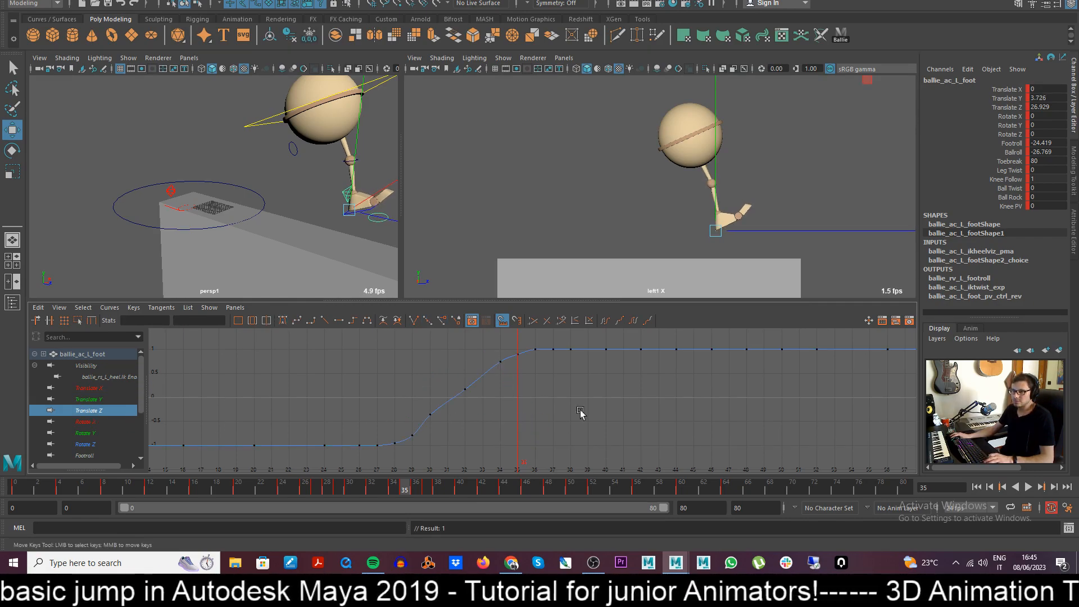
left_click(511, 358)
middle_click_drag(523, 383, 524, 381)
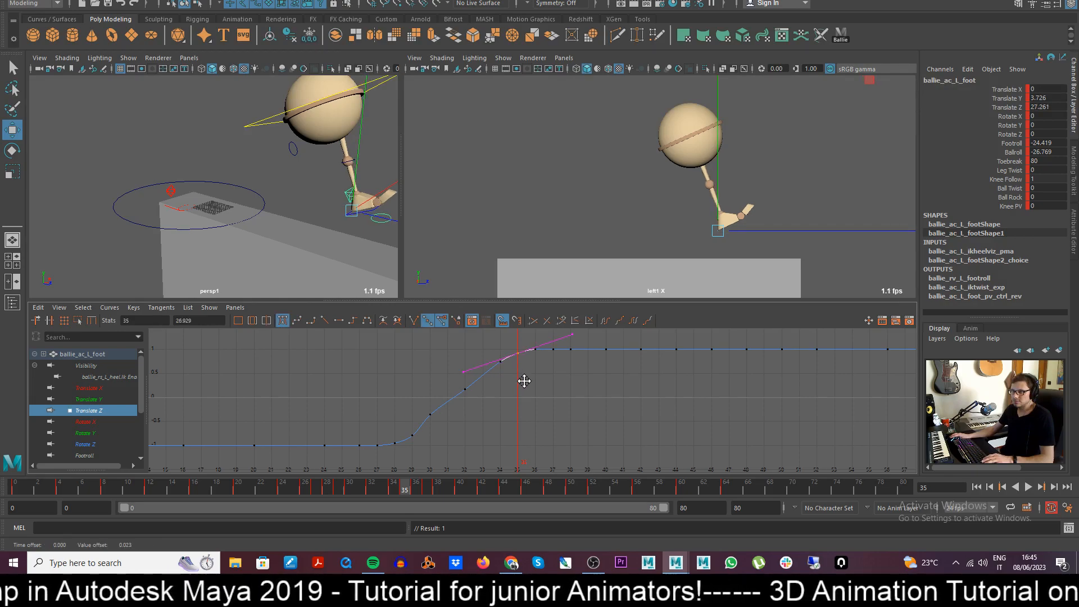
right_click_drag(534, 407, 538, 397, "alt+shift")
middle_click_drag(537, 374, 522, 467, "alt")
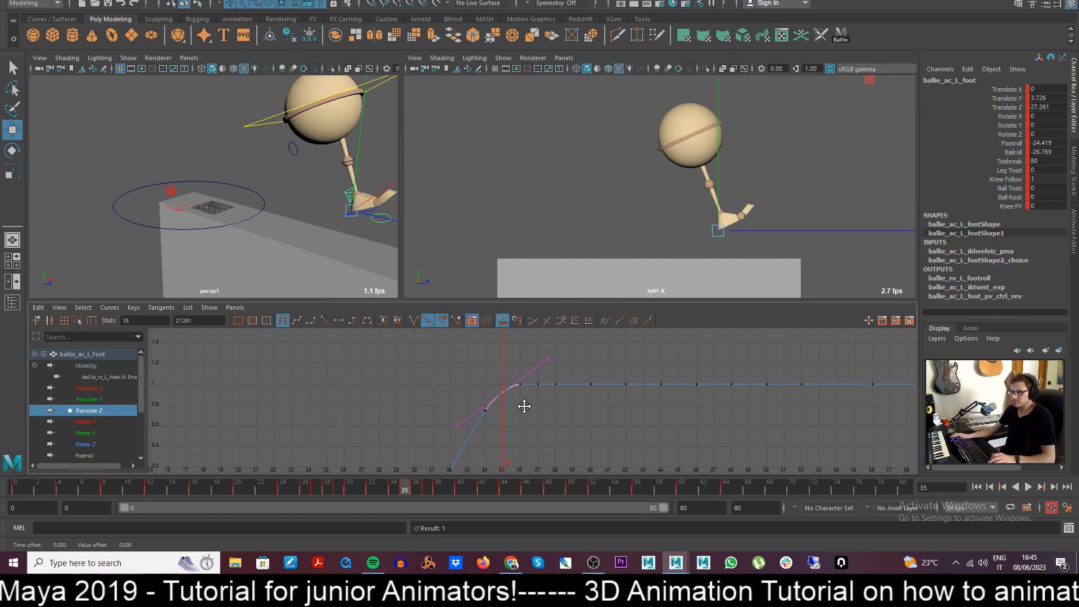
- Raise the left foot's Translate Y key at frame 35 to 4.094
left_click(96, 399)
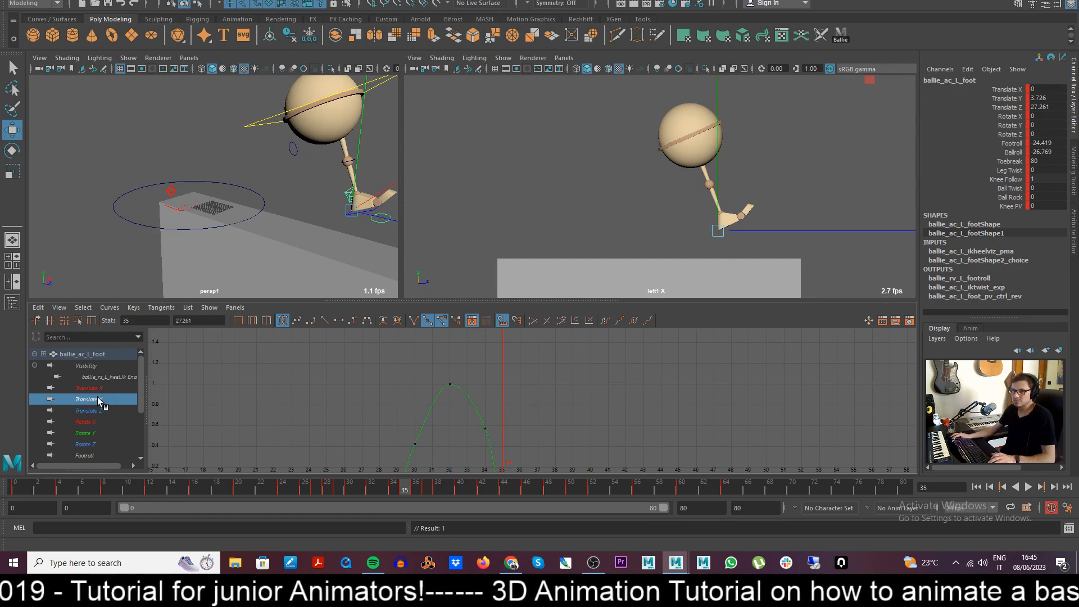
middle_click_drag(512, 430, 503, 347, "alt")
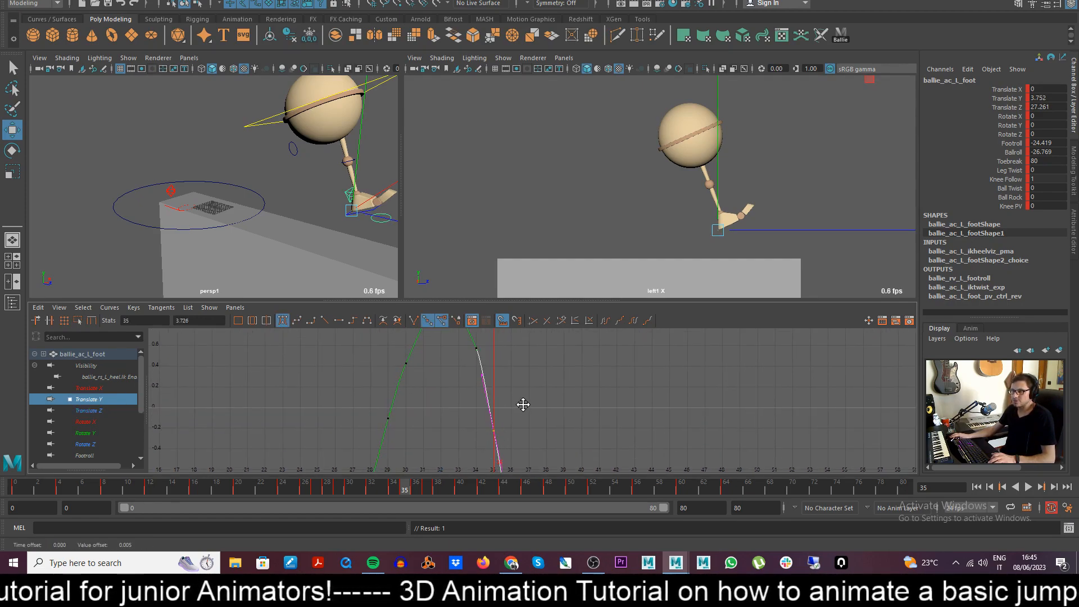
mouse_move(413, 493)
left_mouse_down()
mouse_move(366, 494)
mouse_move(417, 491)
left_mouse_up()
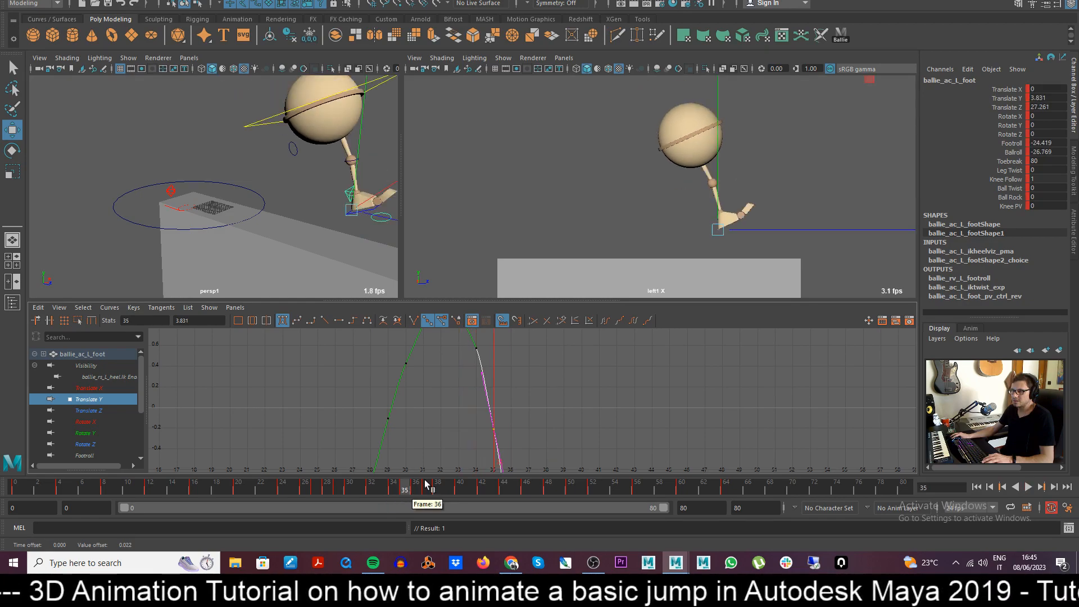
middle_click_drag(517, 432, 519, 423)
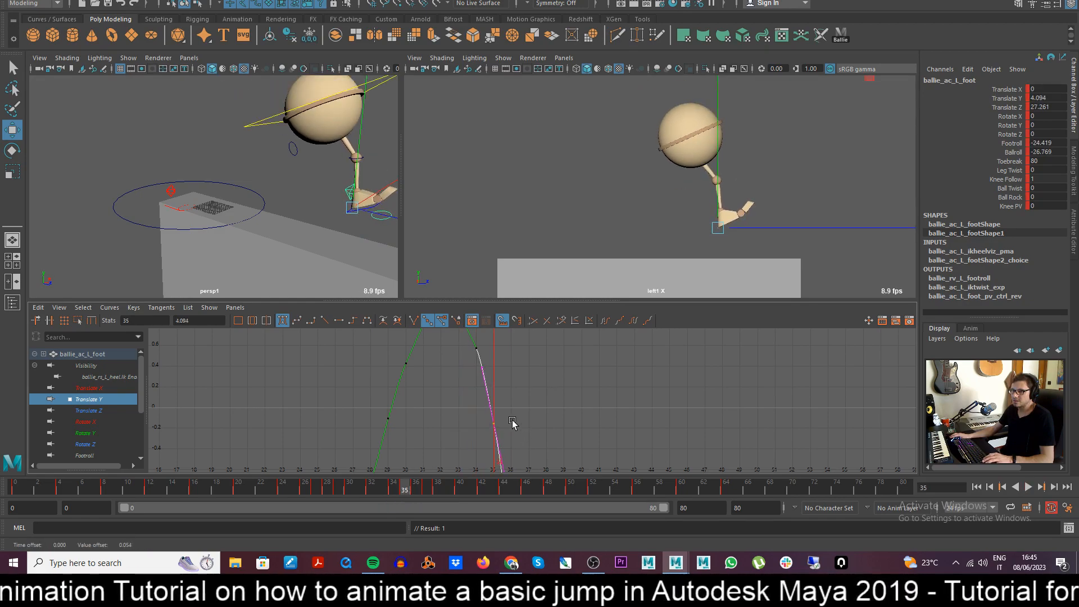
- Raise the left foot's Translate Z key at frame 35 to 27.884 and review the landing between frames 34 and 36
left_click(95, 415)
key("f")
scroll(538, 388, "up", 3)
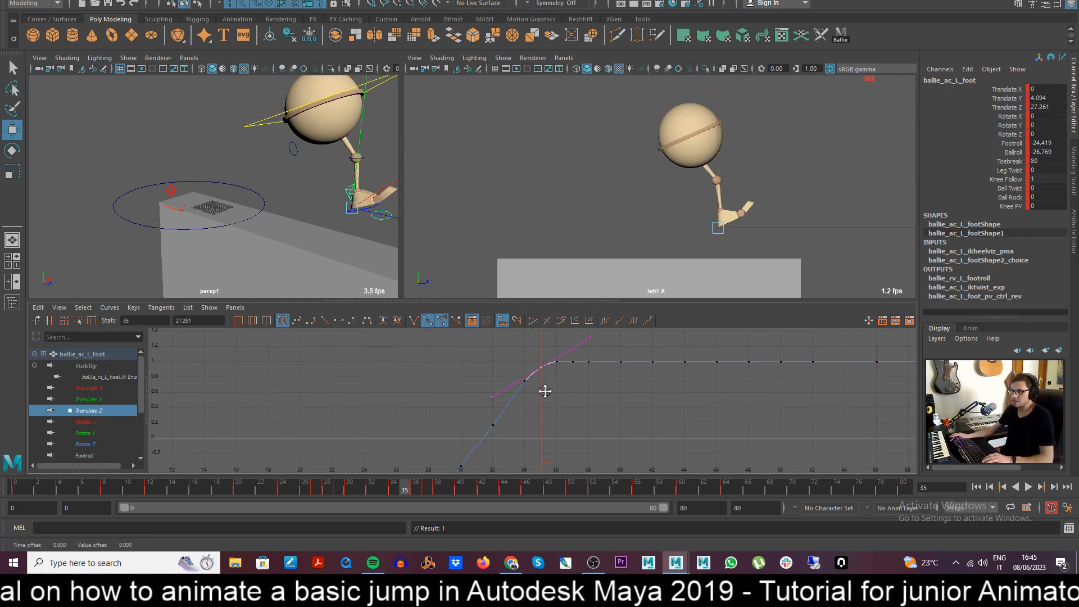
middle_click_drag(547, 391, 547, 388)
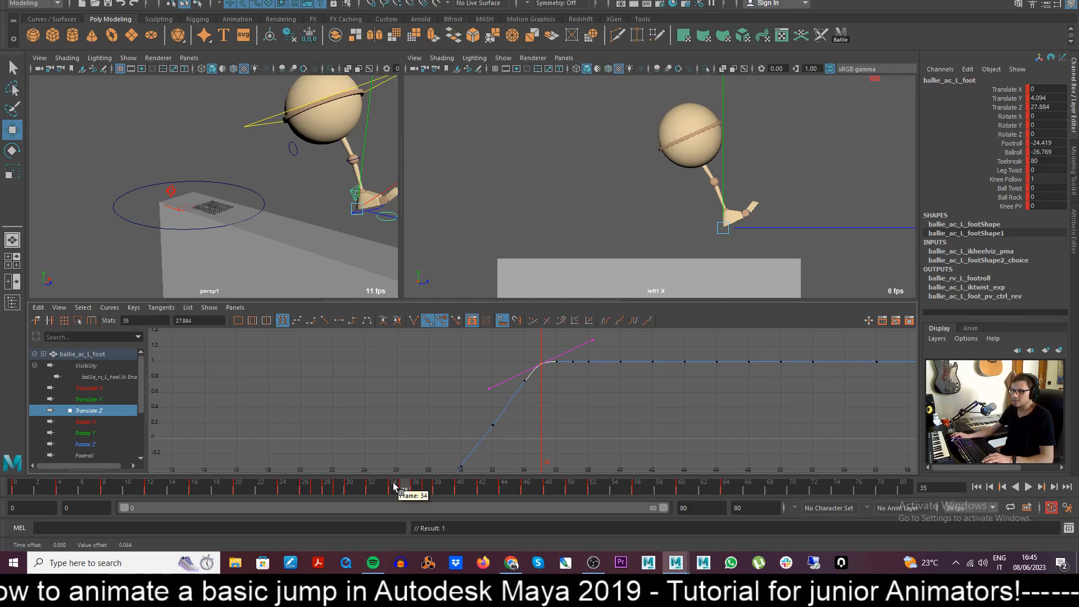
key("alt+v")
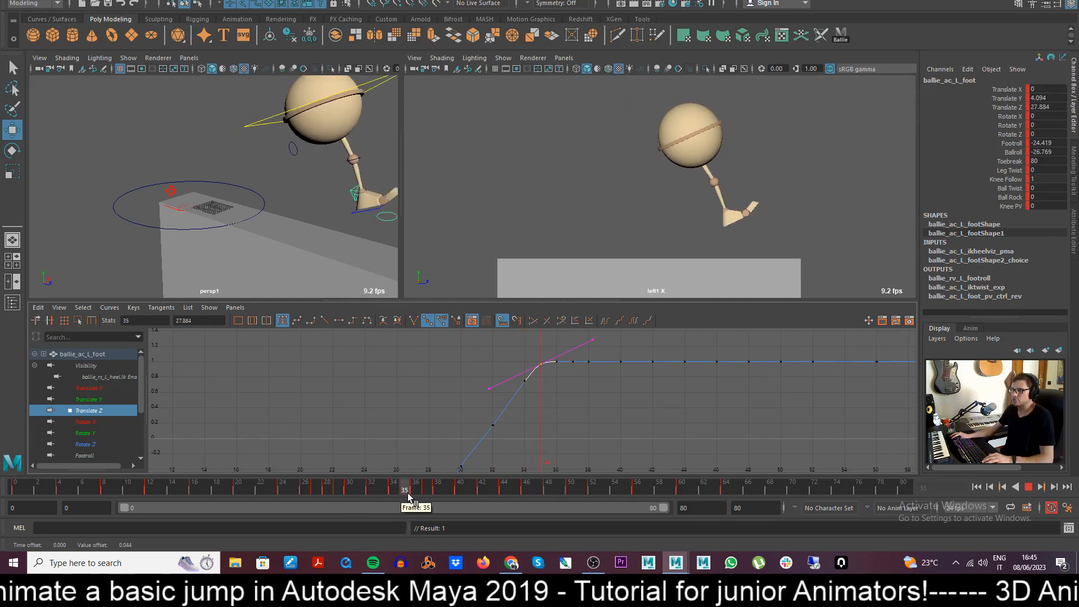
left_click_drag(384, 495, 392, 494)
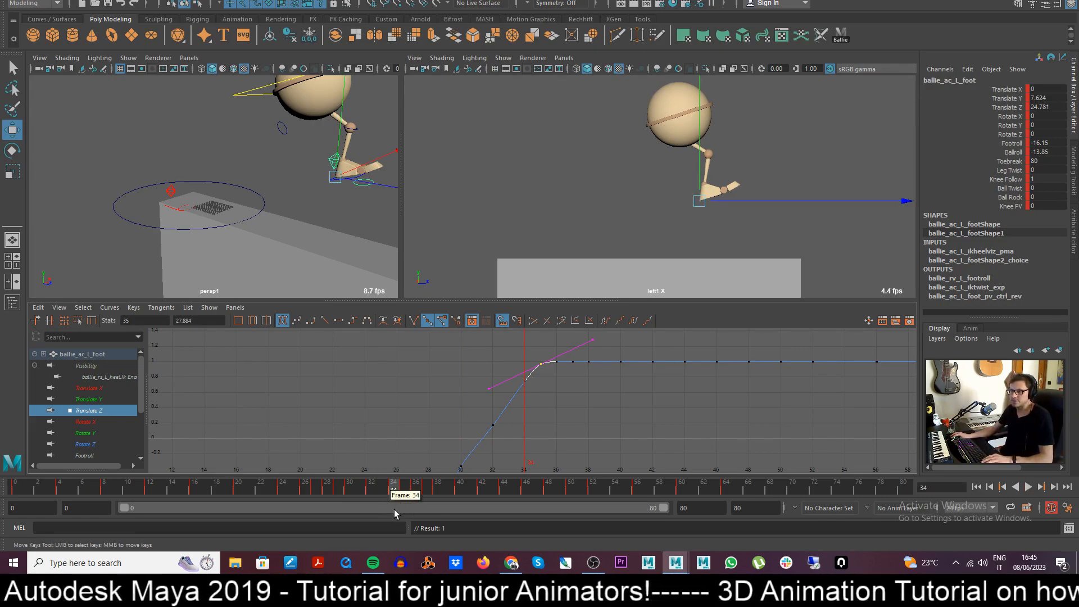
key("alt+v")
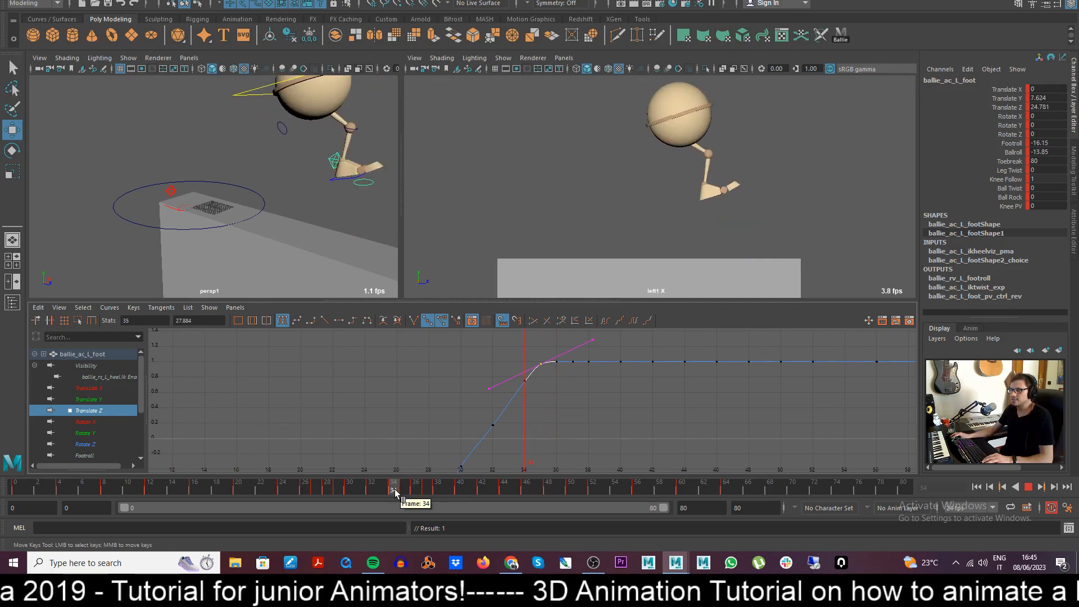
left_click_drag(394, 492, 405, 492)
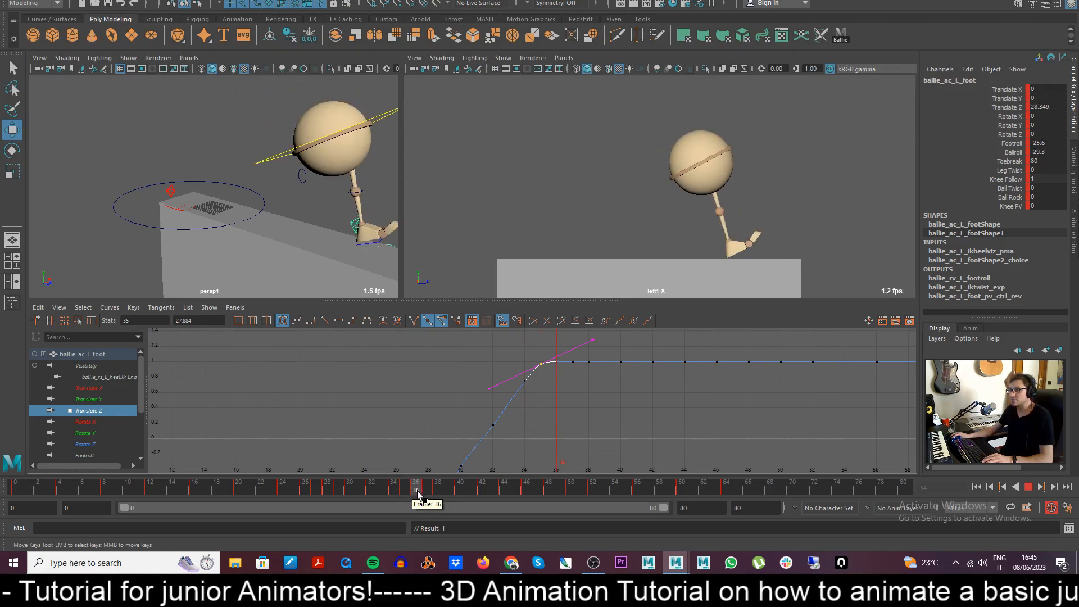
left_click(415, 497)
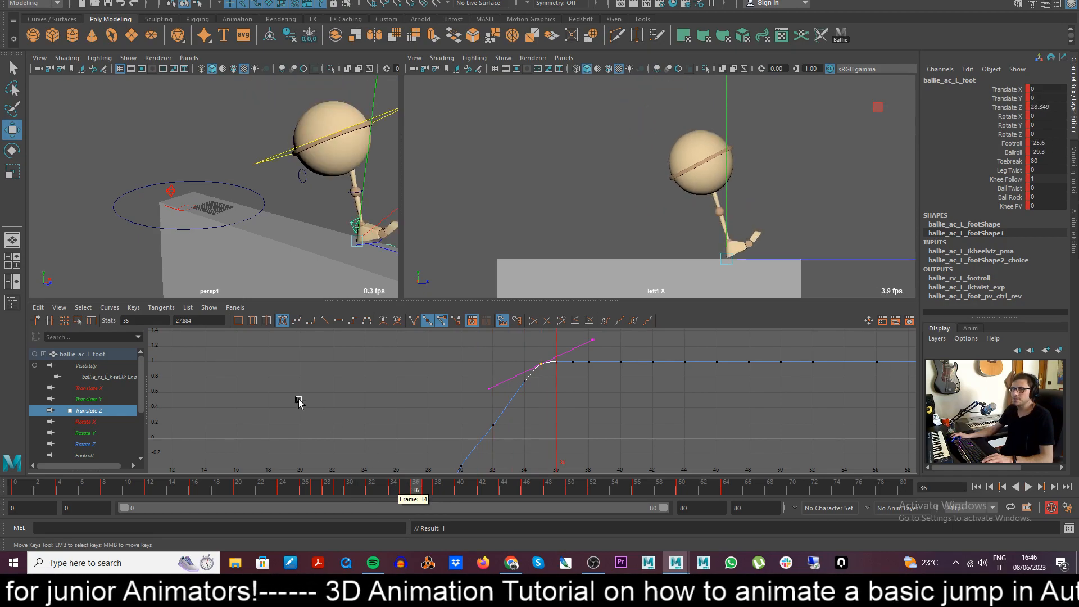
- Lower the body's Translate Y key at frame 36 to 0.221
left_click(272, 157)
left_click(90, 377)
middle_click_drag(456, 425, 436, 394, "alt")
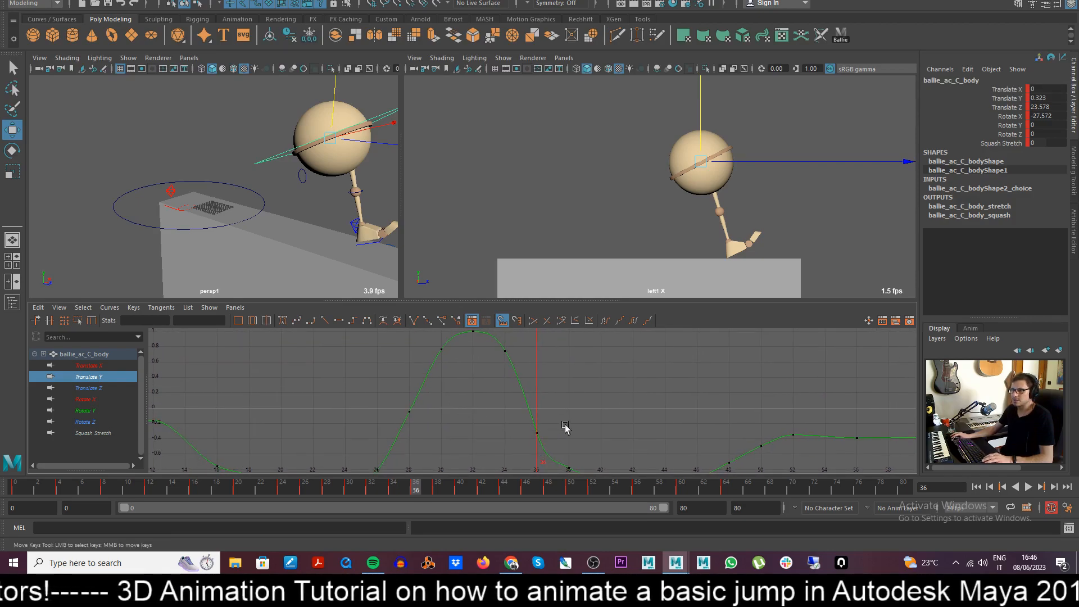
left_click(414, 492)
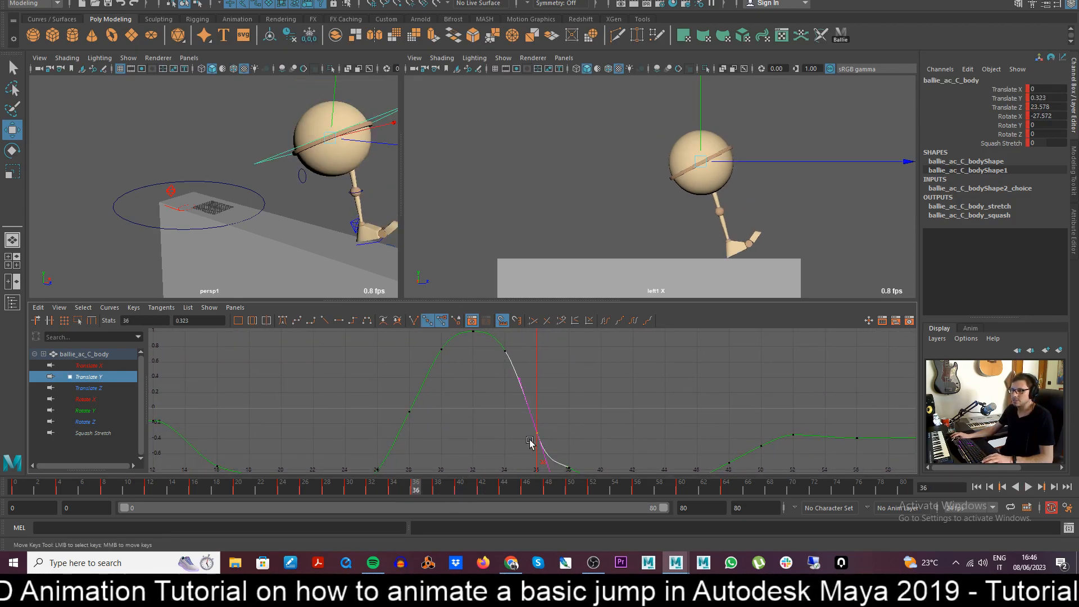
middle_click_drag(568, 400, 568, 402)
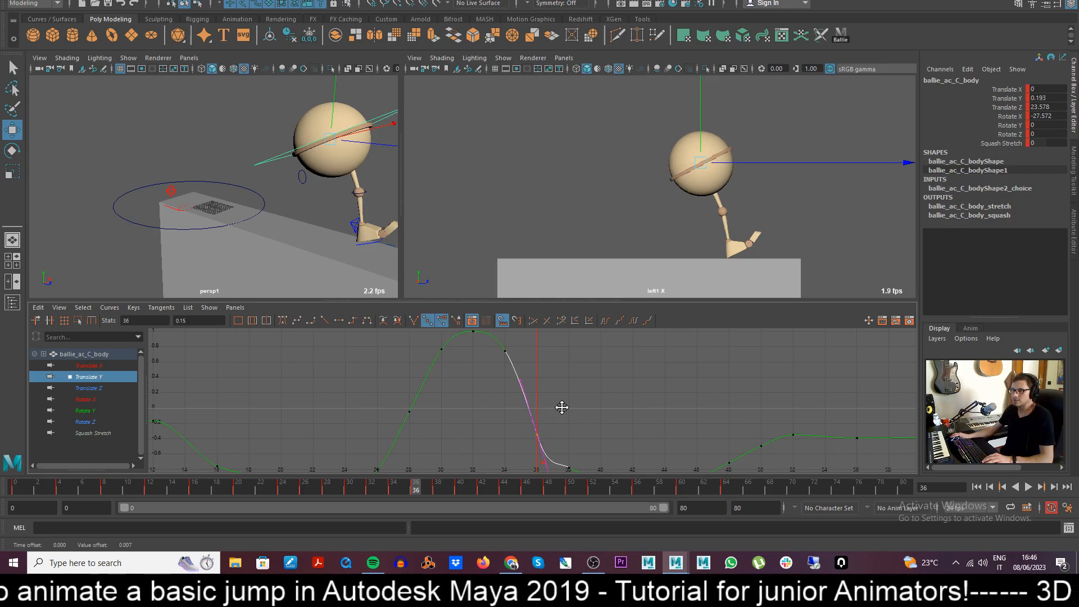
right_click_drag(567, 423, 569, 416, "alt+shift")
middle_click_drag(568, 416, 569, 405, "alt")
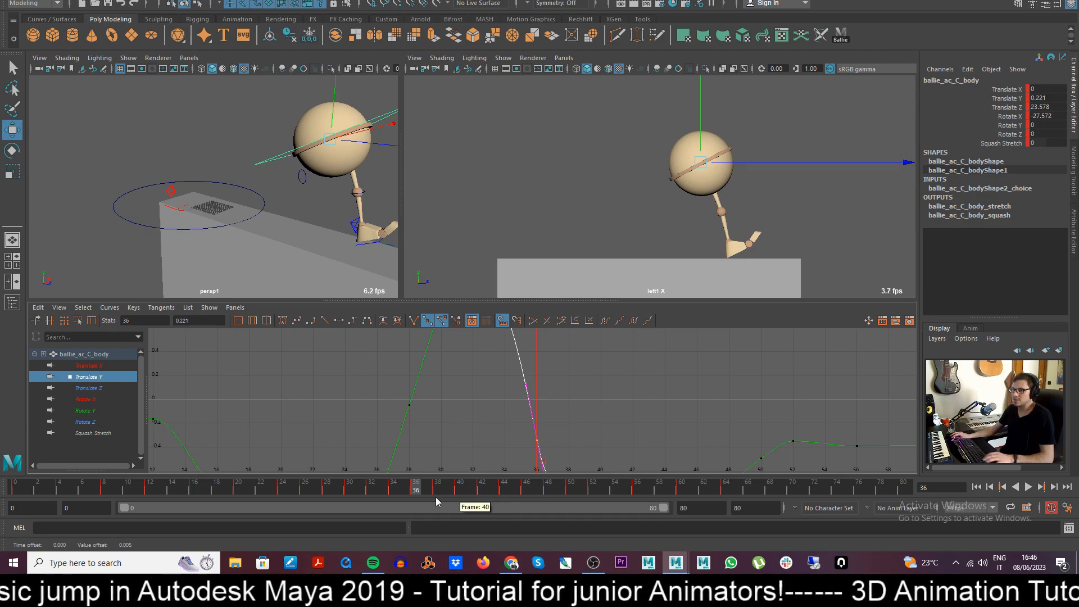
- Raise the left foot's Translate Y key at frame 35 to 4.321 and play back the whole animation
mouse_move(416, 491)
left_mouse_down()
mouse_move(428, 491)
mouse_move(374, 491)
mouse_move(417, 490)
mouse_move(379, 490)
mouse_move(404, 490)
left_mouse_up()
middle_click_drag(548, 389, 542, 416, "alt")
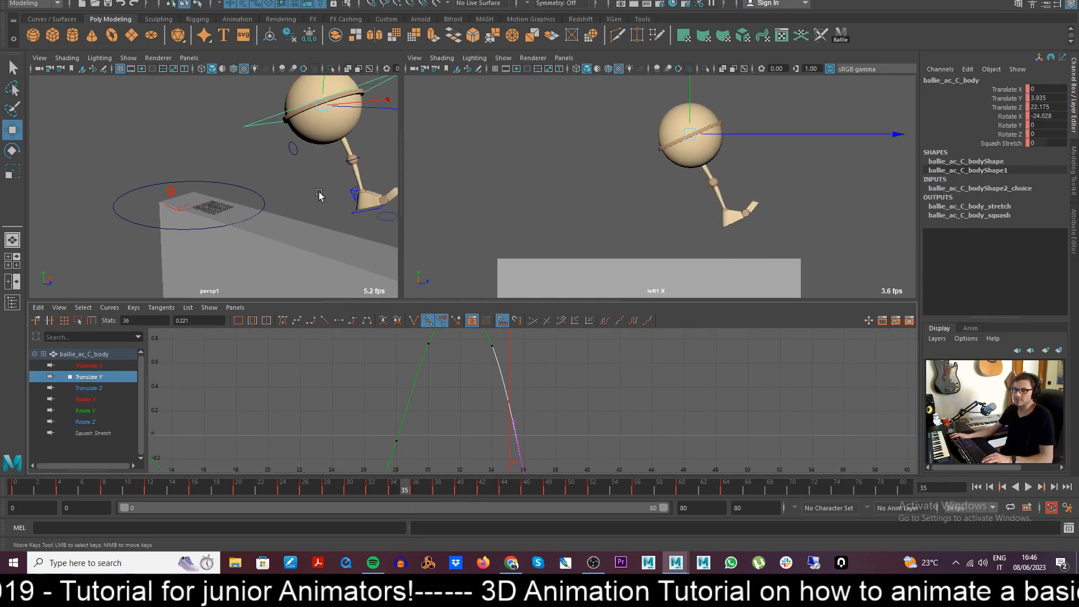
left_click(349, 193)
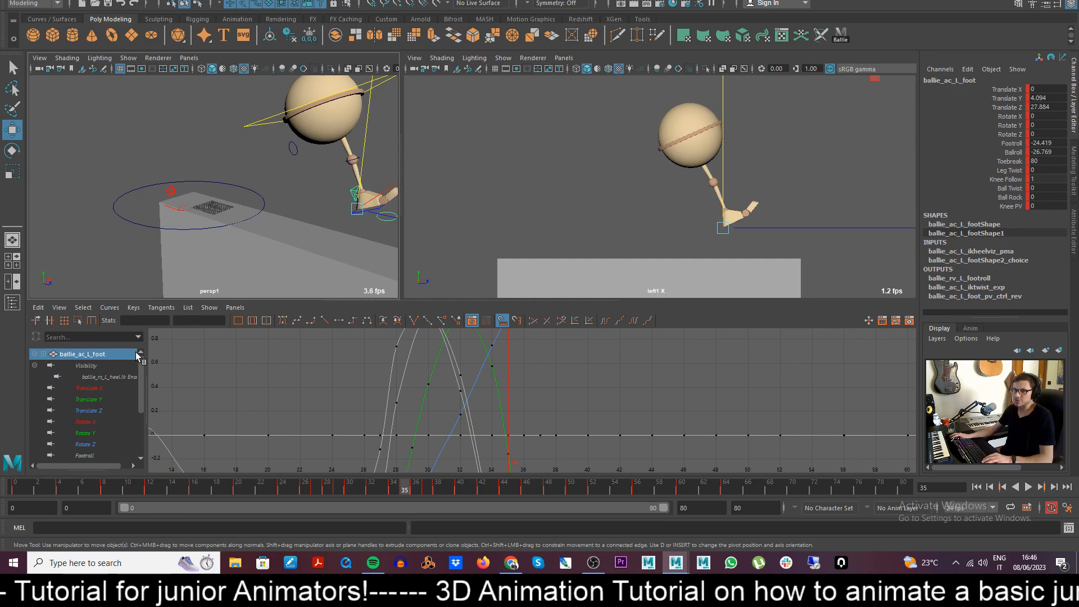
left_click(96, 398)
middle_click_drag(530, 436, 529, 425, "alt")
left_click_drag(500, 455, 521, 432)
middle_click_drag(542, 424, 542, 422)
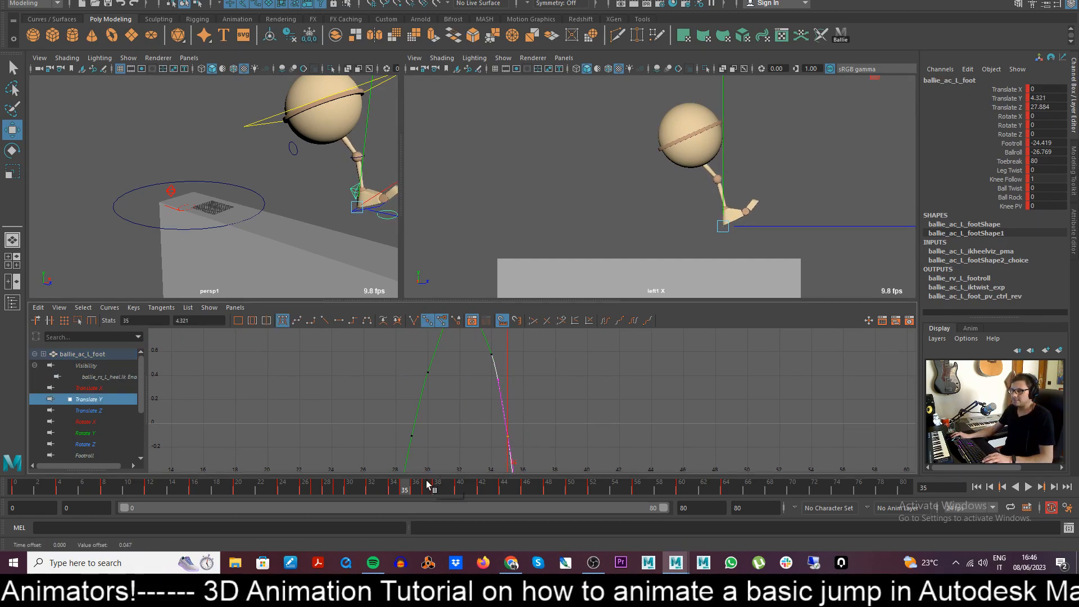
key("alt+v")
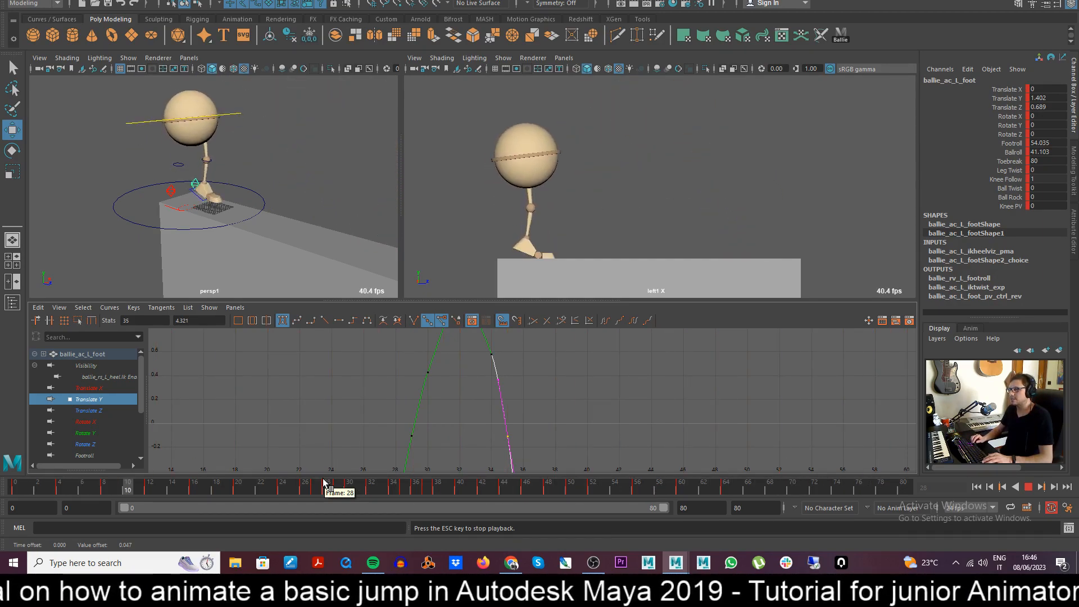
key("Escape")
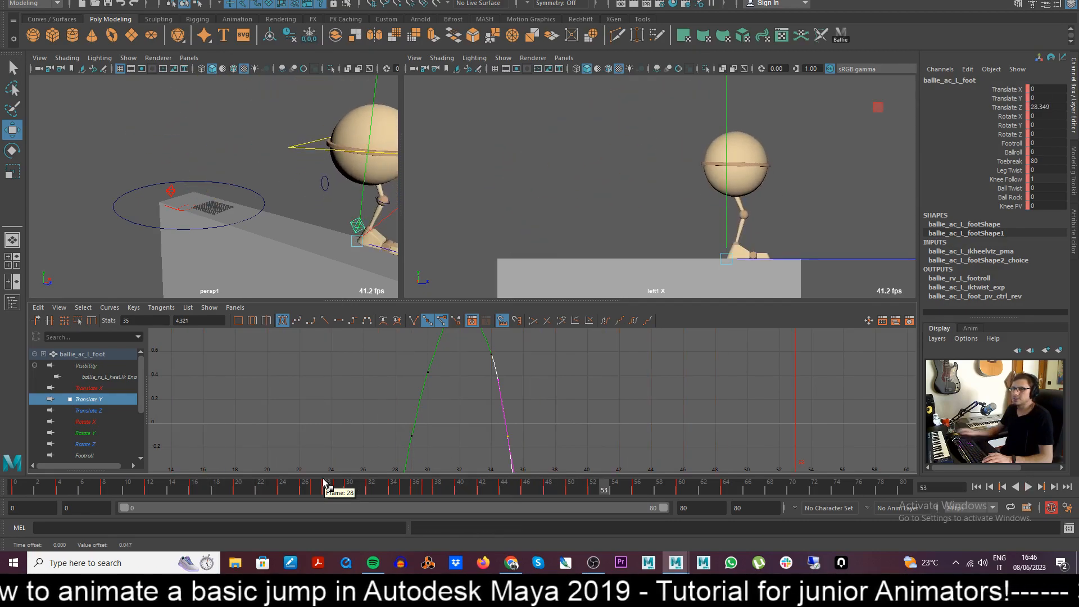
- Raise the body's Translate Y key at frame 36 to 1.052
left_click(302, 150)
left_click(89, 376)
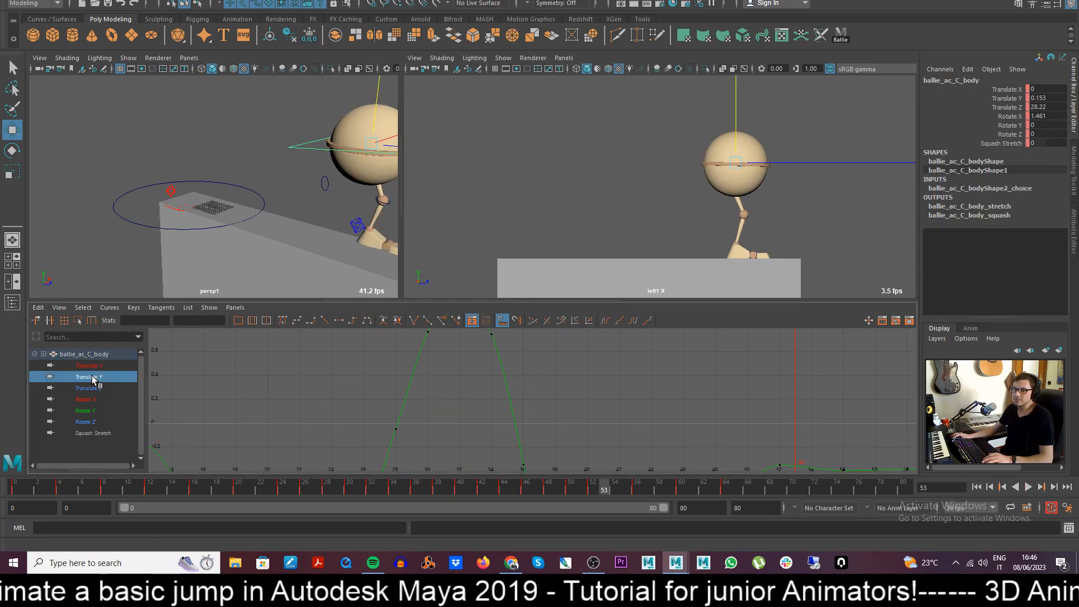
middle_click_drag(558, 421, 553, 416, "alt")
left_click_drag(531, 491, 417, 491)
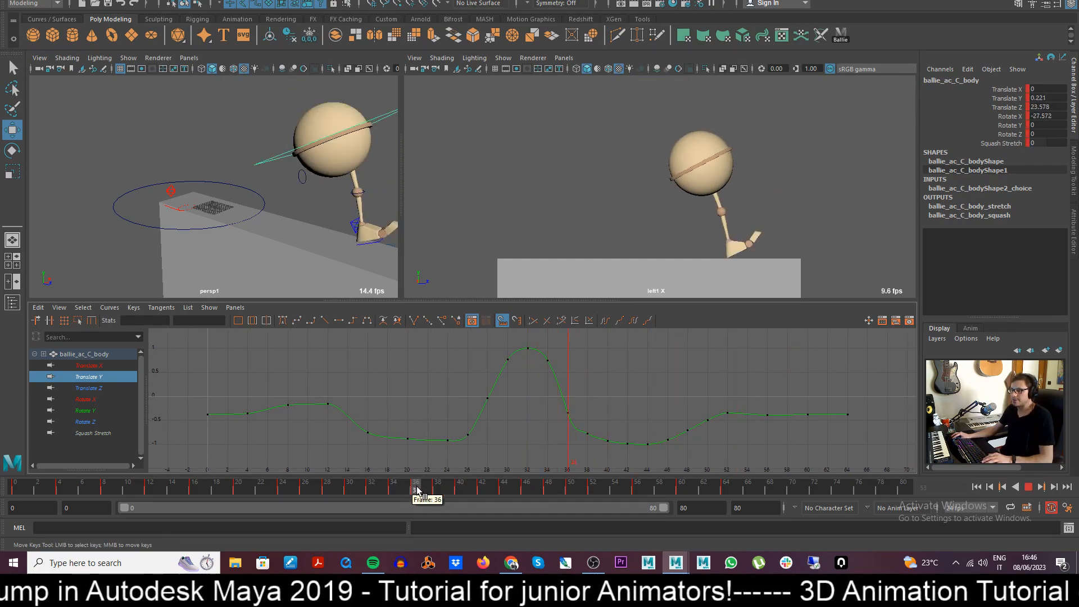
middle_click_drag(593, 399, 597, 386)
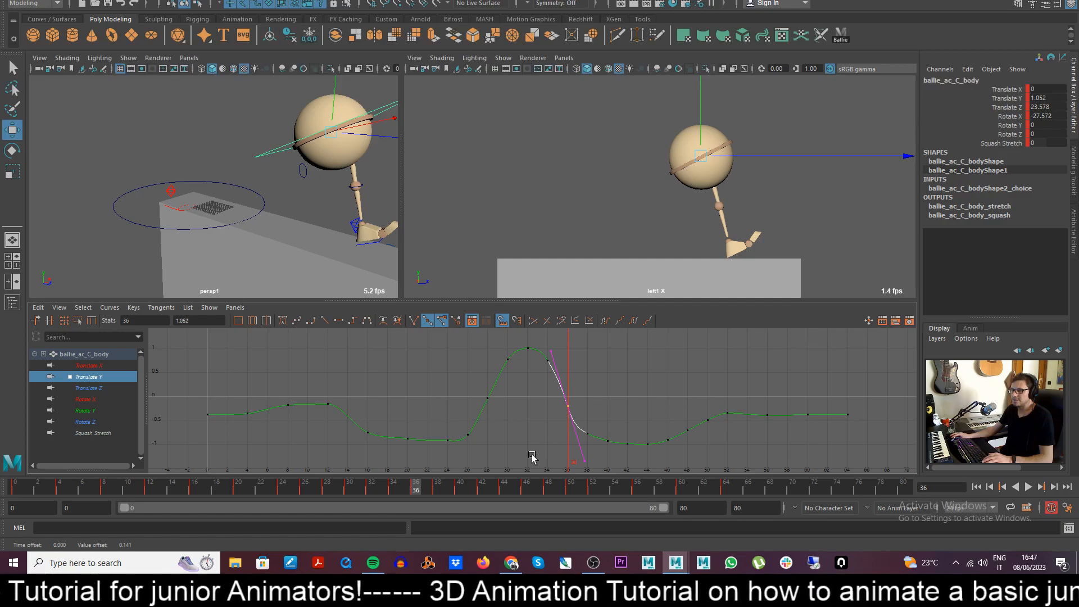
- Undo the last raise of the body's Translate Y key at frame 36, set it to 0.359 and play back the animation
key("ctrl+z")
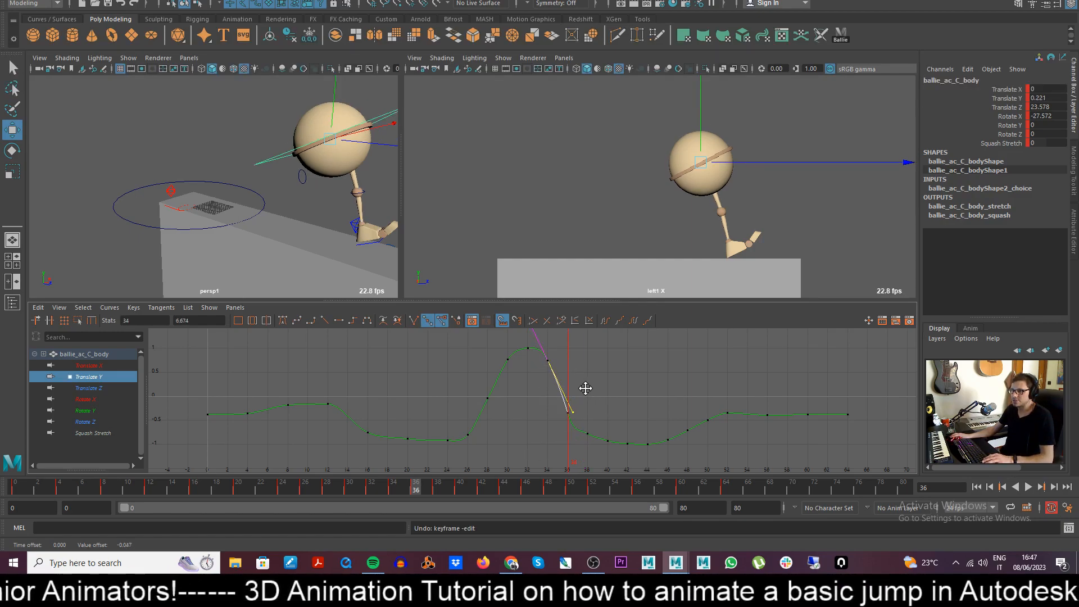
left_click(576, 406)
left_click(568, 412)
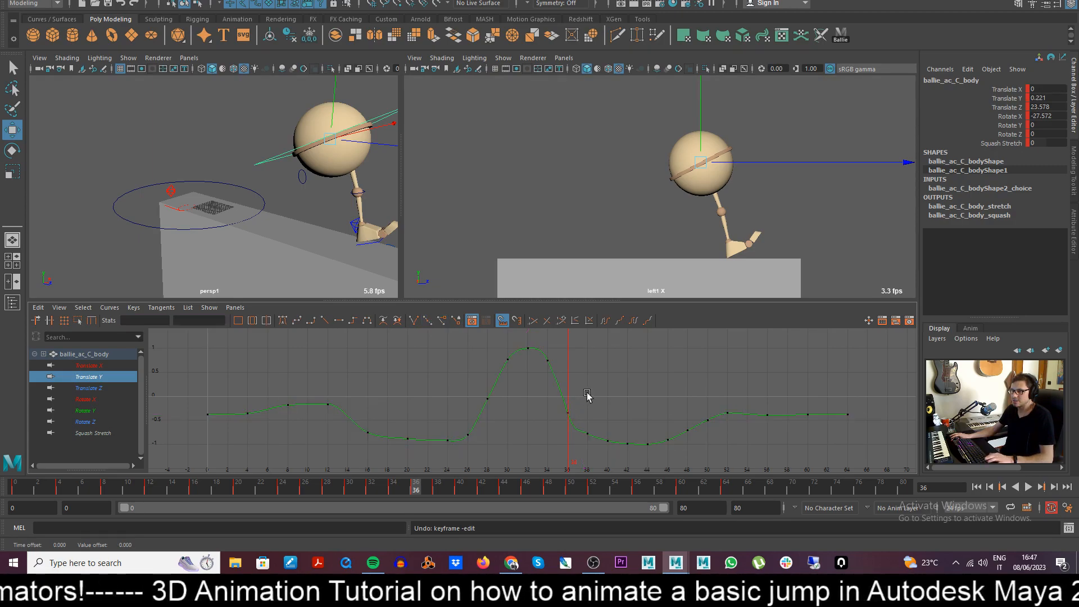
middle_click_drag(590, 395, 590, 395)
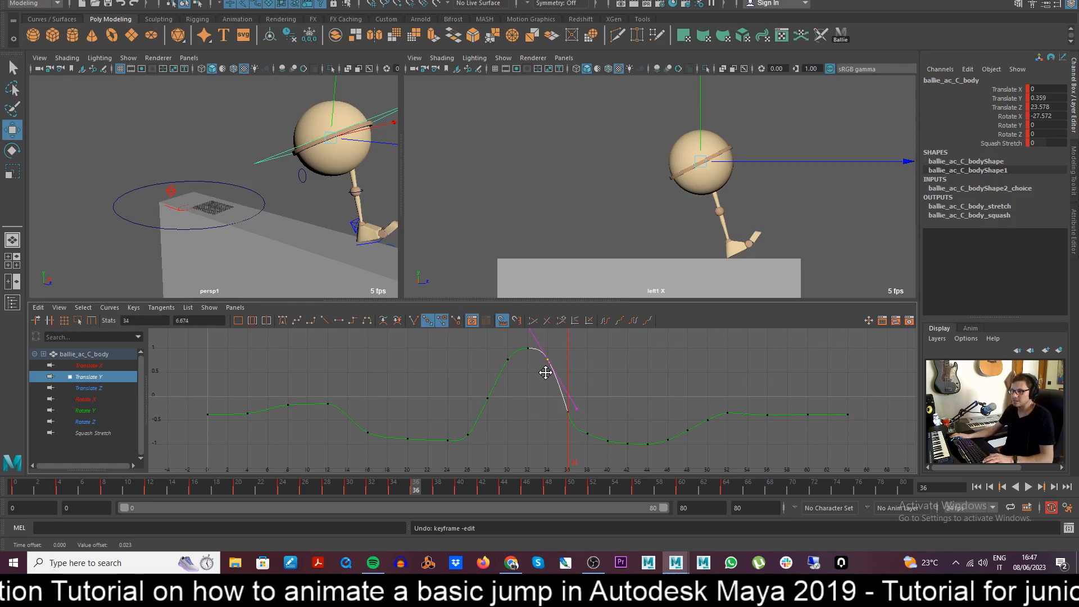
key("alt+v")
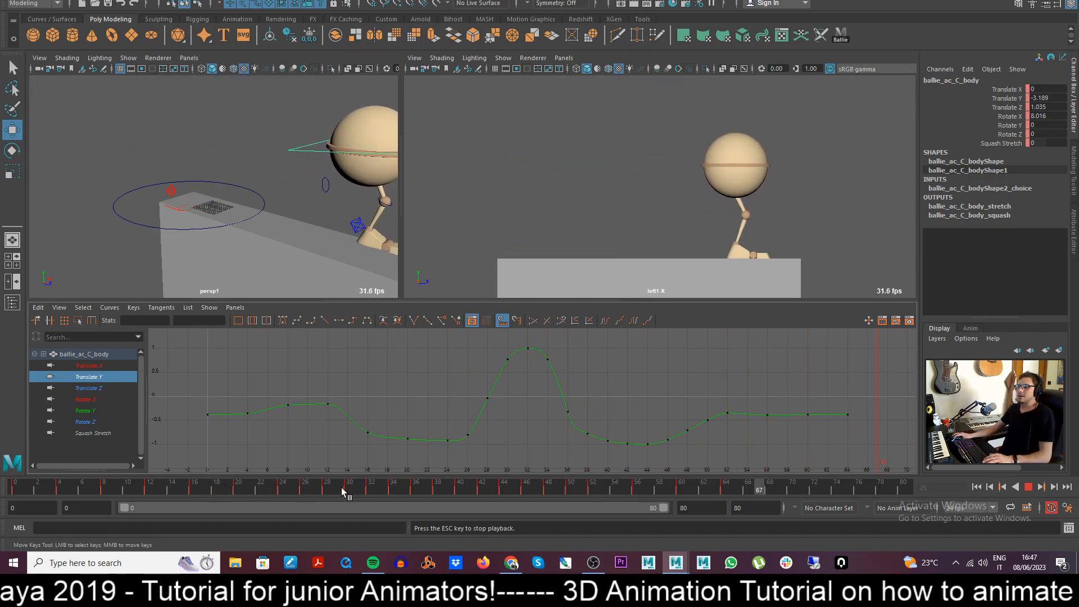
- Stop the playback and select all of Ballie's animation controls
key("Escape")
left_click(841, 36)
left_click(473, 203)
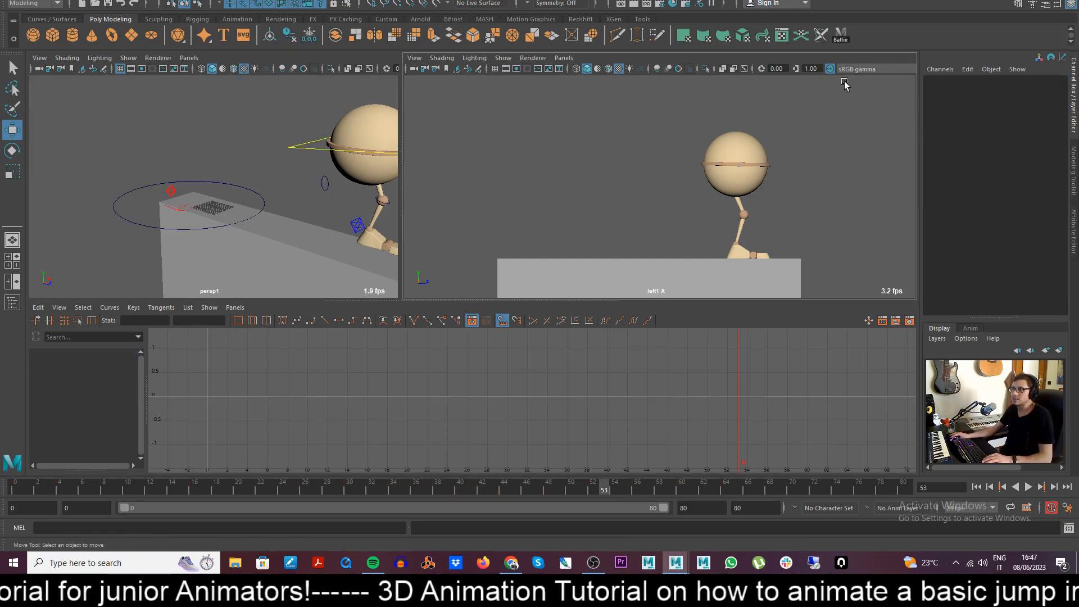
left_click(840, 36)
- Try shifting all of Ballie's keys from frame 34 onward four frames later and play back the timing
left_click_drag(419, 497, 393, 500)
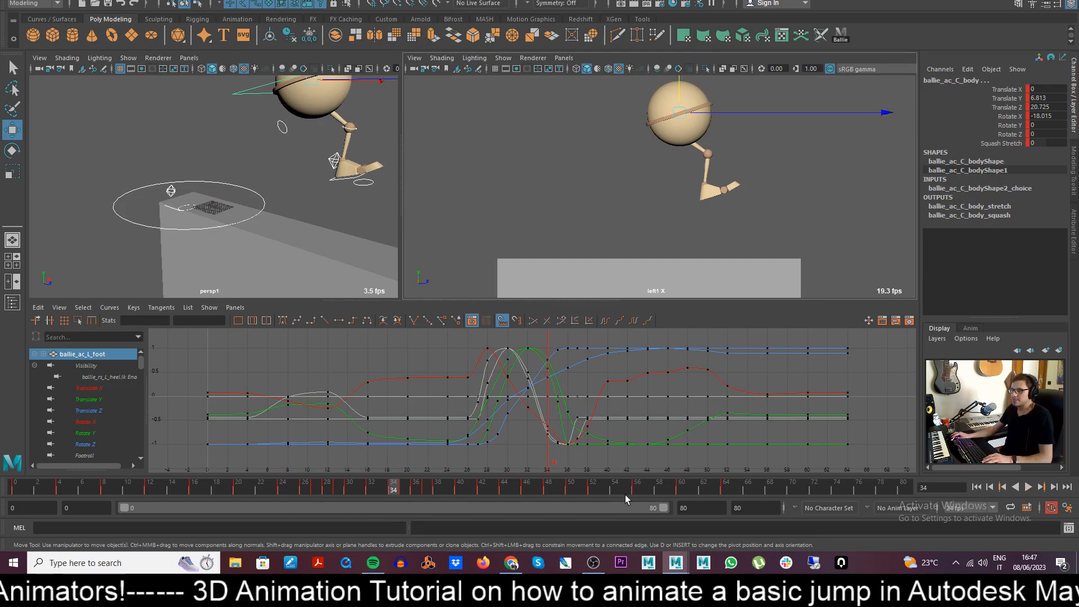
left_click_drag(735, 490, 396, 495, "shift")
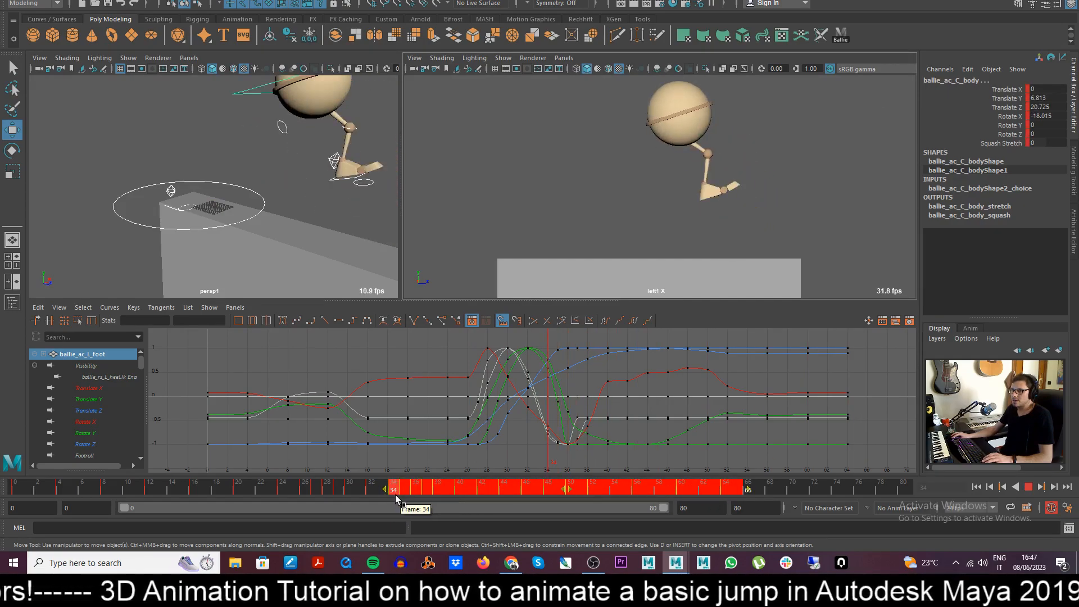
left_click_drag(318, 492, 381, 499)
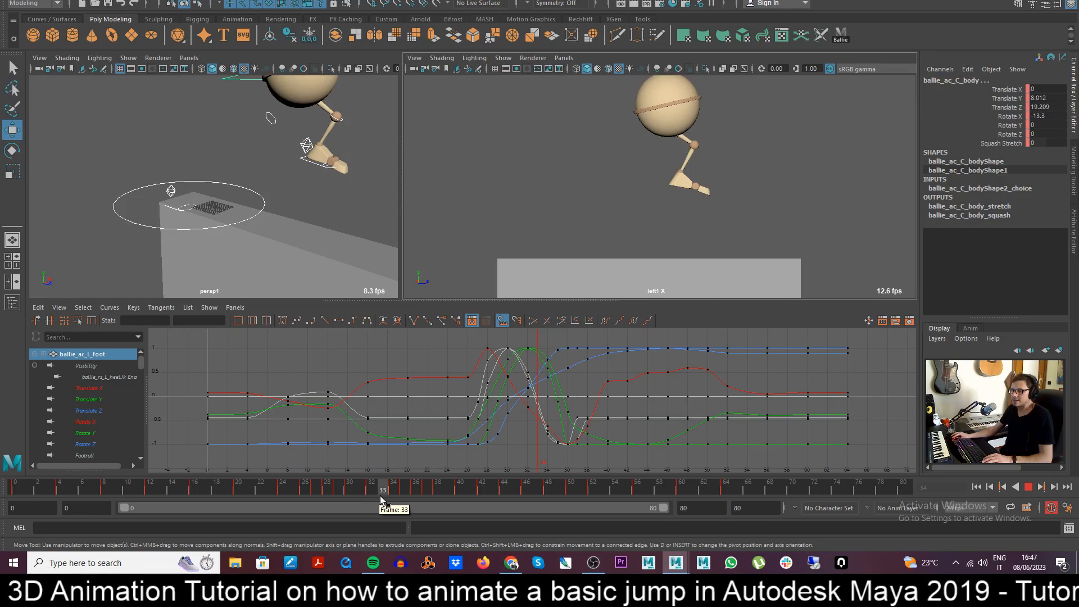
left_click_drag(747, 493, 393, 493, "shift")
left_click_drag(565, 490, 605, 495)
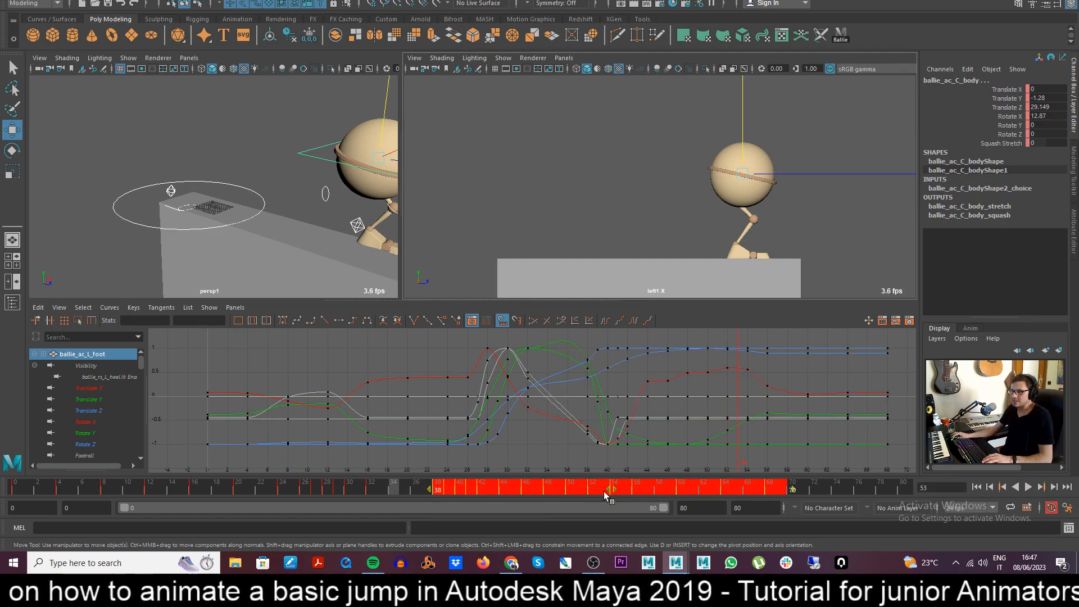
left_click(229, 481)
key("alt+v")
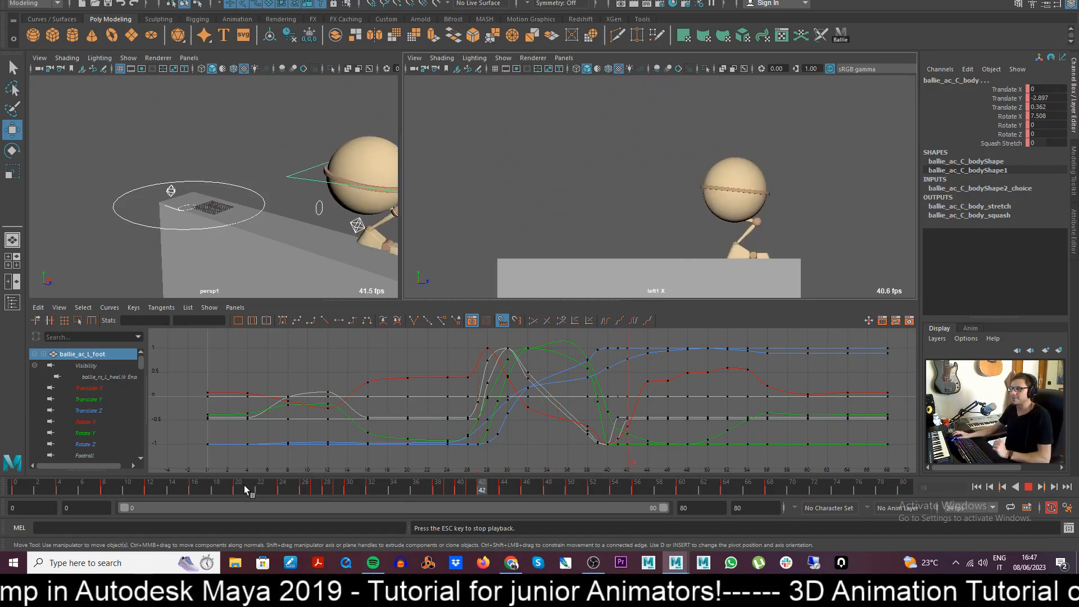
key("ctrl+z")
key("ctrl+z")
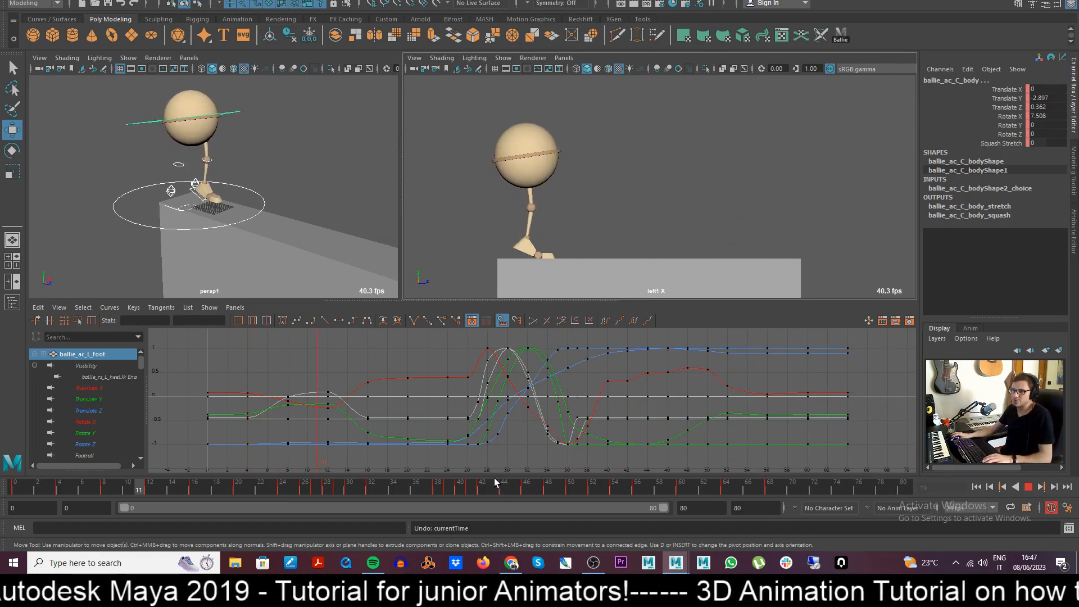
key("alt+v")
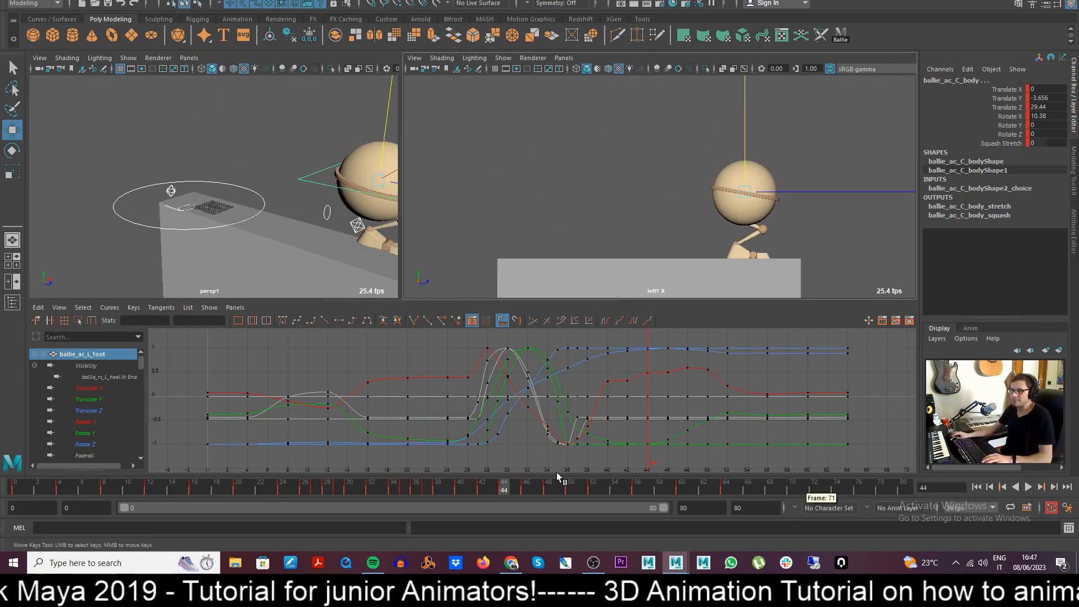
- Try shifting all of Ballie's keys from frame 34 onward by only two frames and play back the timing
left_click_drag(361, 484, 393, 493)
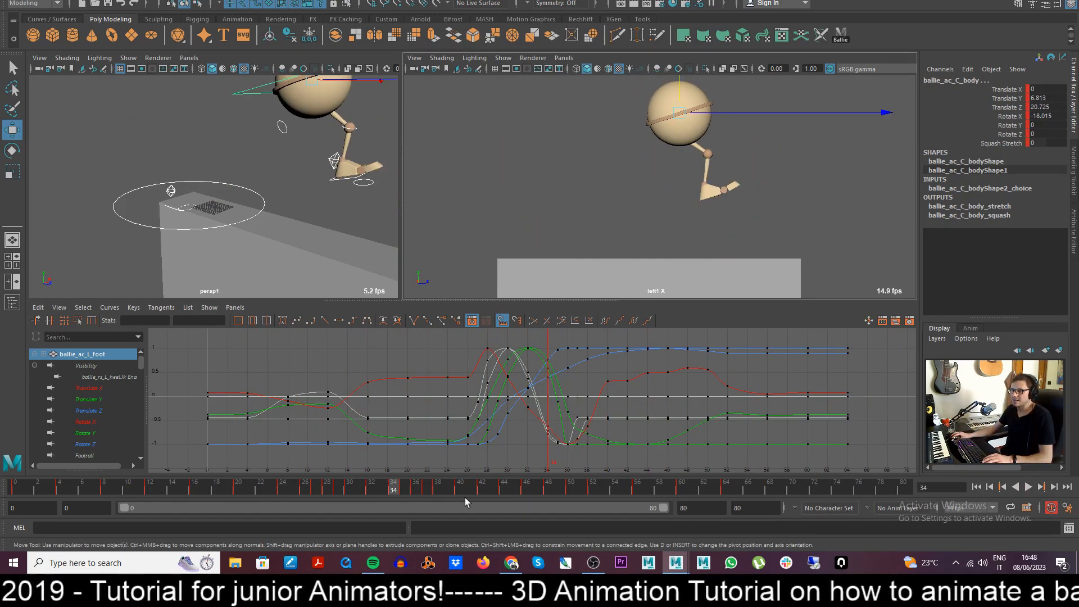
left_click_drag(746, 492, 392, 492, "shift")
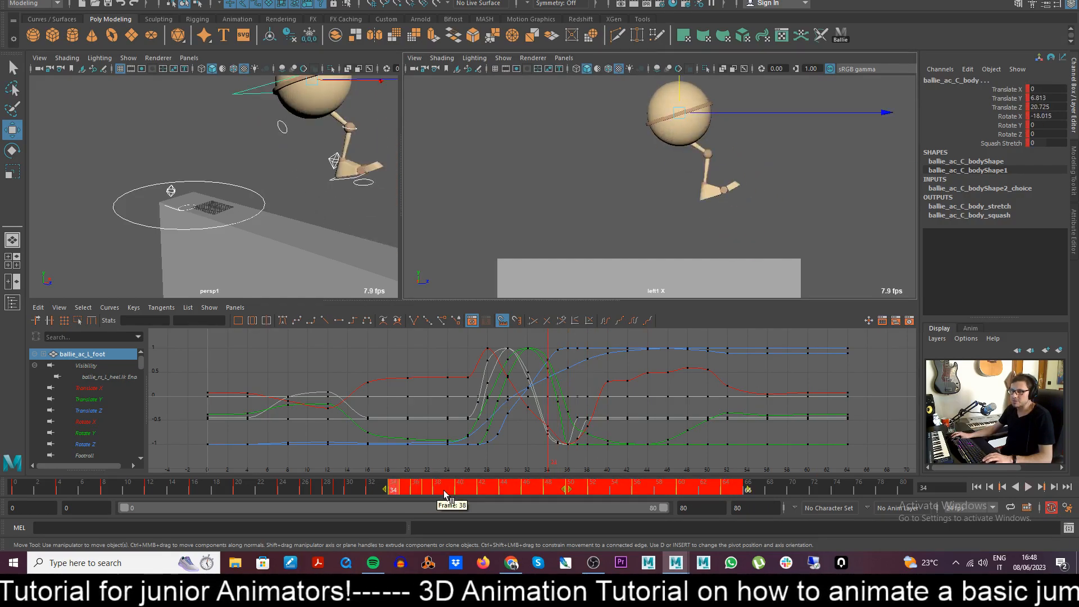
left_click_drag(565, 488, 588, 490)
left_click_drag(337, 490, 250, 488)
key("alt+v")
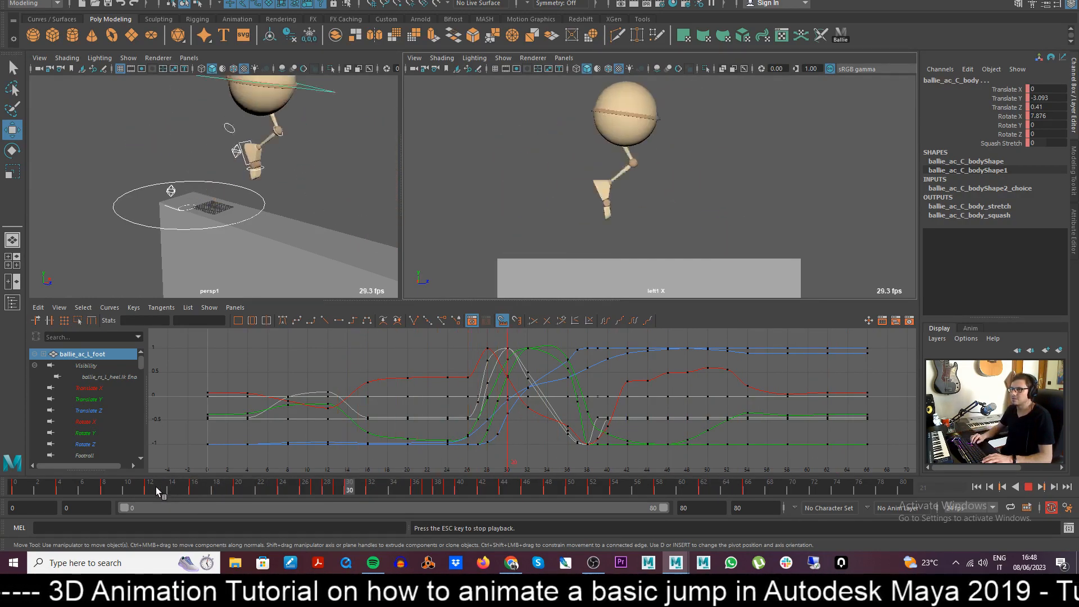
key("Escape")
left_click(370, 490)
mouse_move(369, 493)
left_mouse_down()
mouse_move(457, 506)
mouse_move(208, 511)
left_mouse_up()
key("alt+v")
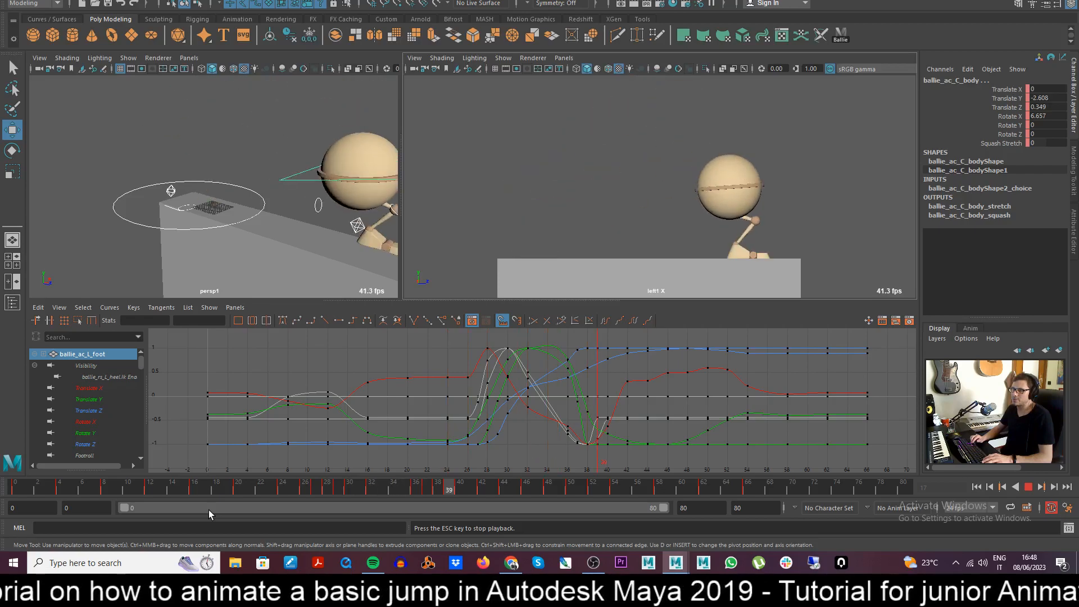
key("Escape")
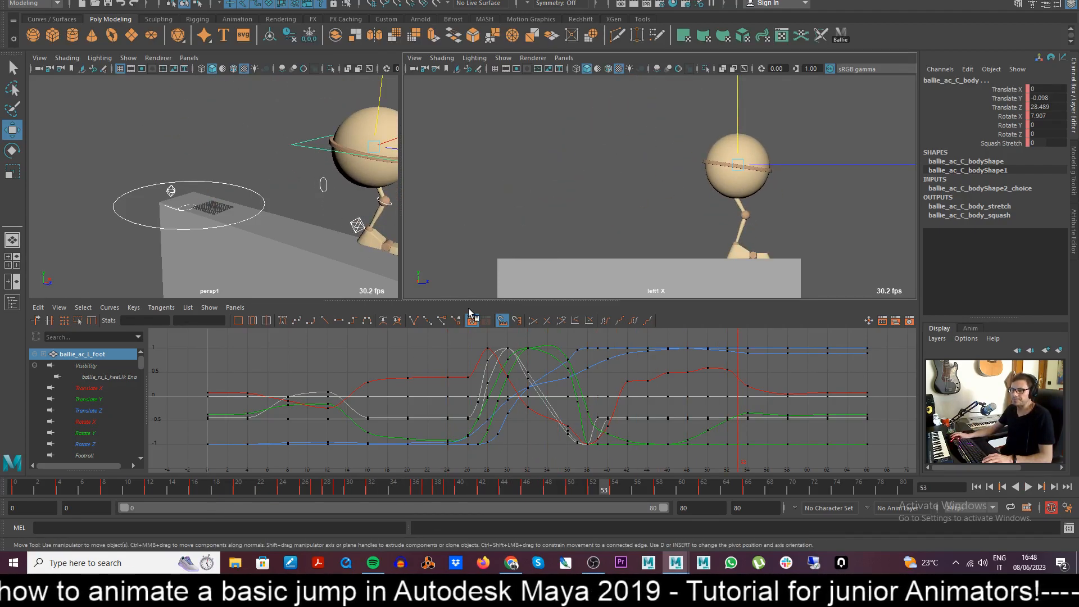
key("ctrl+z")
key("ctrl+z")
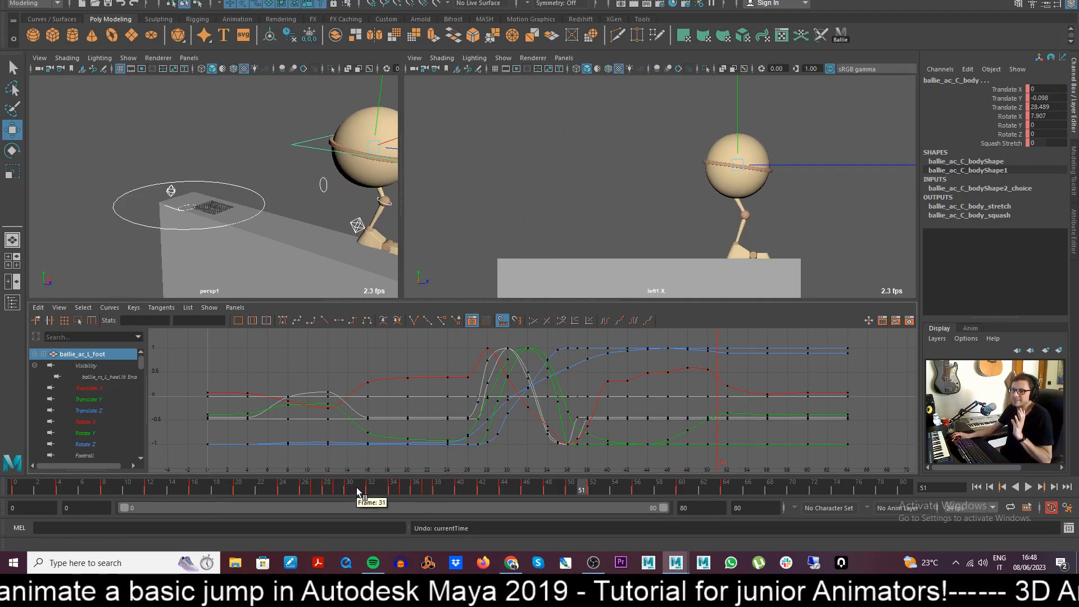
- Play back the whole jump to review the original timing
left_click(355, 487)
key("alt+v")
left_click_drag(419, 502, 294, 491)
key("alt+v")
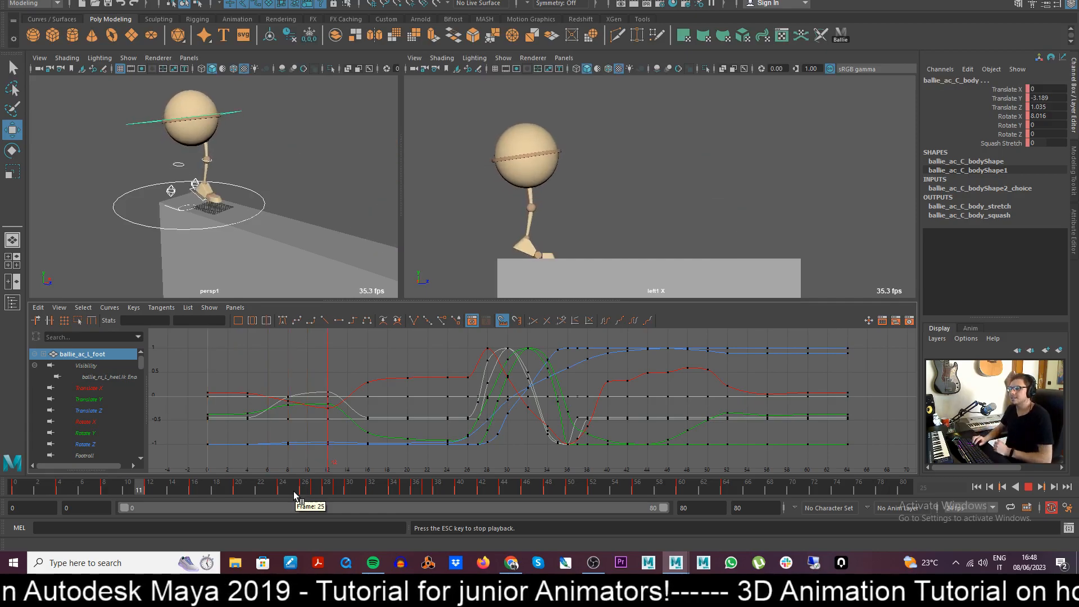
key("alt+v")
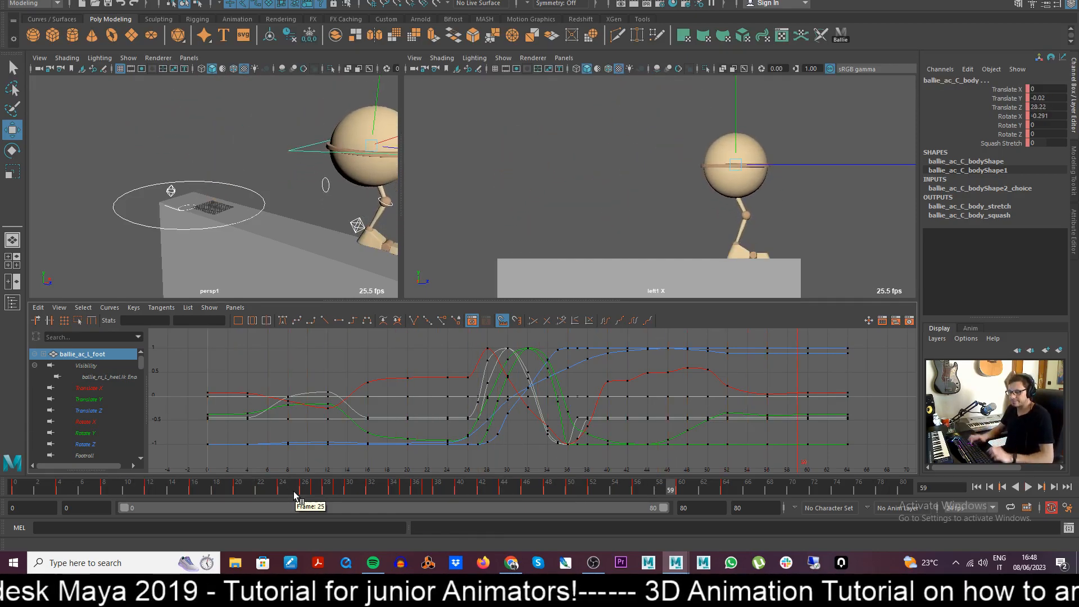
- Isolate the left foot's Translate Z curve and compare the poses at frames 26 and 36
left_click_drag(349, 494, 408, 510)
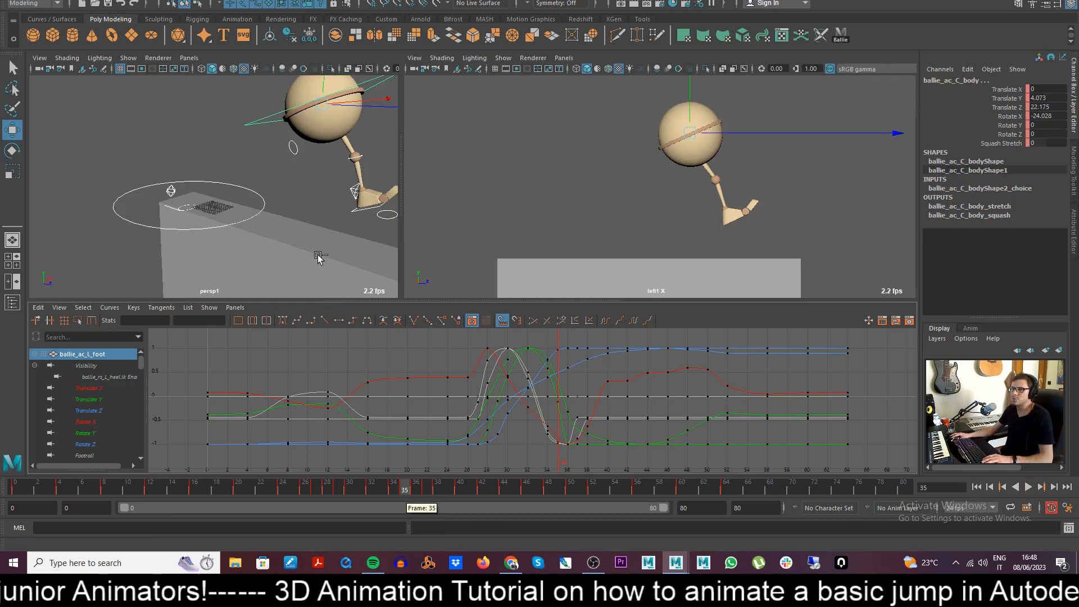
left_click(335, 207)
left_click(354, 192)
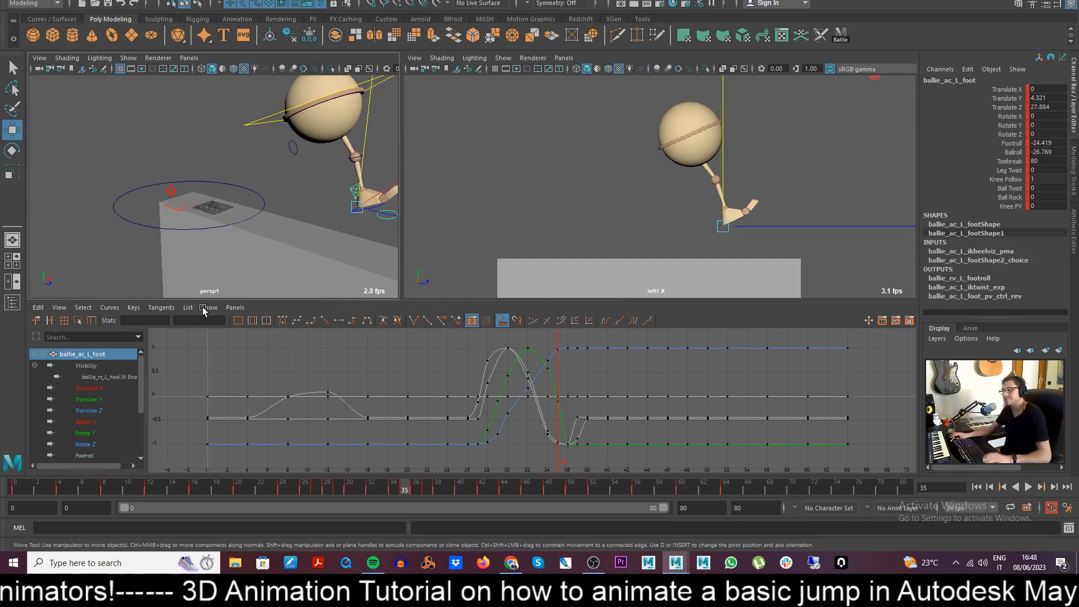
left_click(92, 411)
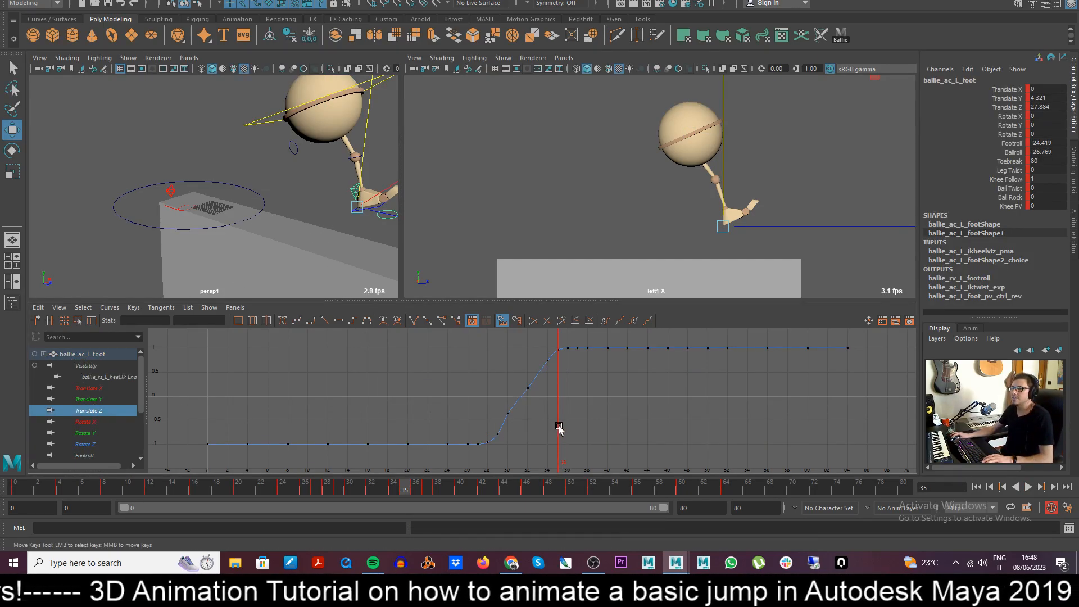
left_click_drag(397, 488, 306, 489)
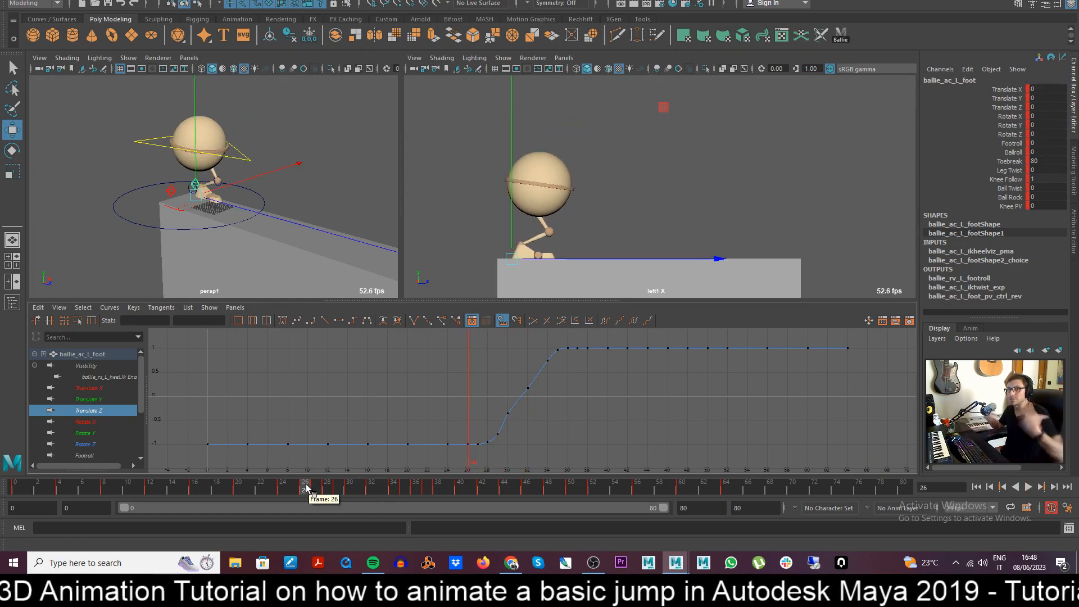
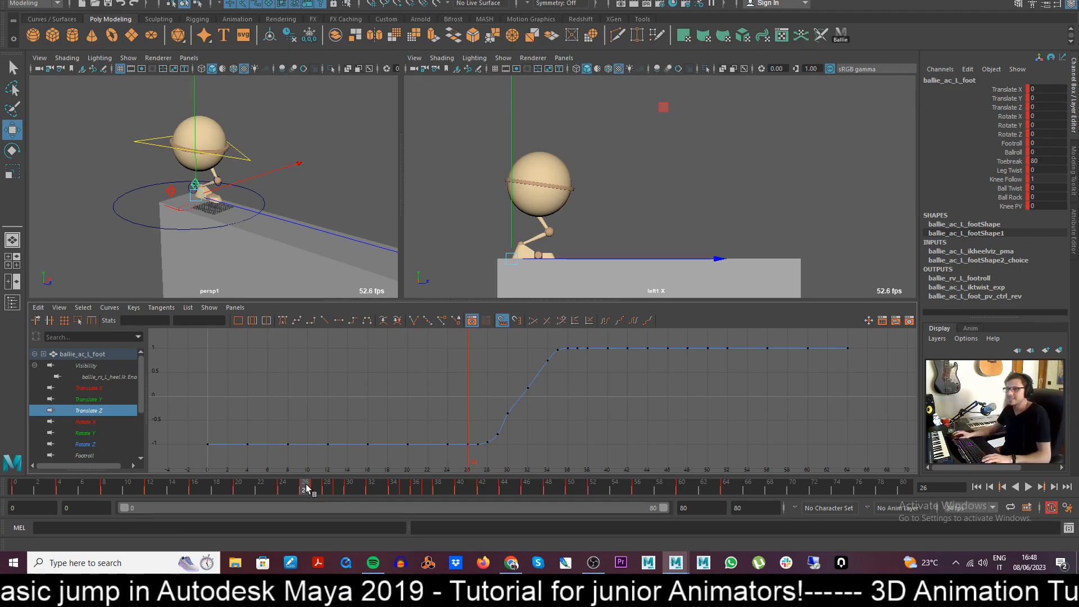
left_click_drag(313, 489, 413, 505)
right_click_drag(299, 432, 448, 395, "alt")
middle_click_drag(448, 395, 405, 433, "alt")
right_click_drag(405, 434, 460, 410, "alt")
middle_click_drag(460, 410, 452, 418, "alt")
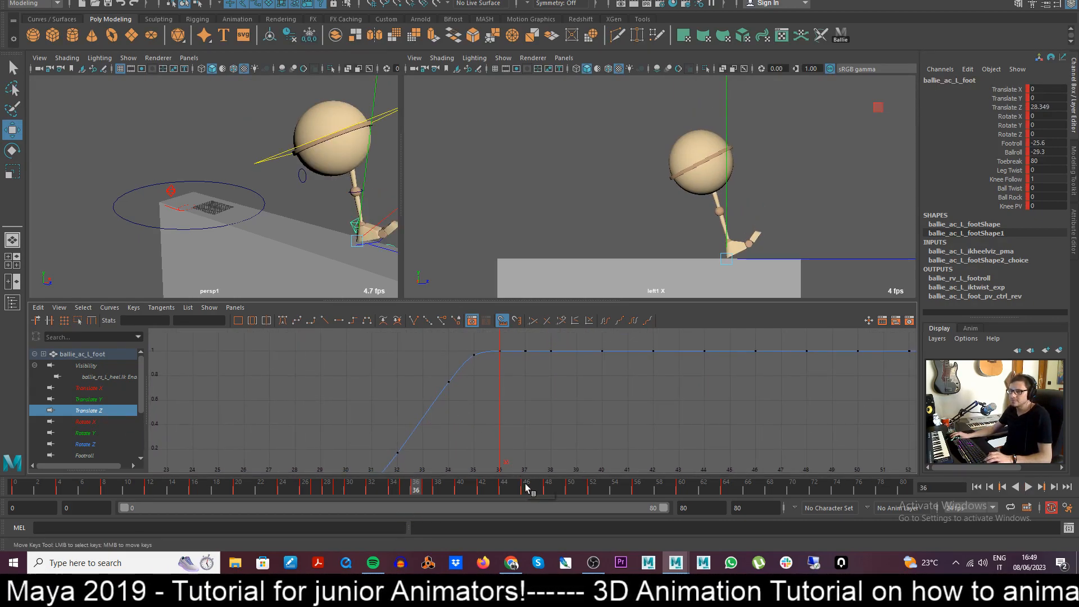
- Lower the left foot's Translate Z keys at frames 34 and 35 to 24.327 and 27.495
mouse_move(405, 489)
left_mouse_down()
mouse_move(342, 485)
mouse_move(406, 491)
left_mouse_up()
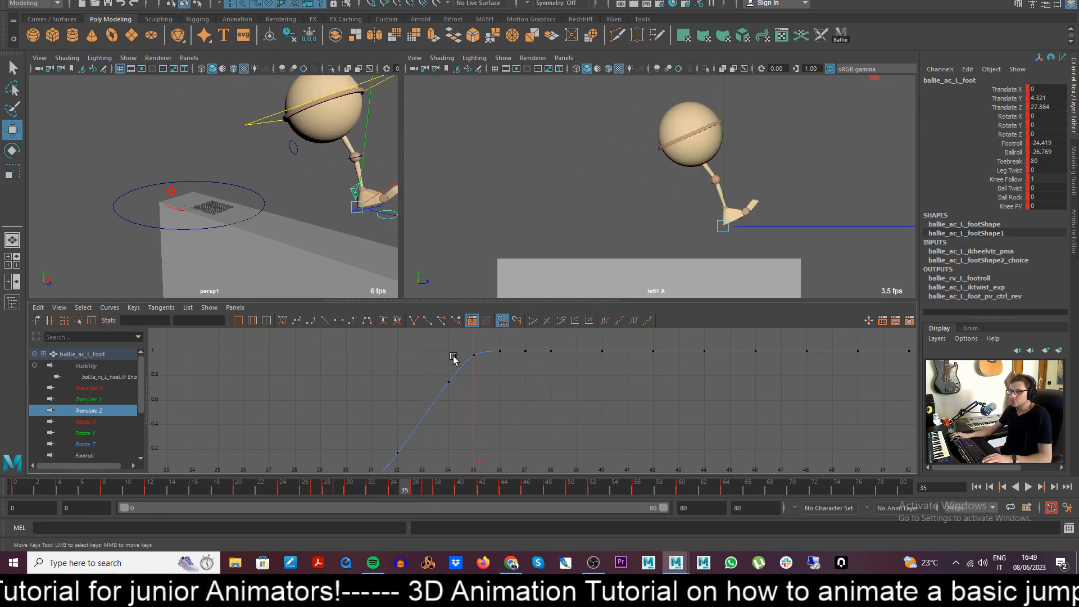
left_click_drag(459, 389, 478, 402)
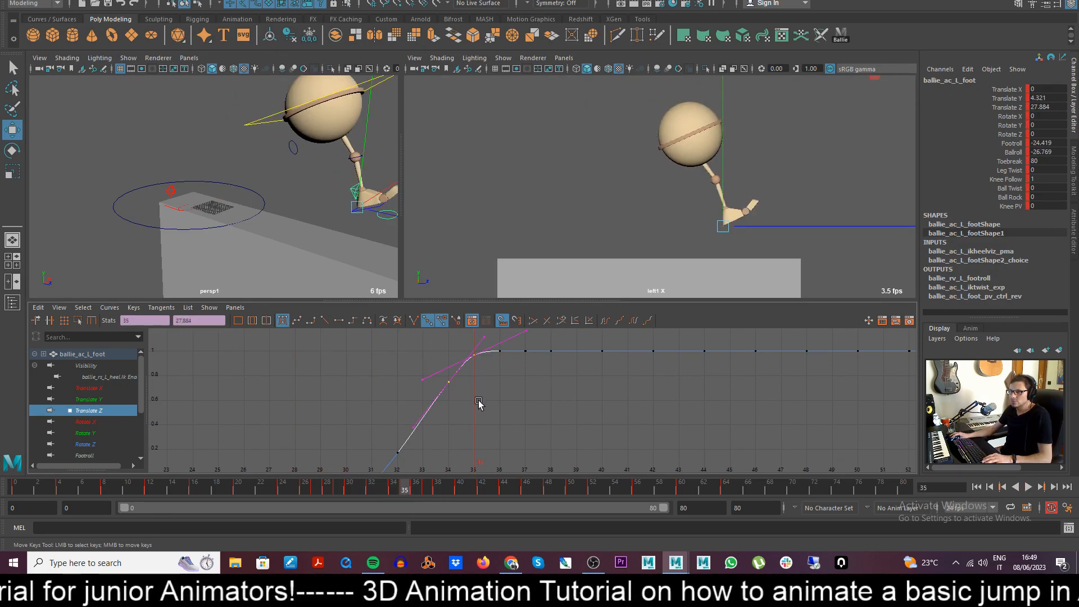
left_click(414, 490)
left_click_drag(414, 491, 409, 492)
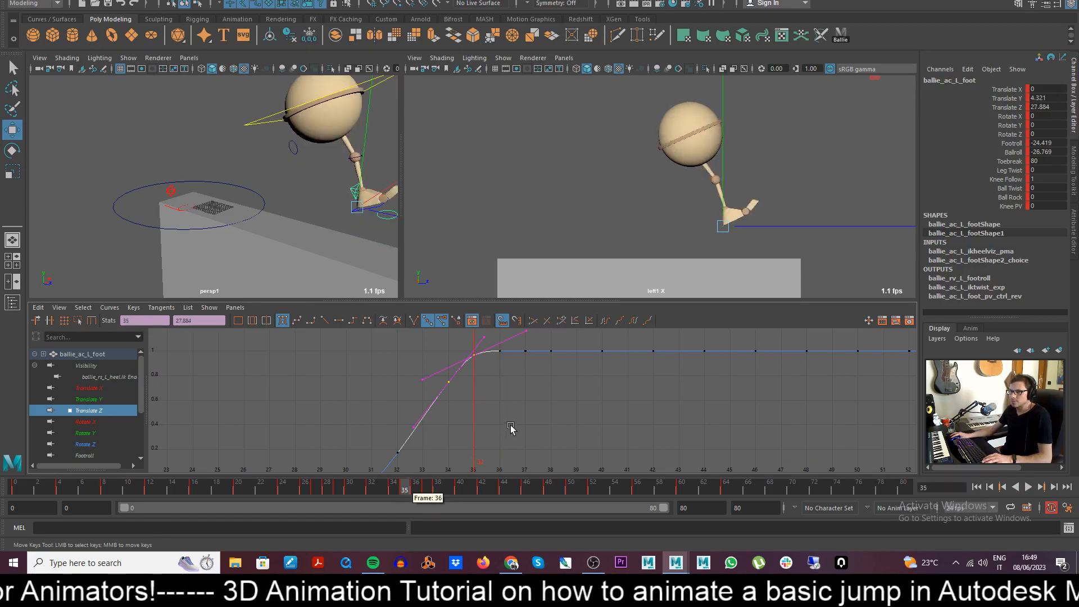
middle_click_drag(480, 395, 481, 399)
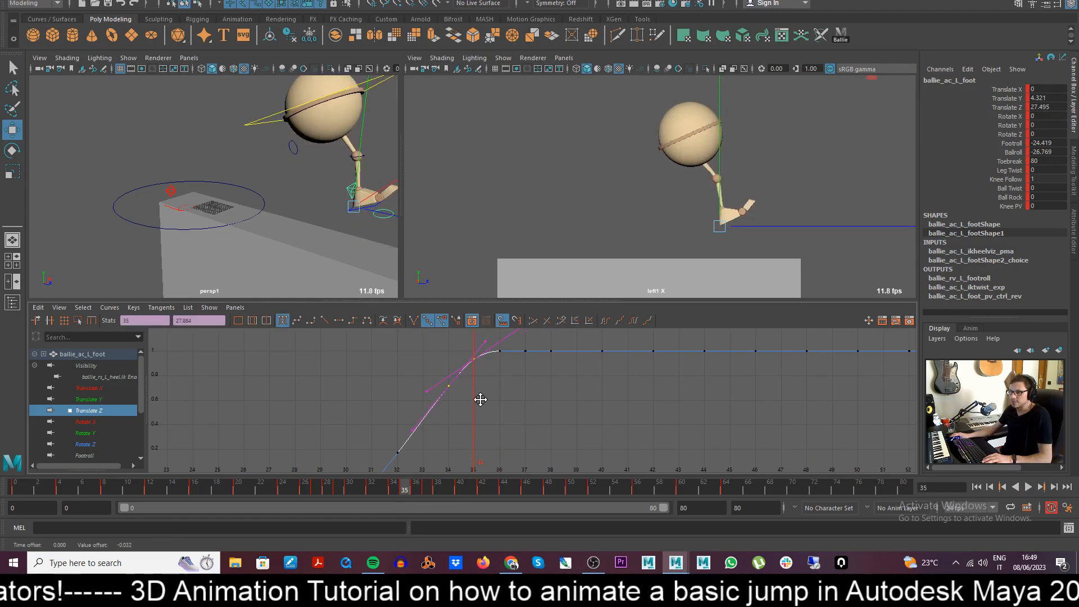
left_click(482, 398)
- Lower the left foot's Translate Z key at frame 34 to 24.067 and review the landing frames
left_click_drag(373, 493, 394, 492)
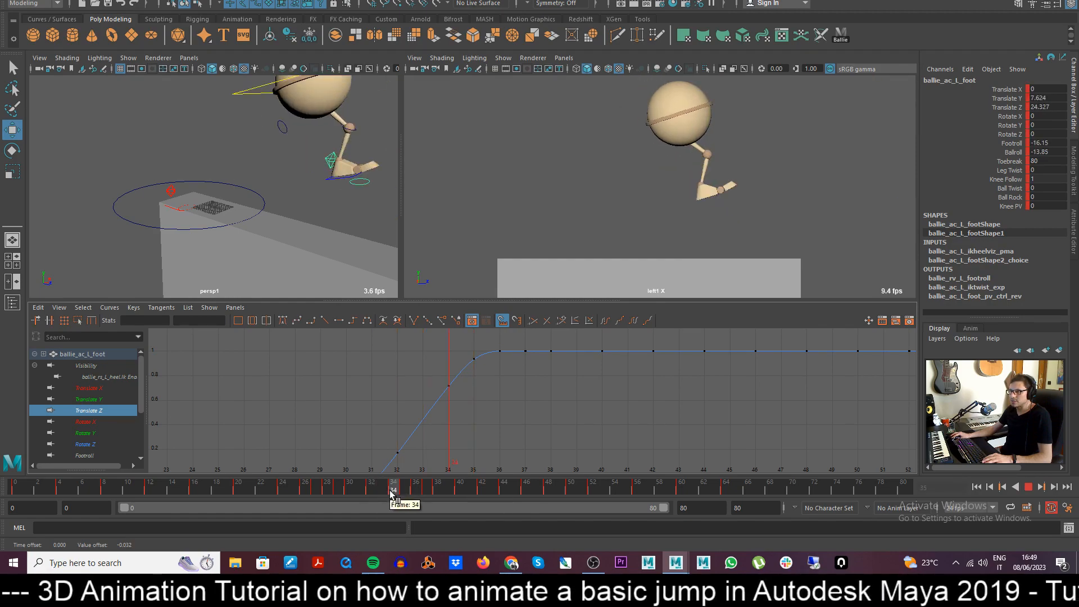
left_click_drag(483, 395, 484, 397)
middle_click_drag(484, 399, 485, 402)
left_click(486, 404)
left_click_drag(436, 383, 454, 406)
middle_click_drag(456, 411, 457, 411)
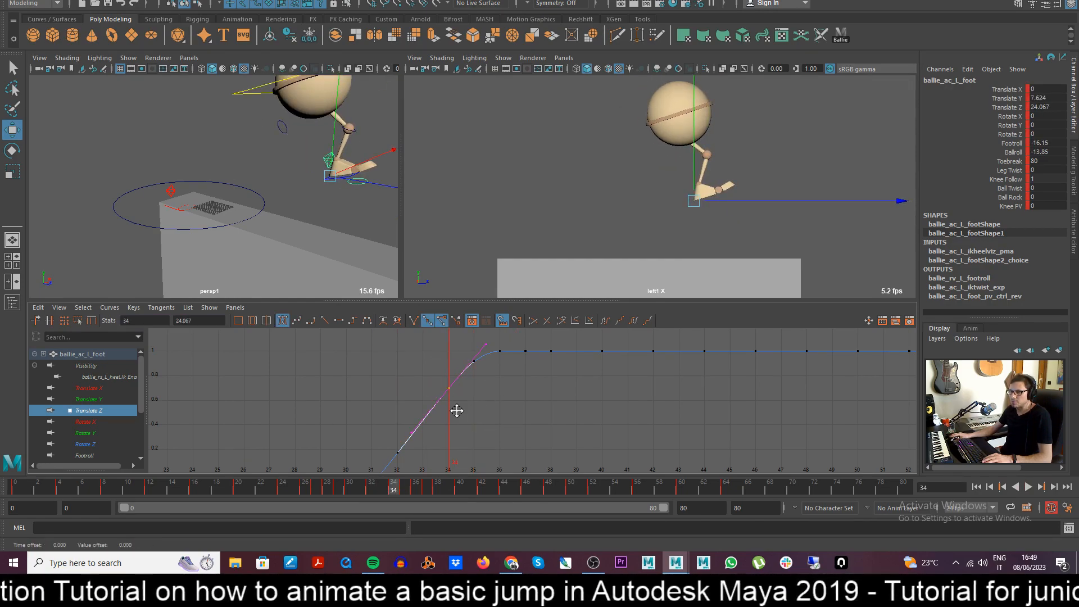
left_click(509, 436)
left_click_drag(357, 493, 396, 501)
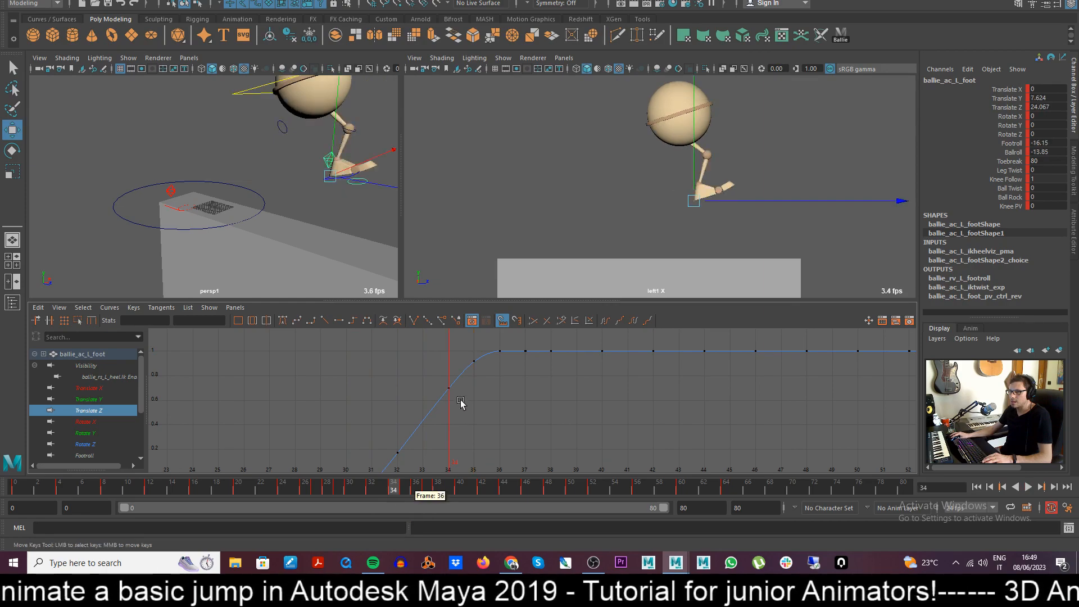
- Raise the left foot's Translate Z key at frame 34 to 24.651
left_click(437, 401)
left_click_drag(440, 376, 462, 419)
middle_click_drag(463, 420, 465, 416)
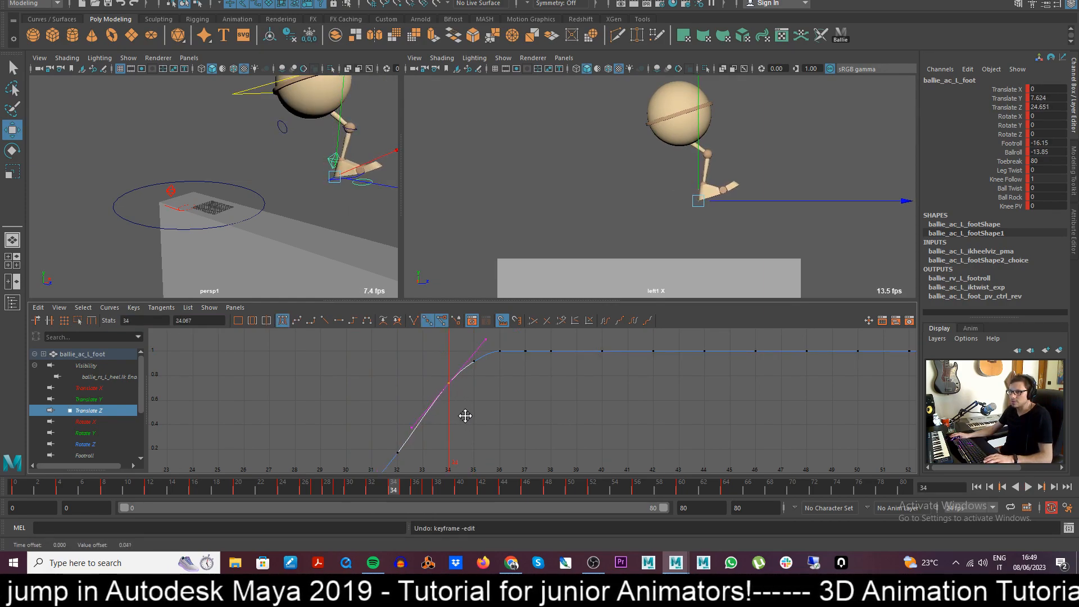
- Set the left foot's Translate Z key at frame 35 to 27.365
mouse_move(417, 495)
left_mouse_down()
mouse_move(383, 488)
mouse_move(404, 492)
left_mouse_up()
mouse_move(471, 365)
left_mouse_down()
mouse_move(481, 388)
mouse_move(482, 375)
left_mouse_up()
left_click(497, 401)
middle_click_drag(485, 383, 485, 381)
left_click(487, 385)
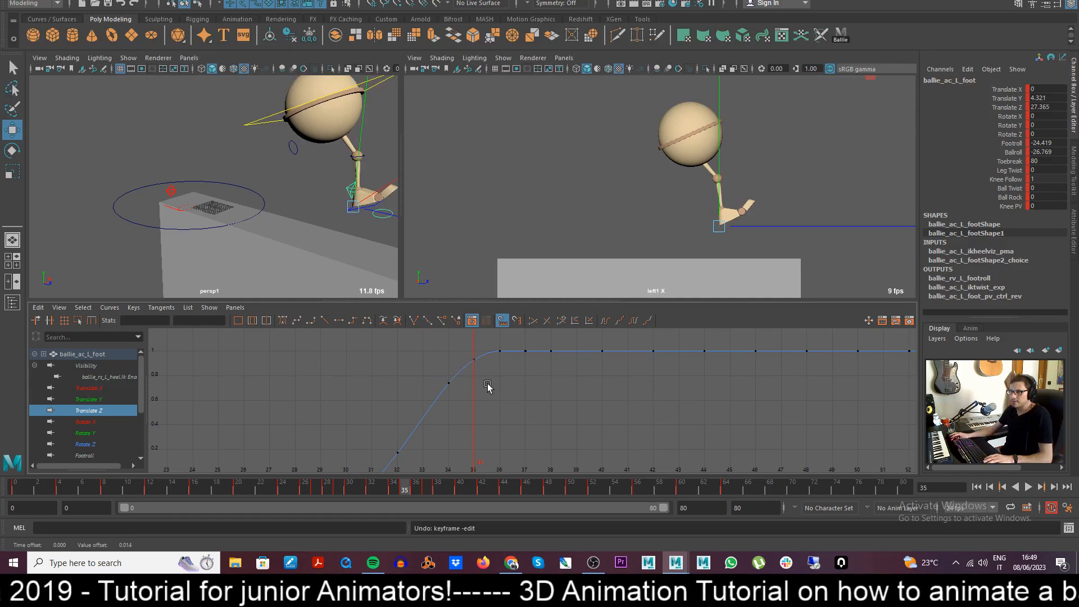
- Set the body's Translate Z keys at frames 30 and 32 to 12.915 and about 17.57
left_click(266, 128)
left_click(98, 387)
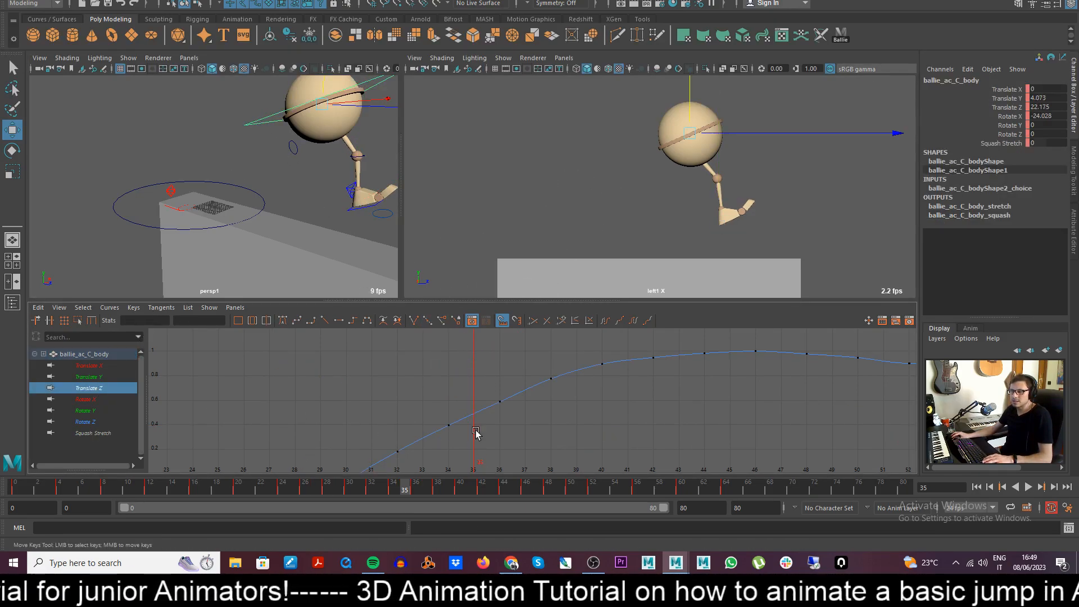
key("f")
right_click_drag(569, 408, 594, 406, "alt+shift")
left_click_drag(401, 491, 350, 497)
left_click_drag(496, 398, 519, 433)
middle_click_drag(521, 430, 523, 435)
left_click_drag(520, 375, 537, 408)
middle_click_drag(538, 406, 538, 408)
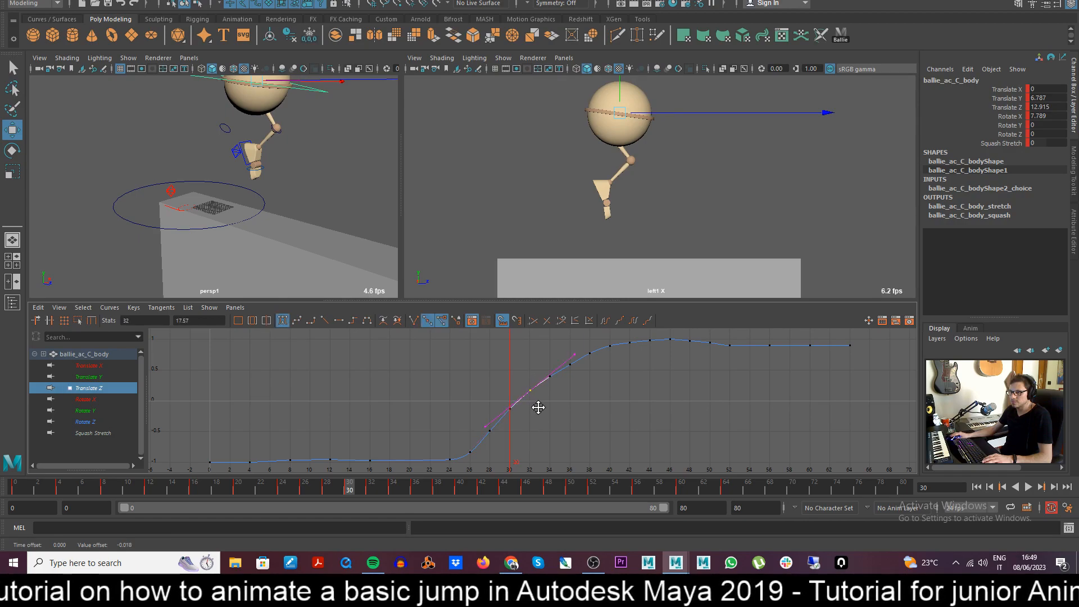
- Fine-tune the body's Translate Z key at frame 34 and play back the jump
left_click(604, 431)
right_click_drag(605, 431, 542, 376, "alt+shift")
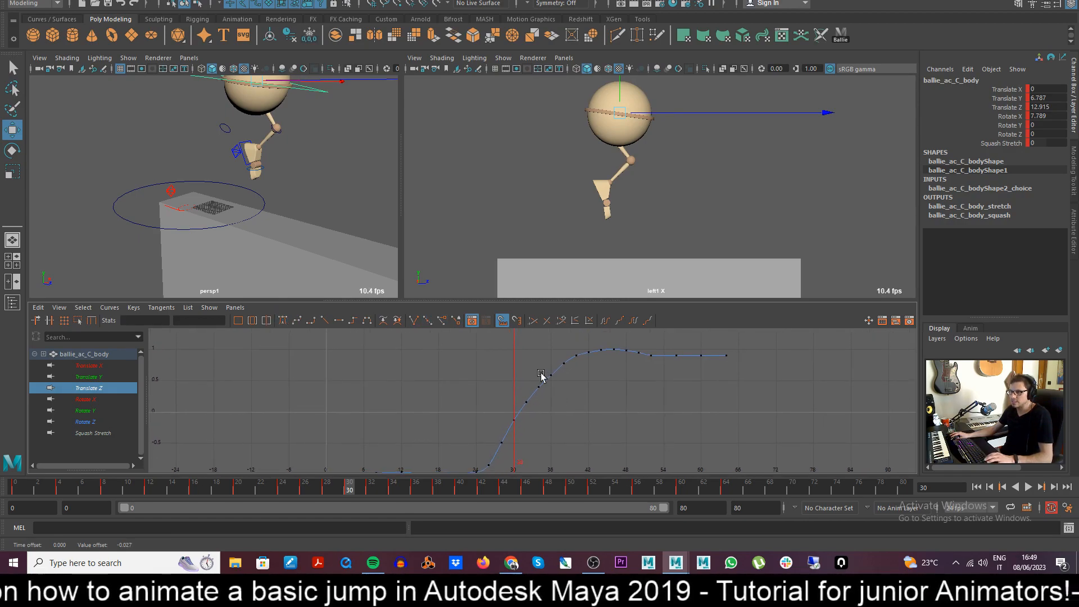
middle_click_drag(540, 426, 539, 414, "alt")
left_click_drag(529, 389, 541, 400)
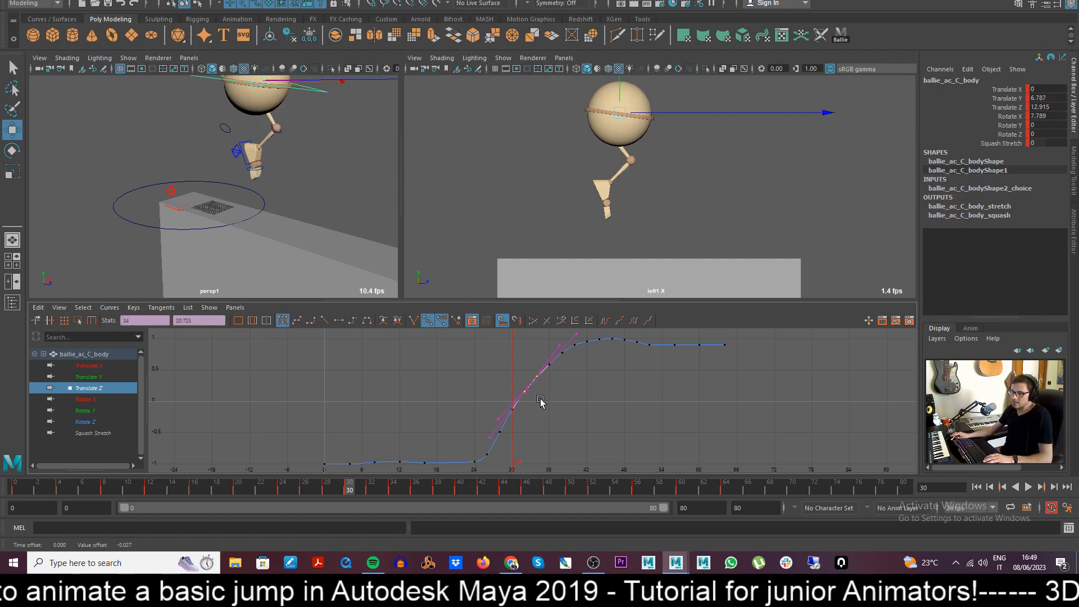
mouse_move(373, 493)
left_mouse_down()
mouse_move(422, 495)
mouse_move(312, 493)
left_mouse_up()
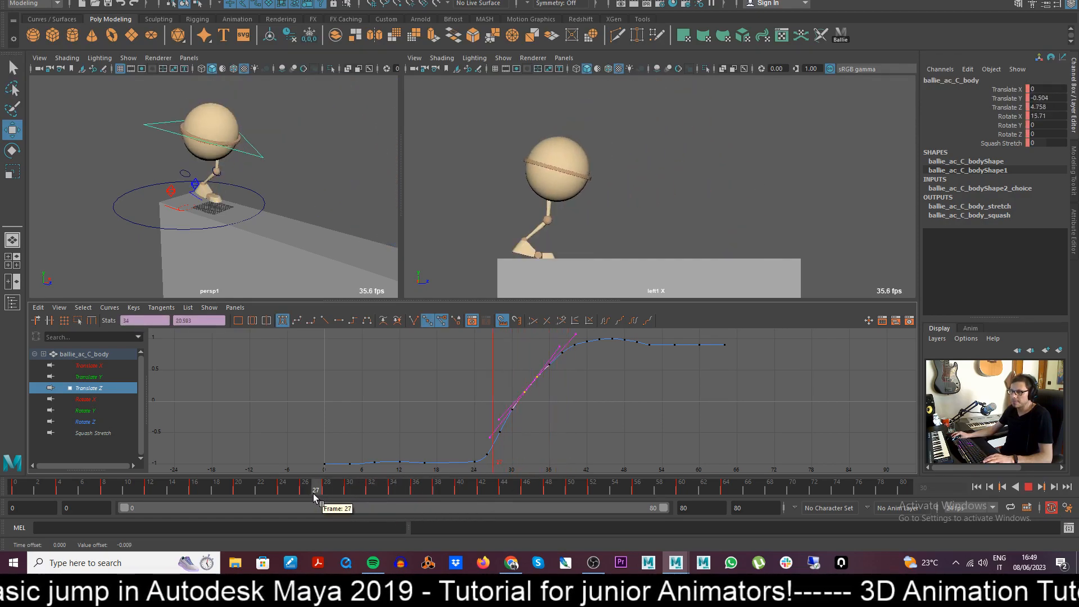
left_click(534, 360)
key("alt+v")
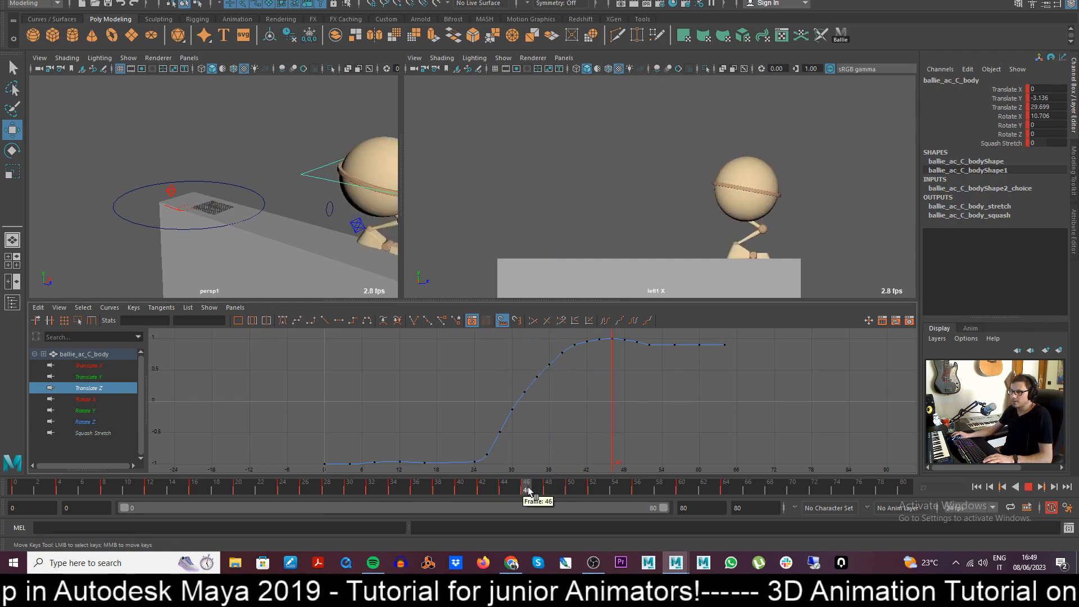
- Raise the body's Translate Z key at frame 36 to 23.843 and review the landing in playback
left_click(414, 489)
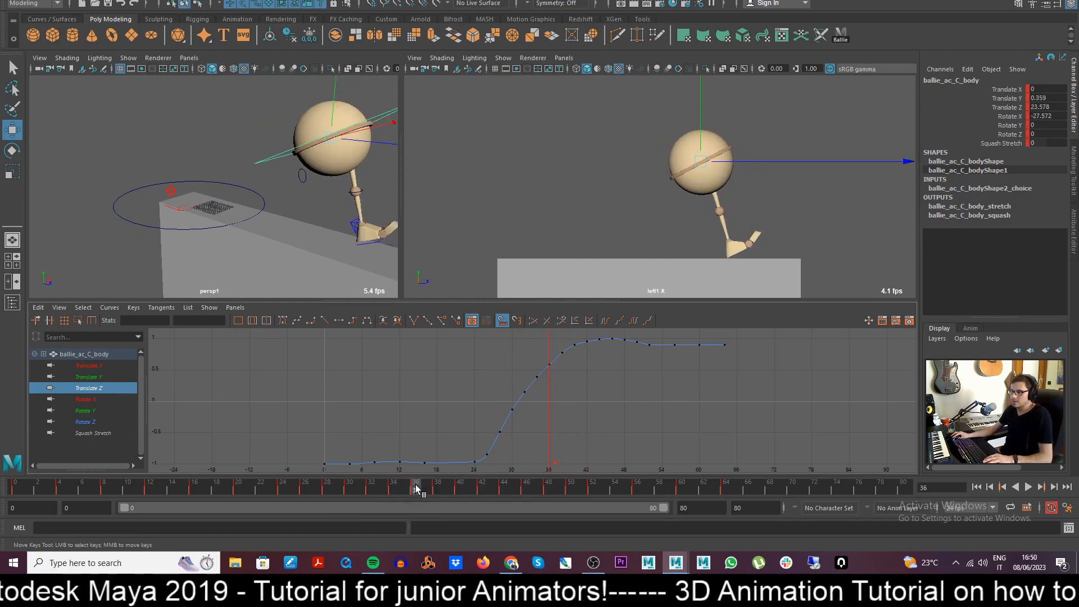
left_click(552, 374)
middle_click_drag(556, 379, 560, 380)
left_click(563, 385)
left_click_drag(420, 491, 328, 489)
key("alt+v")
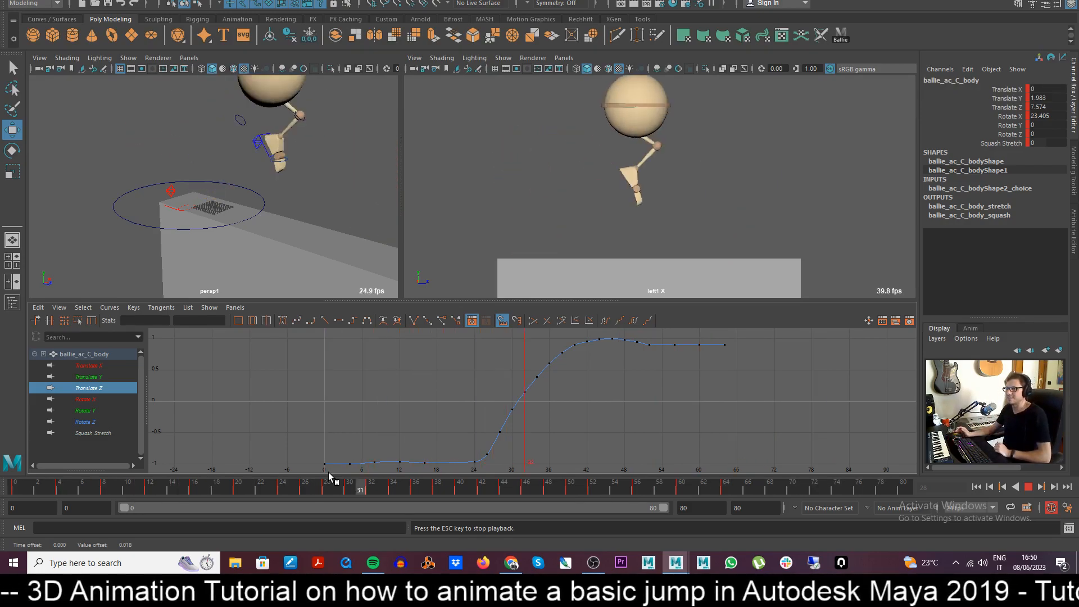
left_click_drag(146, 494, 414, 512)
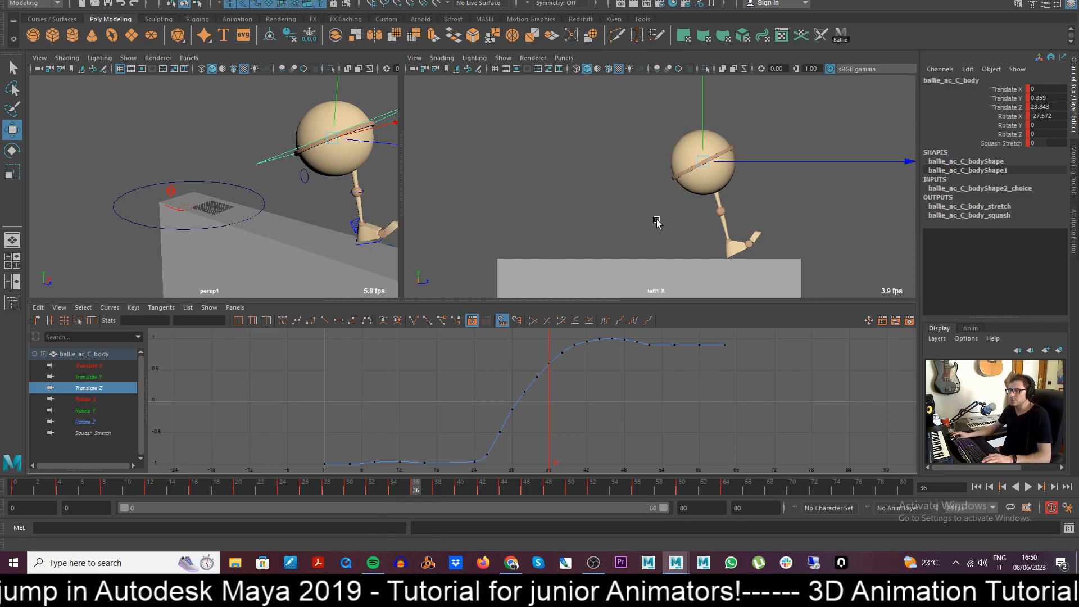
left_click(427, 489)
key("alt+v")
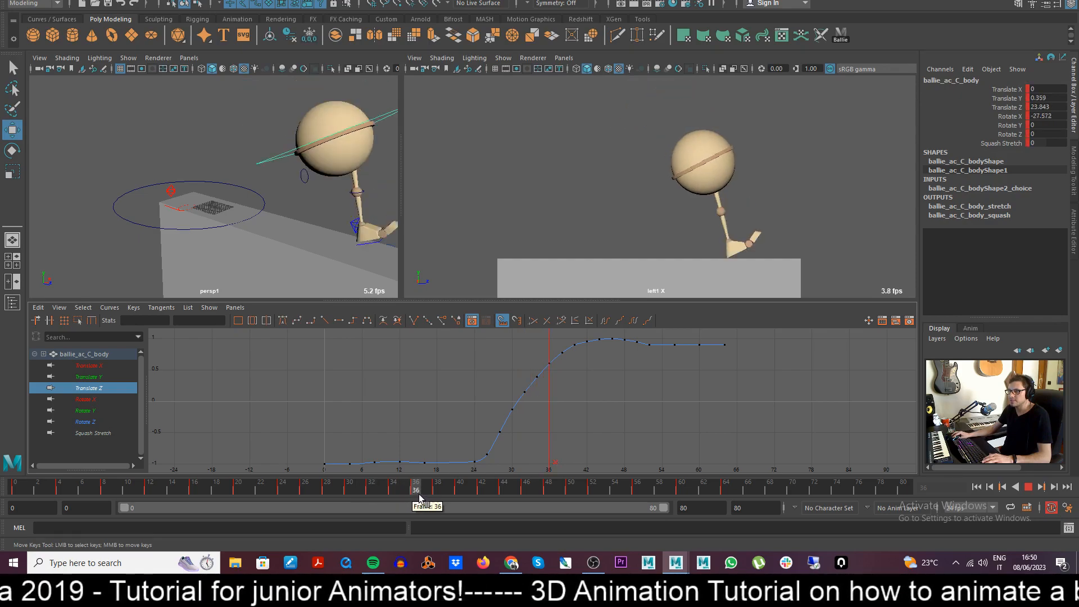
- Try changing the left foot's Knee PV attribute at frame 35, then undo the change
left_click(418, 495)
left_click(355, 242)
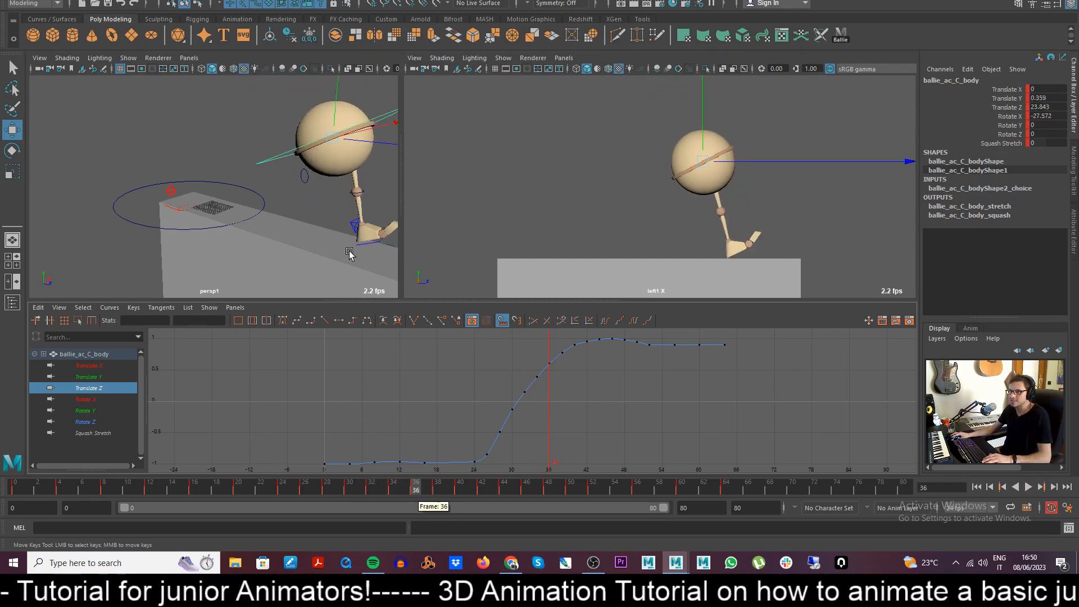
left_click(405, 490)
mouse_move(405, 490)
left_mouse_down()
mouse_move(383, 492)
mouse_move(405, 490)
left_mouse_up()
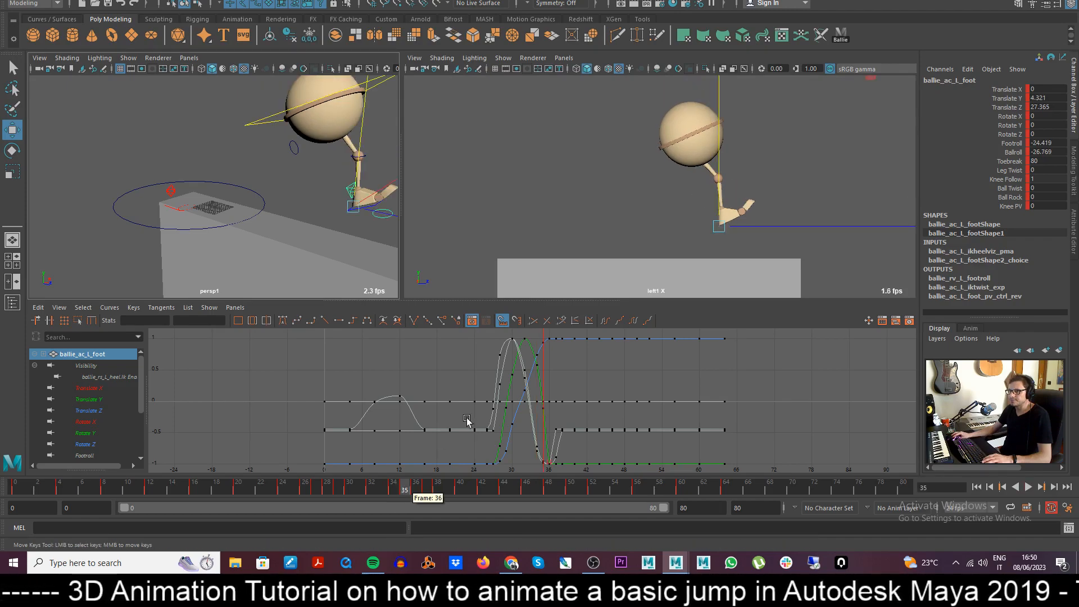
left_click(1009, 197)
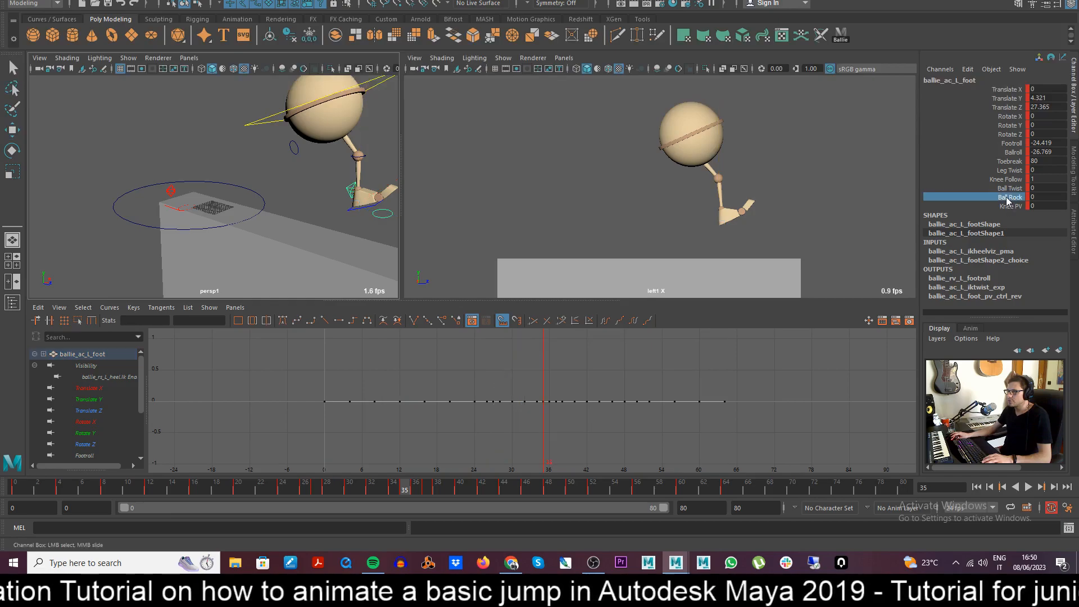
left_click(1009, 206)
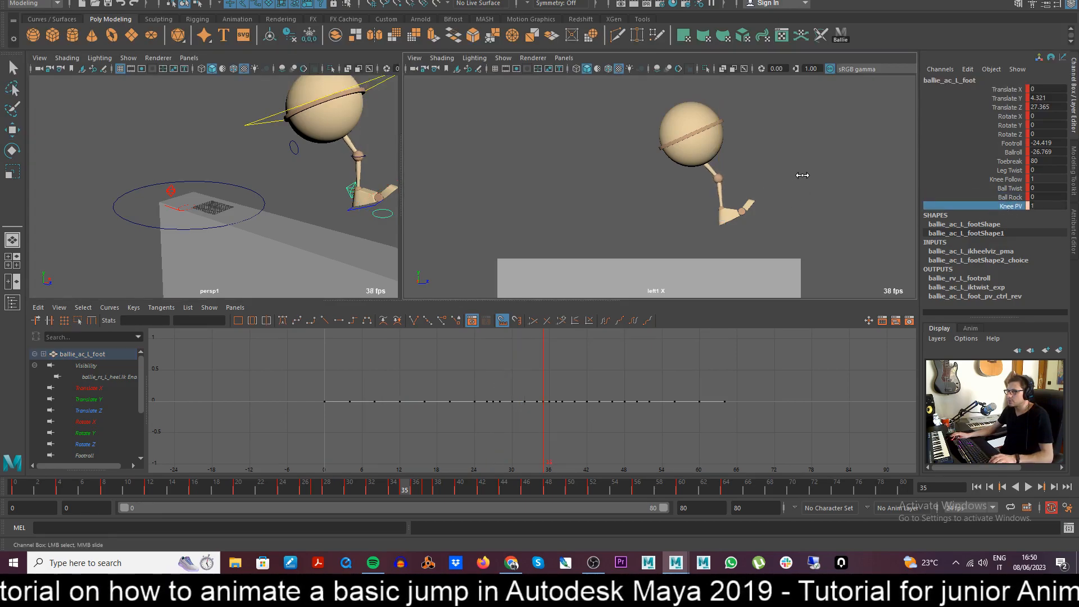
key("ctrl+z")
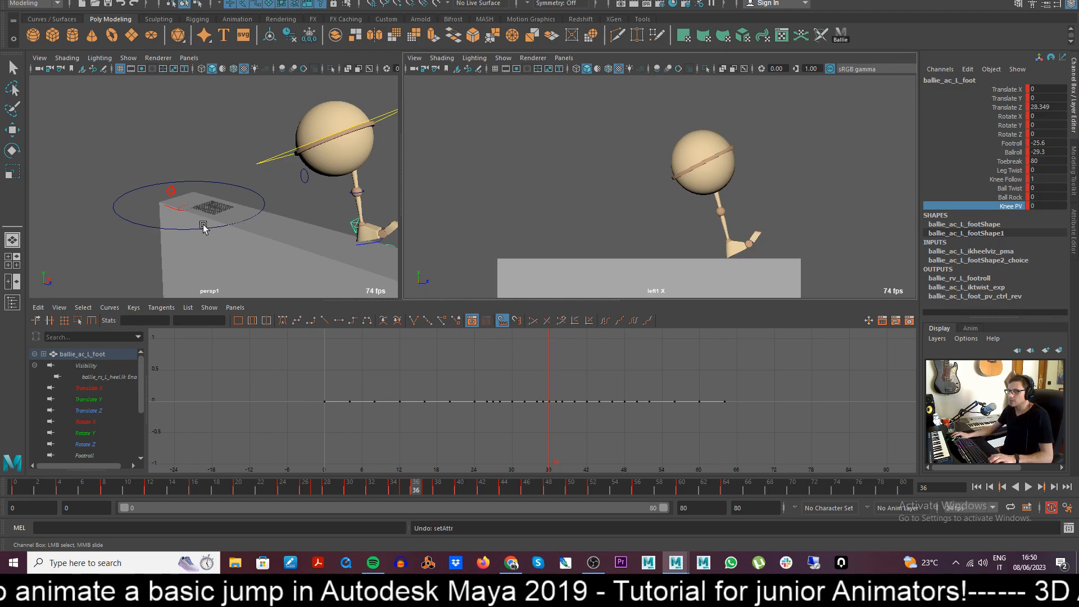
- Select the left heel control and try different Stretch Bias and Stretch Sensitivity values at frame 36, undoing each change
left_click(366, 246)
key("w")
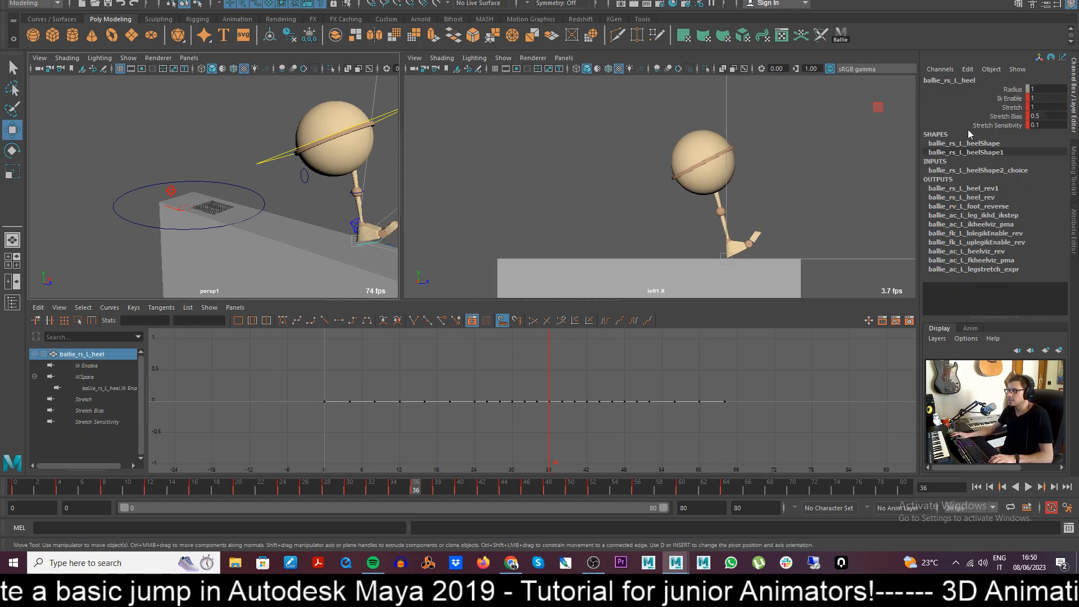
left_click(1005, 116)
middle_click_drag(843, 151, 860, 150)
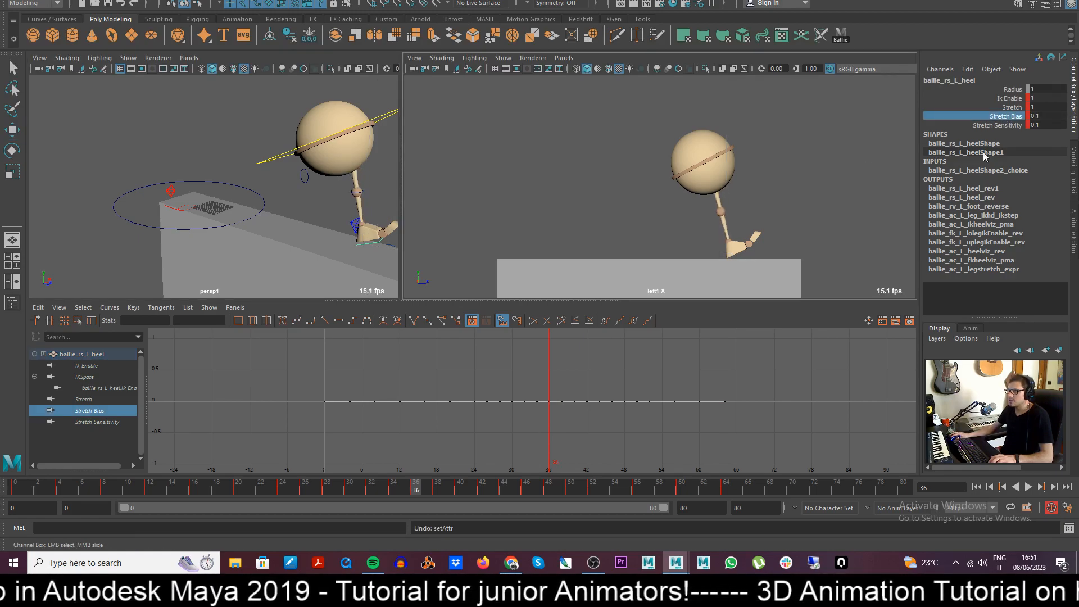
left_click(999, 126)
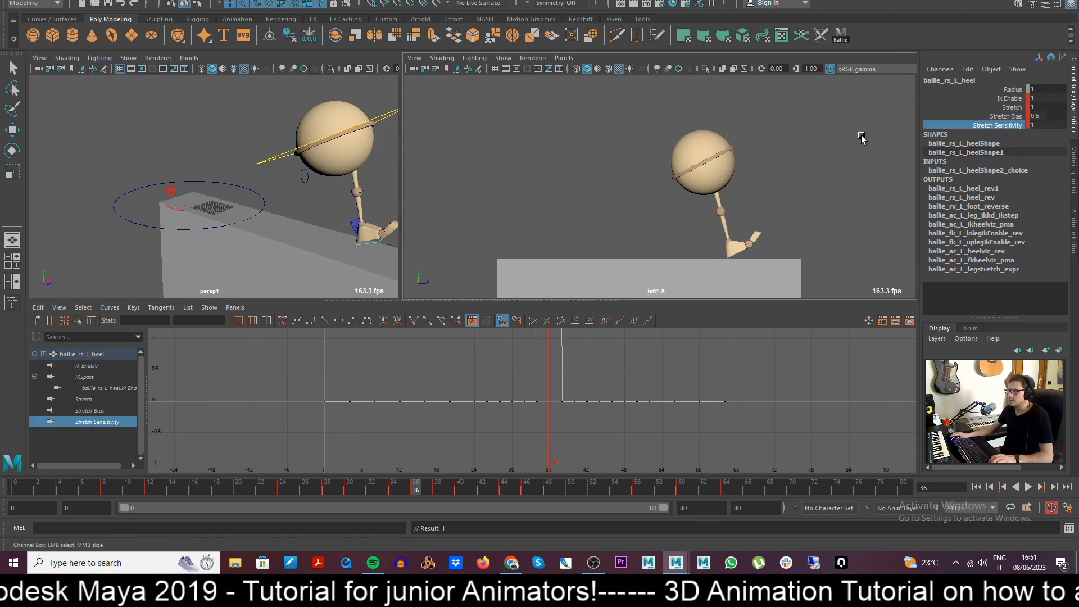
- Raise the left heel control's Stretch above 1 at frame 27 and lower it below 1 at frame 35
left_click(1011, 107)
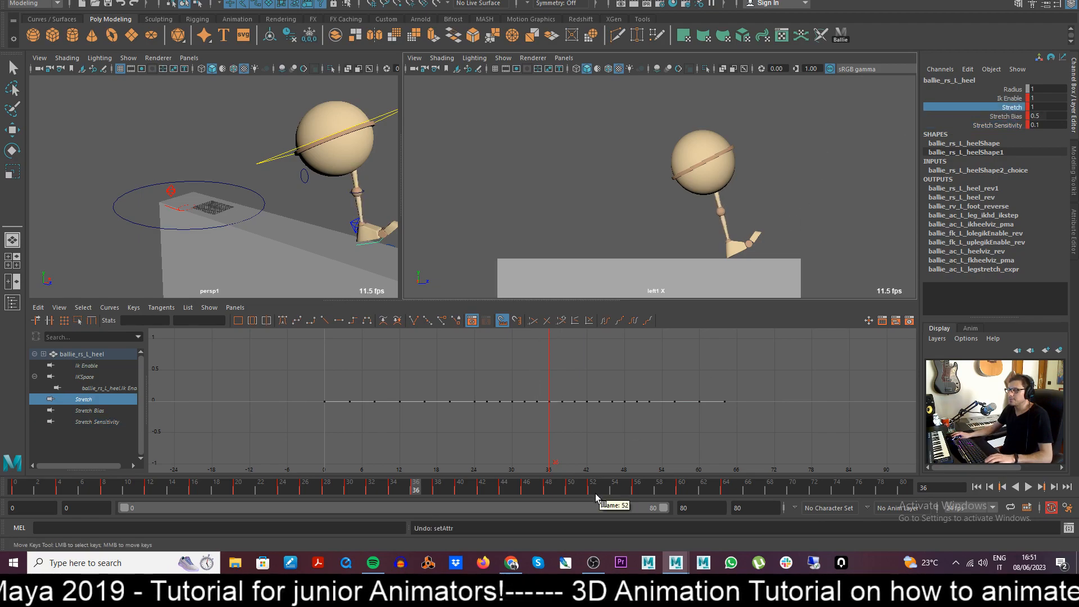
left_click_drag(348, 487, 316, 494)
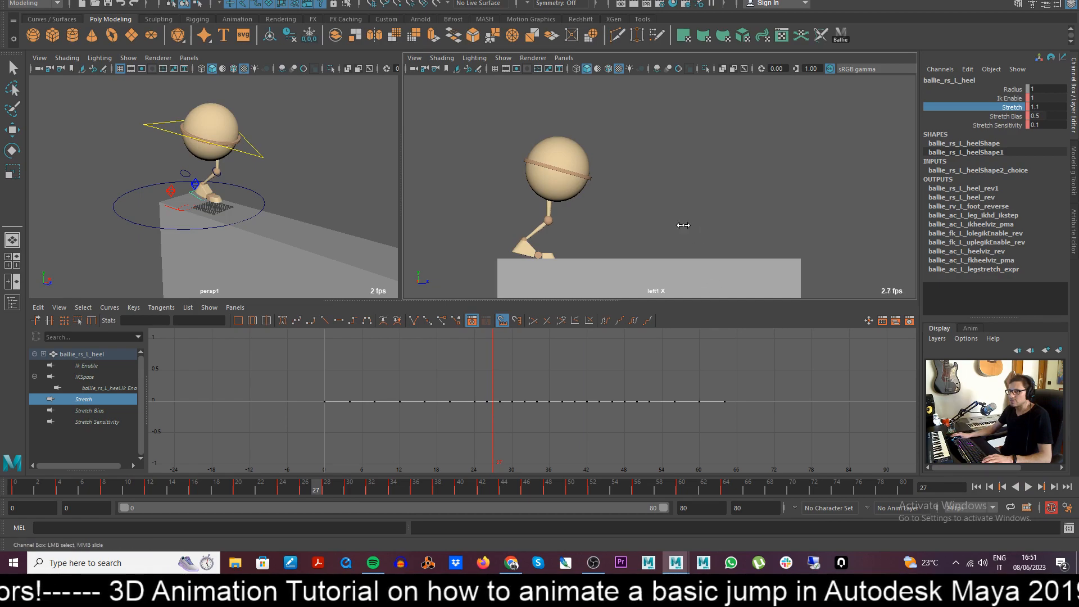
left_click_drag(307, 485, 403, 486)
middle_click_drag(835, 226, 829, 223)
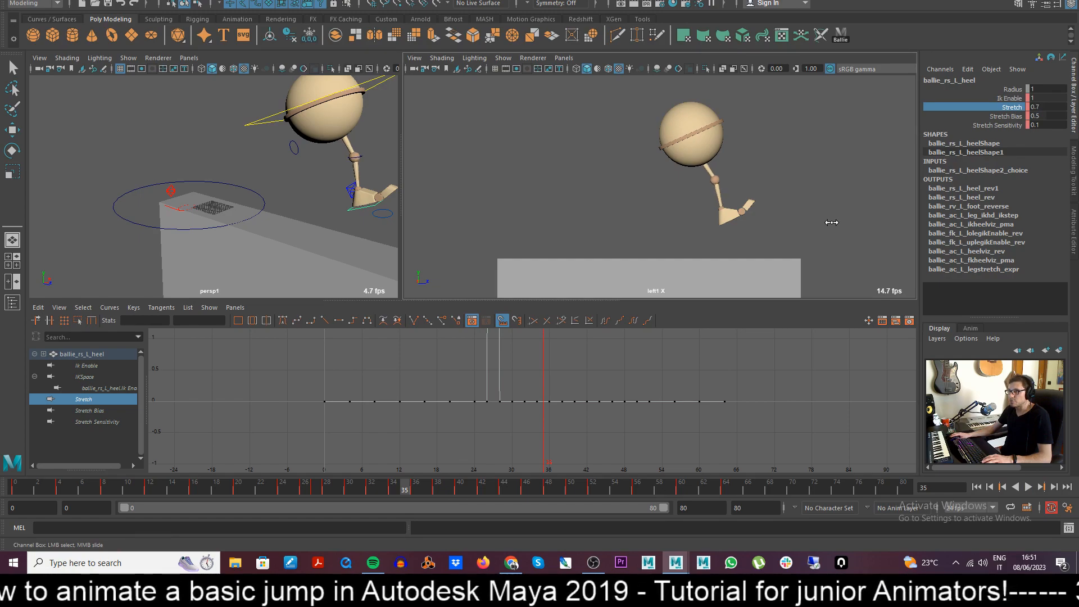
- Raise the left heel control's Stretch at frame 36 to about 1.1 and play back the landing
key("comma")
key("period")
key("period")
middle_click_drag(805, 199, 805, 199)
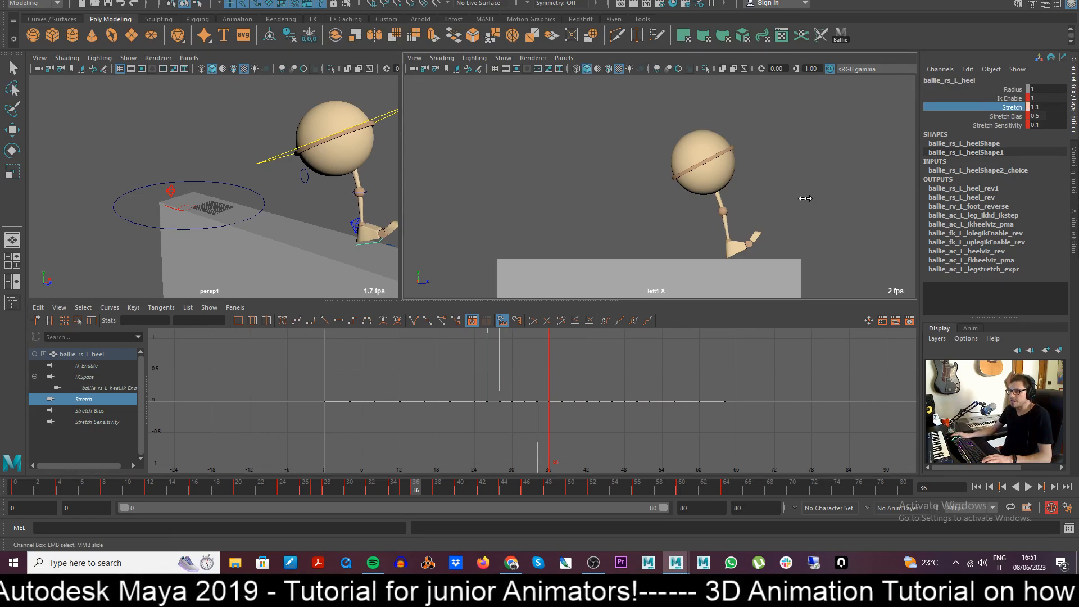
key("alt+v")
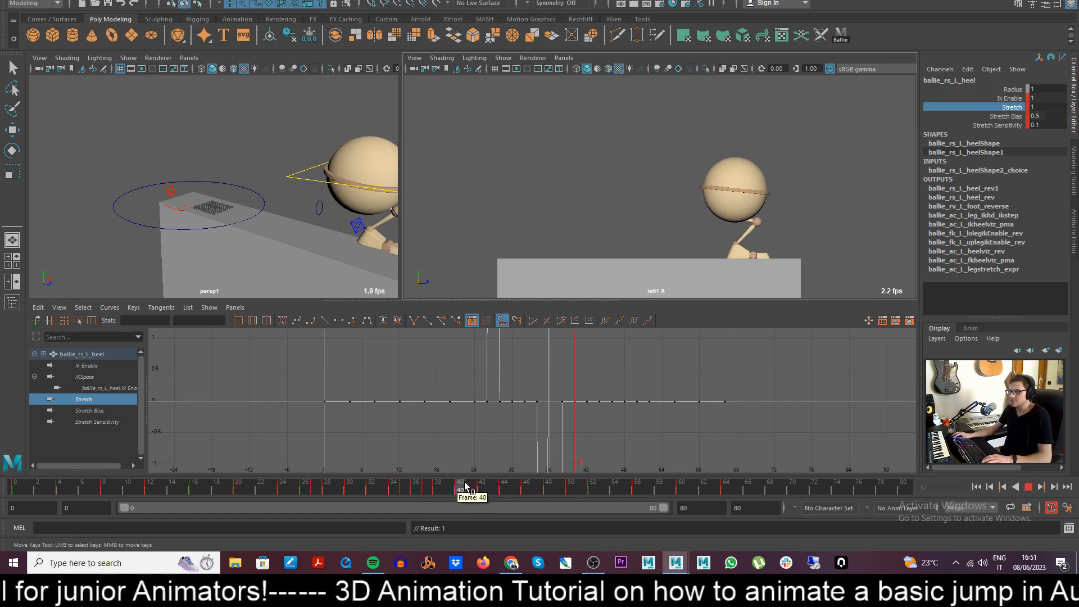
- Set the left heel control's Stretch to 1.5 at frame 42, delete its key at frame 40, and play back the jump
left_click_drag(442, 487, 398, 485)
left_click_drag(403, 484, 481, 486)
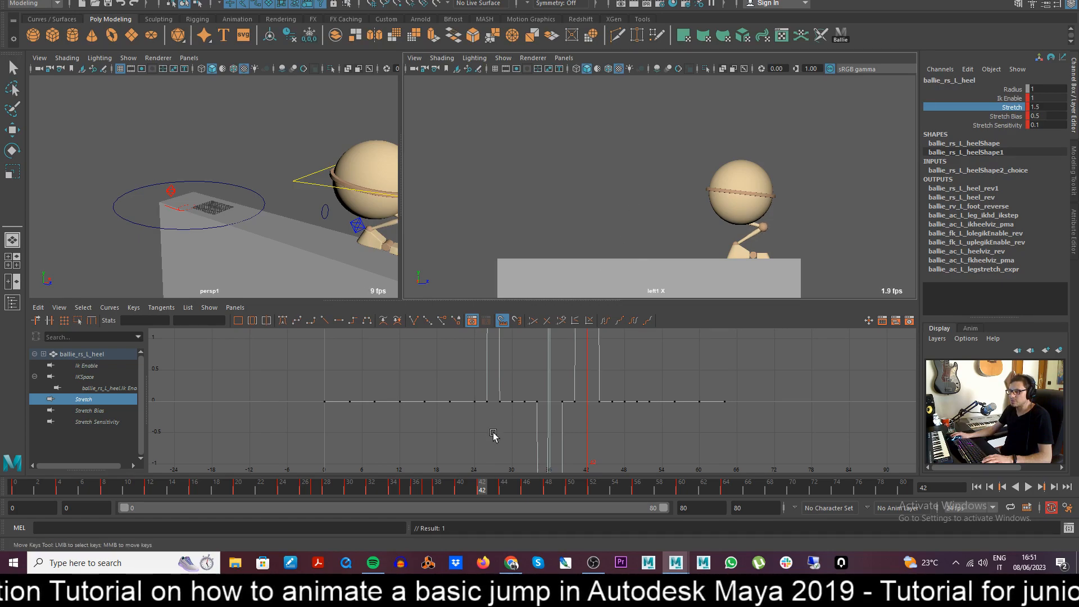
left_click(459, 493)
right_click(460, 492)
left_click(500, 301)
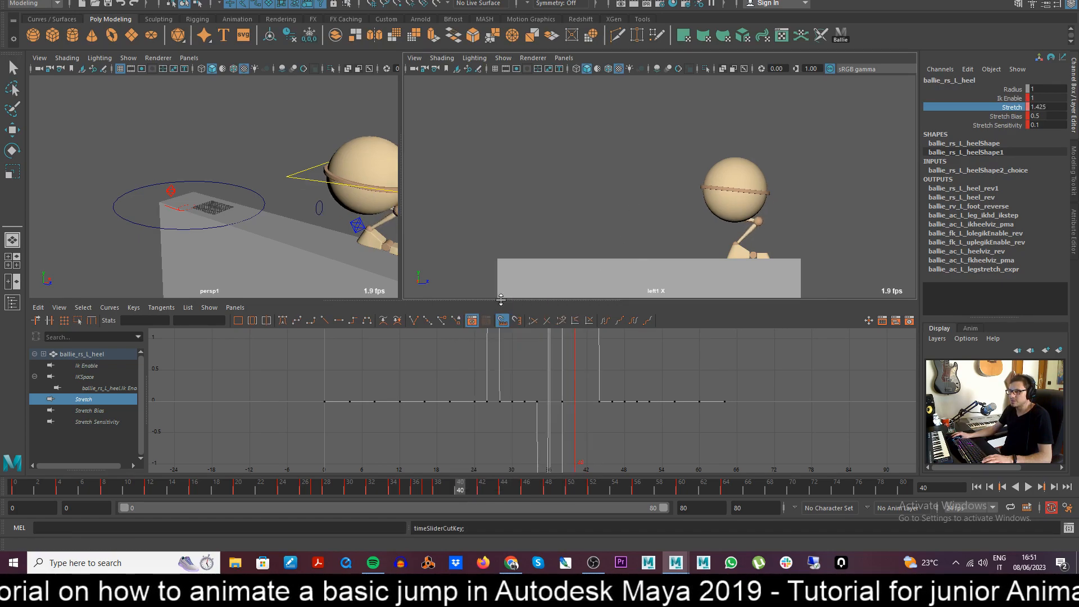
key("alt+v")
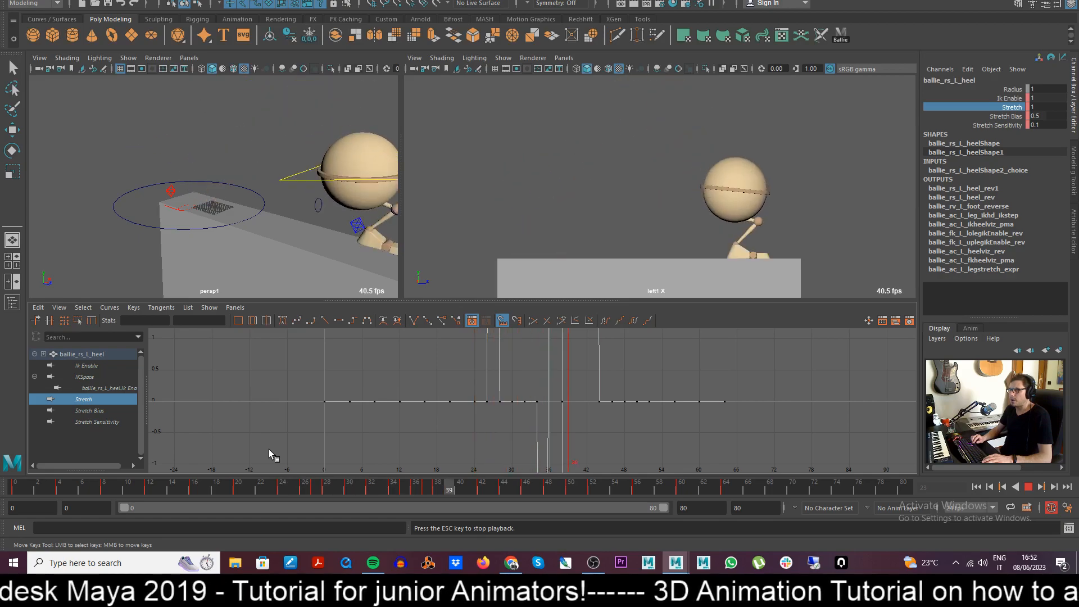
key("Escape")
- Set the left heel control's Stretch to 1.3 at frame 36, -0.45 at frame 37 and 0.1 at frame 38
left_click(403, 490)
left_click_drag(403, 492, 426, 492)
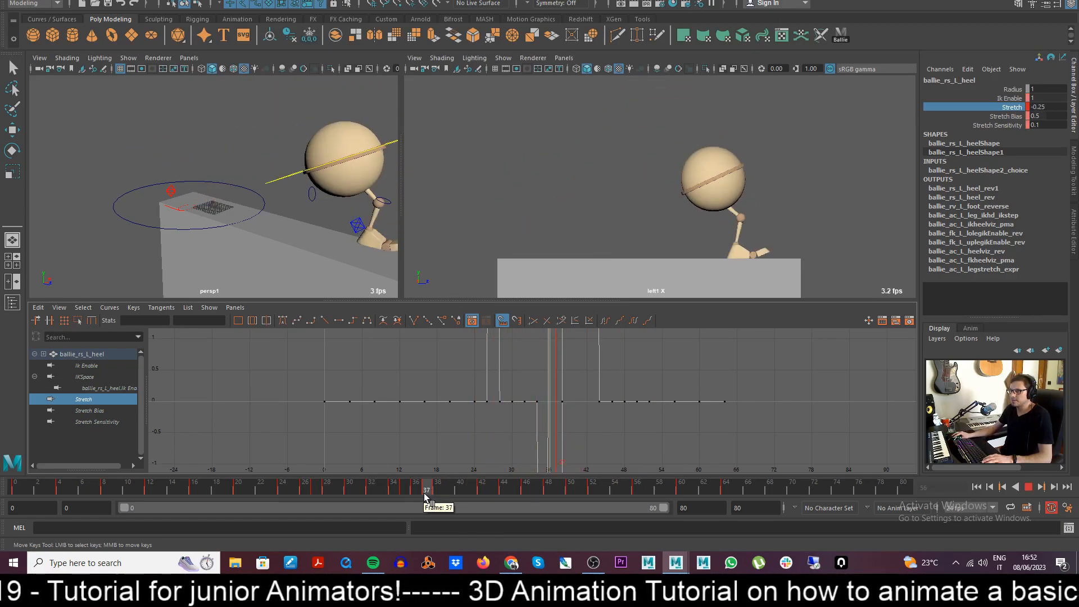
middle_click_drag(615, 214, 609, 211)
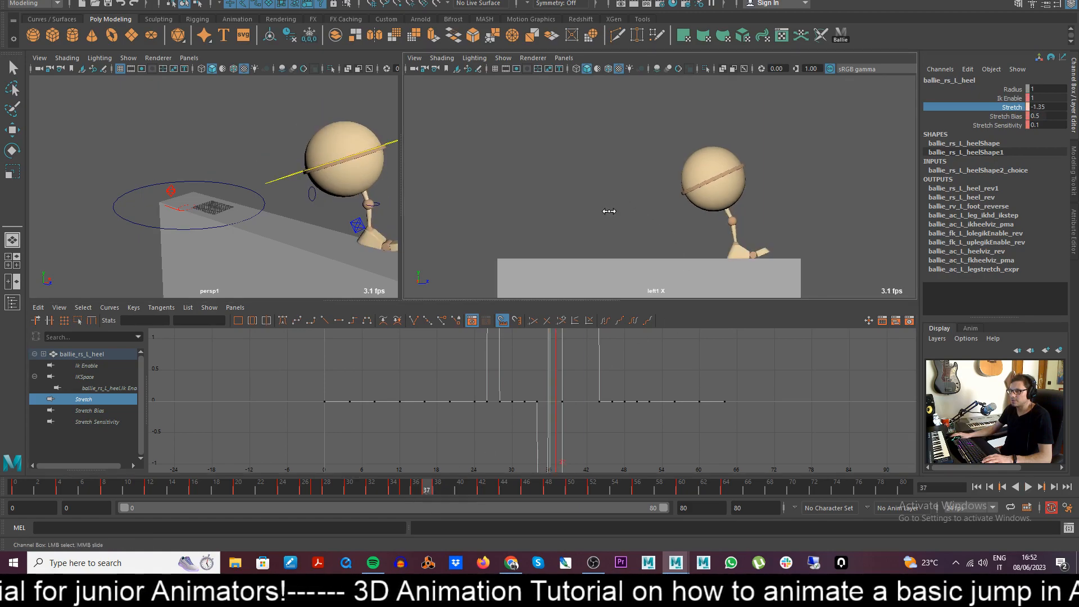
left_click(416, 488)
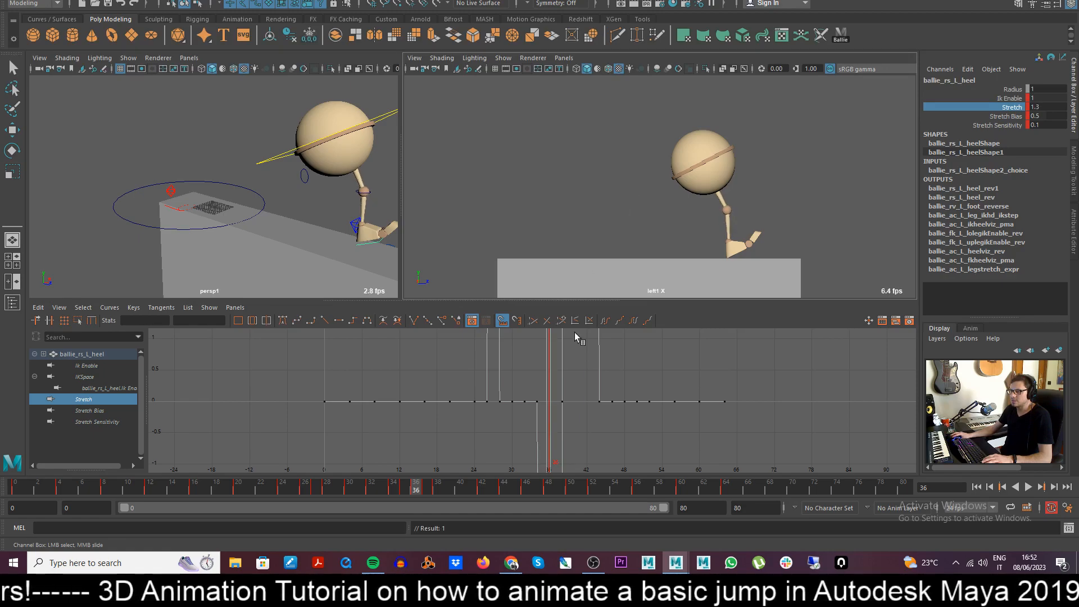
left_click_drag(415, 490, 441, 487)
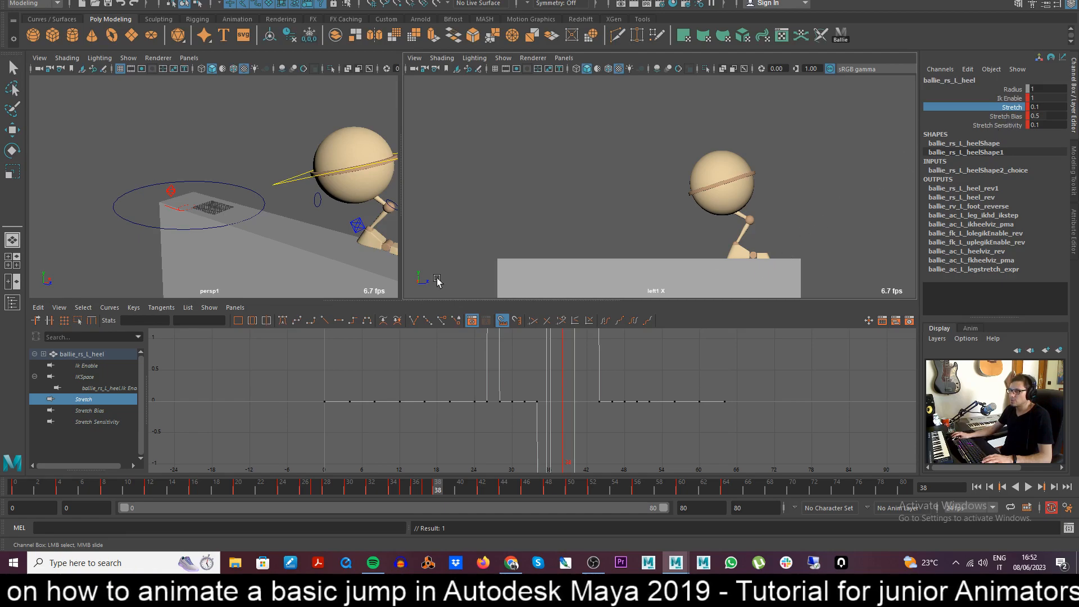
- Set the left heel control's Stretch Bias to 0.6 at frames 38 and 40
left_click(1013, 117)
middle_click_drag(770, 194, 807, 185)
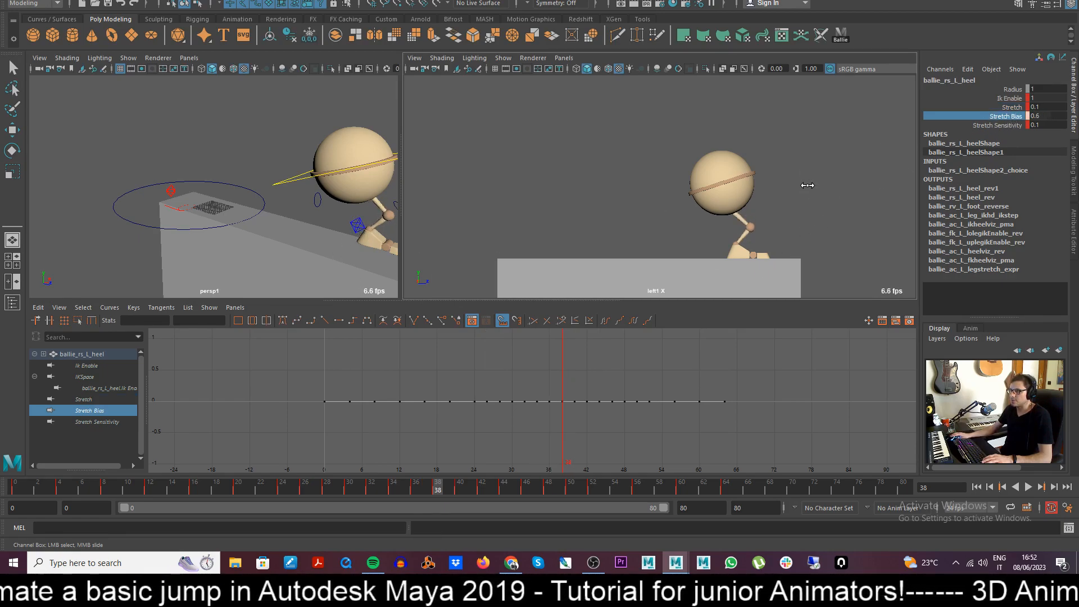
key("alt+comma")
key("alt+comma")
key("alt+comma")
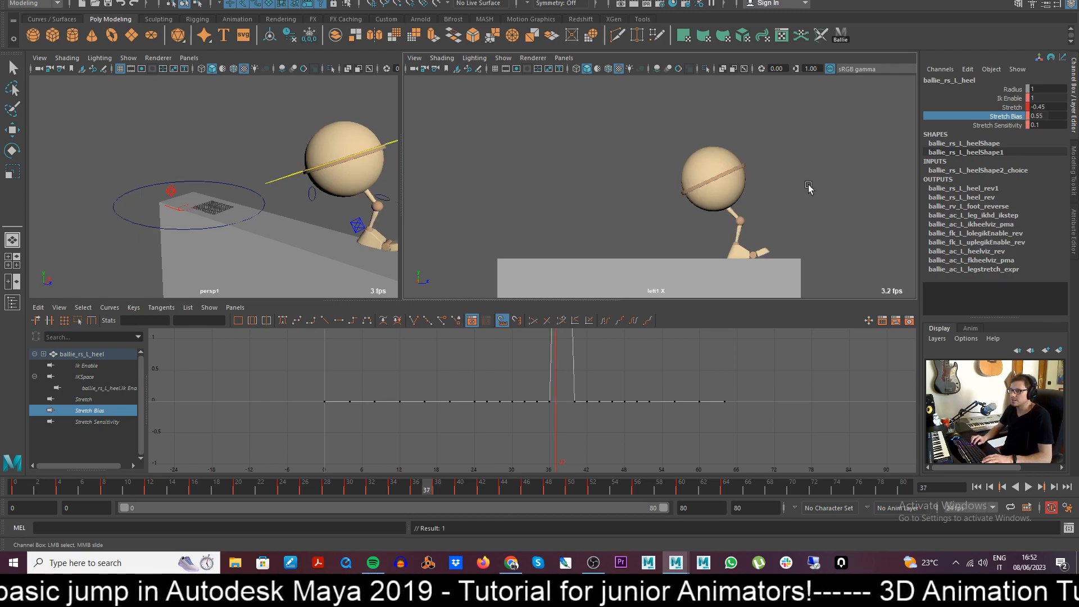
key("alt+period")
key("alt+period")
key("alt+period")
key("alt+period")
key("alt+period")
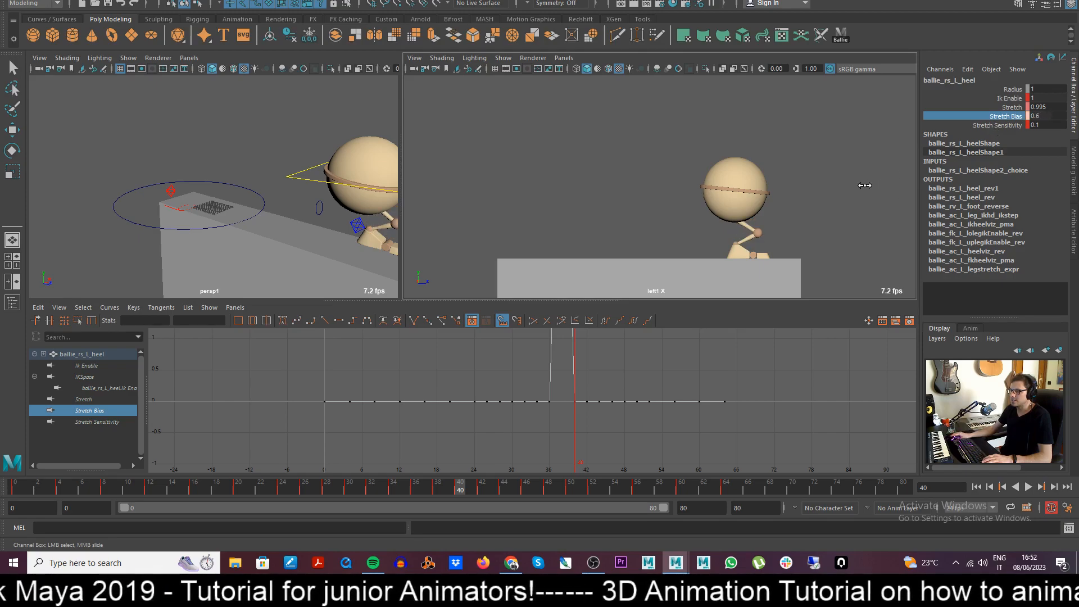
- Use tweenMachine at -33 to key an in-between Stretch Bias of 0.567 on the left heel control at frame 42
mouse_move(462, 490)
left_mouse_down()
mouse_move(438, 490)
mouse_move(480, 490)
left_mouse_up()
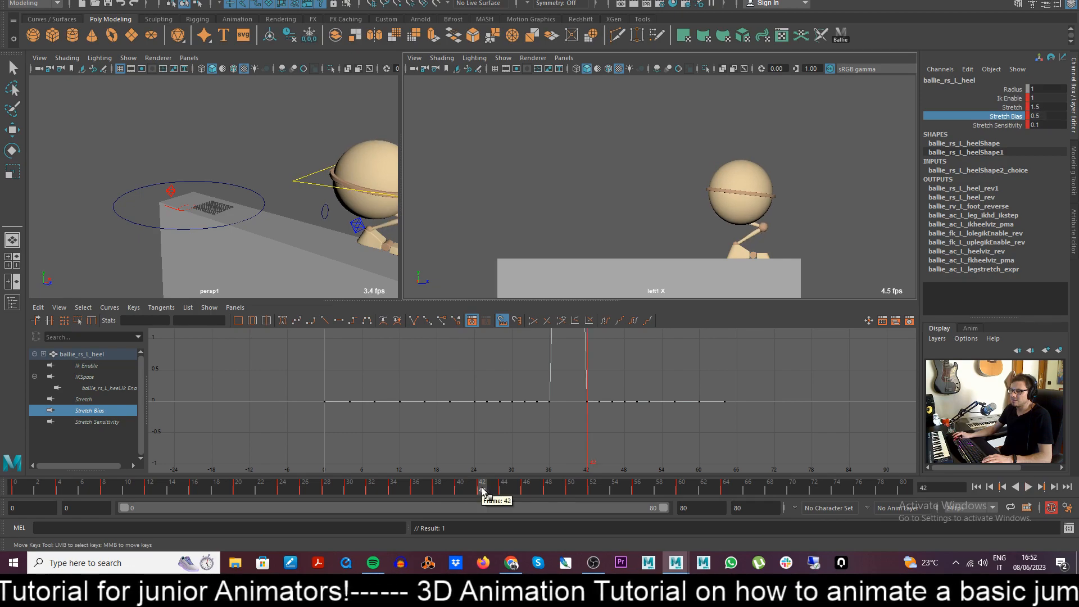
left_click_drag(1078, 334, 450, 367)
left_click(507, 404)
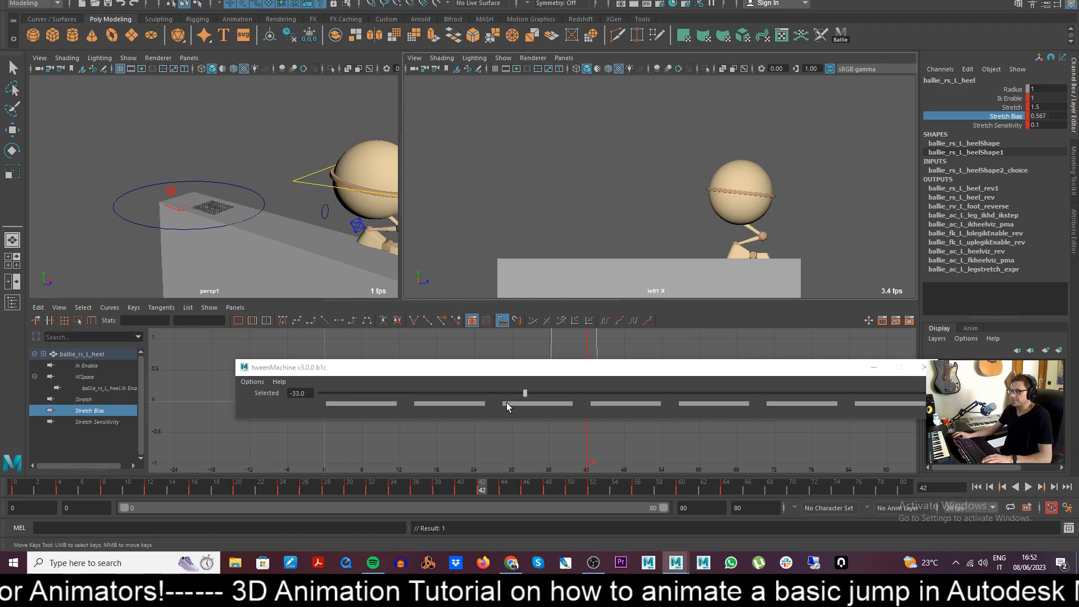
- Lower the left heel control's Stretch at frame 42 and play back the jump
left_click(560, 403)
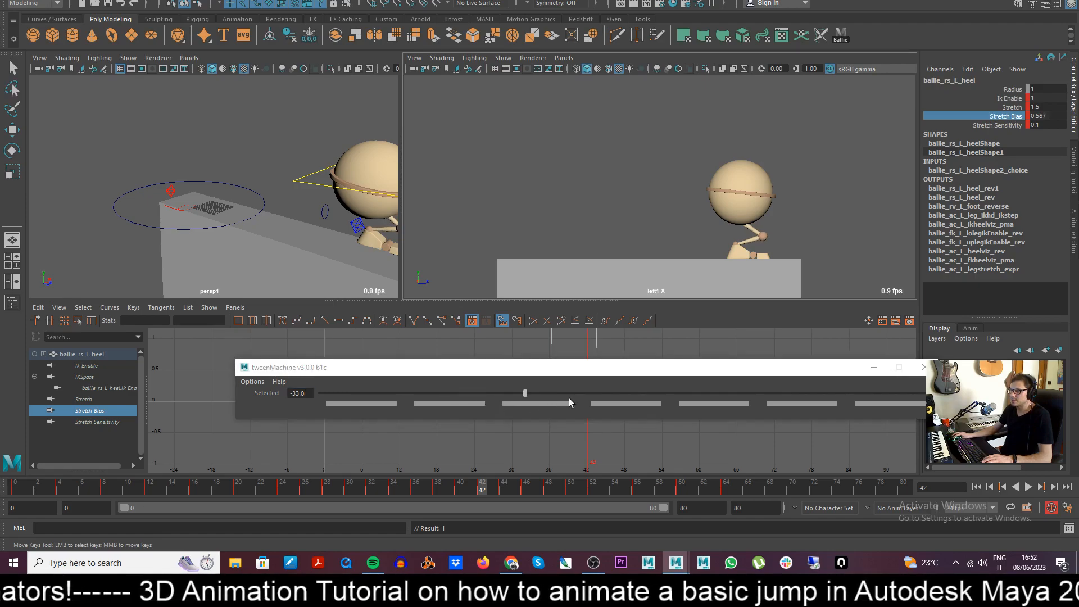
left_click(1007, 108)
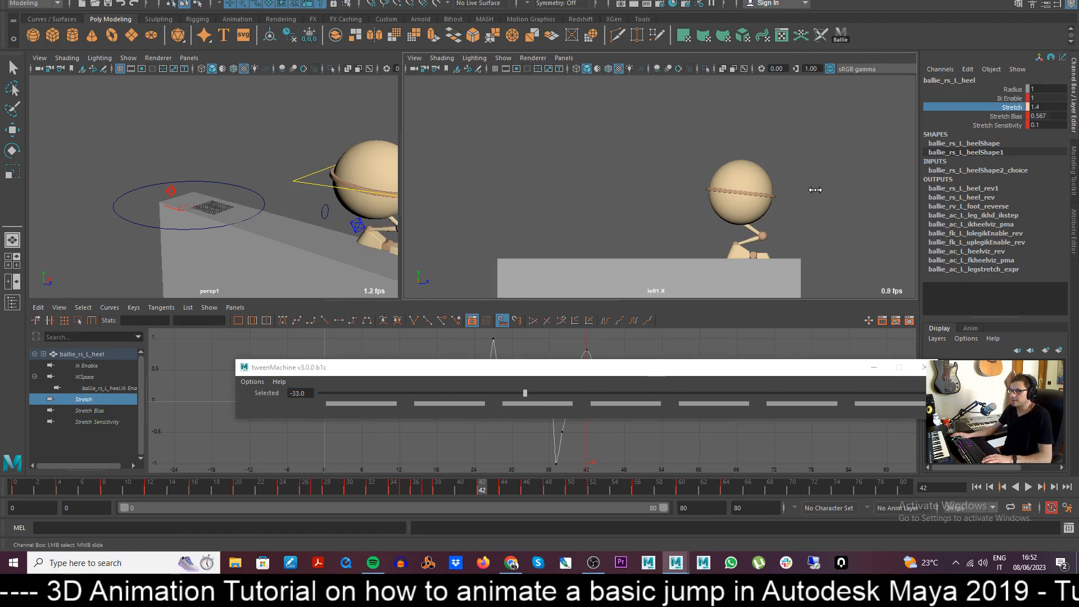
middle_click_drag(813, 190, 729, 296)
key("alt+v")
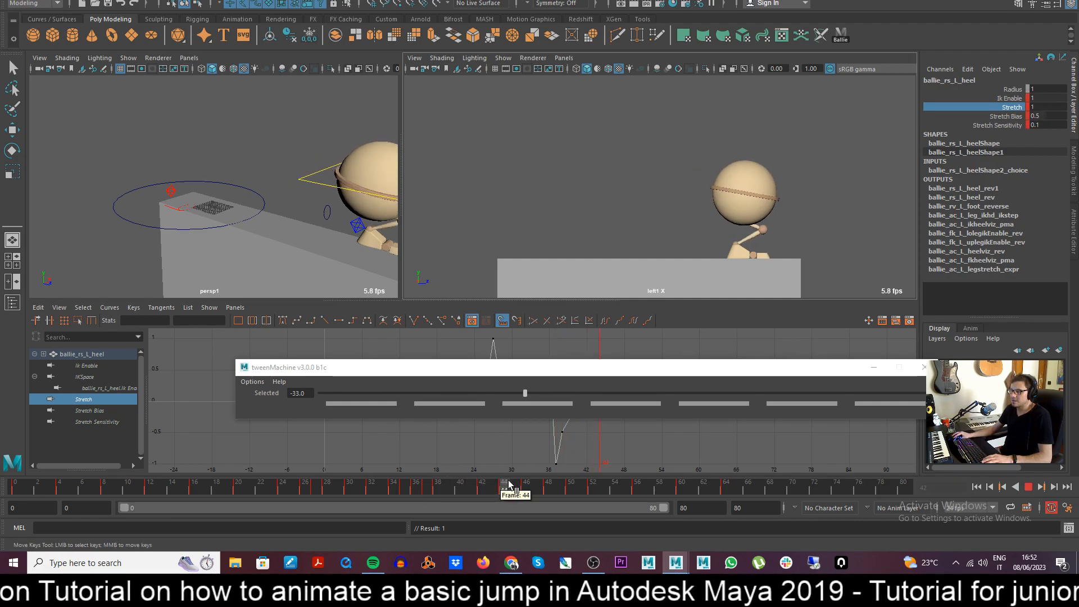
- Use tweenMachine at 60 to key an in-between on the left heel control at frame 48, and play back the landing from frame 32
left_click(528, 236)
key("ctrl+z")
key("w")
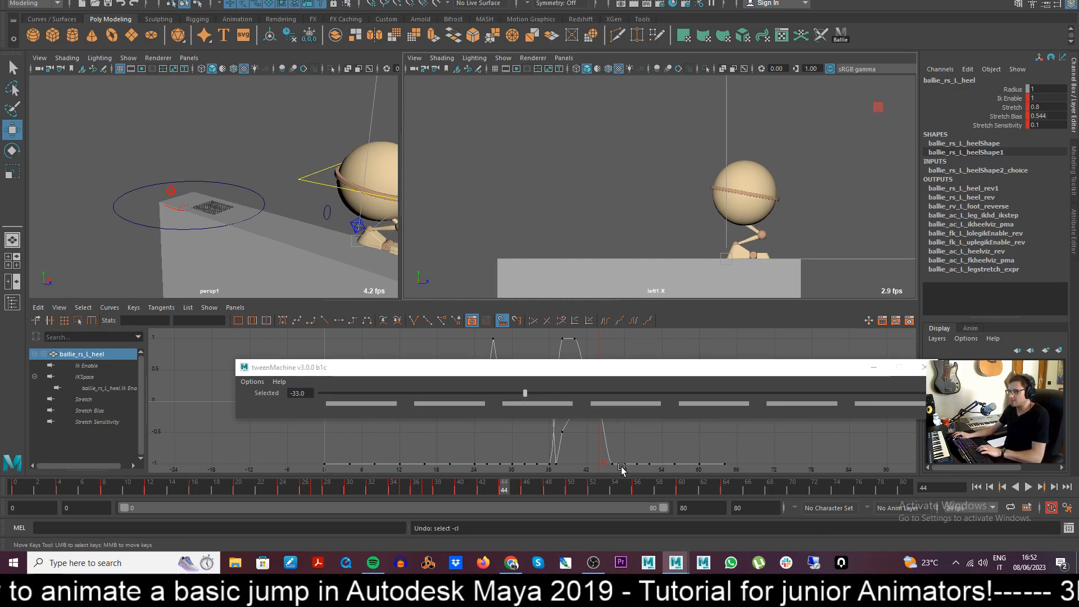
key("period")
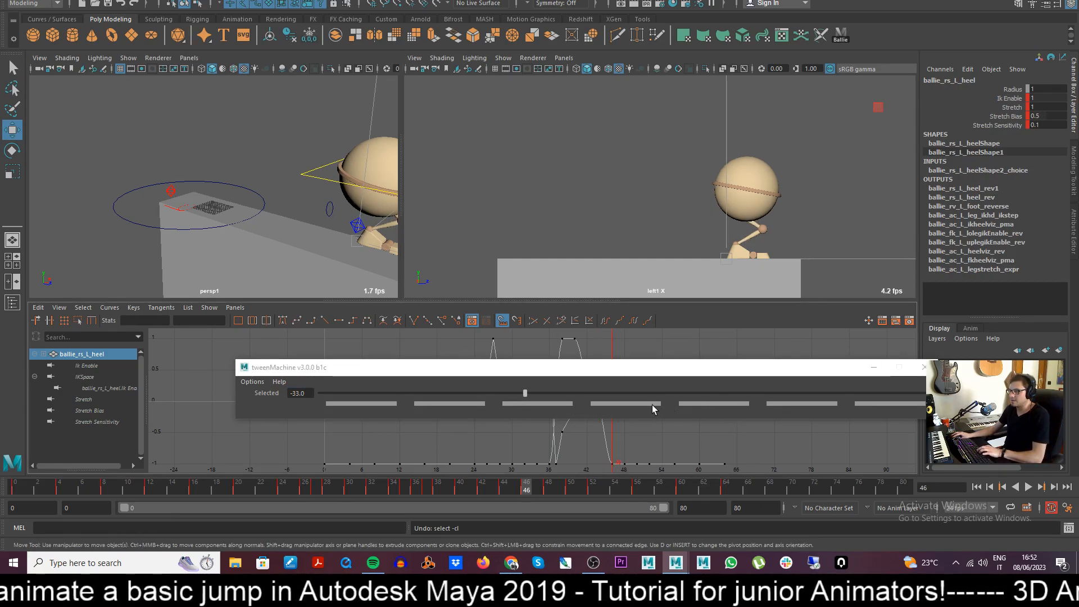
key("period")
left_click(774, 403)
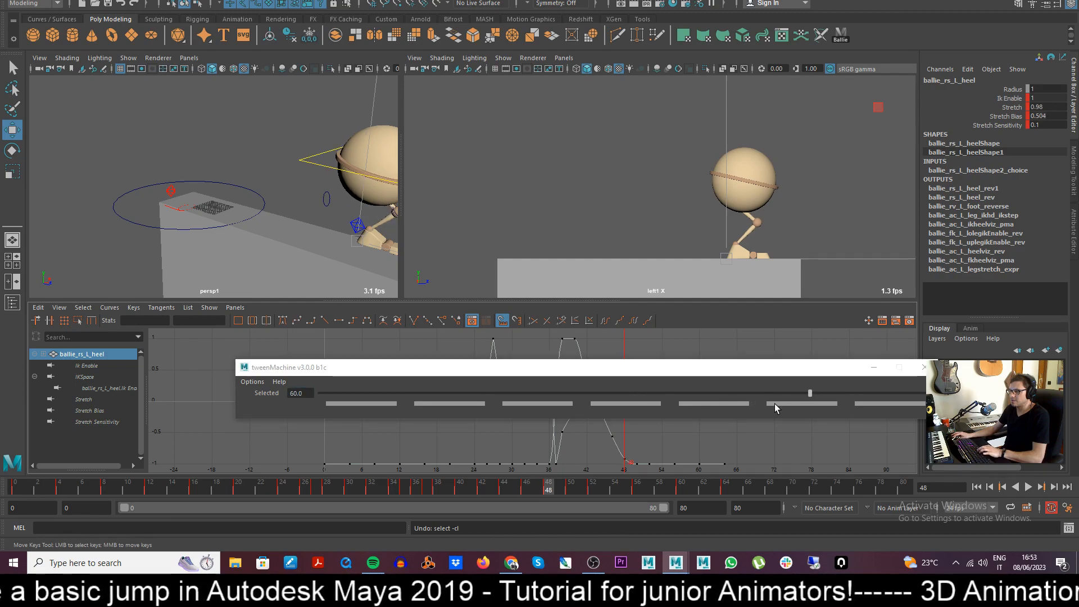
key("alt+v")
left_click_drag(583, 491, 371, 479)
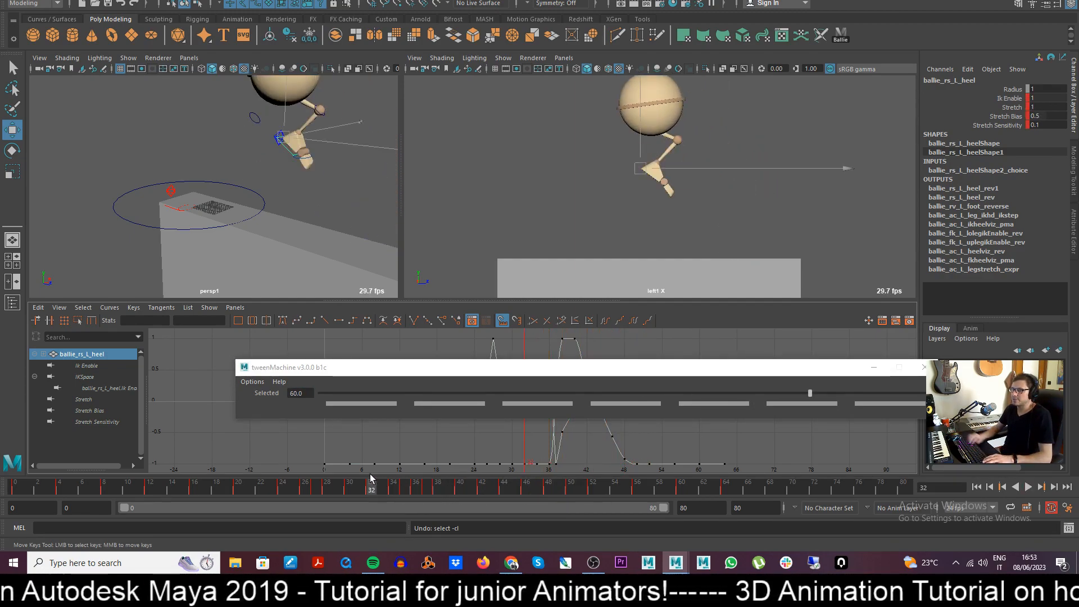
key("alt+v")
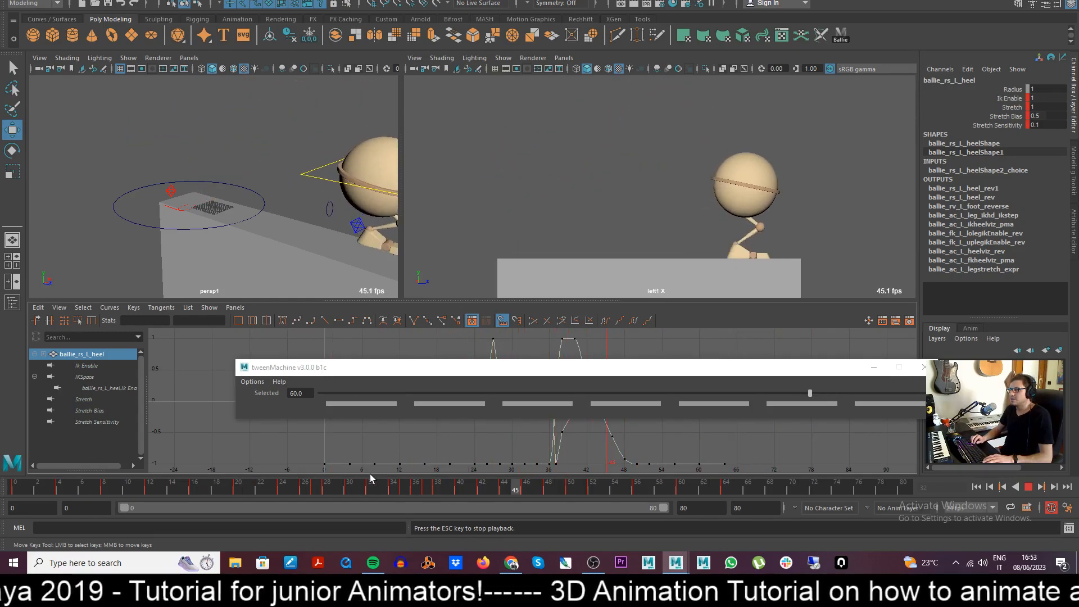
key("alt+v")
- Set the left heel control's Stretch to 1.1 at frame 36, key the control at frame 37, and play back the landing
left_click_drag(464, 492, 416, 497)
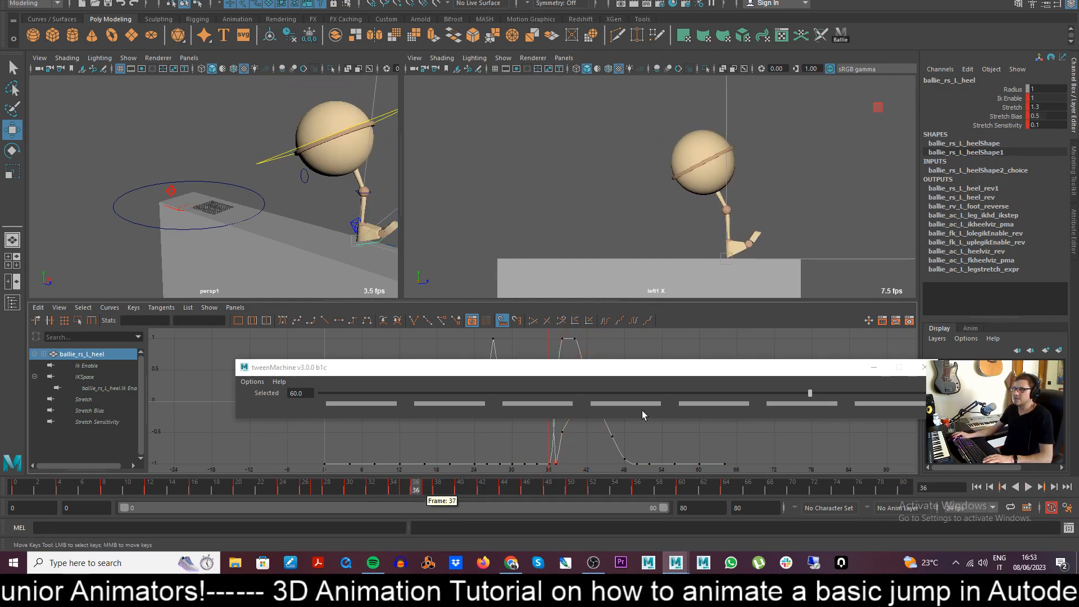
left_click(1009, 108)
middle_click_drag(846, 170, 841, 168)
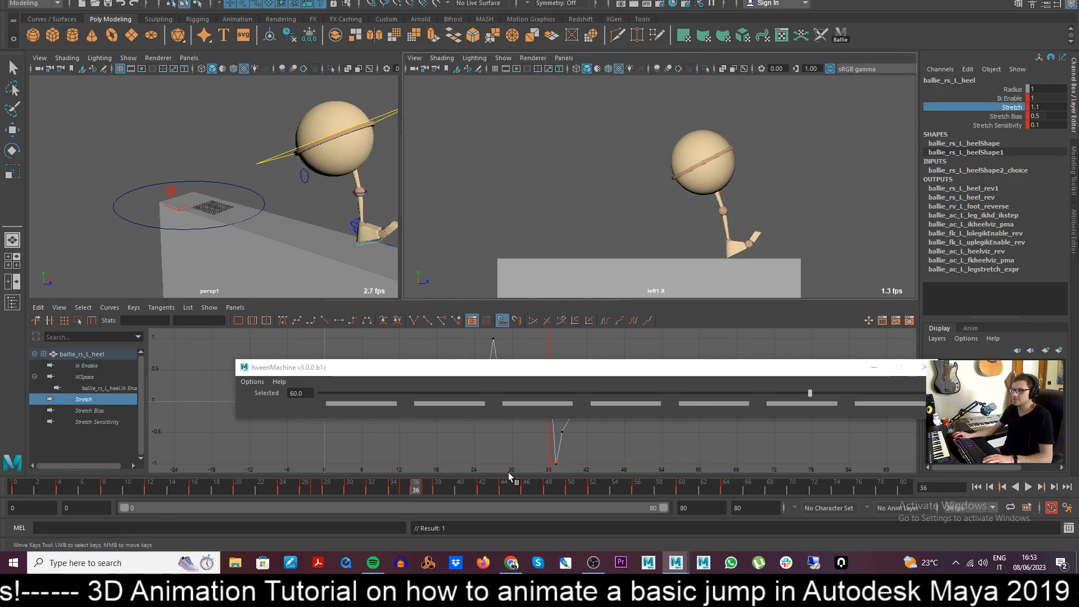
left_click_drag(410, 491, 432, 491)
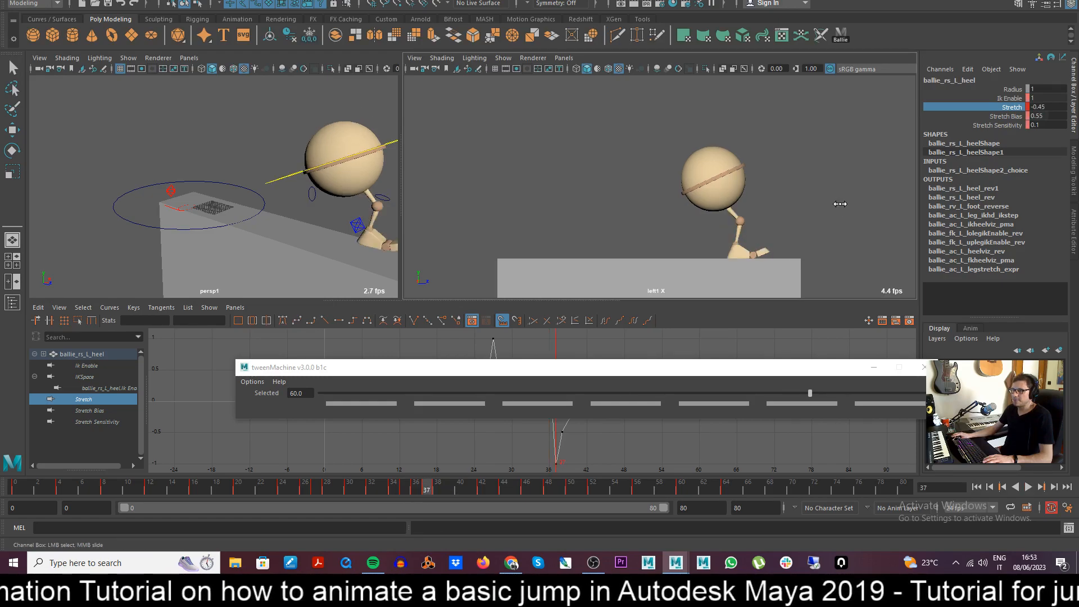
middle_click_drag(838, 204, 838, 204)
key("s")
left_click_drag(433, 488, 382, 484)
key("alt+v")
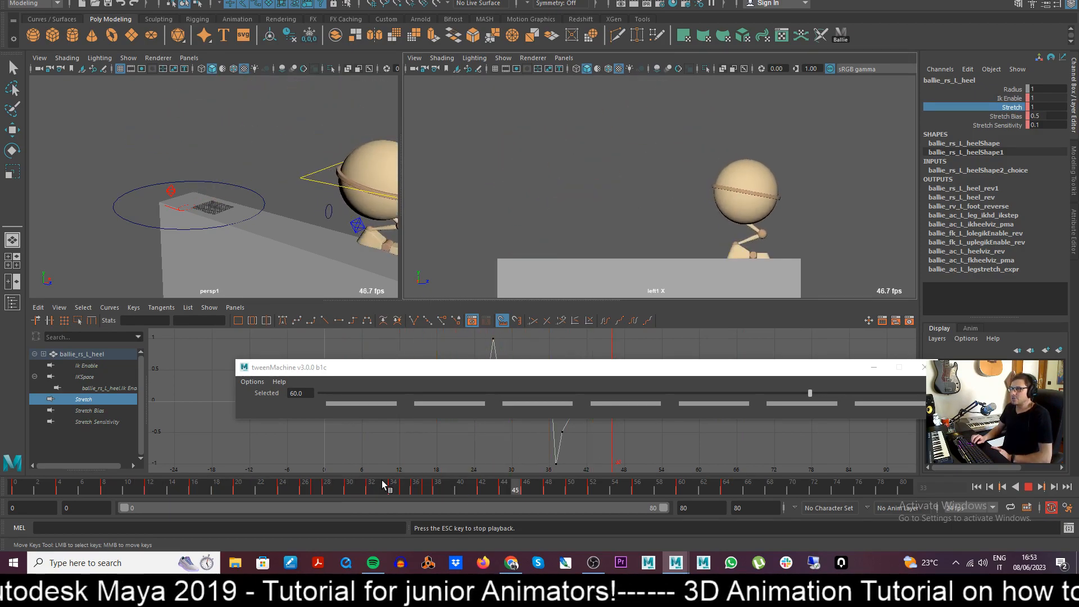
key("Escape")
- Enlarge the side view over the perspective view and Graph Editor, close tweenMachine, and deselect everything
left_click_drag(401, 204, 0, 222)
left_click_drag(380, 302, 379, 471)
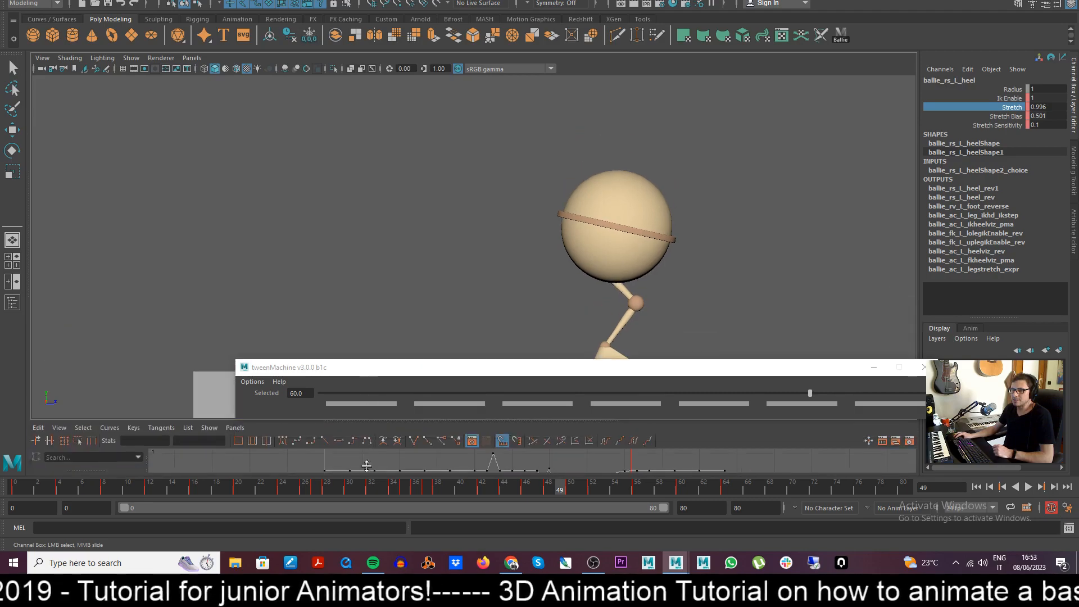
left_click(925, 367)
key("w")
left_click(791, 299)
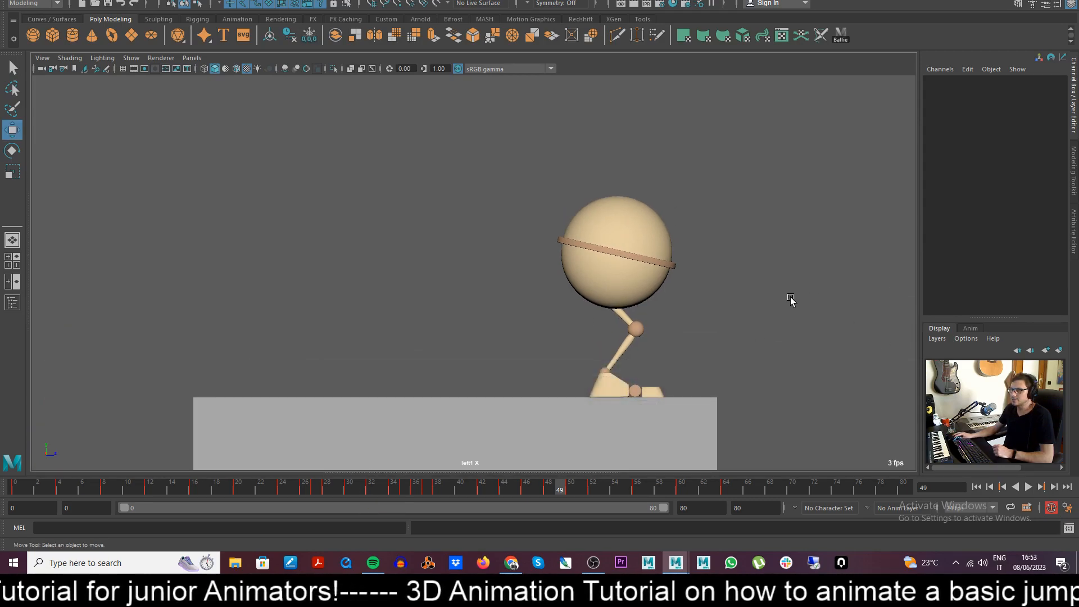
- Save the scene, turn on Cached Playback, and play back the finished jump
left_click(1028, 489)
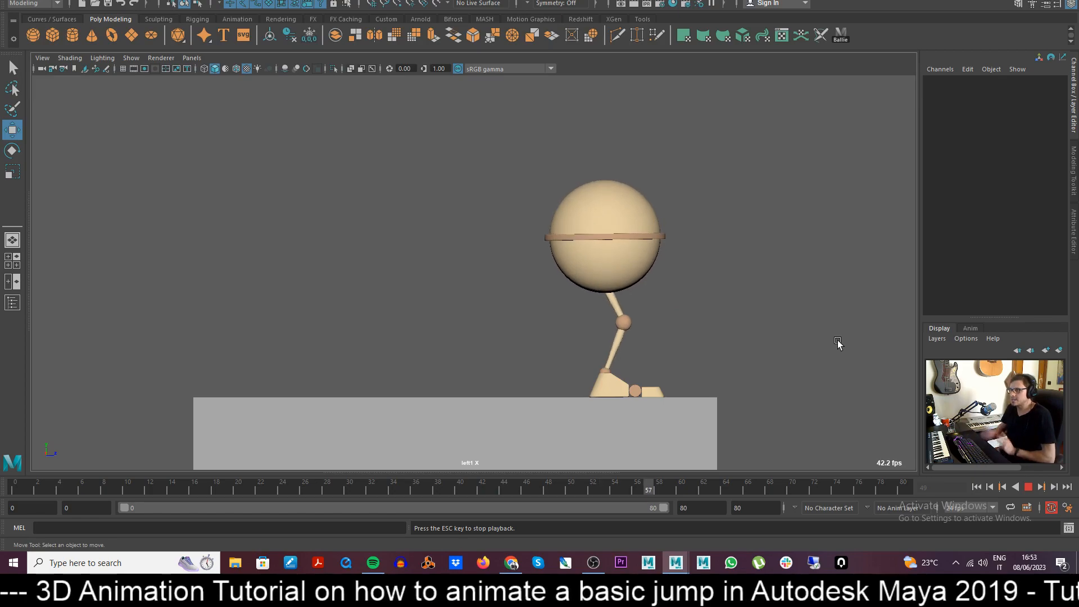
left_click(1029, 487)
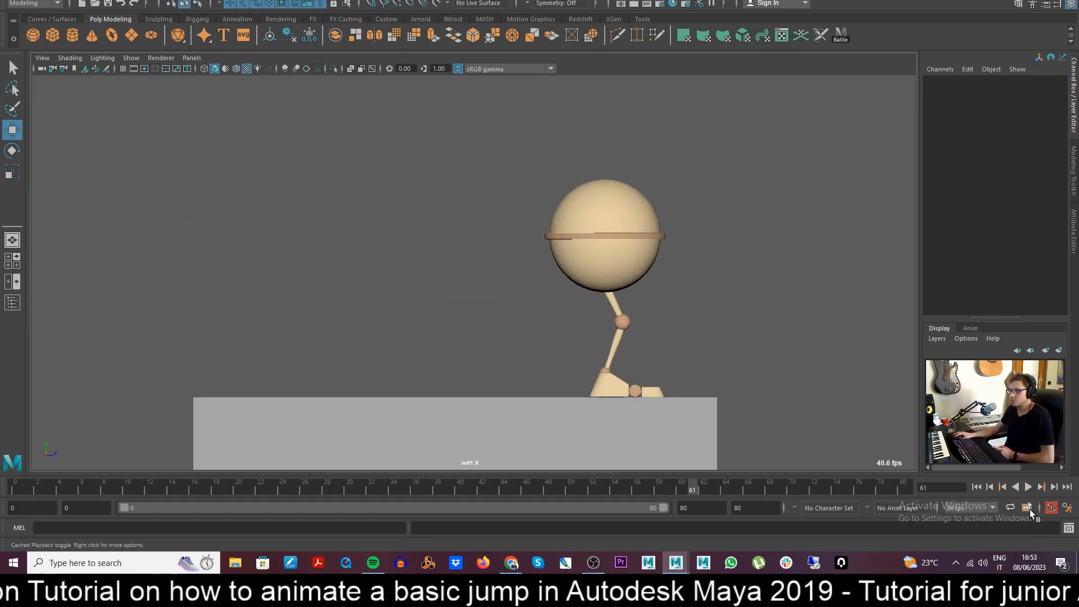
key("ctrl+s")
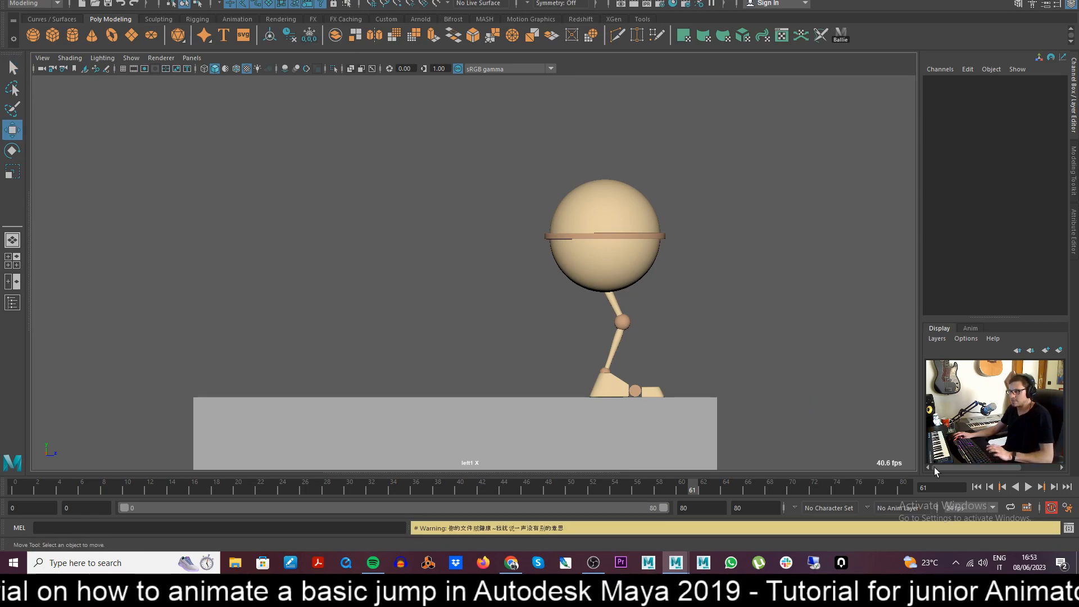
left_click(1026, 509)
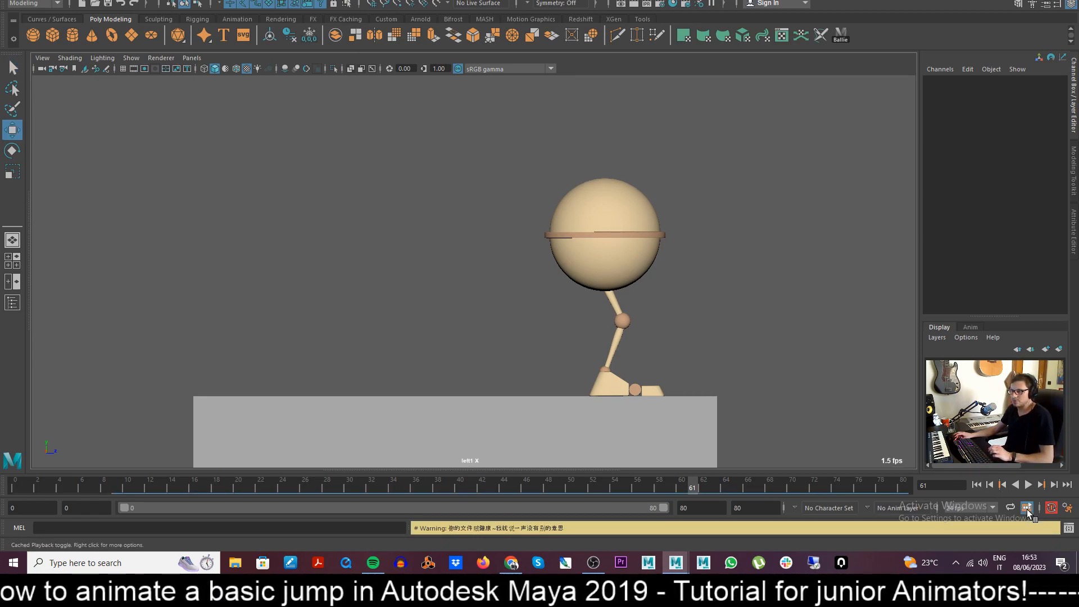
left_click(1029, 484)
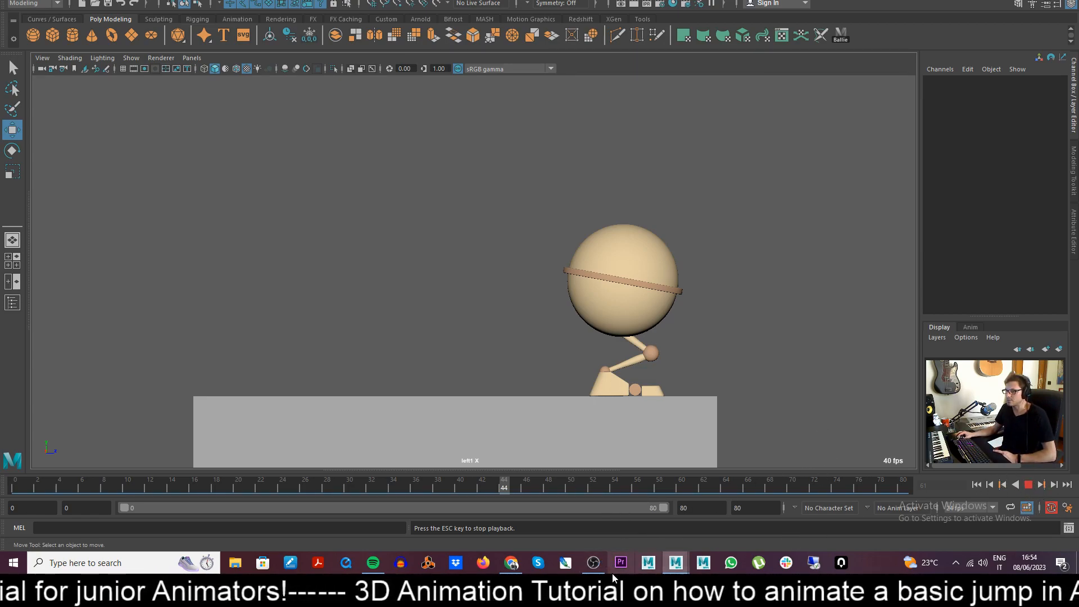
left_click(593, 569)
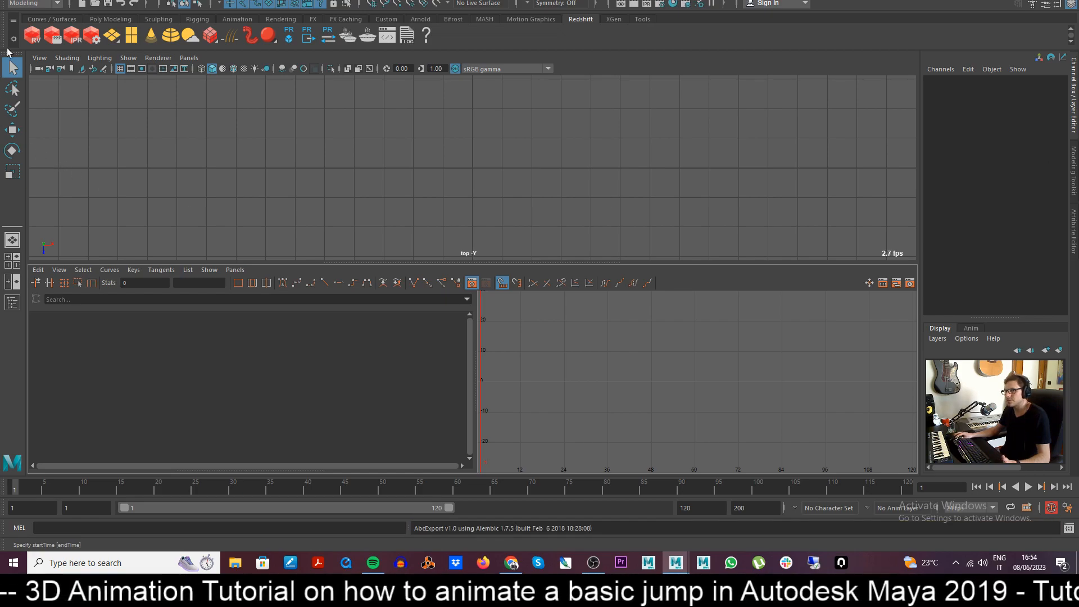
- Open Jump.ma from the Desktop, discarding the untitled scene's changes
left_click(11, 1)
left_click(32, 19)
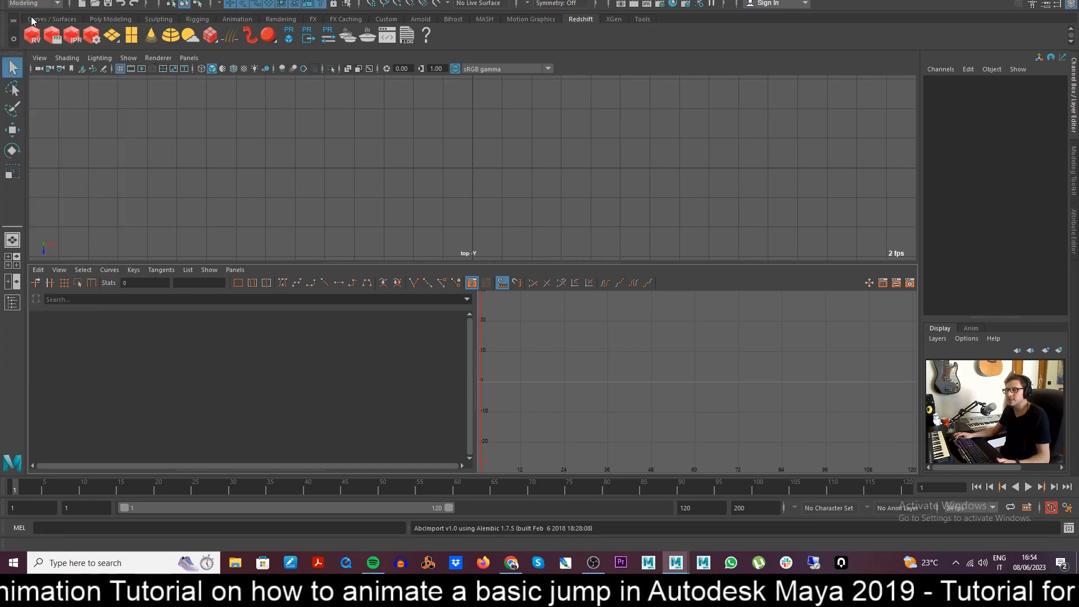
left_click(136, 126)
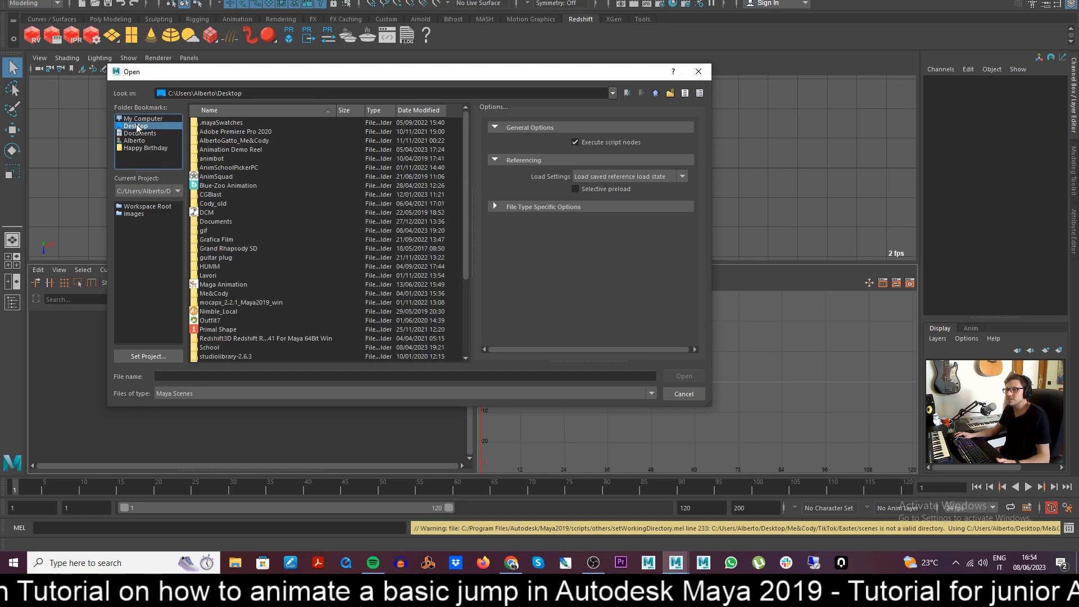
scroll(307, 315, "down", 4)
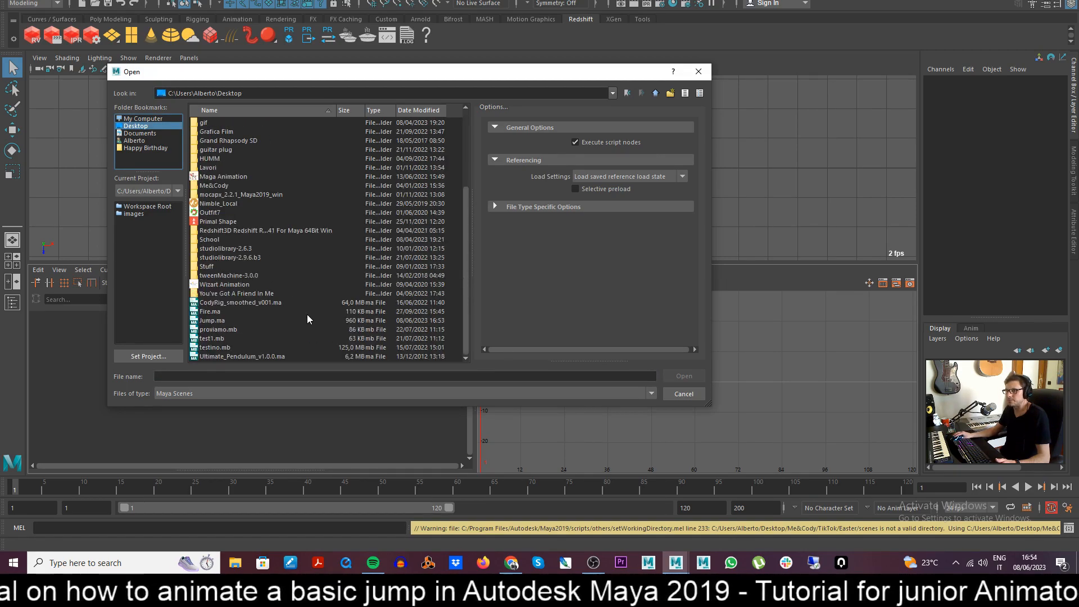
left_click(216, 321)
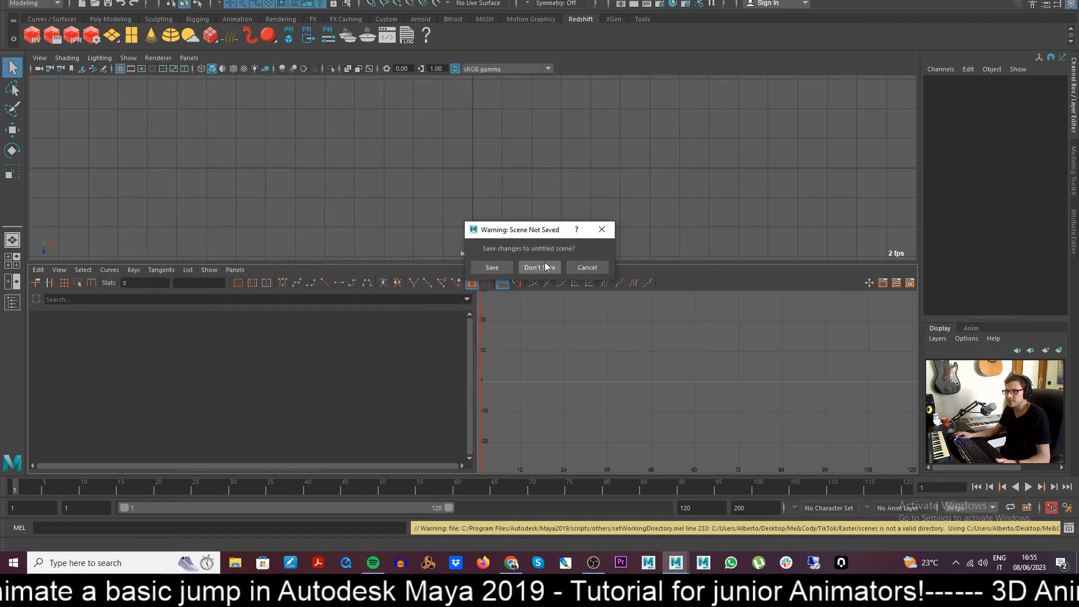
left_click(544, 263)
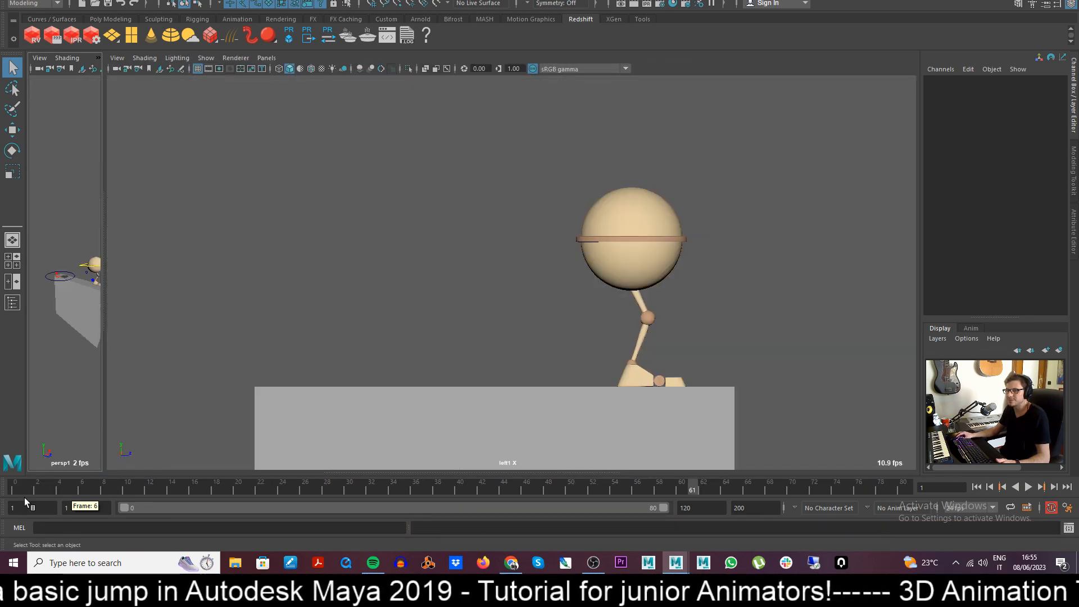
- Enlarge the side view over the perspective view and play the jump from the start of the timeline
left_click_drag(104, 402, 3, 407)
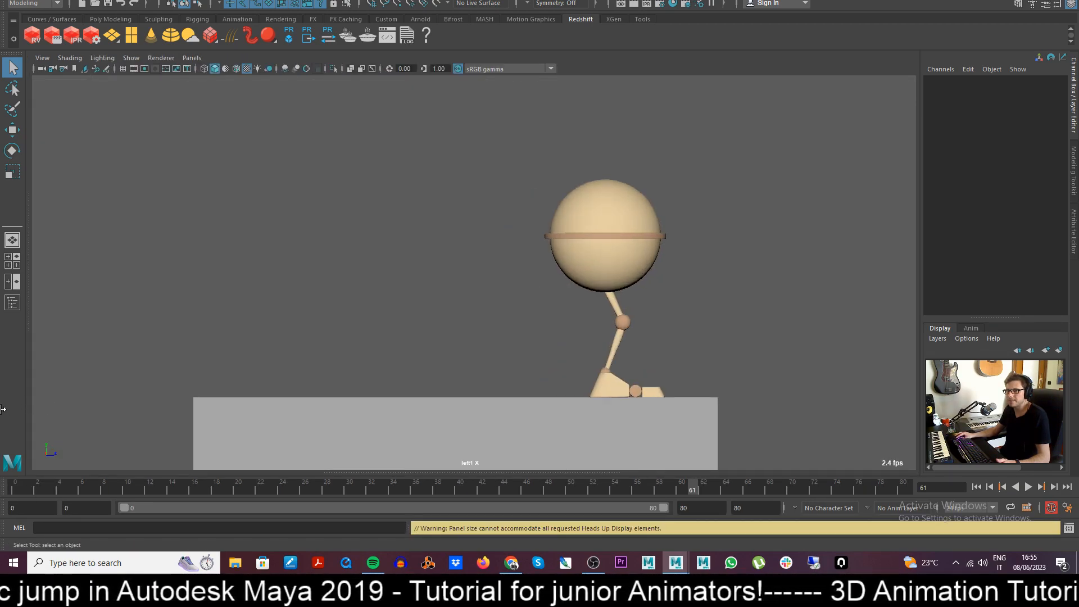
left_click(23, 488)
key("alt+v")
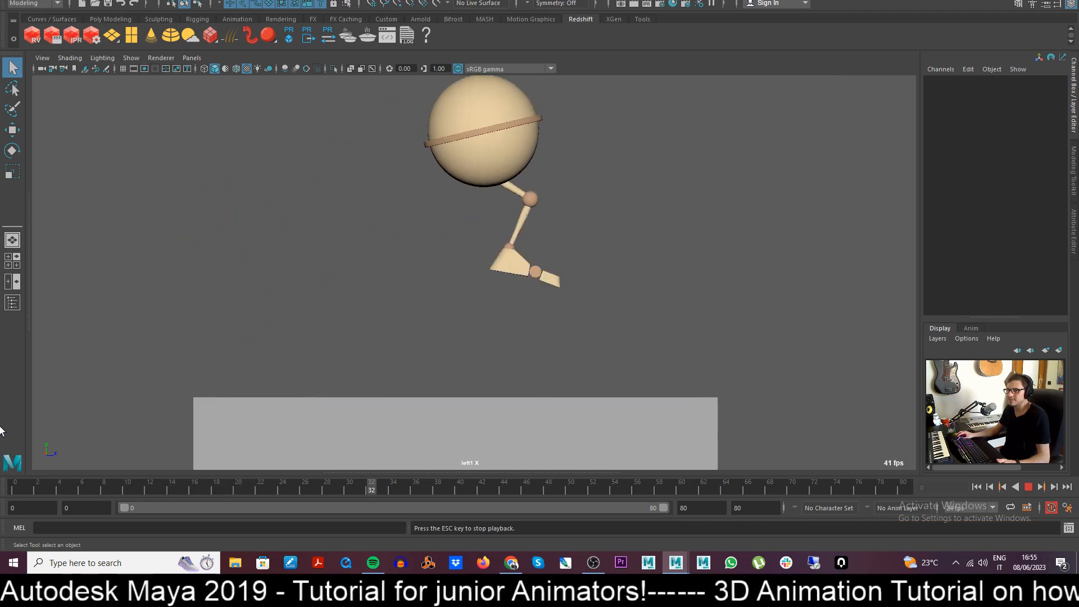